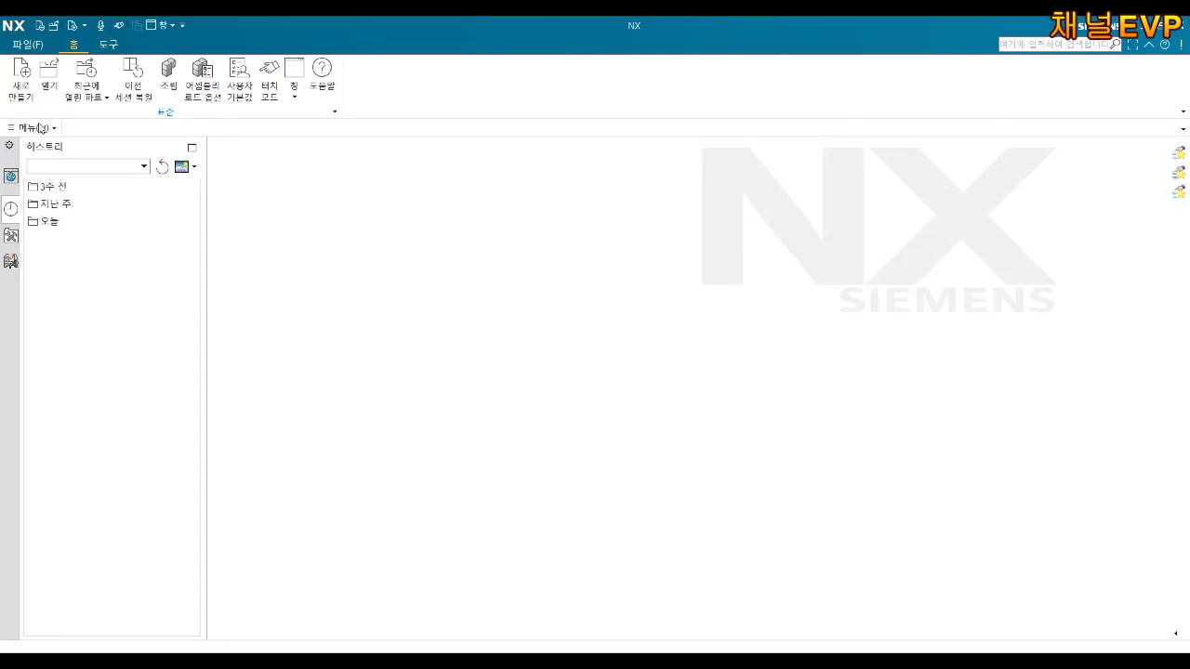
Step: Create a new millimetre Model part A-3.prt in the 컴퓨터응용가공산업기사 실기관련 folder on drive D
{"action": "left_click", "coordinate": [21, 76]}
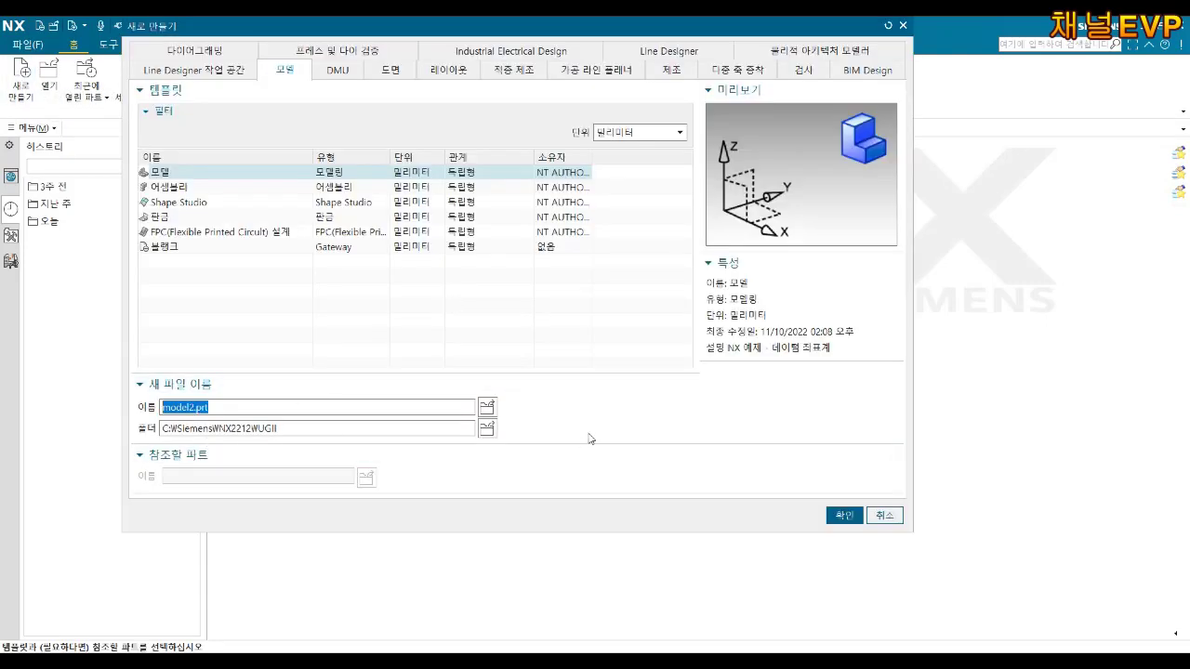
{"action": "left_click", "coordinate": [487, 429]}
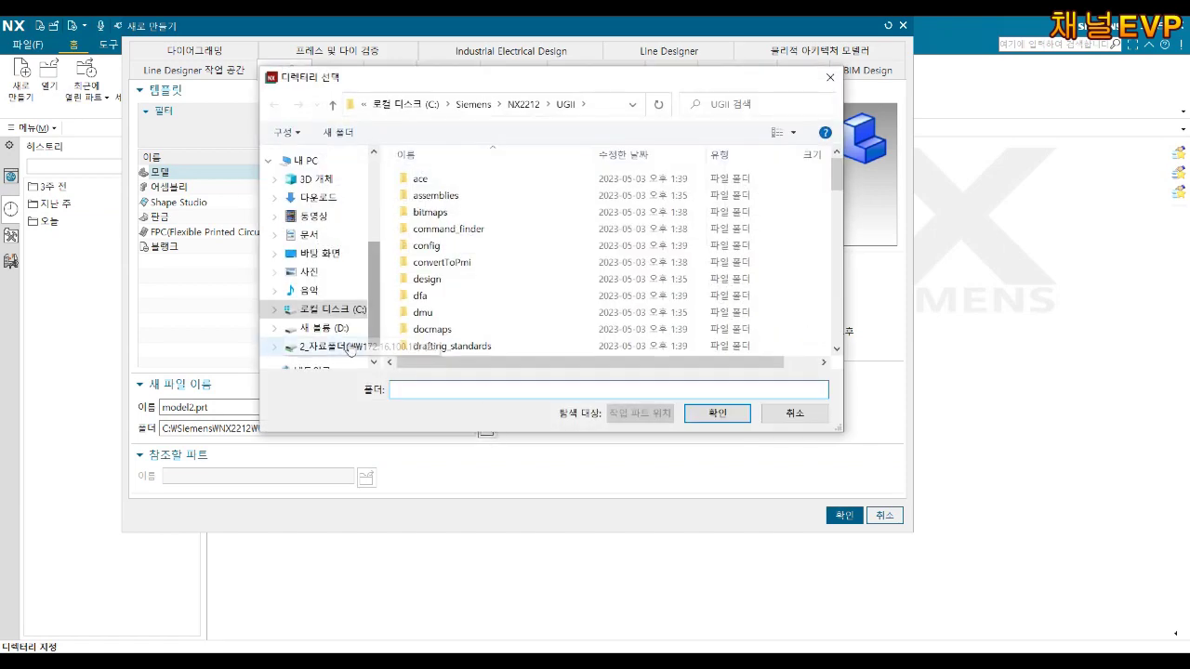
{"action": "left_click", "coordinate": [325, 345]}
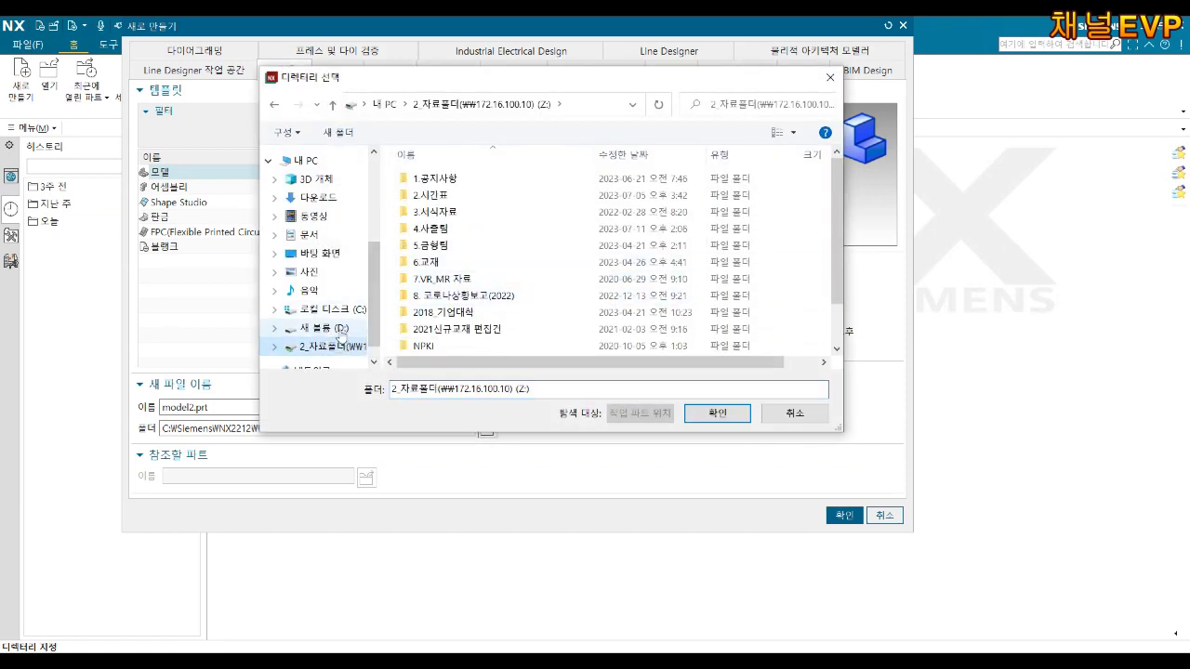
{"action": "left_click", "coordinate": [335, 331]}
{"action": "double_click", "coordinate": [446, 212]}
{"action": "scroll", "coordinate": [505, 215], "scroll_direction": "down", "scroll_amount": 3}
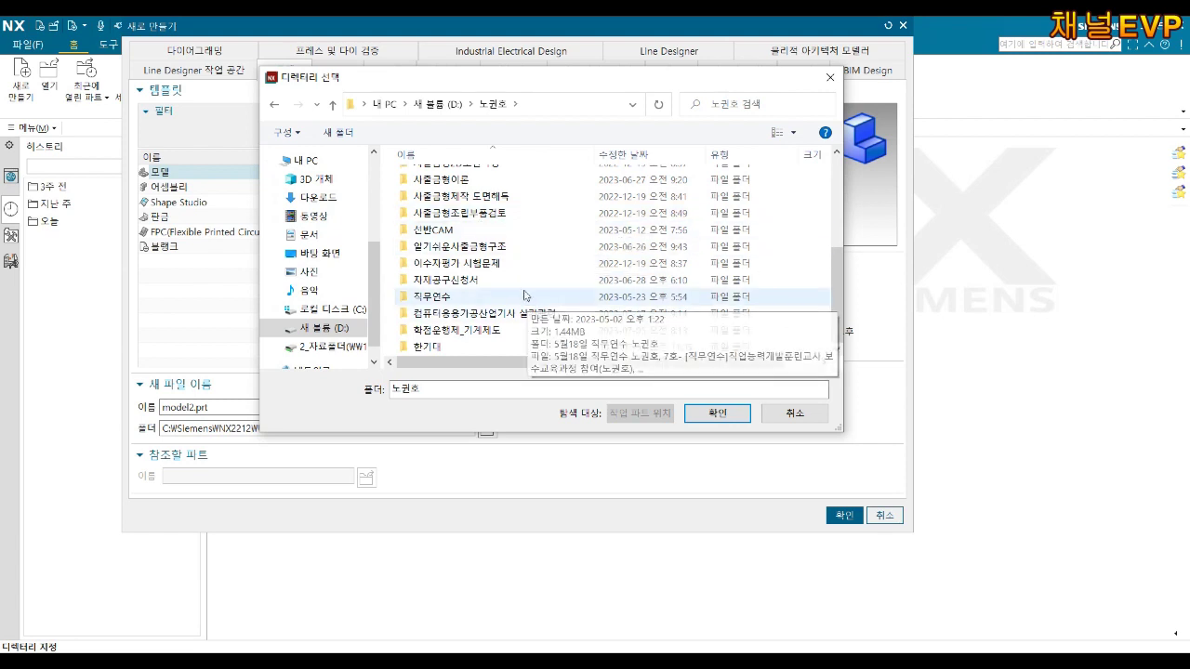
{"action": "double_click", "coordinate": [507, 313]}
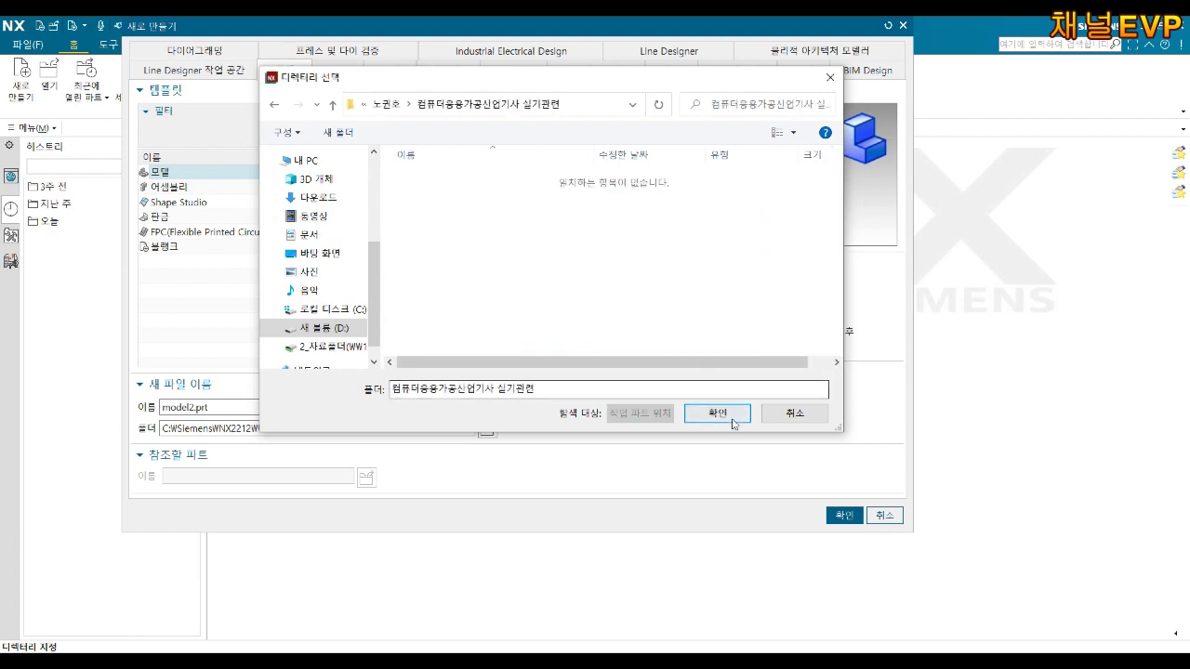
{"action": "left_click", "coordinate": [719, 415]}
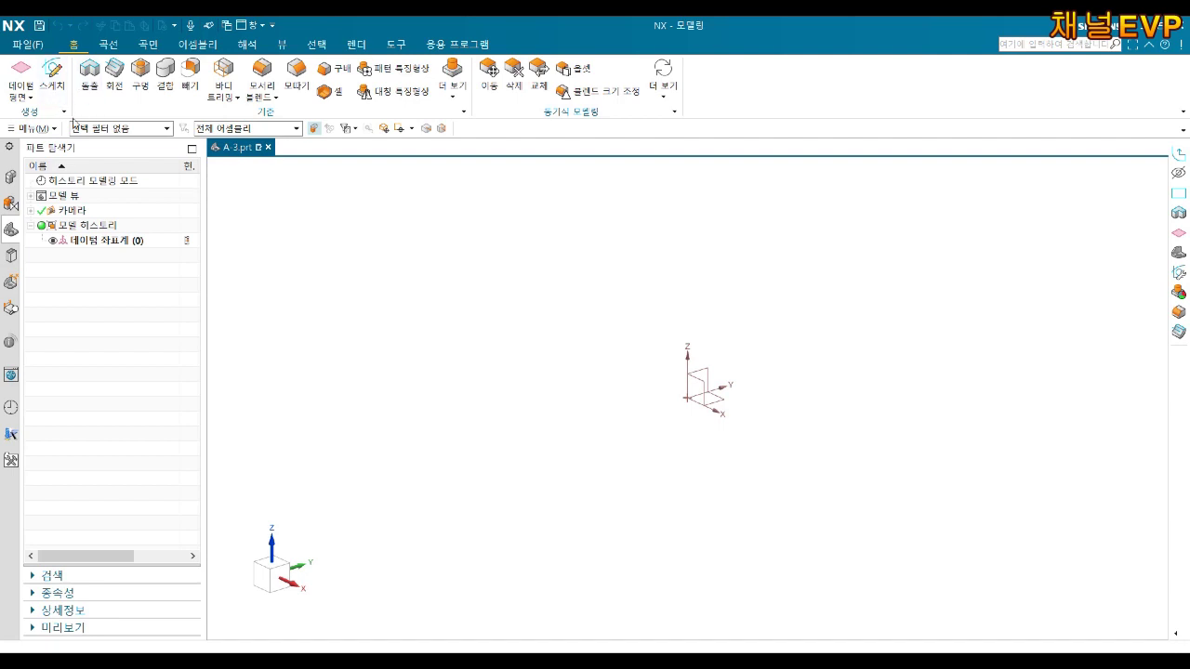
Step: Start a sketch on the XY plane and draw a center rectangle at the origin
{"action": "left_click", "coordinate": [38, 92]}
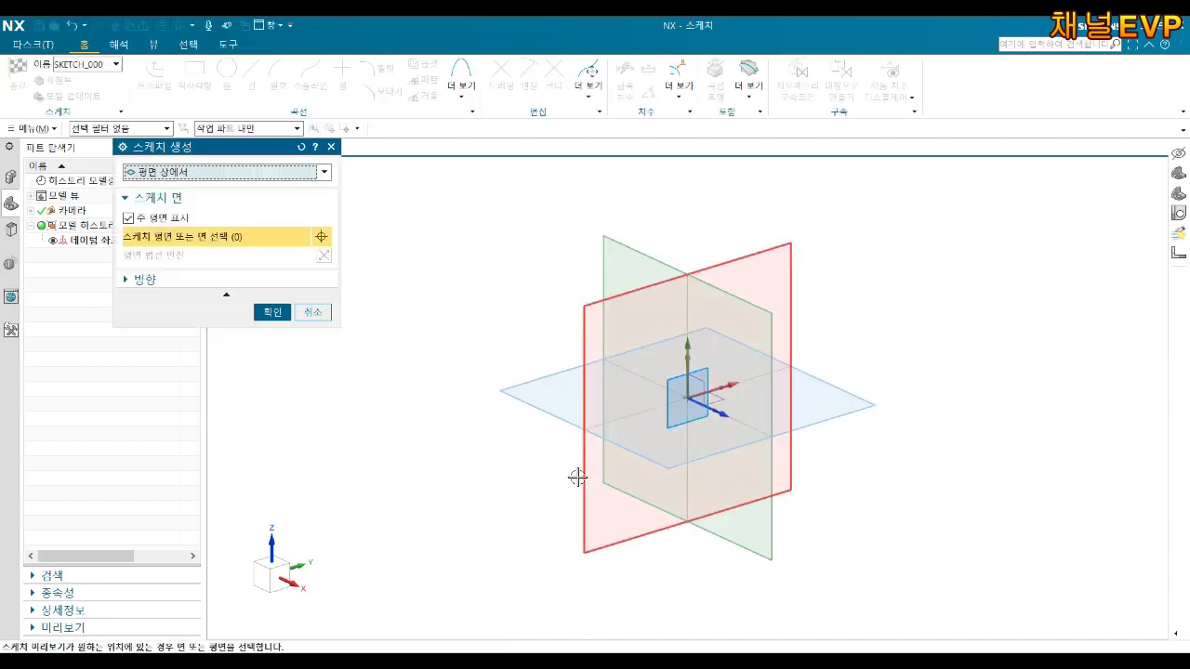
{"action": "left_click", "coordinate": [555, 375]}
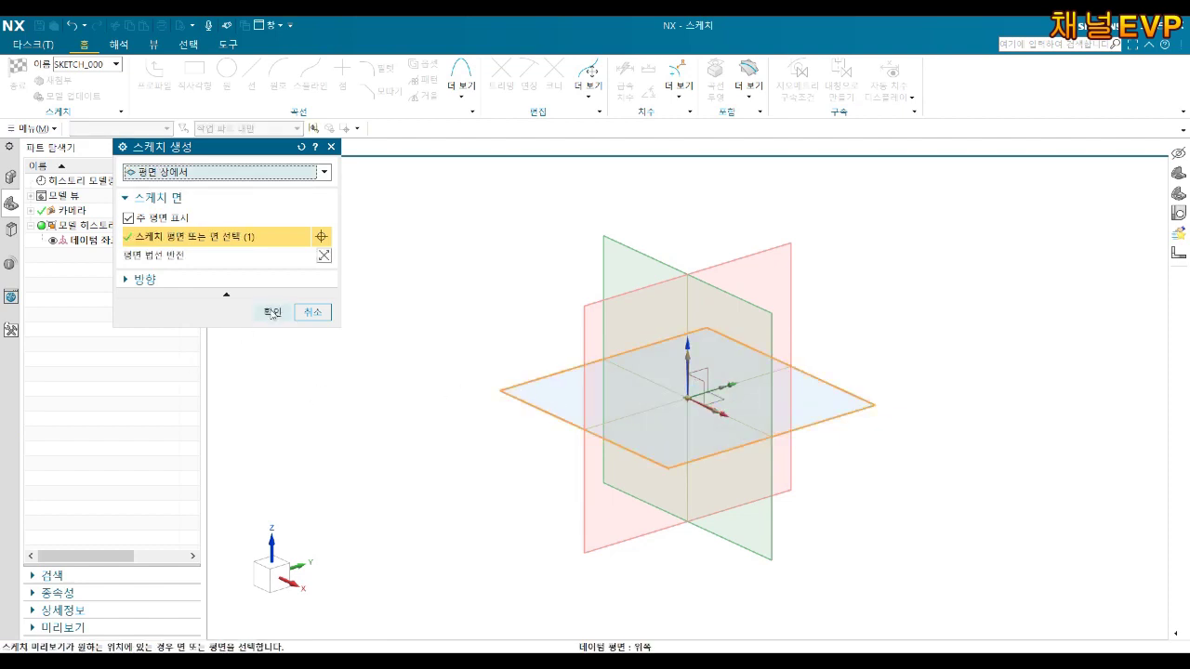
{"action": "left_click", "coordinate": [271, 312]}
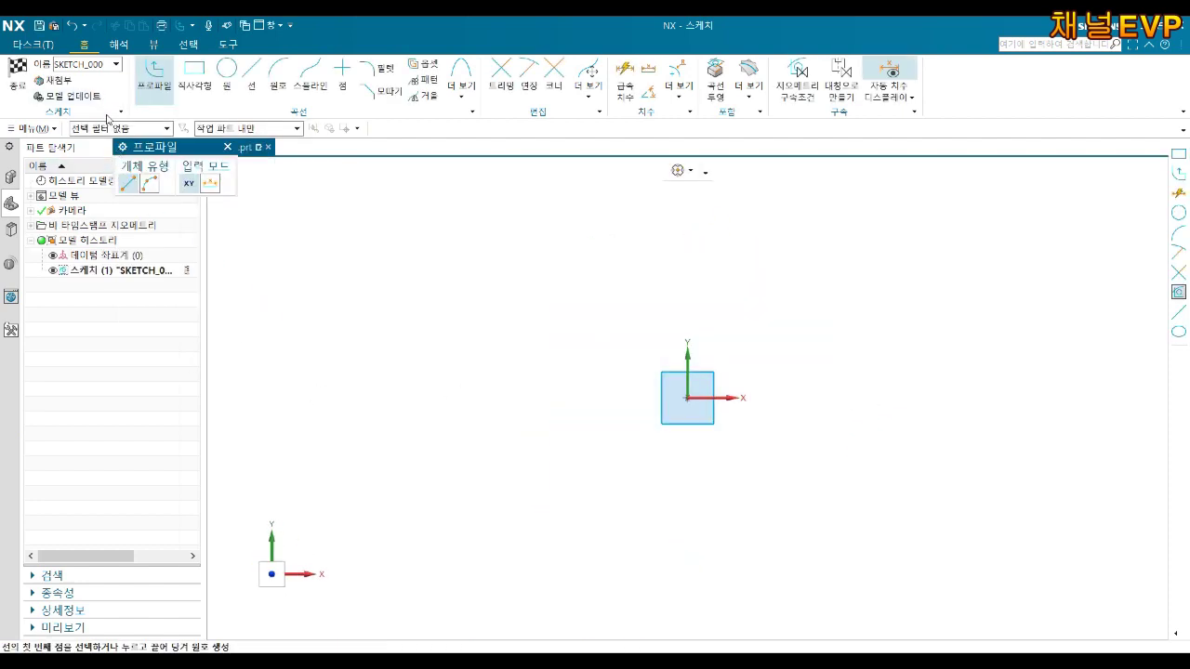
{"action": "left_click", "coordinate": [193, 93]}
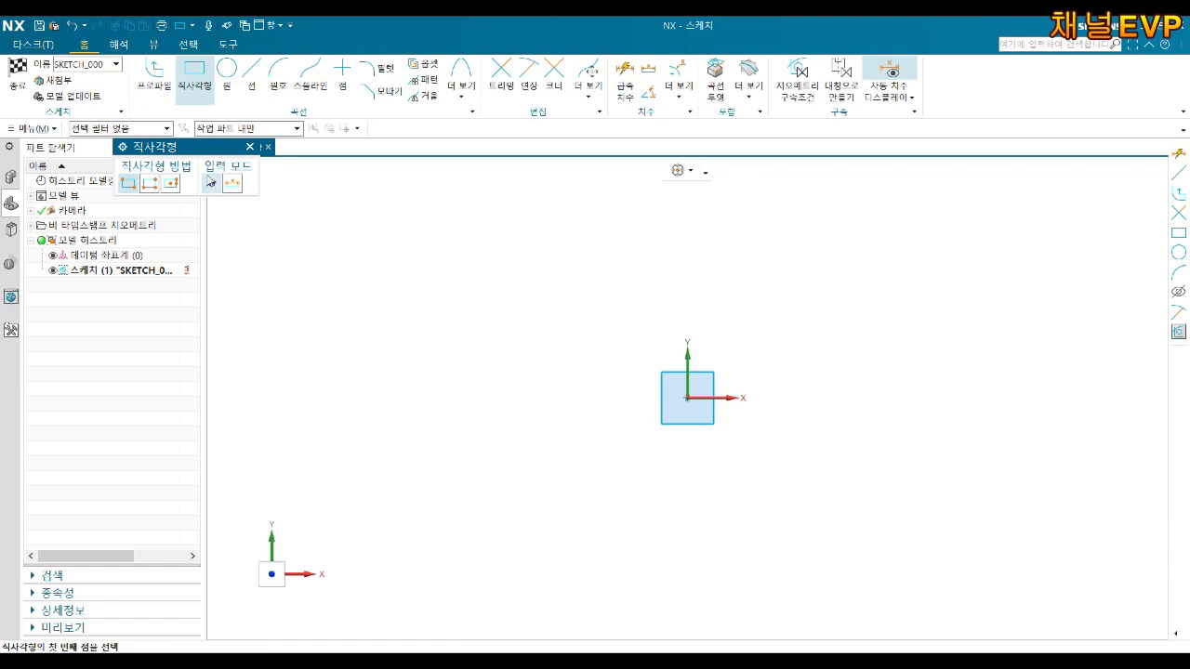
{"action": "left_click", "coordinate": [171, 184]}
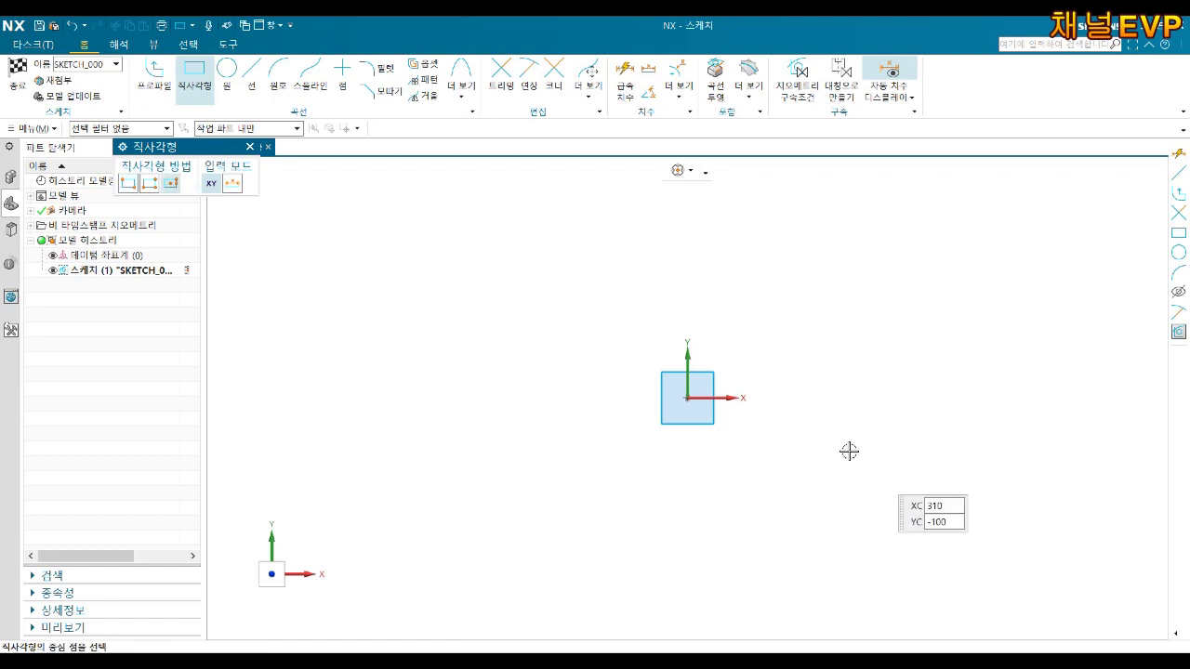
{"action": "left_click", "coordinate": [688, 398]}
{"action": "left_click", "coordinate": [818, 230]}
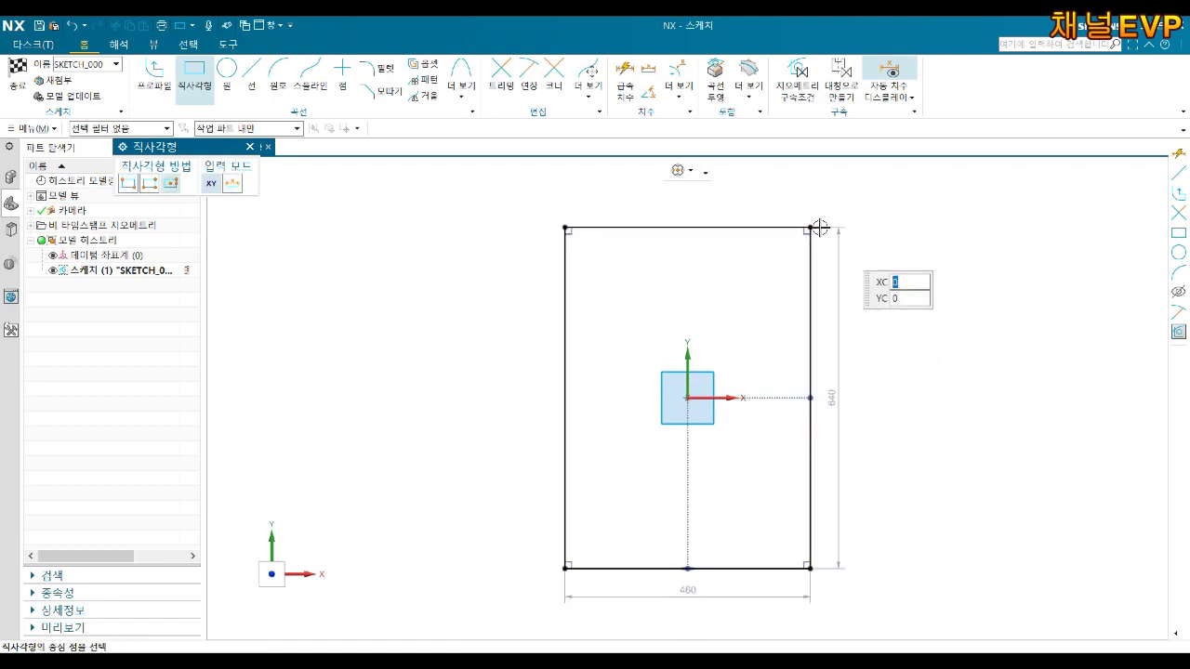
{"action": "key", "text": "Escape"}
Step: Dimension the rectangle 70 × 70, tidy the dimension labels, and finish the sketch
{"action": "double_click", "coordinate": [688, 589]}
{"action": "type", "text": "70"}
{"action": "key", "text": "Return"}
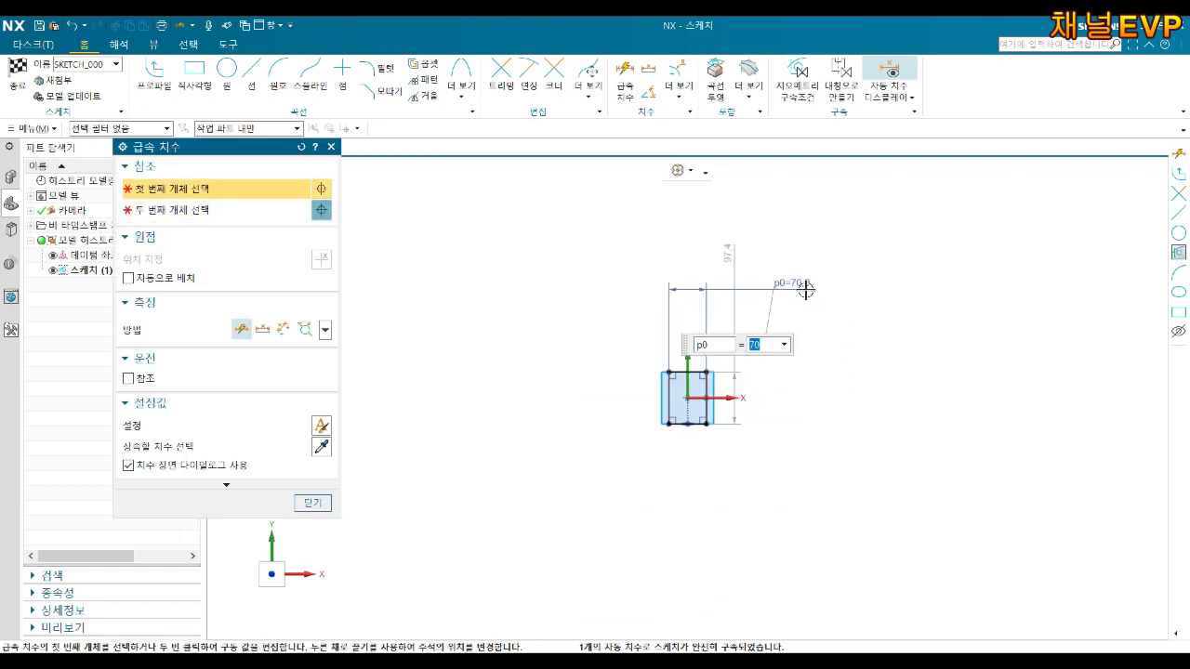
{"action": "left_click", "coordinate": [730, 244]}
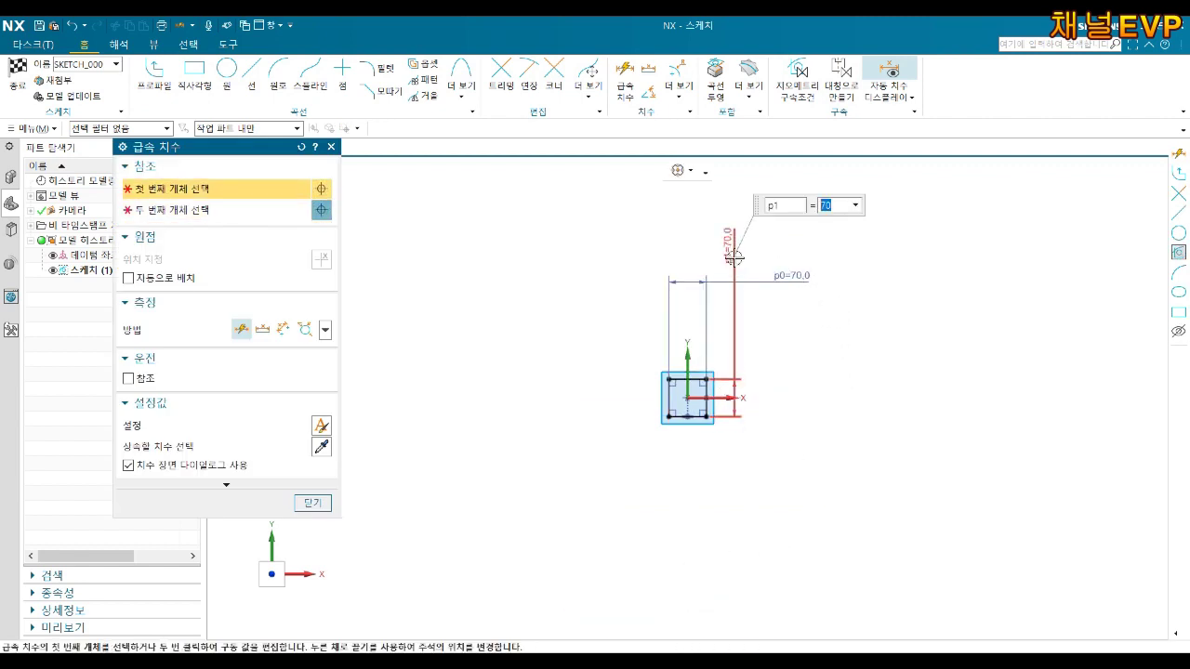
{"action": "key", "text": "Escape"}
{"action": "scroll", "coordinate": [752, 290], "scroll_direction": "up", "scroll_amount": 3}
{"action": "left_click_drag", "start_coordinate": [709, 205], "coordinate": [722, 447]}
{"action": "left_click_drag", "start_coordinate": [838, 264], "coordinate": [645, 420]}
{"action": "scroll", "coordinate": [667, 479], "scroll_direction": "up", "scroll_amount": 4}
{"action": "scroll", "coordinate": [688, 260], "scroll_direction": "up", "scroll_amount": 1}
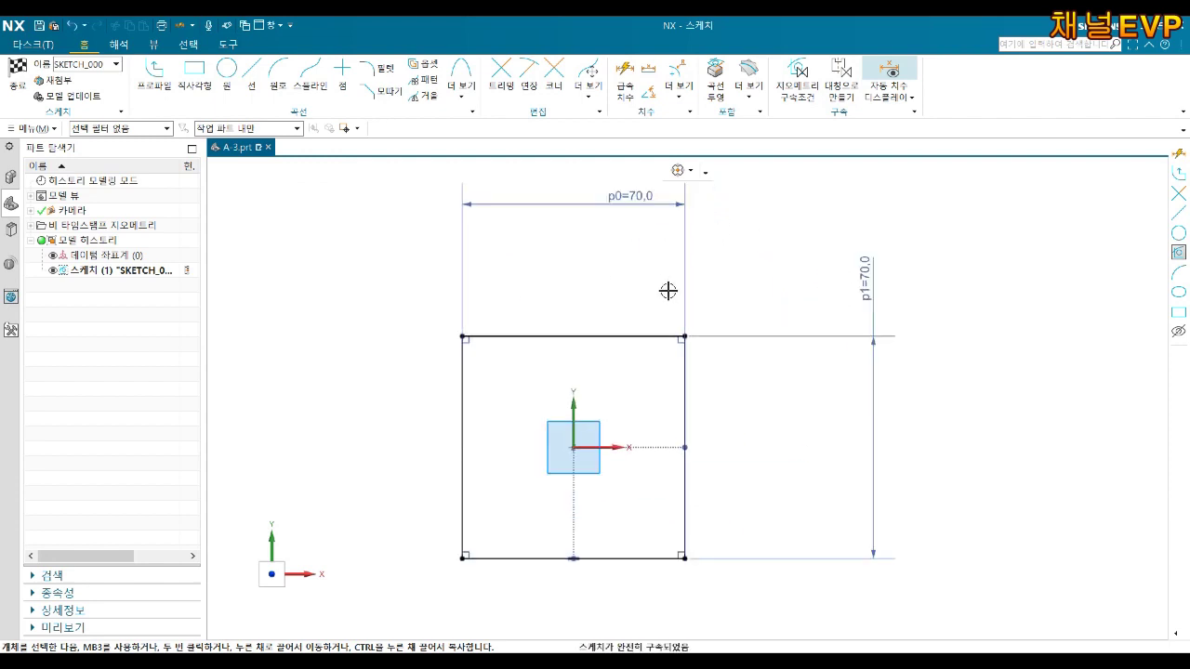
{"action": "left_click_drag", "start_coordinate": [847, 266], "coordinate": [760, 324]}
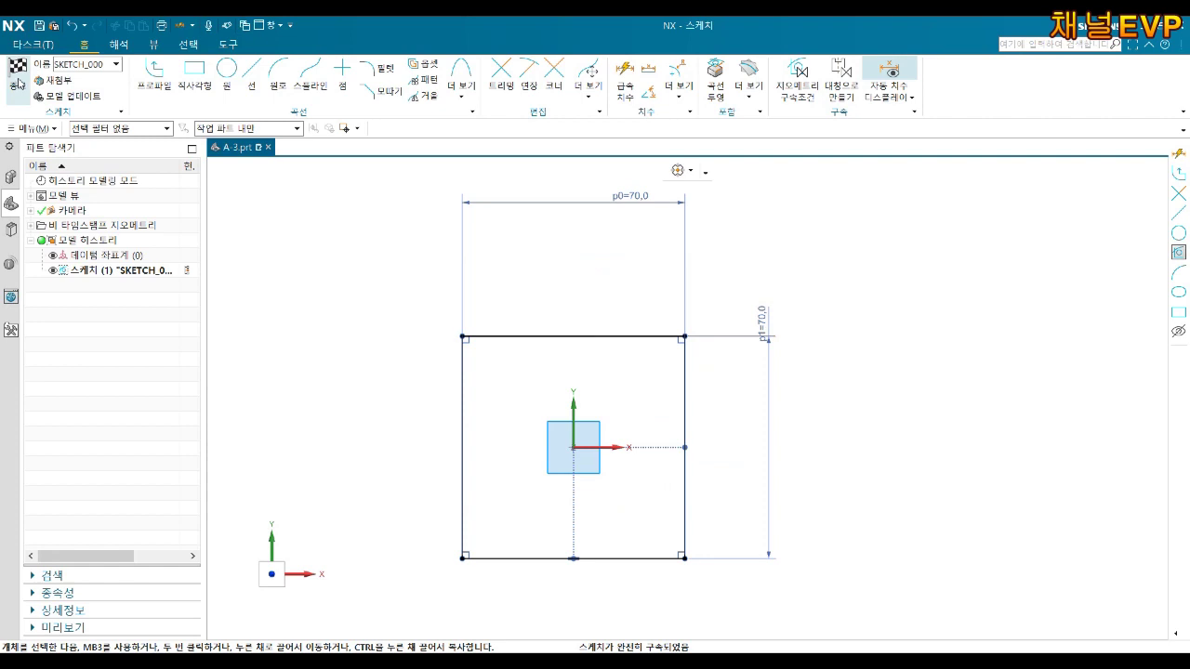
{"action": "left_click", "coordinate": [17, 79]}
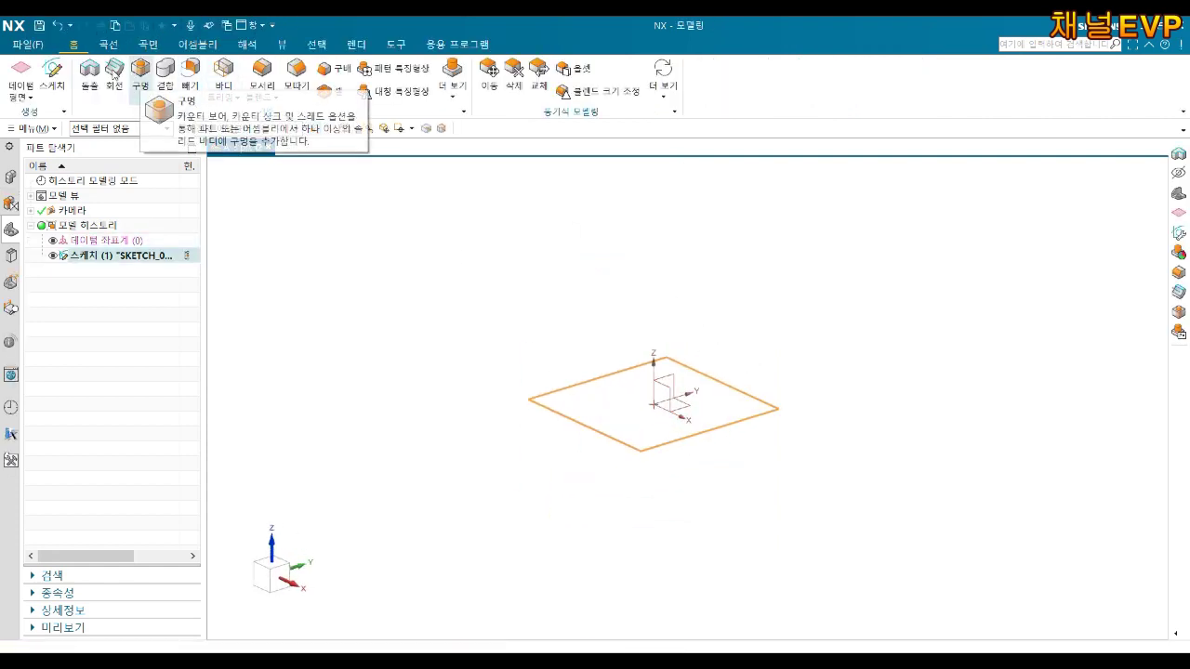
Step: Extrude the square sketch 27 mm downward into a solid block
{"action": "left_click", "coordinate": [89, 75]}
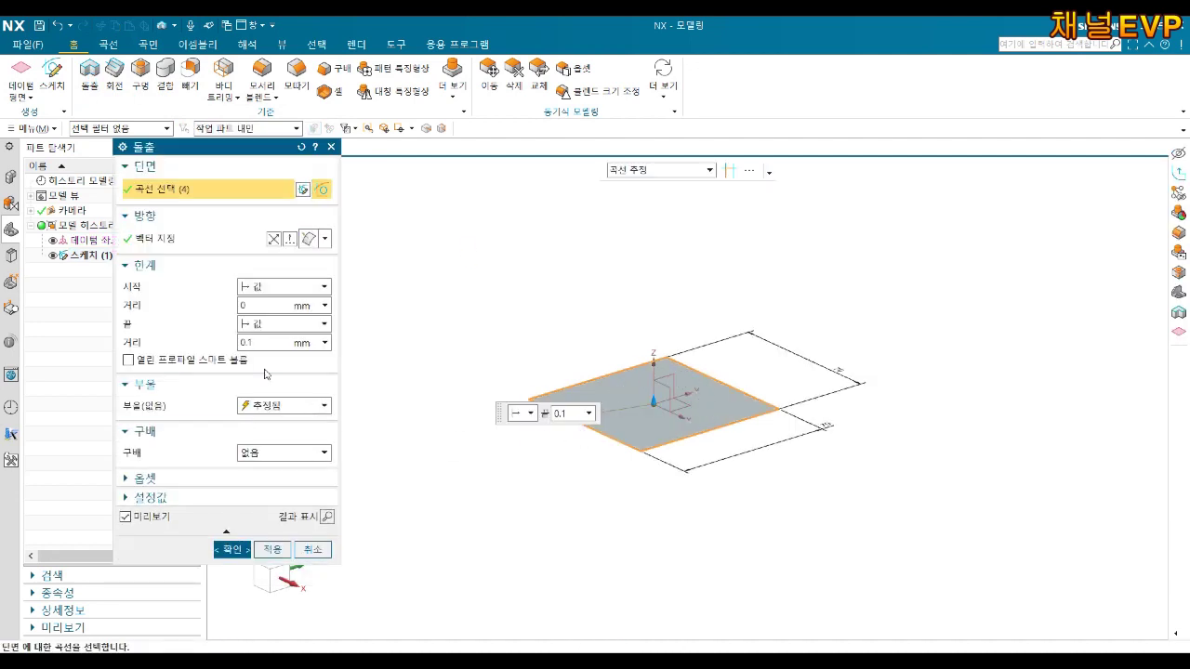
{"action": "type", "text": "27"}
{"action": "key", "text": "Return"}
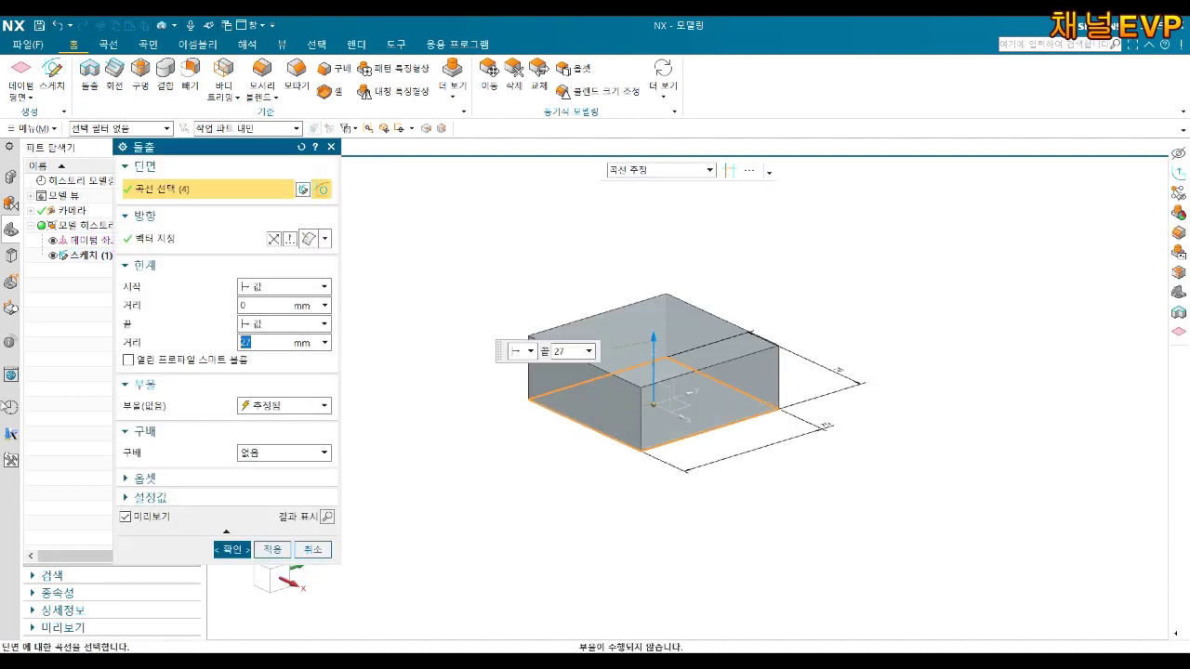
{"action": "left_click", "coordinate": [273, 243]}
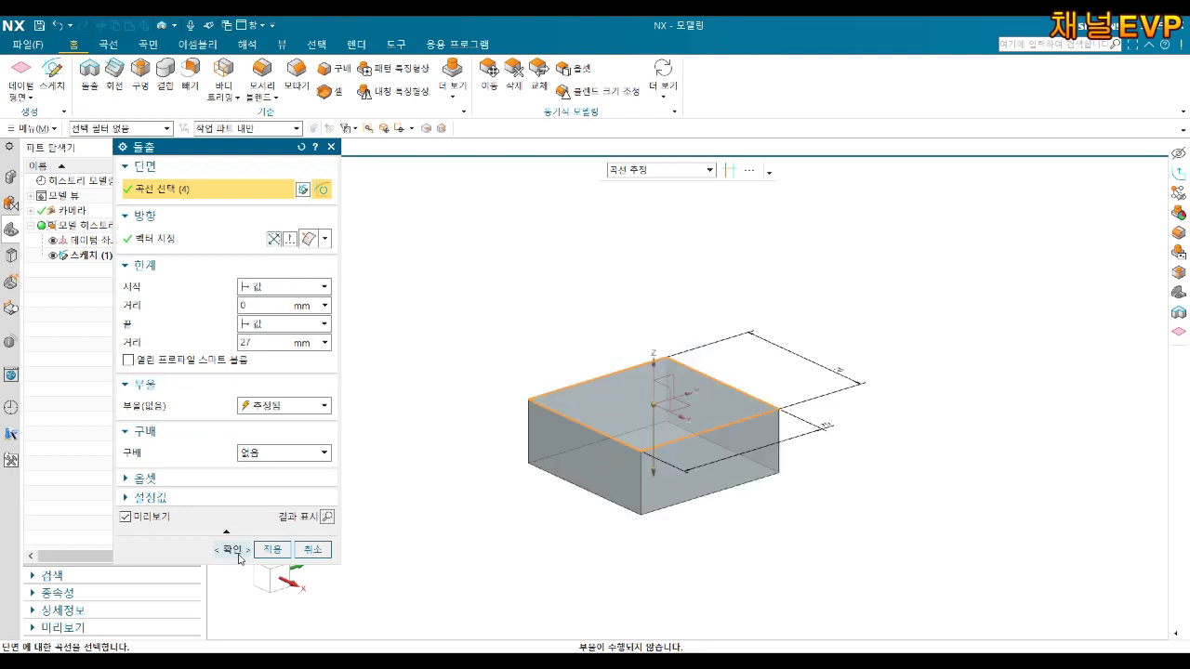
{"action": "left_click", "coordinate": [232, 550]}
Step: Hide the square sketch so only the block remains visible
{"action": "scroll", "coordinate": [693, 377], "scroll_direction": "up", "scroll_amount": 3}
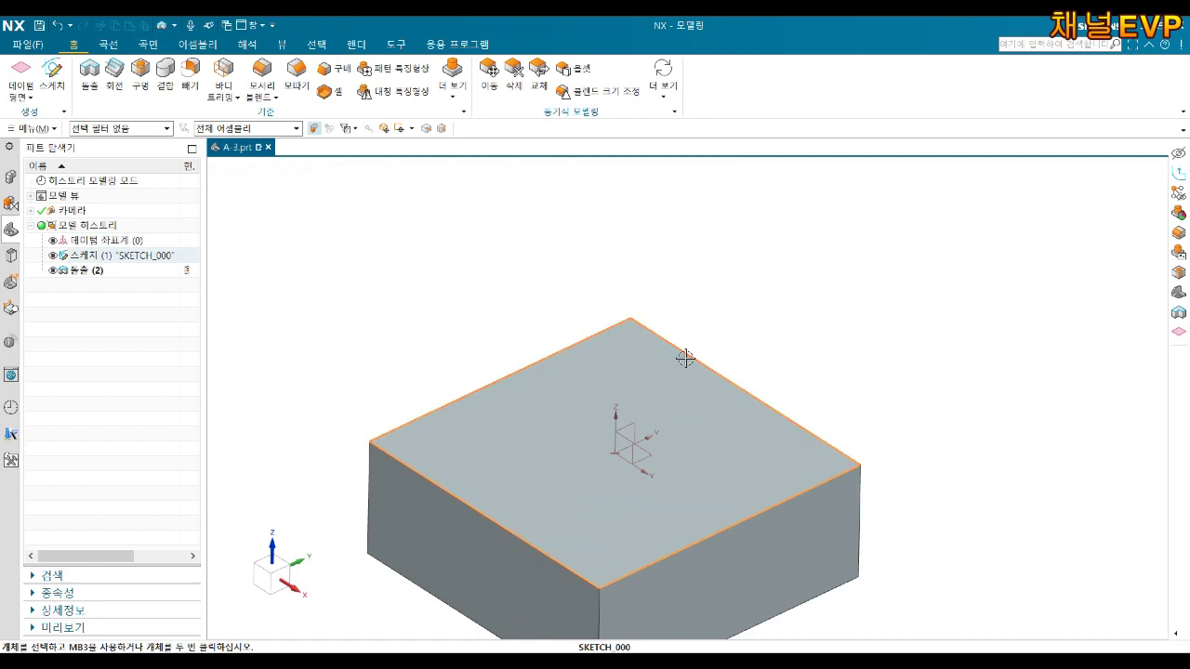
{"action": "right_click", "coordinate": [686, 358]}
{"action": "left_click", "coordinate": [756, 344]}
{"action": "middle_click_drag", "start_coordinate": [757, 343], "coordinate": [801, 374]}
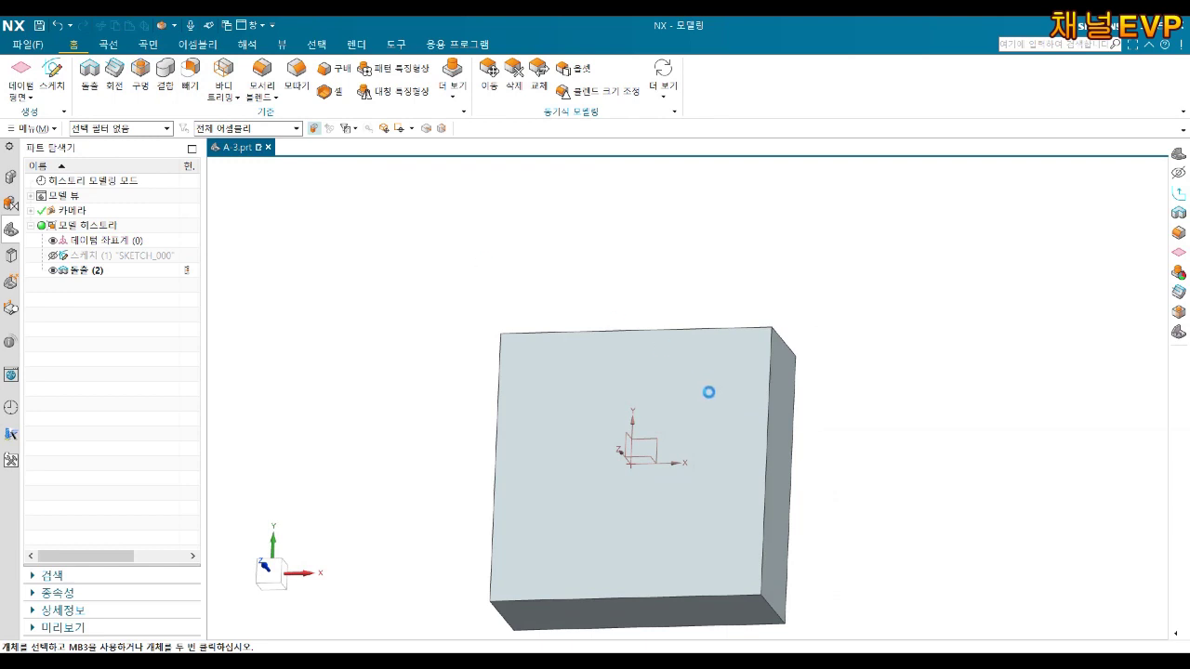
Step: Place a hole point on the top face 18 mm and 15 mm from the corner edges
{"action": "left_click", "coordinate": [722, 366]}
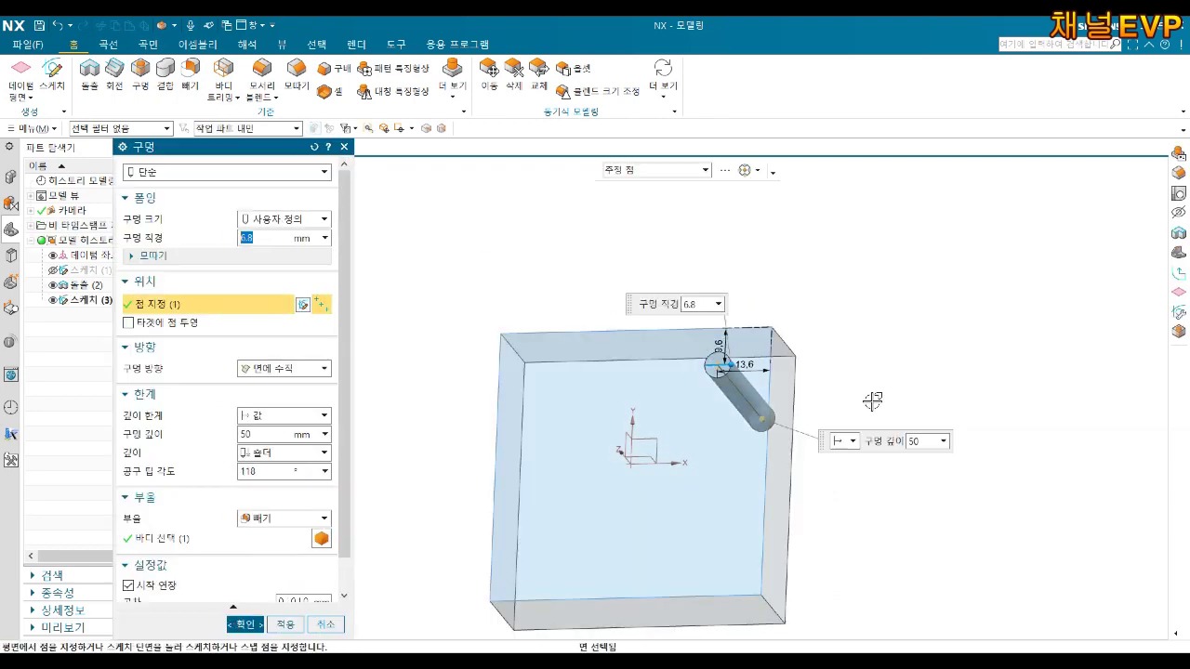
{"action": "left_click", "coordinate": [303, 306]}
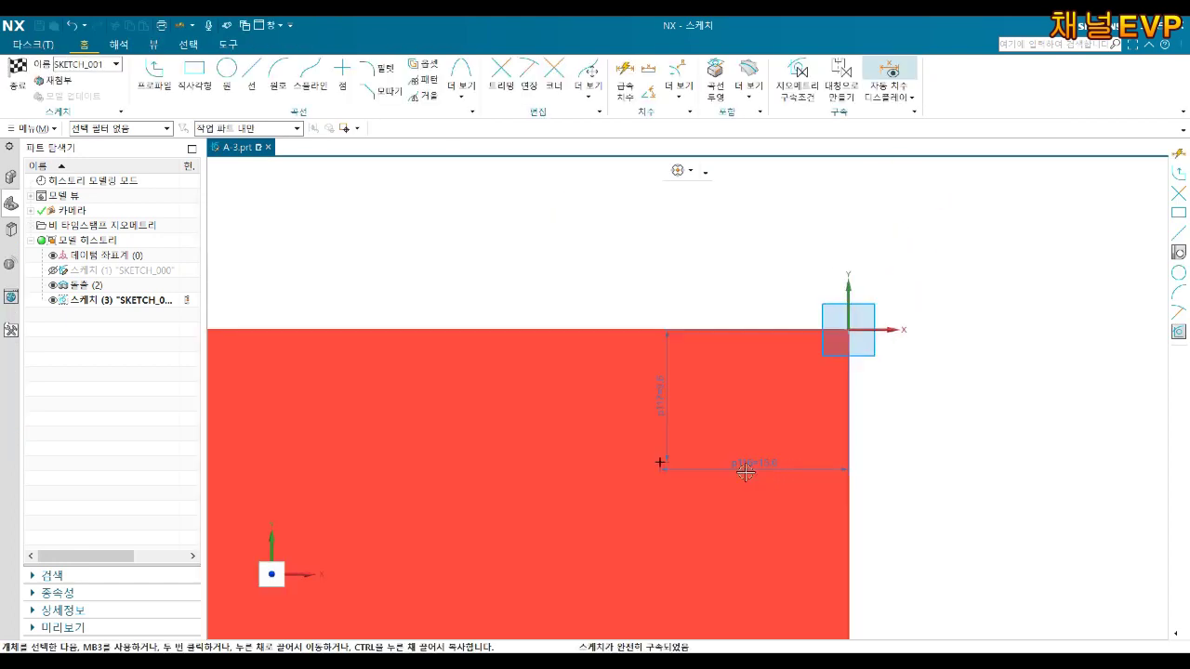
{"action": "double_click", "coordinate": [746, 470]}
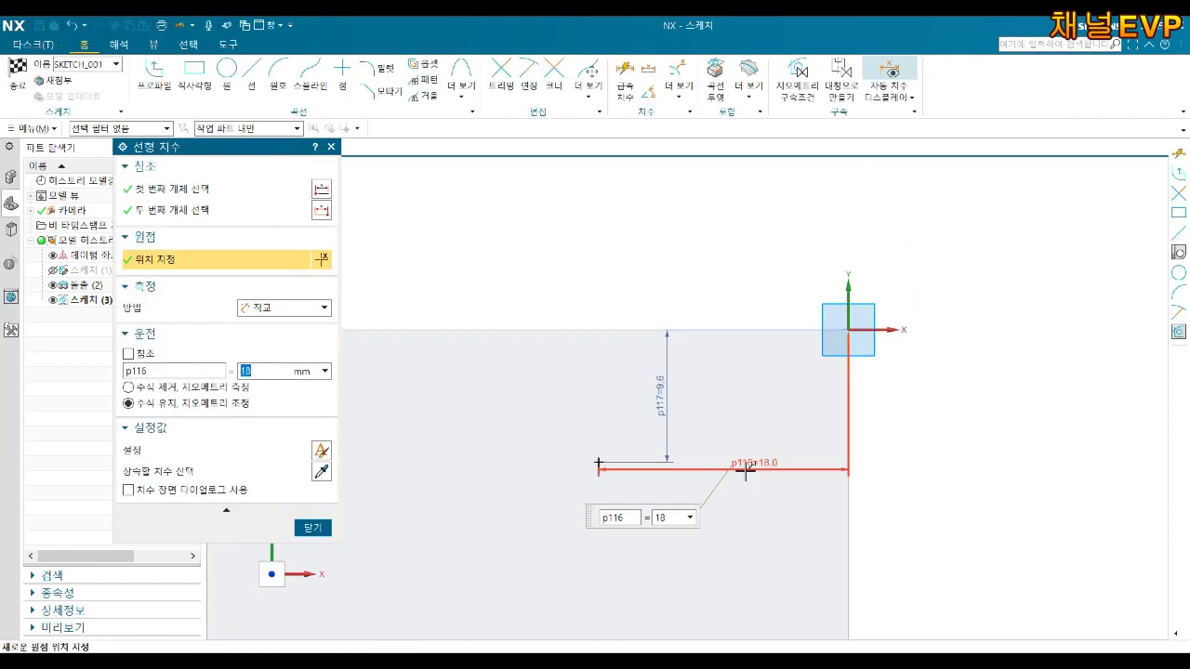
{"action": "key", "text": "Return"}
{"action": "double_click", "coordinate": [672, 395]}
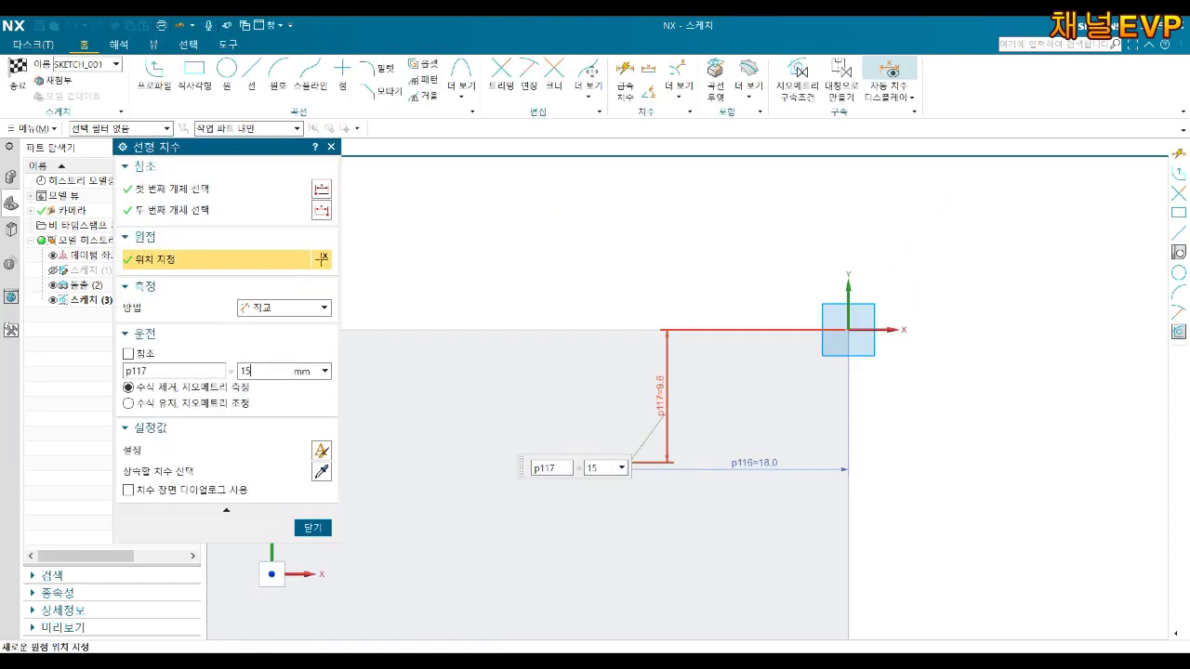
{"action": "type", "text": "15"}
{"action": "key", "text": "Return"}
{"action": "left_click", "coordinate": [312, 527]}
Step: Finish the point sketch and create the 6.8 mm, 50 mm-deep hole
{"action": "mouse_move", "coordinate": [491, 457]}
{"action": "middle_mouse_down"}
{"action": "mouse_move", "coordinate": [534, 446]}
{"action": "mouse_move", "coordinate": [530, 389]}
{"action": "middle_mouse_up"}
{"action": "scroll", "coordinate": [504, 484], "scroll_direction": "up", "scroll_amount": 5}
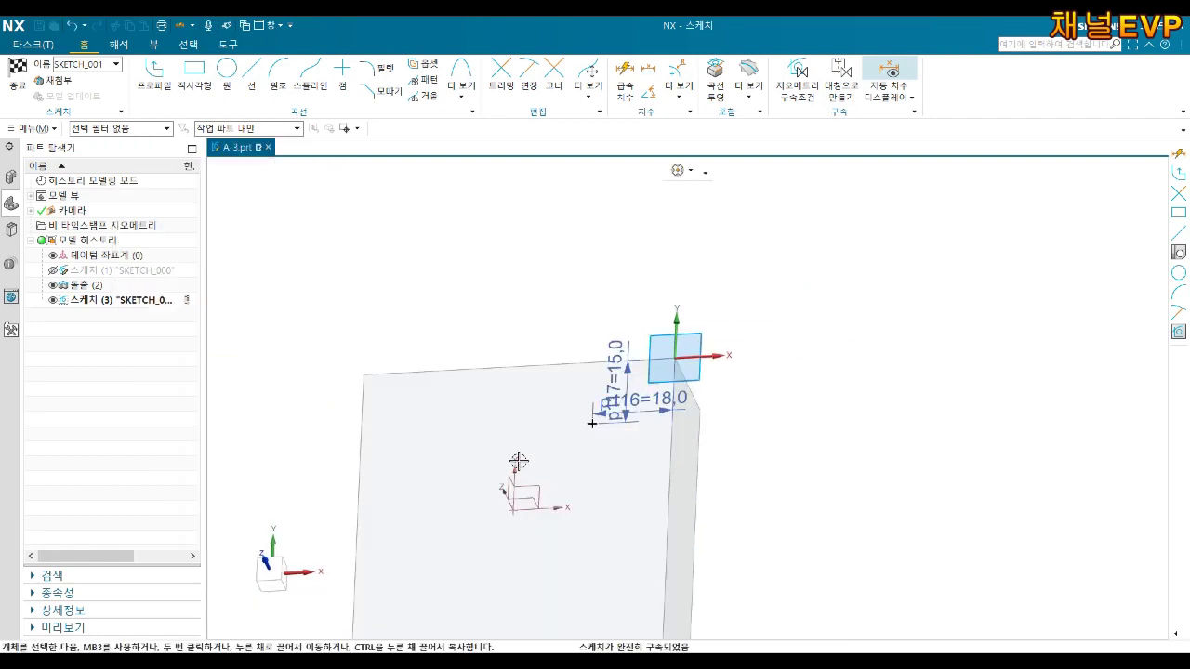
{"action": "left_click", "coordinate": [17, 71]}
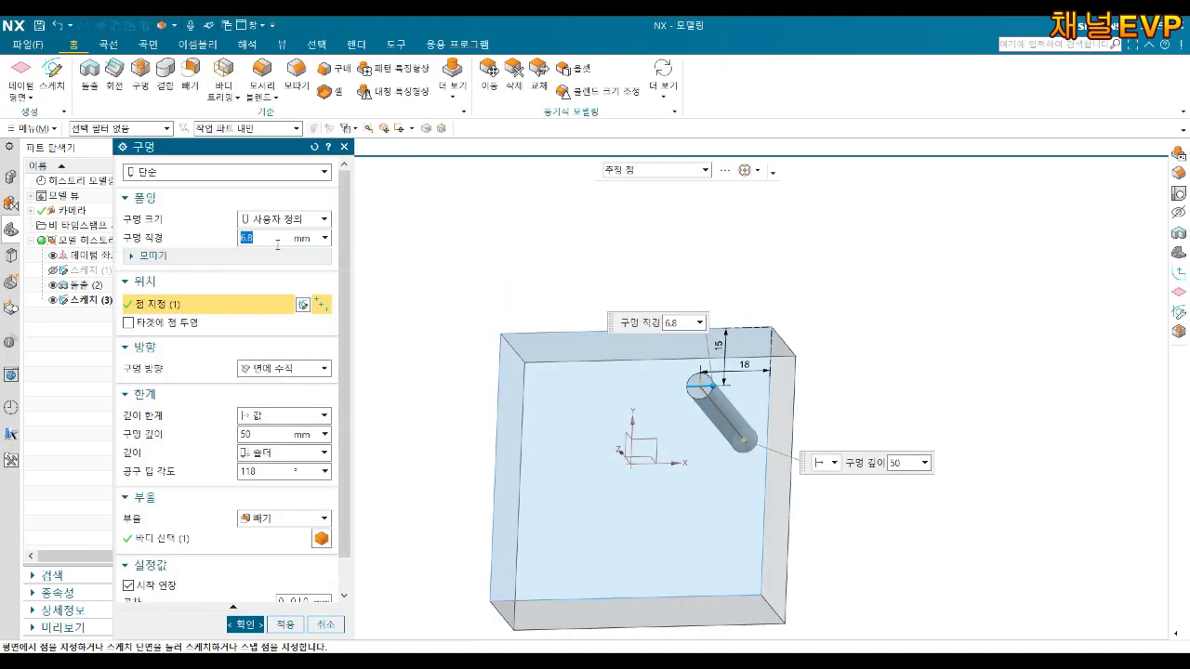
{"action": "mouse_move", "coordinate": [784, 410]}
{"action": "middle_mouse_down"}
{"action": "mouse_move", "coordinate": [760, 374]}
{"action": "mouse_move", "coordinate": [595, 446]}
{"action": "middle_mouse_up"}
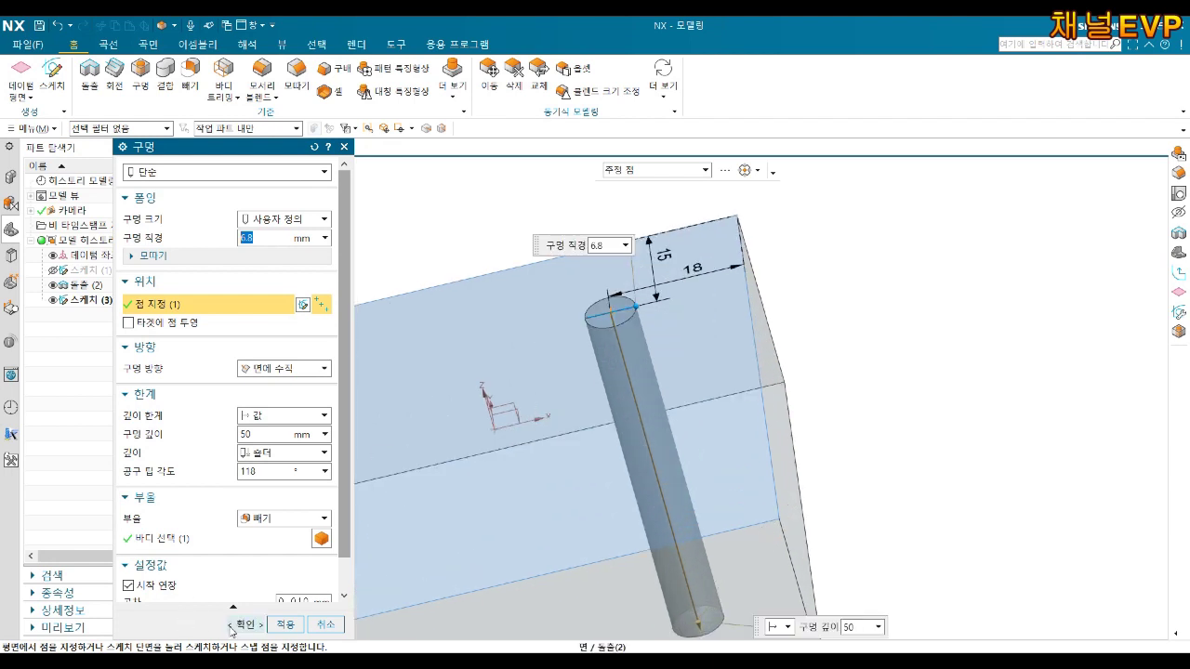
{"action": "left_click", "coordinate": [245, 624]}
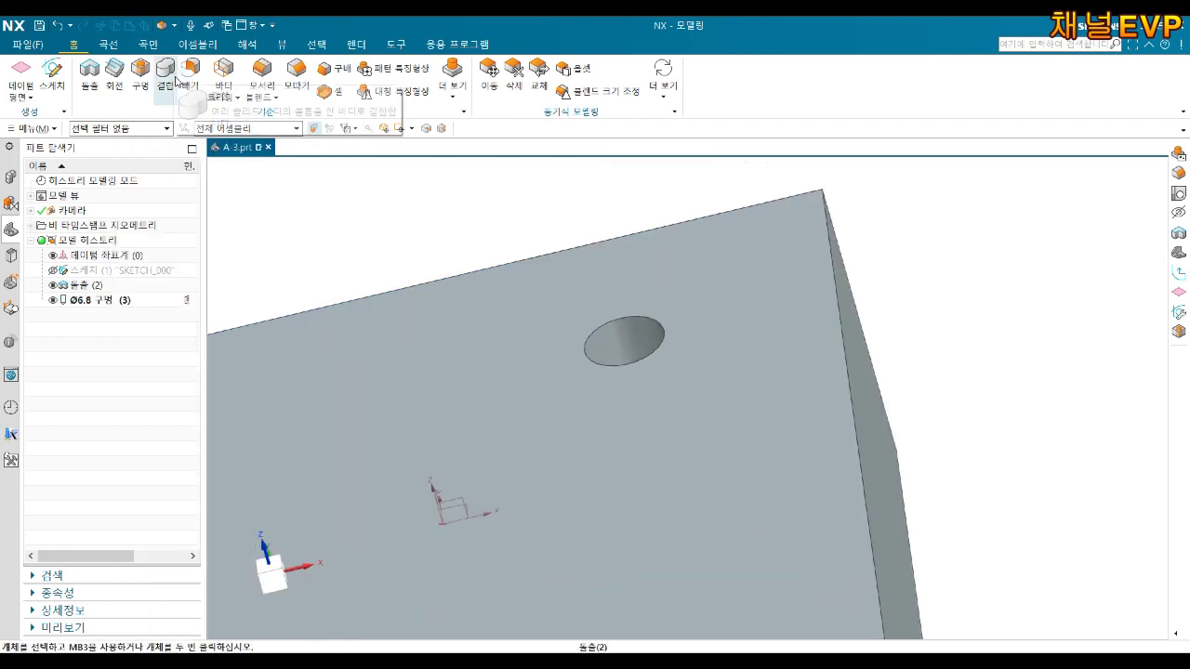
Step: Chamfer both rim edges of the 6.8 mm hole by 1 mm
{"action": "left_click", "coordinate": [296, 74]}
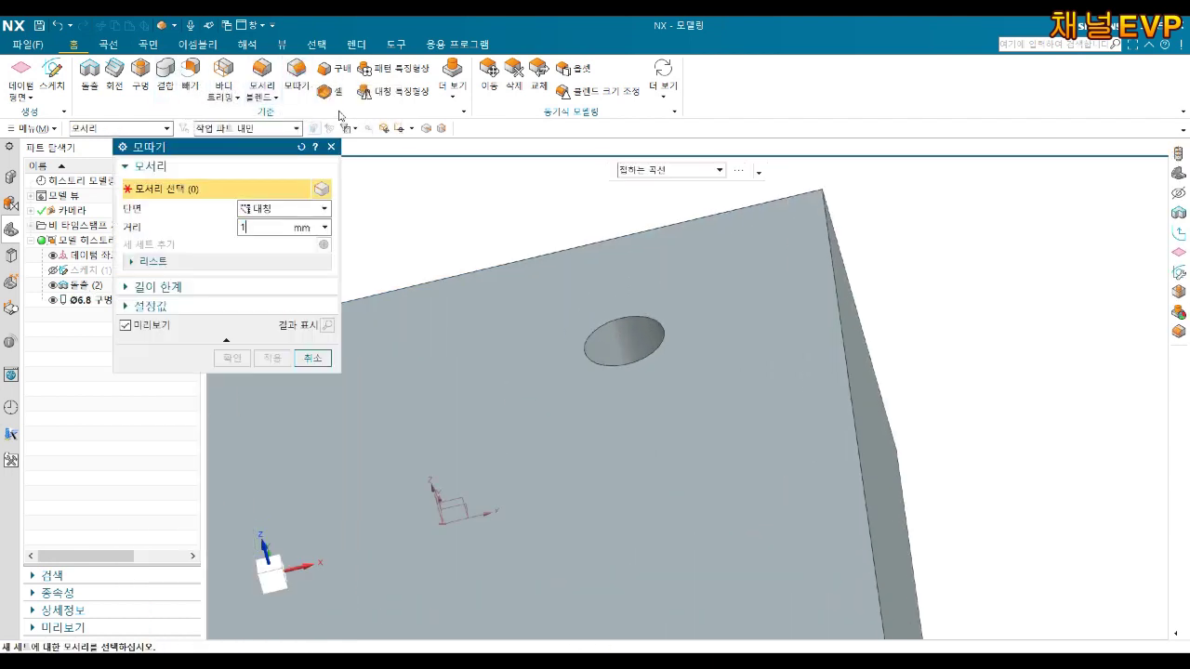
{"action": "left_click", "coordinate": [607, 338]}
{"action": "middle_click_drag", "start_coordinate": [727, 347], "coordinate": [751, 584]}
{"action": "left_click", "coordinate": [751, 584]}
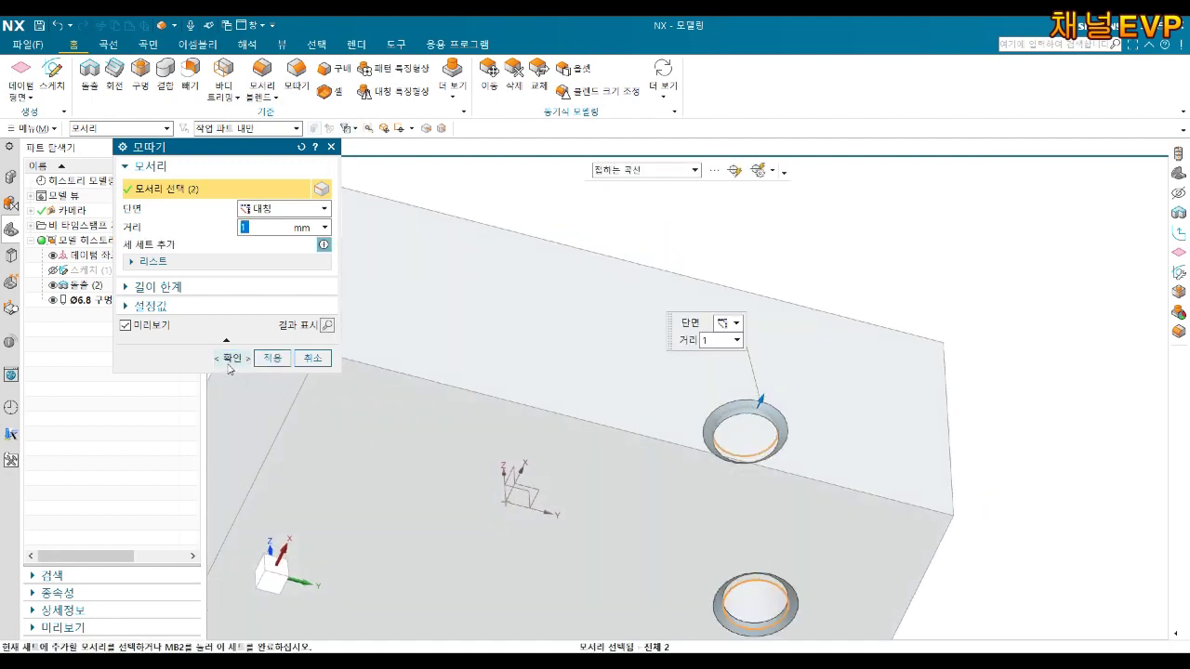
{"action": "left_click", "coordinate": [230, 362]}
{"action": "scroll", "coordinate": [273, 345], "scroll_direction": "down", "scroll_amount": 3}
{"action": "middle_click_drag", "start_coordinate": [505, 390], "coordinate": [492, 465]}
{"action": "scroll", "coordinate": [492, 465], "scroll_direction": "up", "scroll_amount": 3}
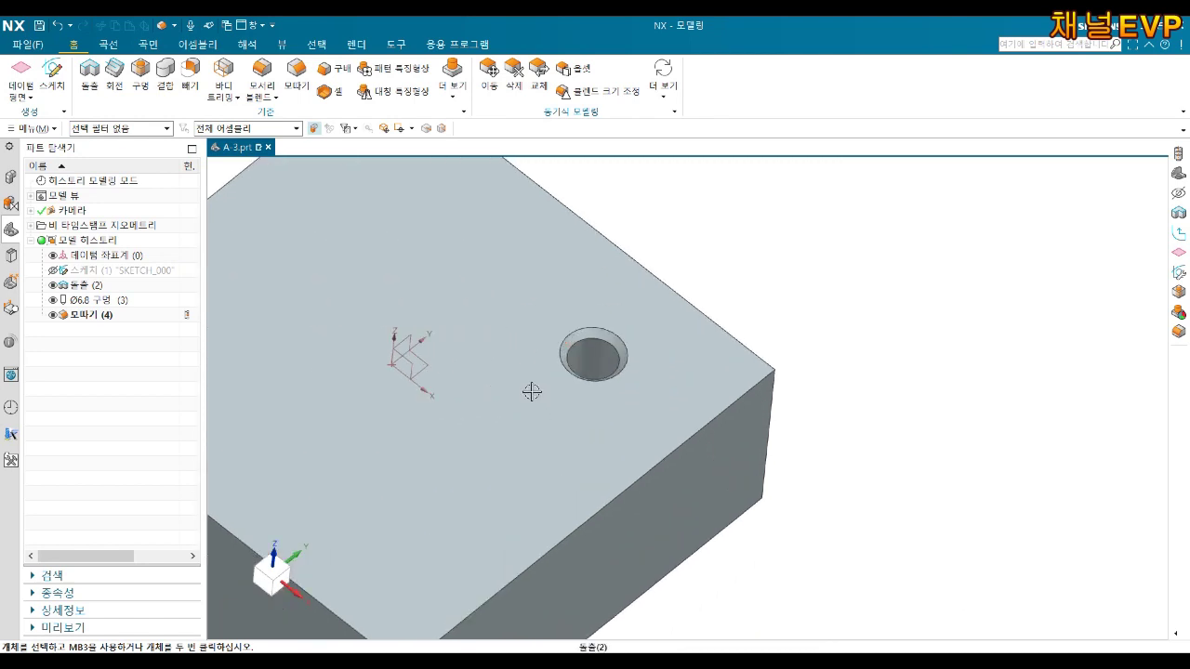
{"action": "middle_click_drag", "start_coordinate": [547, 392], "coordinate": [585, 393]}
{"action": "left_click", "coordinate": [452, 82]}
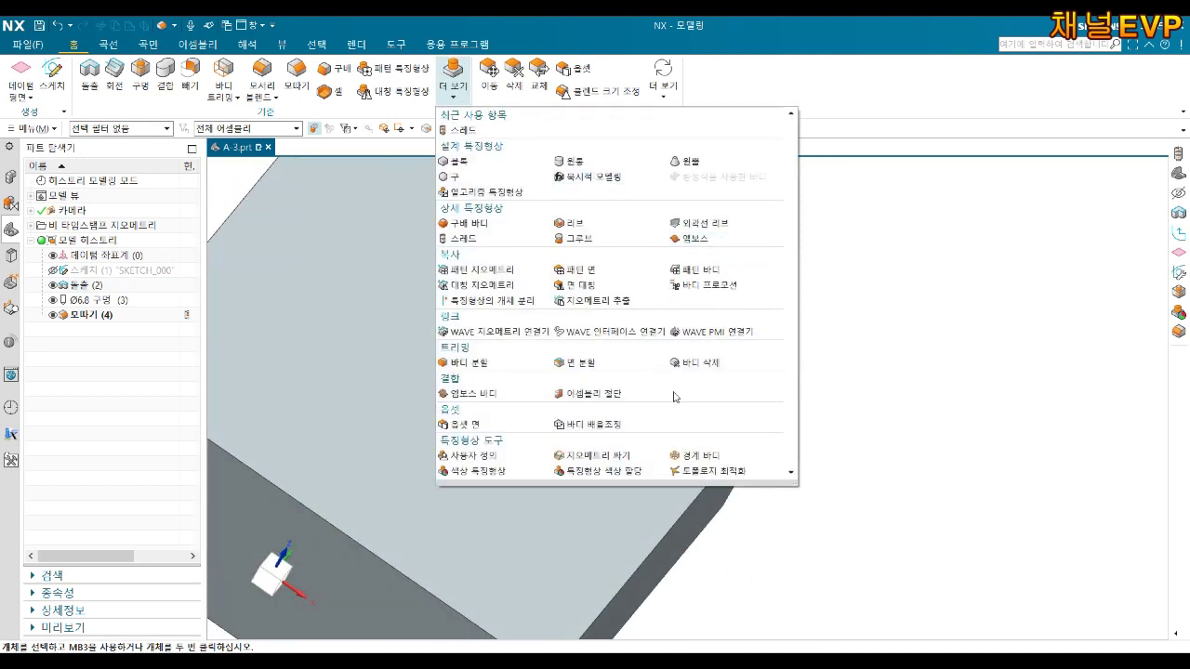
Step: Add a detailed M8 x 1.25 thread, 30 mm long, to the hole's cylindrical face
{"action": "left_click", "coordinate": [465, 240]}
{"action": "scroll", "coordinate": [643, 356], "scroll_direction": "up", "scroll_amount": 3}
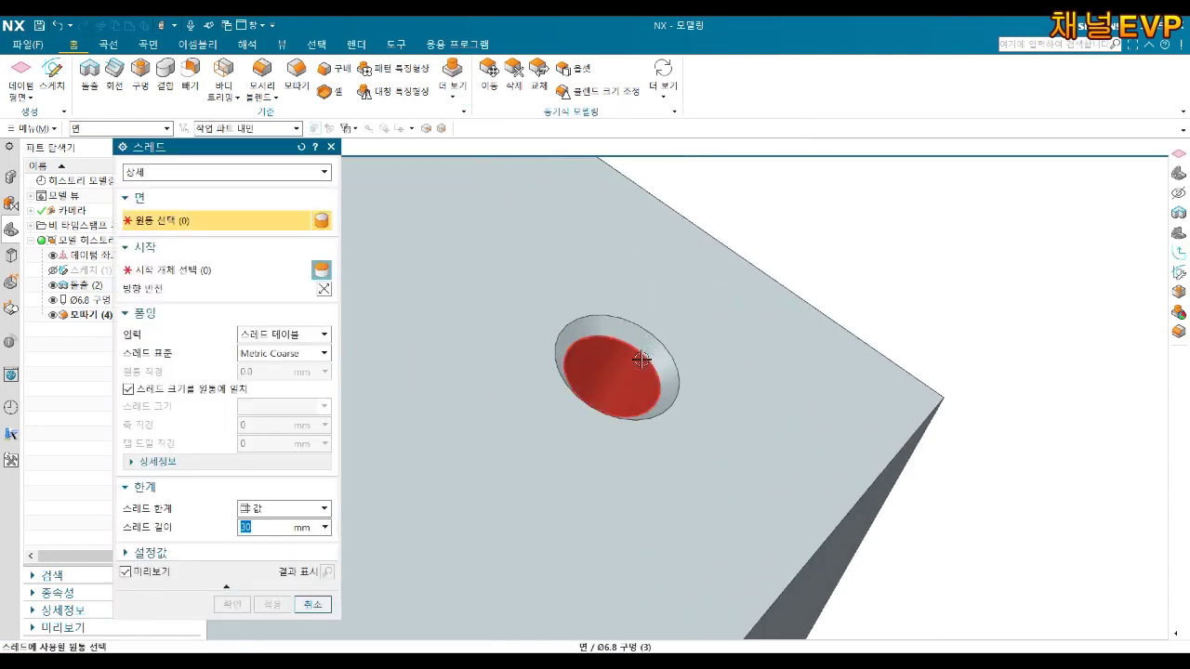
{"action": "left_click", "coordinate": [621, 358]}
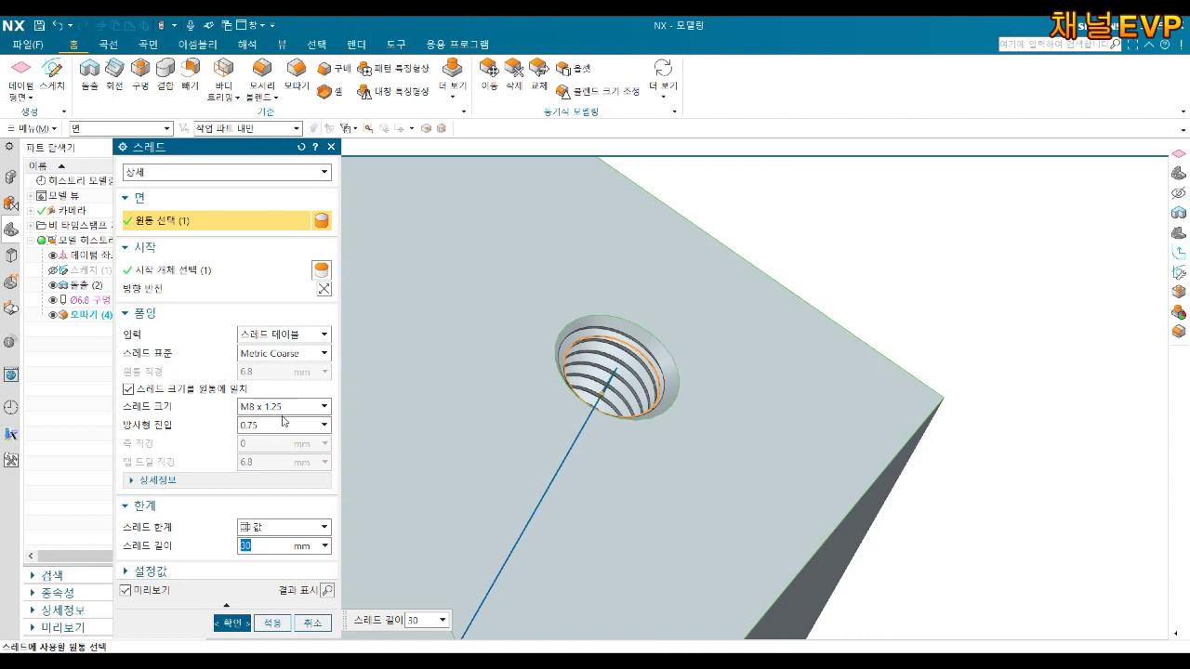
{"action": "mouse_move", "coordinate": [557, 518]}
{"action": "middle_mouse_down"}
{"action": "mouse_move", "coordinate": [565, 456]}
{"action": "mouse_move", "coordinate": [579, 452]}
{"action": "mouse_move", "coordinate": [589, 339]}
{"action": "middle_mouse_up"}
{"action": "left_click", "coordinate": [223, 626]}
{"action": "mouse_move", "coordinate": [526, 469]}
{"action": "middle_mouse_down"}
{"action": "mouse_move", "coordinate": [586, 388]}
{"action": "mouse_move", "coordinate": [603, 335]}
{"action": "mouse_move", "coordinate": [595, 455]}
{"action": "mouse_move", "coordinate": [605, 417]}
{"action": "mouse_move", "coordinate": [617, 419]}
{"action": "mouse_move", "coordinate": [648, 367]}
{"action": "middle_mouse_up"}
{"action": "key", "text": "Home"}
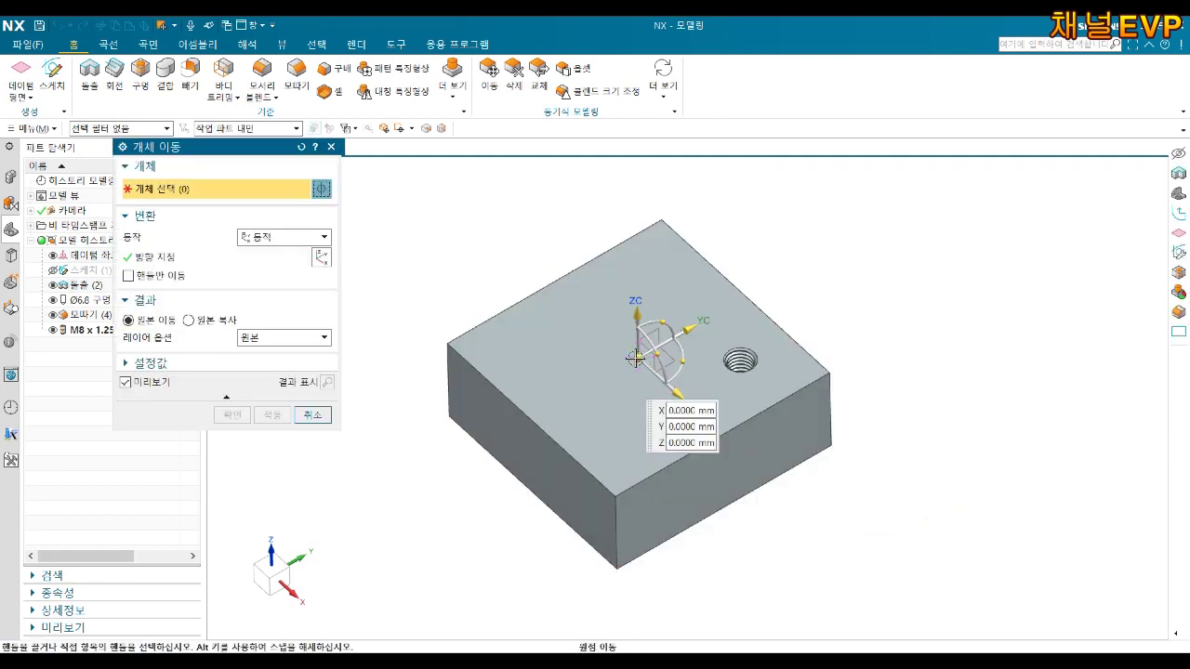
Step: Rotate the block 180° about the XC axis with Move Object
{"action": "left_click", "coordinate": [552, 356]}
{"action": "left_click", "coordinate": [163, 189]}
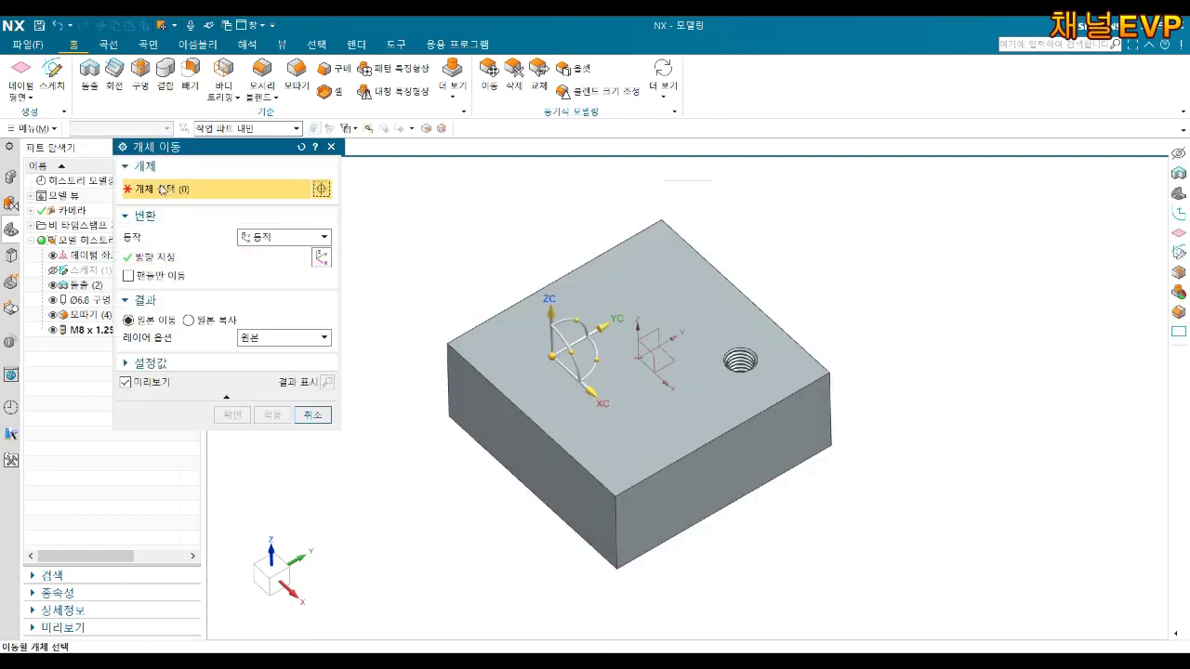
{"action": "left_click", "coordinate": [665, 327]}
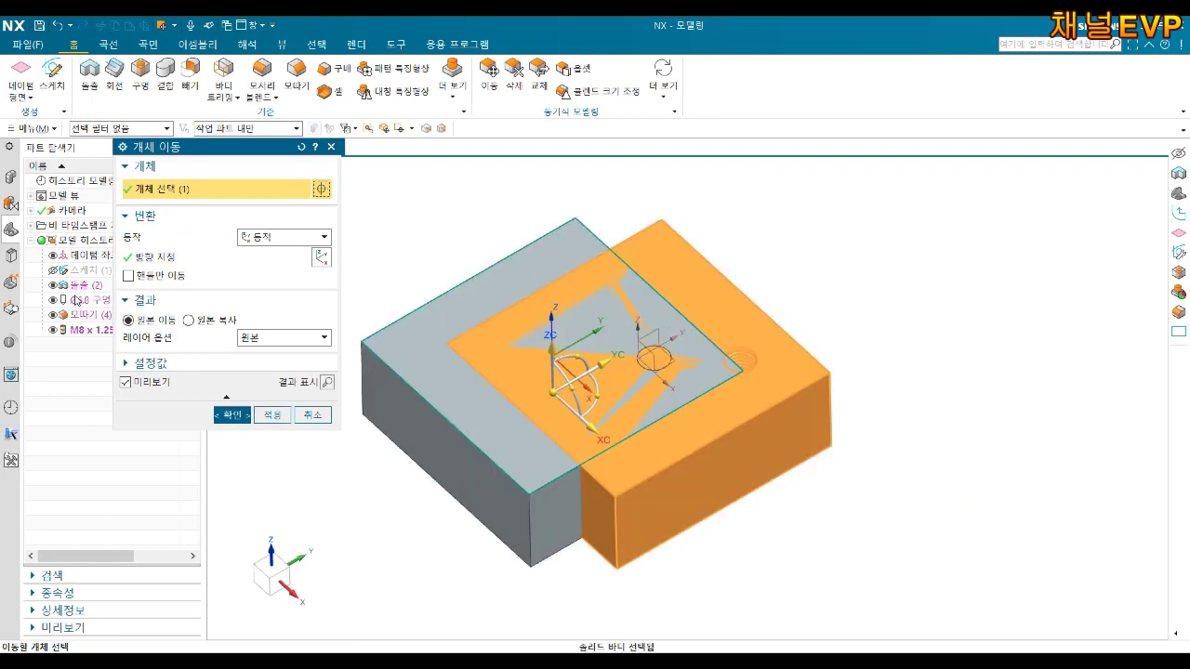
{"action": "left_click", "coordinate": [324, 419]}
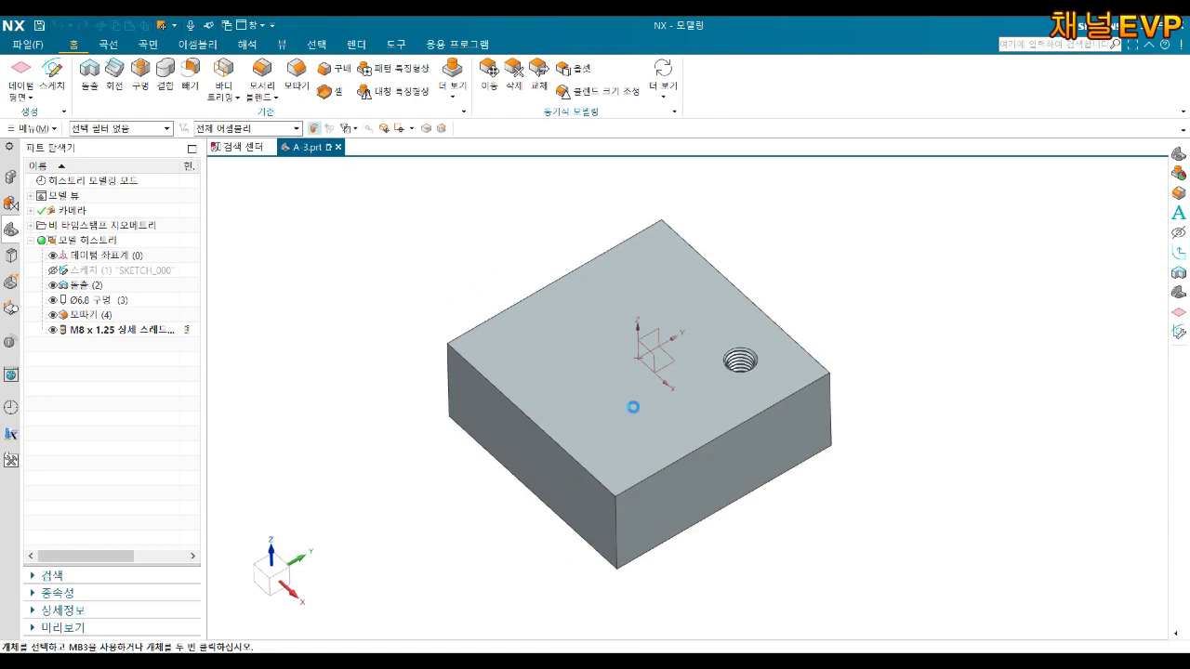
{"action": "key", "text": "ctrl+t"}
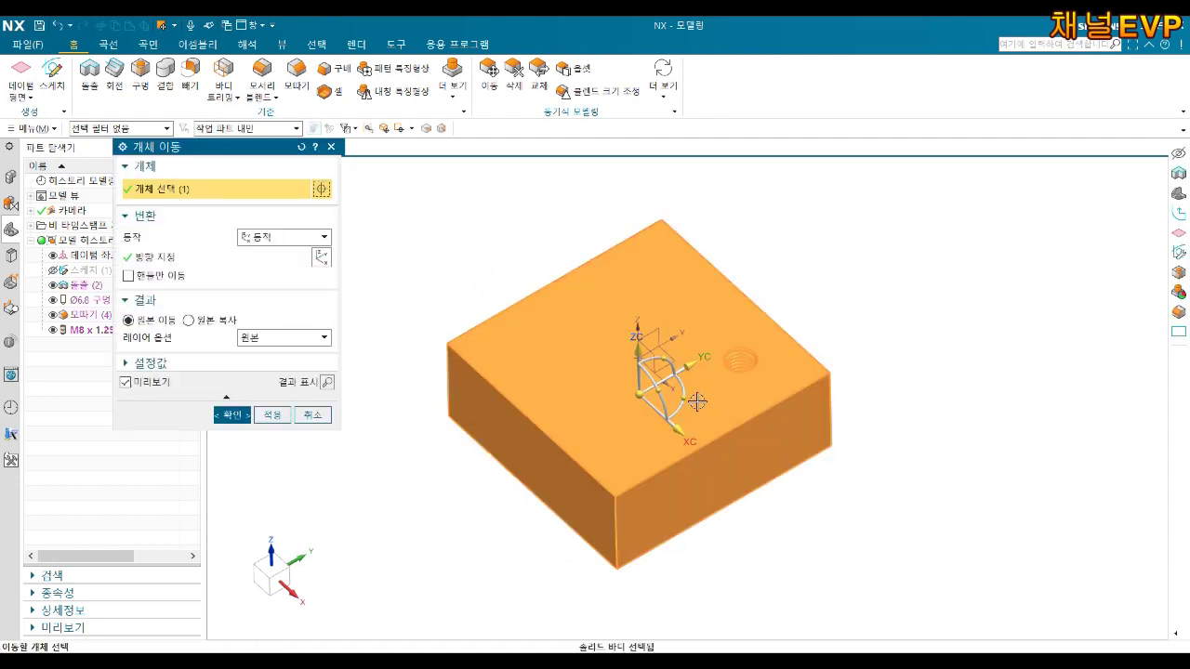
{"action": "left_click", "coordinate": [668, 356]}
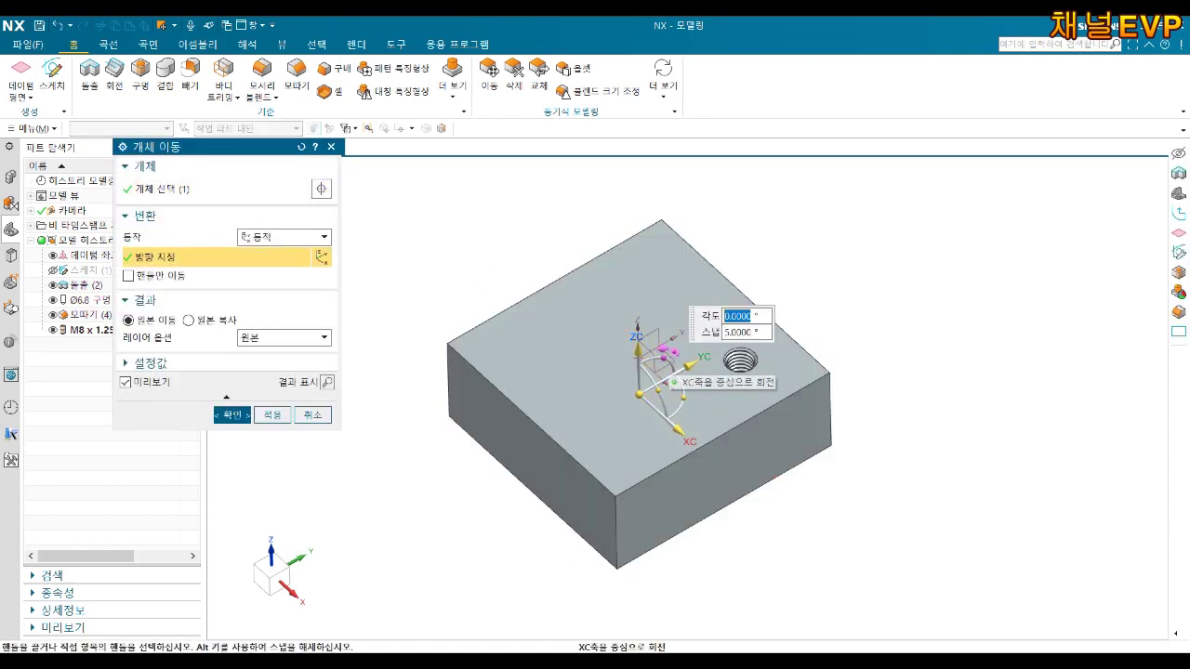
{"action": "type", "text": "0"}
{"action": "key", "text": "Return"}
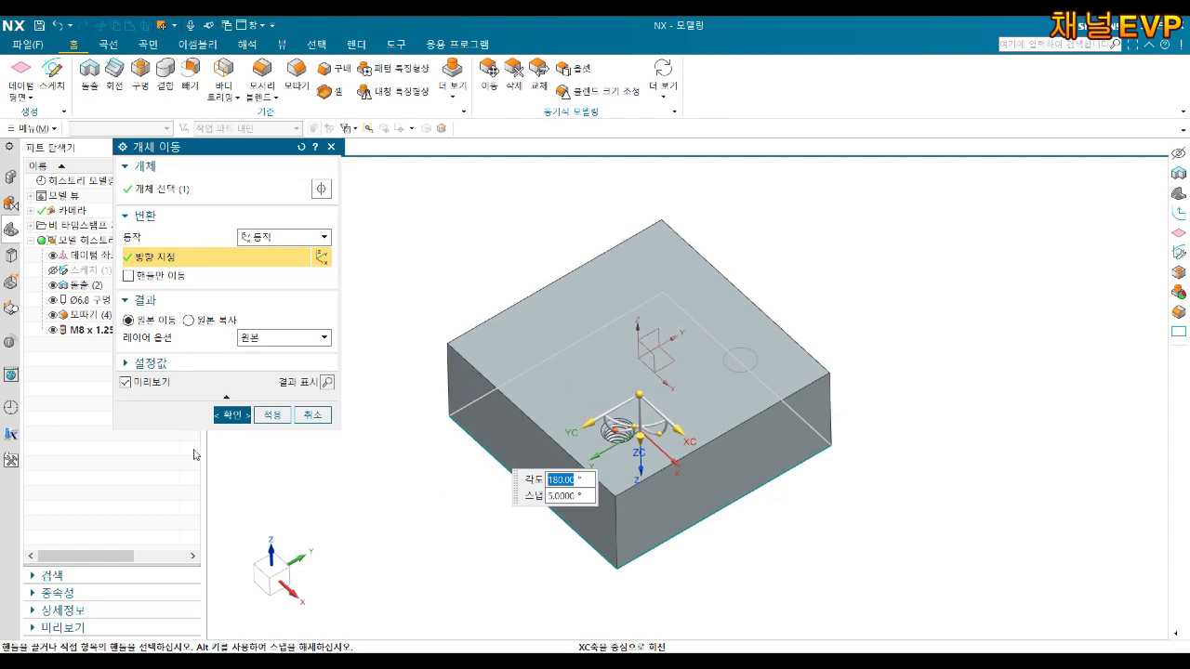
{"action": "left_click", "coordinate": [231, 415]}
{"action": "mouse_move", "coordinate": [722, 412]}
{"action": "middle_mouse_down"}
{"action": "mouse_move", "coordinate": [751, 332]}
{"action": "mouse_move", "coordinate": [698, 375]}
{"action": "mouse_move", "coordinate": [790, 348]}
{"action": "mouse_move", "coordinate": [774, 407]}
{"action": "middle_mouse_up"}
{"action": "left_click", "coordinate": [67, 79]}
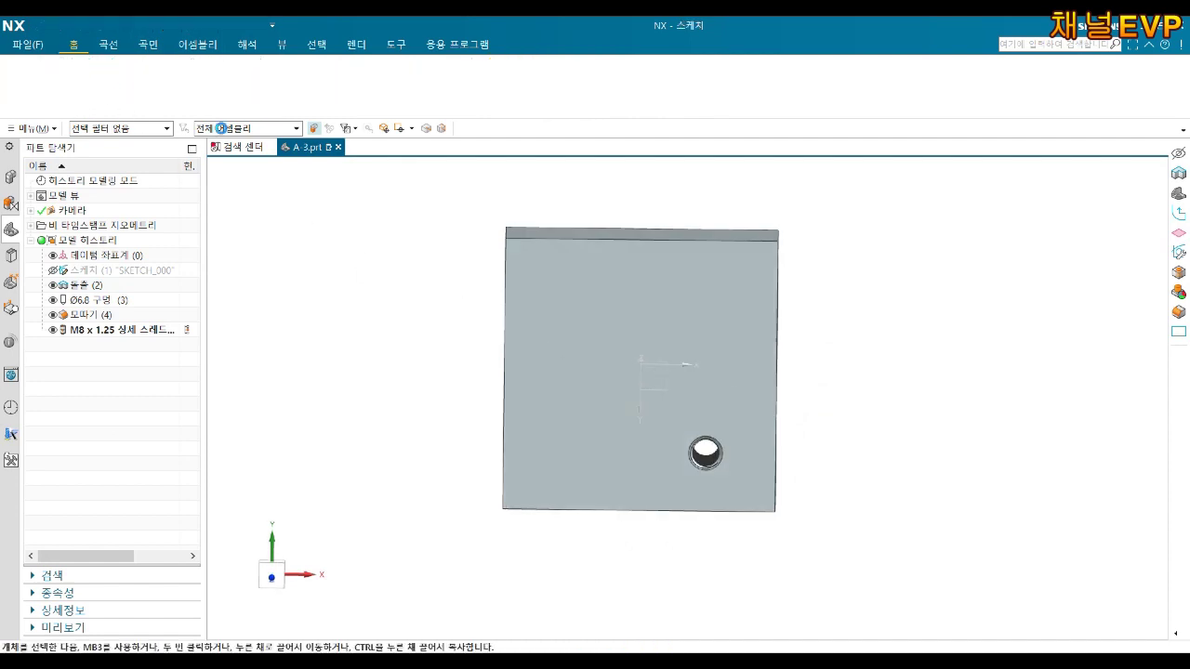
Step: Start a sketch on the block face and draw two overlapping circles
{"action": "left_click", "coordinate": [588, 312]}
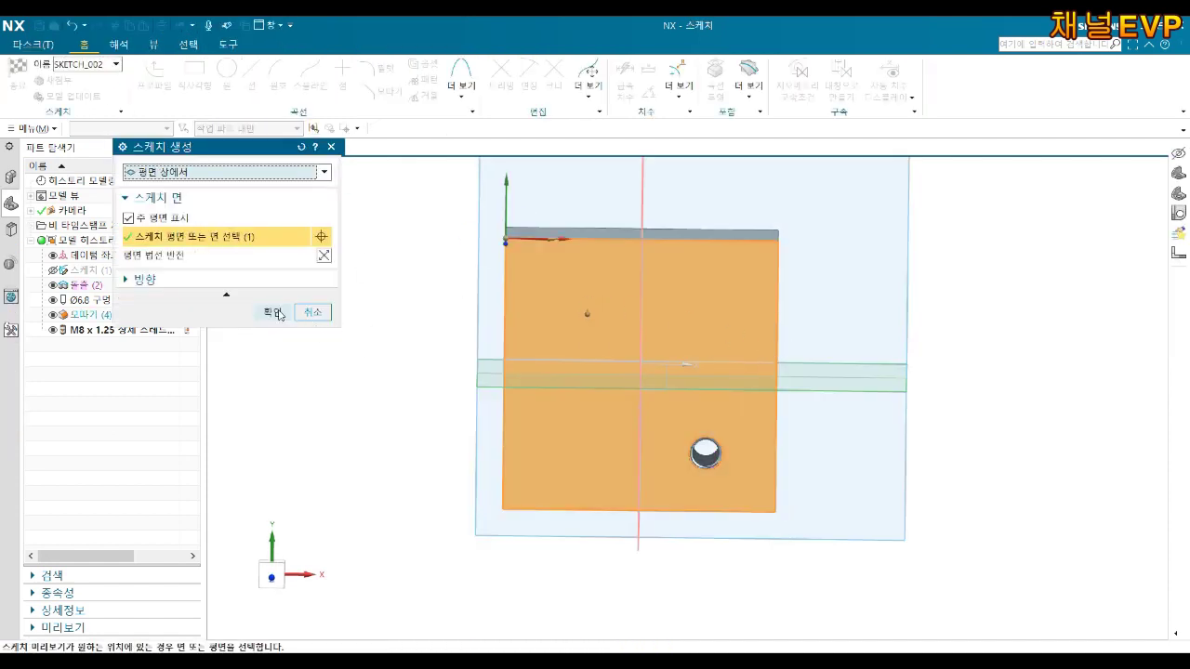
{"action": "left_click", "coordinate": [283, 314]}
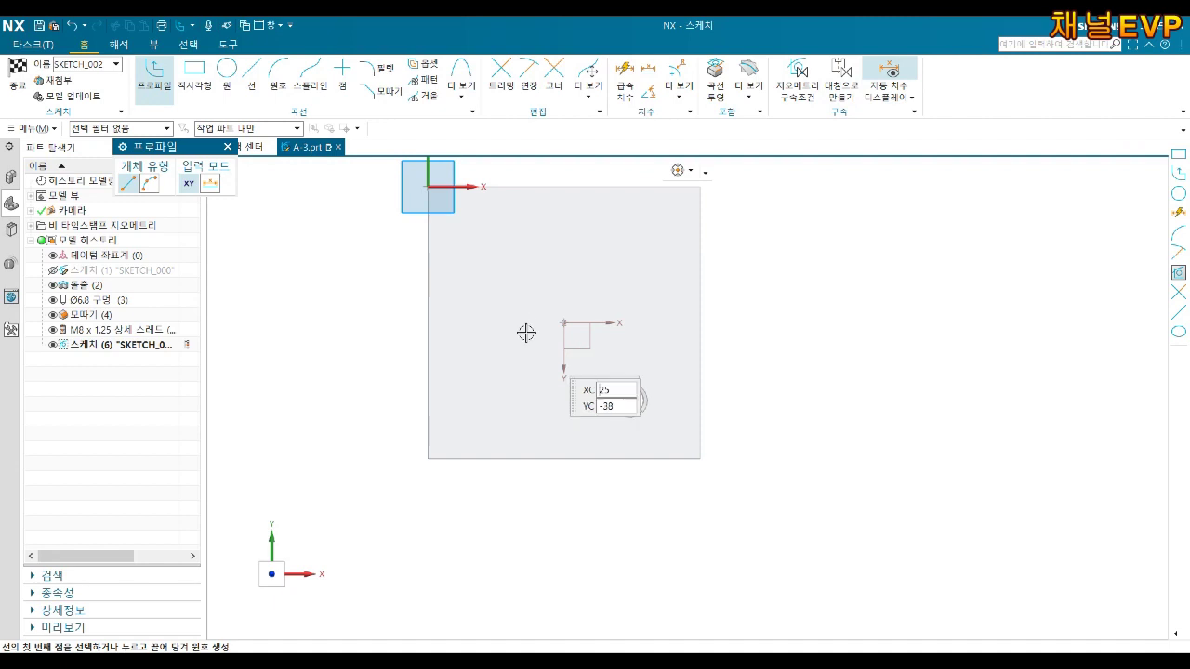
{"action": "left_click", "coordinate": [226, 69]}
{"action": "left_click", "coordinate": [493, 410]}
{"action": "left_click", "coordinate": [510, 309]}
{"action": "left_click", "coordinate": [622, 230]}
{"action": "left_click", "coordinate": [596, 290]}
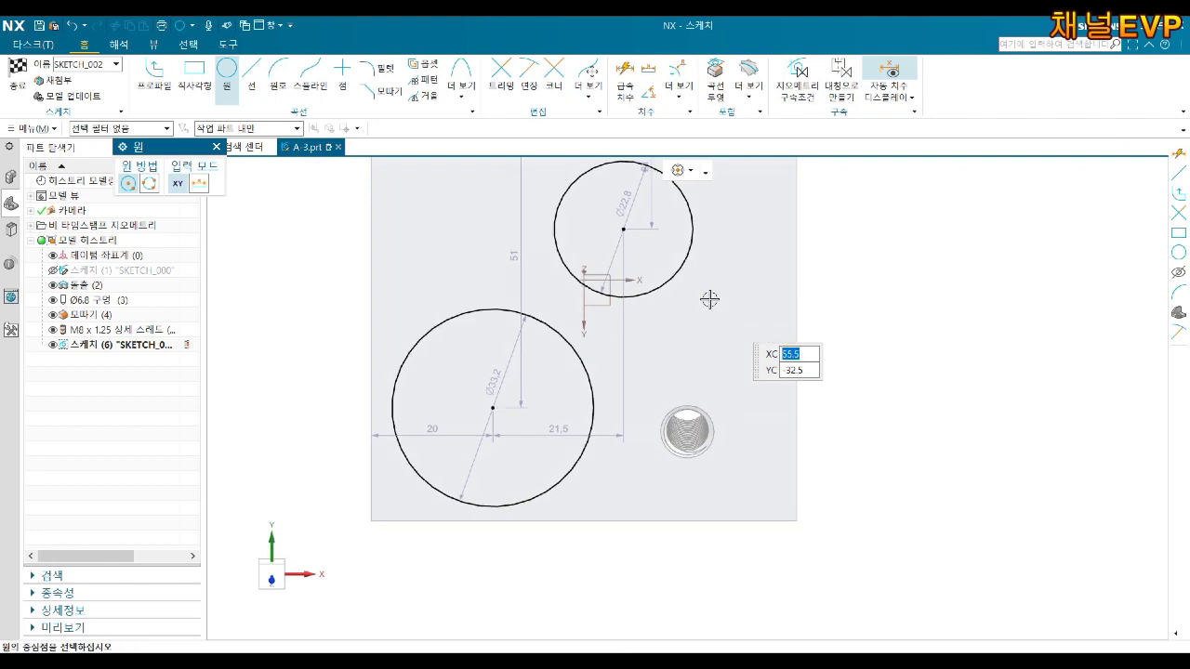
Step: Set the upper circle's diameter to 30 and the lower circle's to 40
{"action": "key", "text": "Escape"}
{"action": "key", "text": "d"}
{"action": "left_click", "coordinate": [689, 251]}
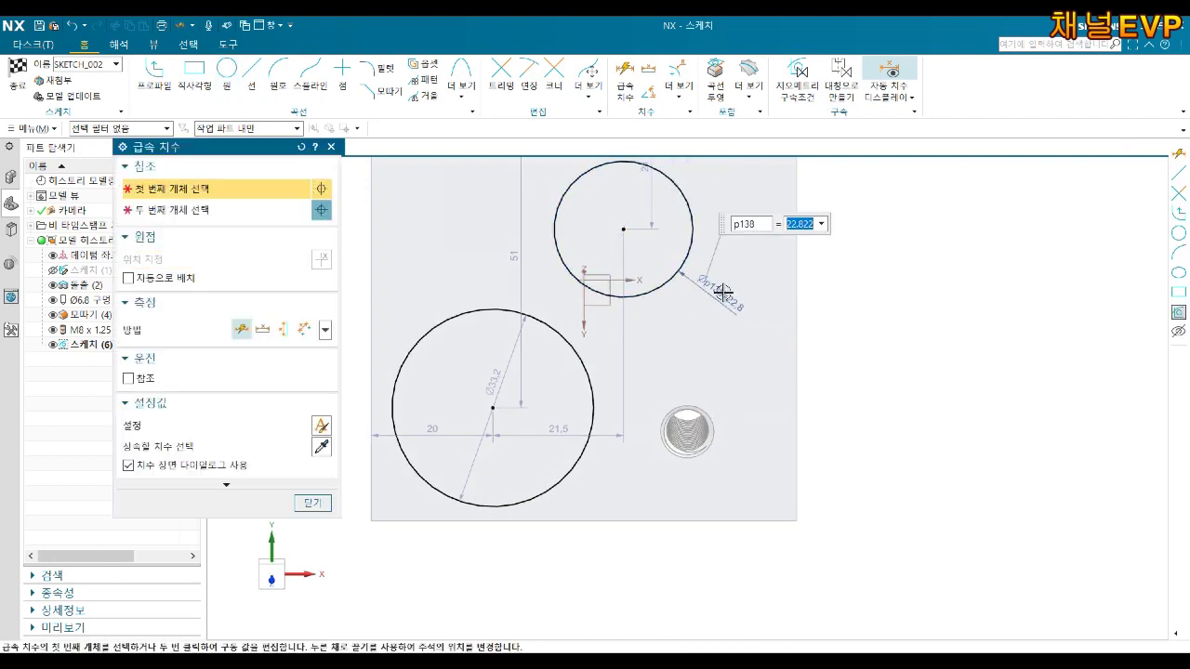
{"action": "type", "text": "30"}
{"action": "key", "text": "Return"}
{"action": "left_click", "coordinate": [466, 384]}
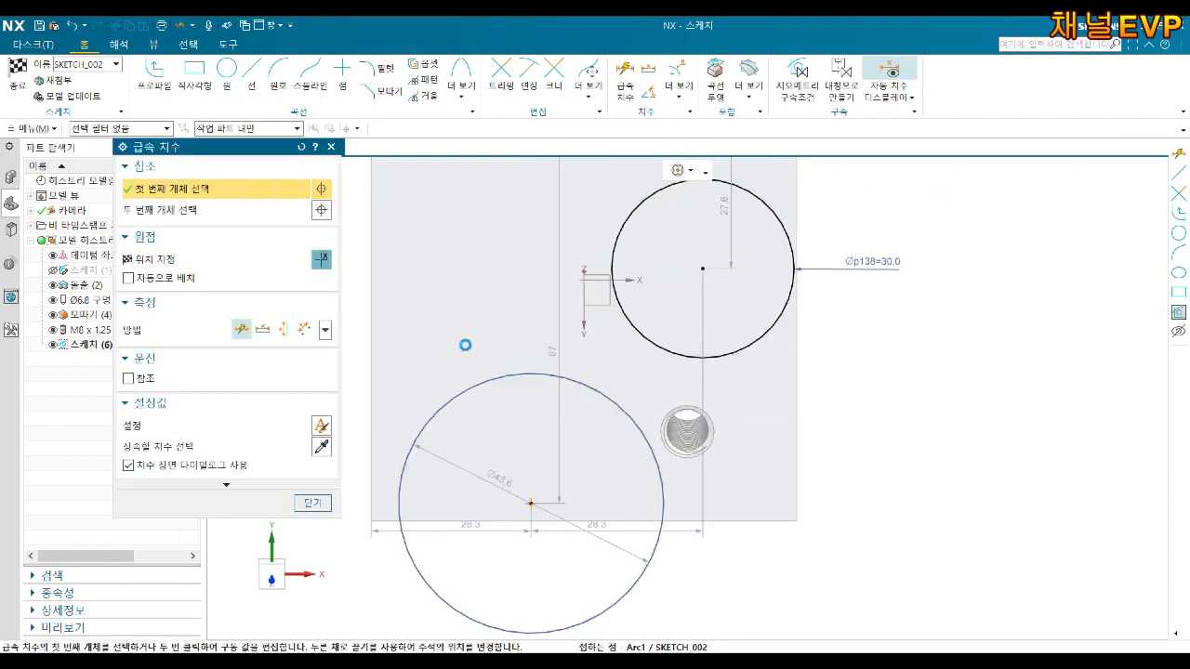
{"action": "left_click", "coordinate": [460, 316]}
{"action": "type", "text": "40"}
{"action": "key", "text": "Return"}
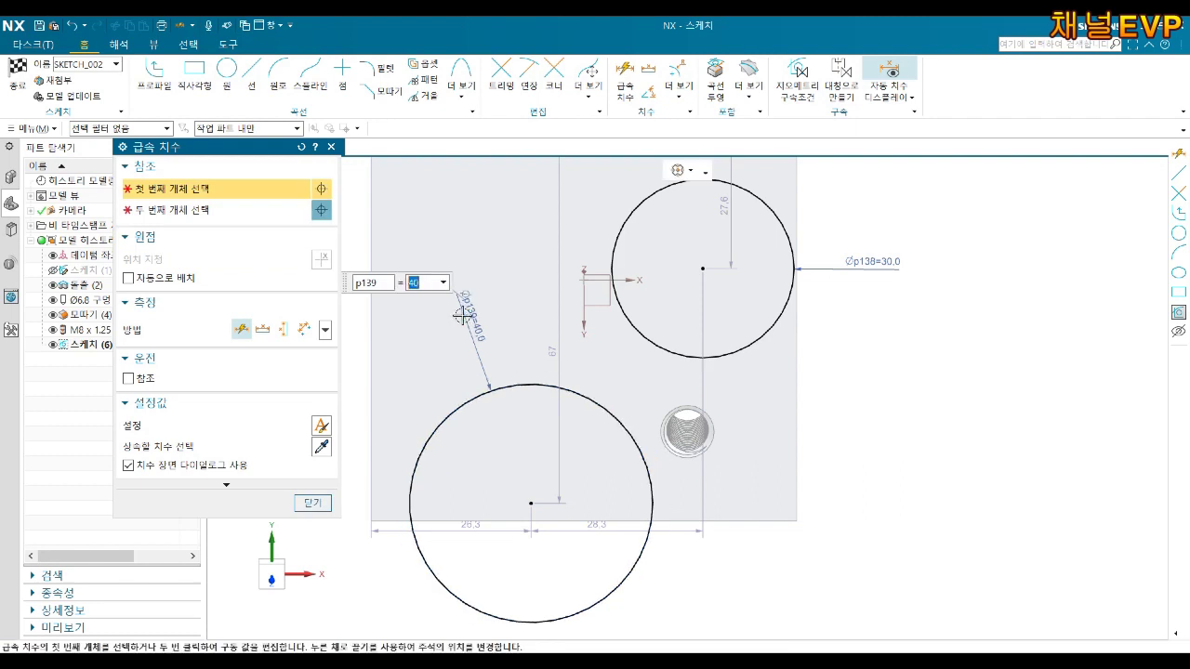
{"action": "middle_click", "coordinate": [463, 316]}
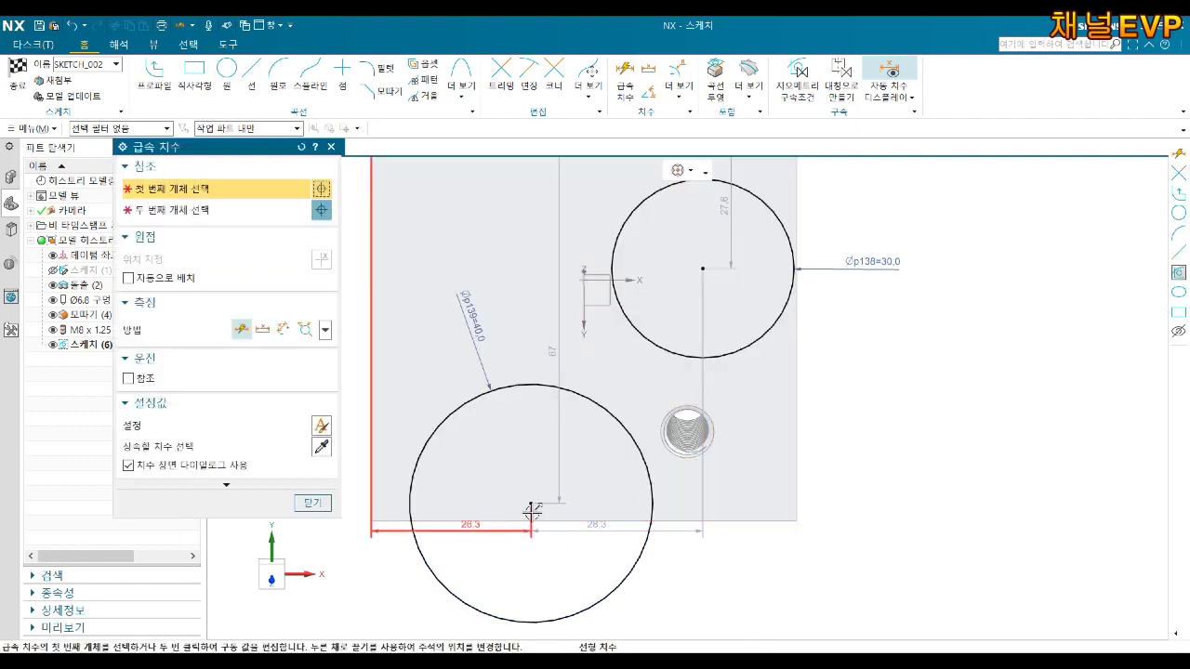
Step: Locate the lower circle's centre 42 mm from the side edge and 30 mm from the bottom edge
{"action": "left_click", "coordinate": [531, 506]}
{"action": "left_click", "coordinate": [796, 433]}
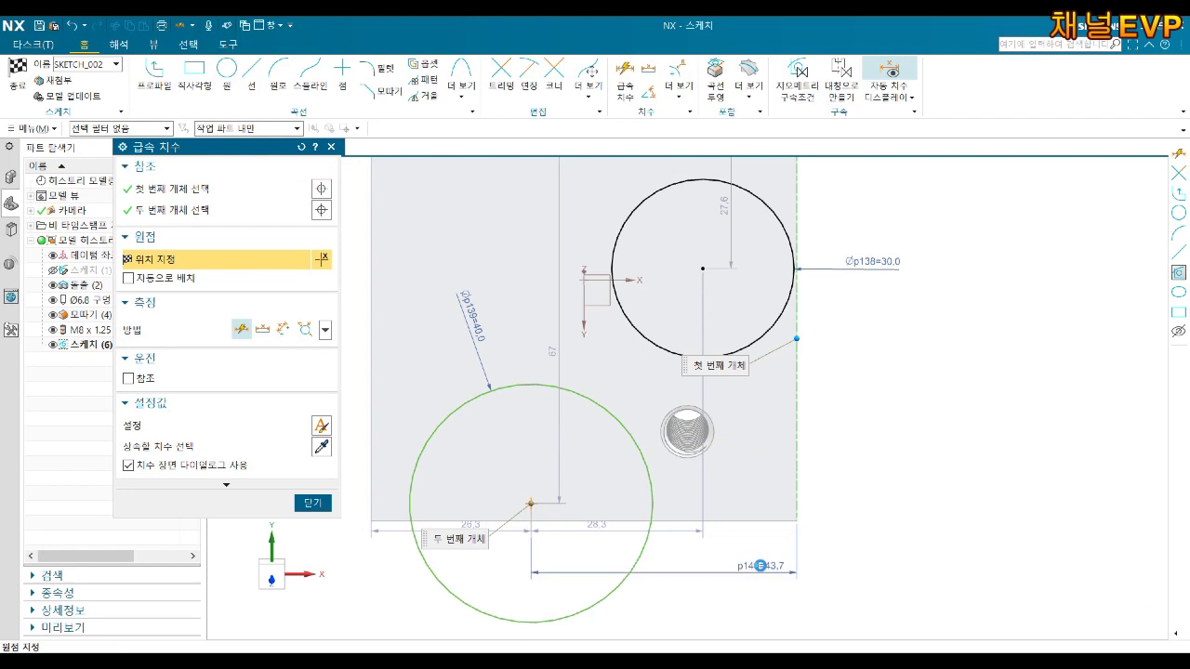
{"action": "left_click", "coordinate": [760, 566]}
{"action": "type", "text": "42"}
{"action": "key", "text": "Return"}
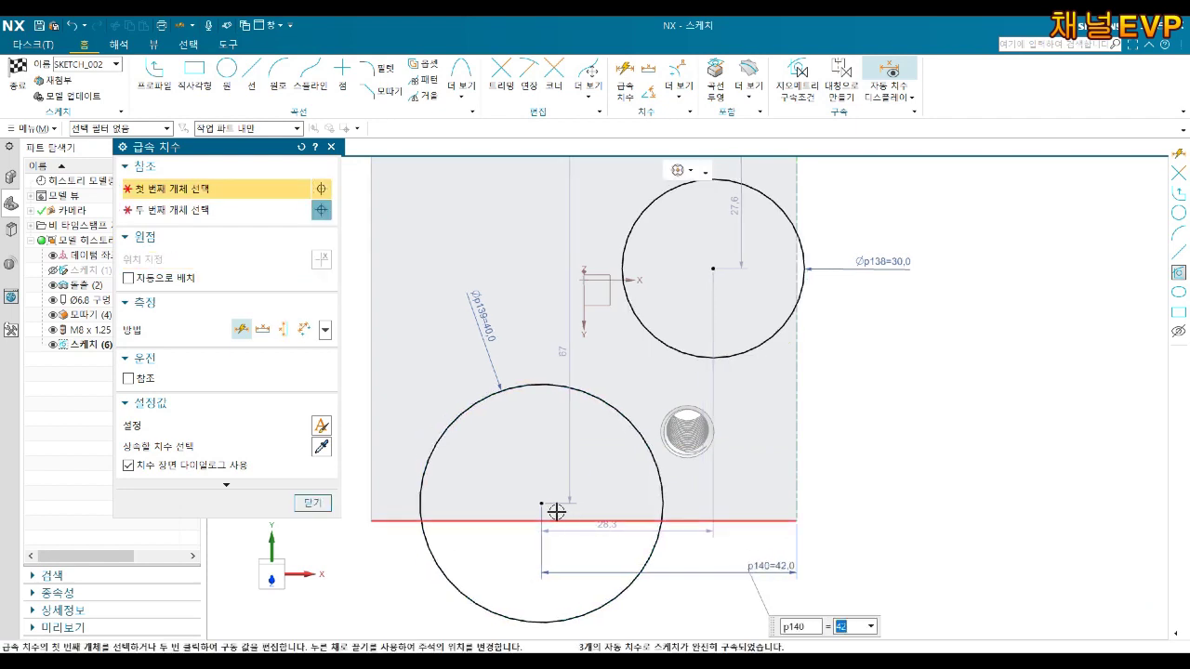
{"action": "left_click", "coordinate": [541, 504]}
{"action": "left_click", "coordinate": [586, 521]}
{"action": "left_click", "coordinate": [848, 489]}
{"action": "type", "text": "30"}
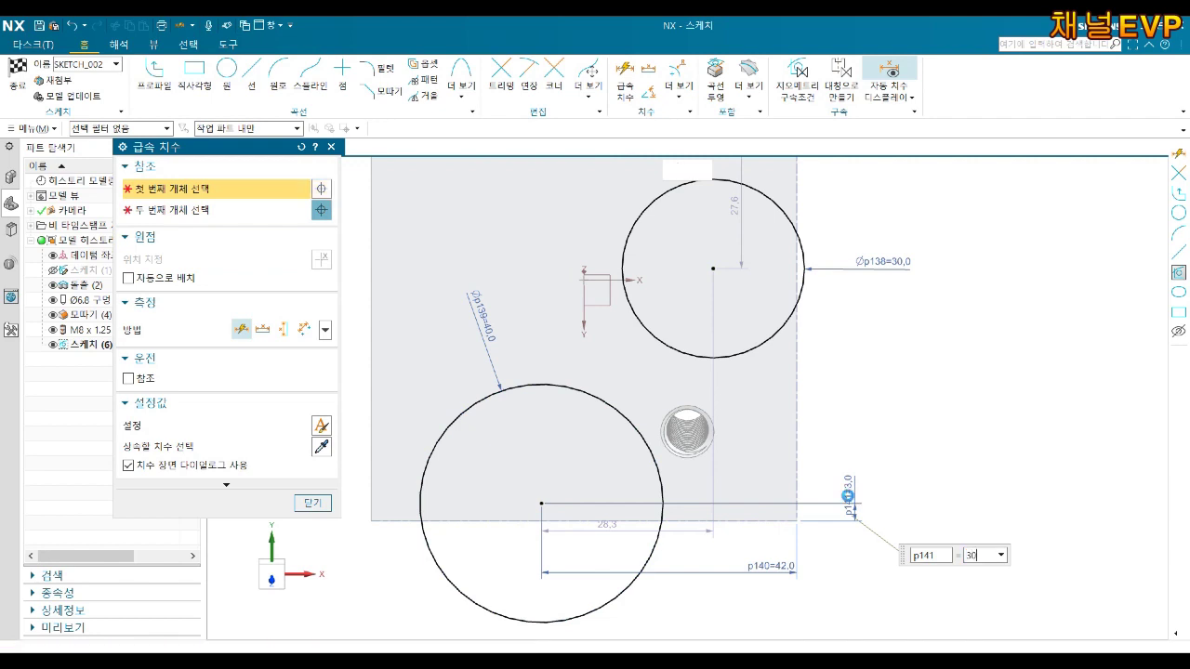
{"action": "key", "text": "Return"}
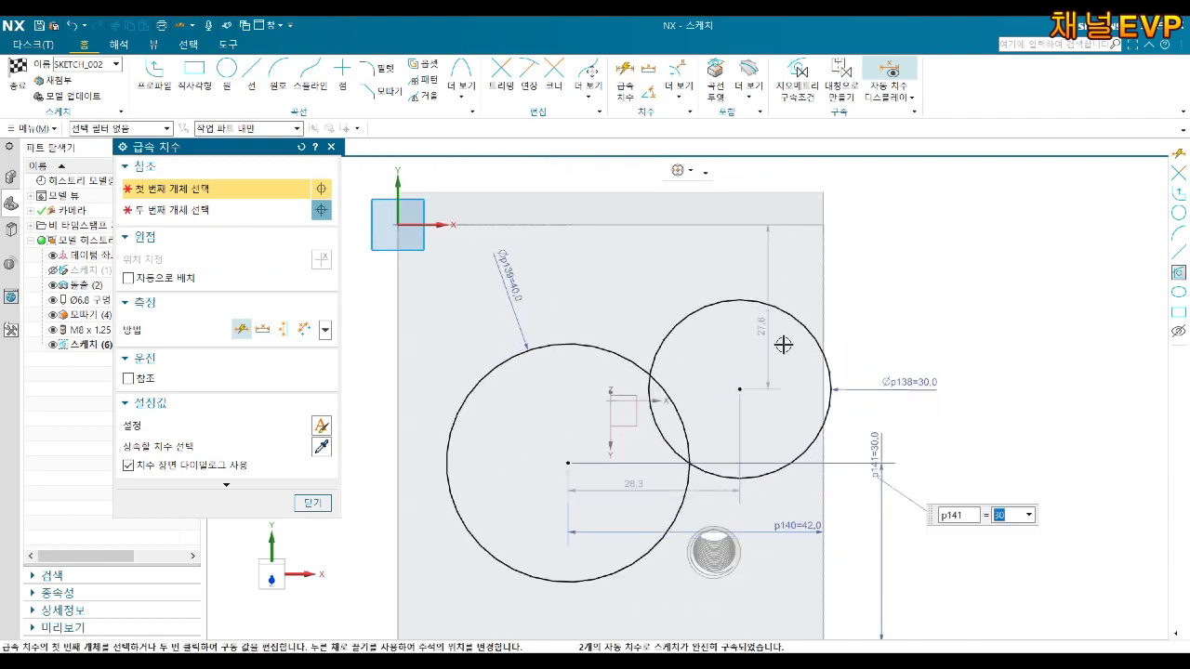
Step: Offset the upper circle's centre 10 mm vertically and 30 mm horizontally from the lower circle
{"action": "left_click", "coordinate": [740, 389]}
{"action": "left_click", "coordinate": [567, 462]}
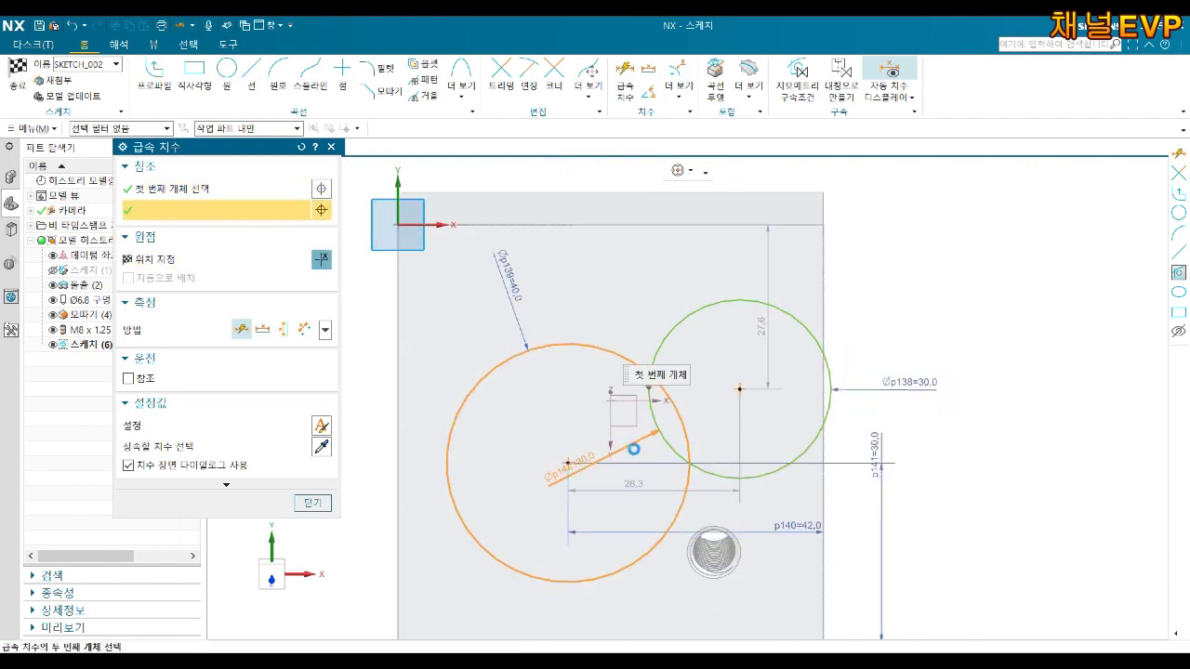
{"action": "left_click", "coordinate": [990, 435]}
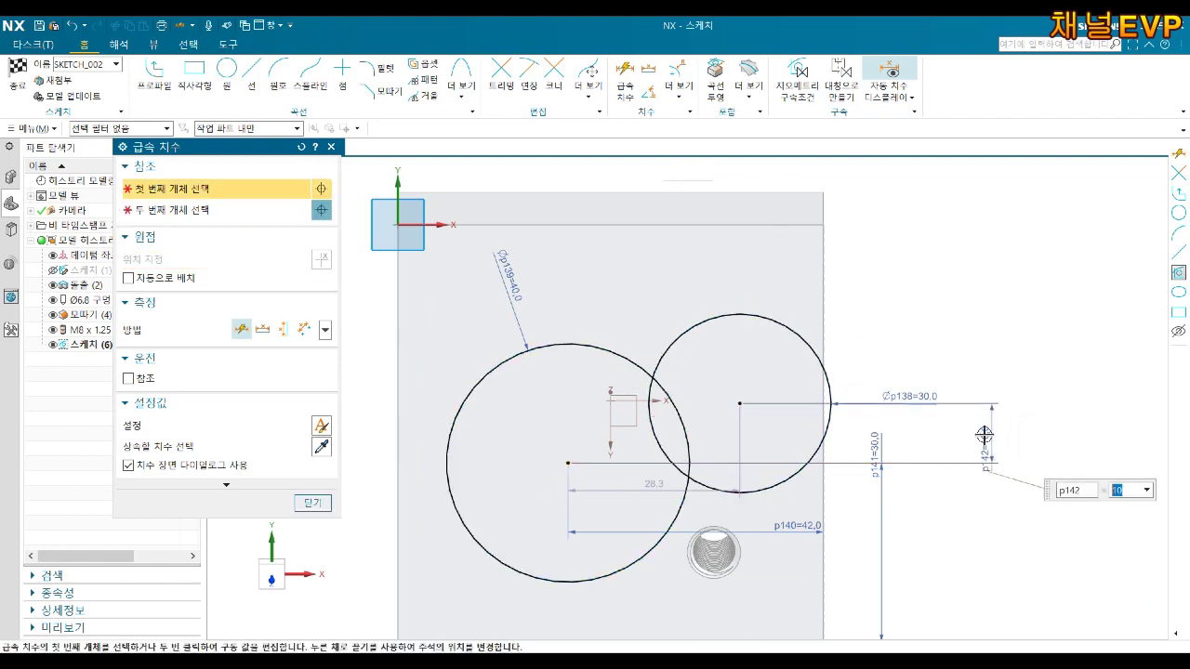
{"action": "left_click", "coordinate": [740, 403]}
{"action": "left_click", "coordinate": [823, 429]}
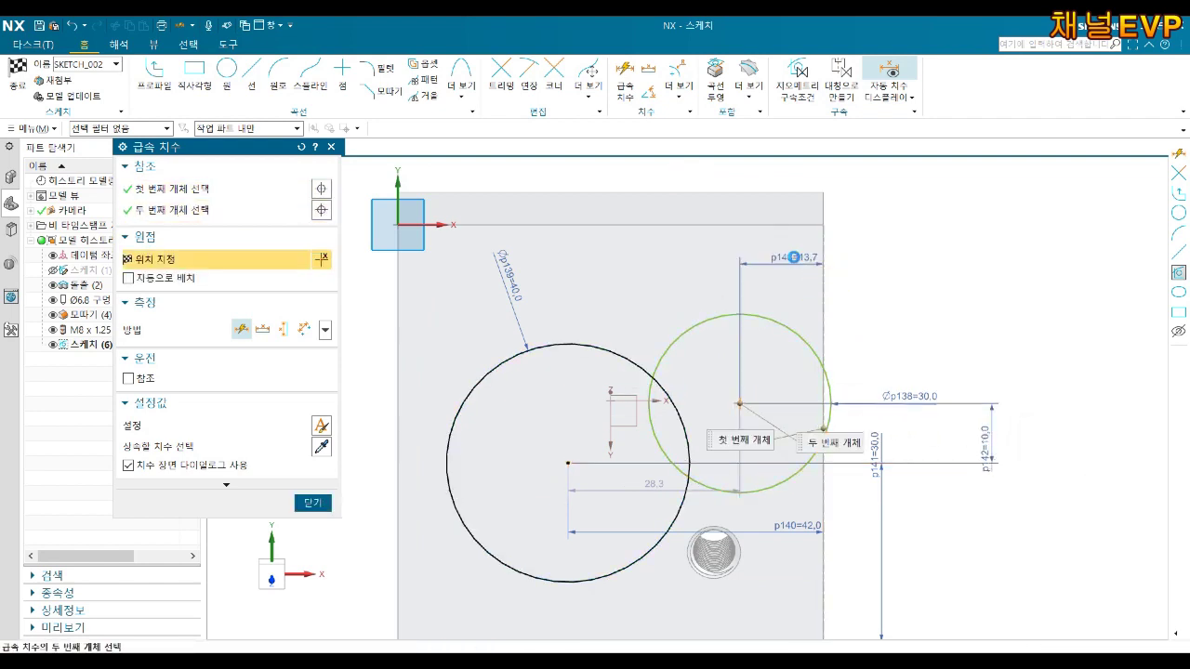
{"action": "left_click", "coordinate": [793, 256]}
{"action": "type", "text": "30"}
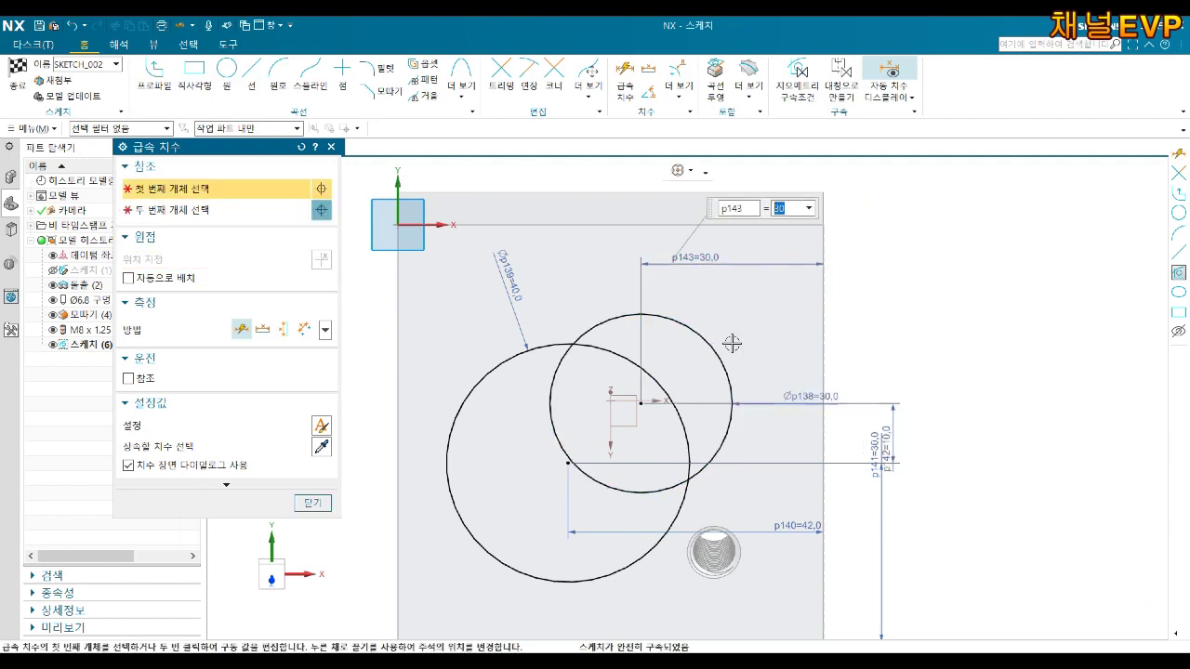
{"action": "left_click", "coordinate": [550, 399]}
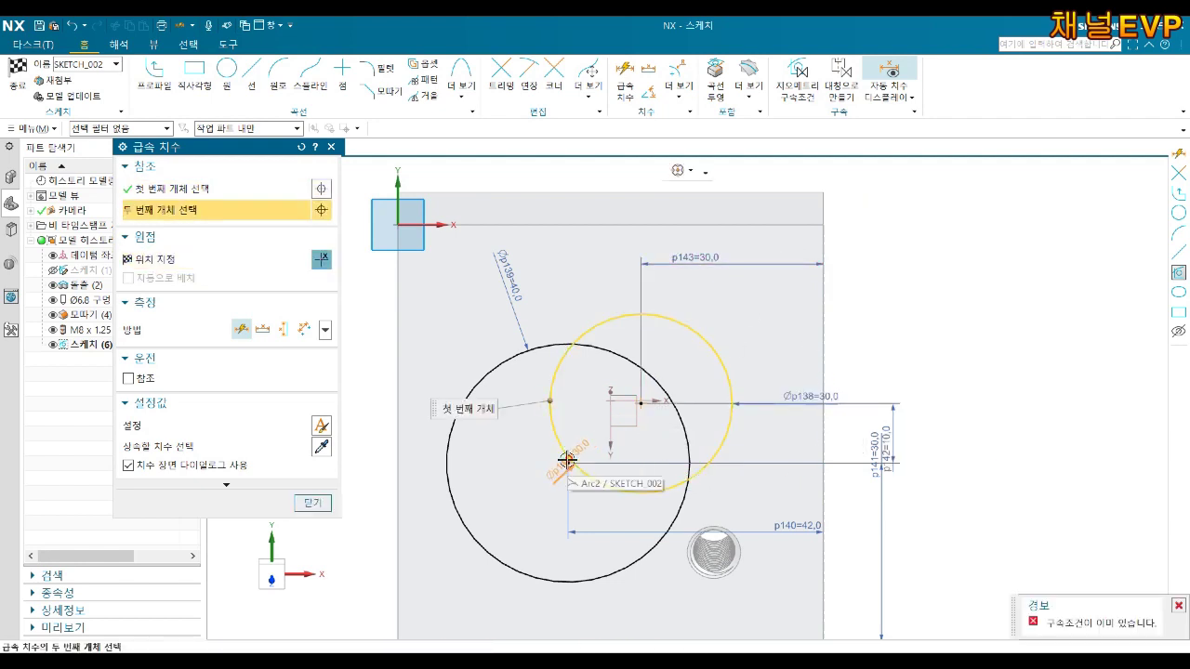
{"action": "left_click", "coordinate": [565, 466]}
{"action": "left_click", "coordinate": [576, 277]}
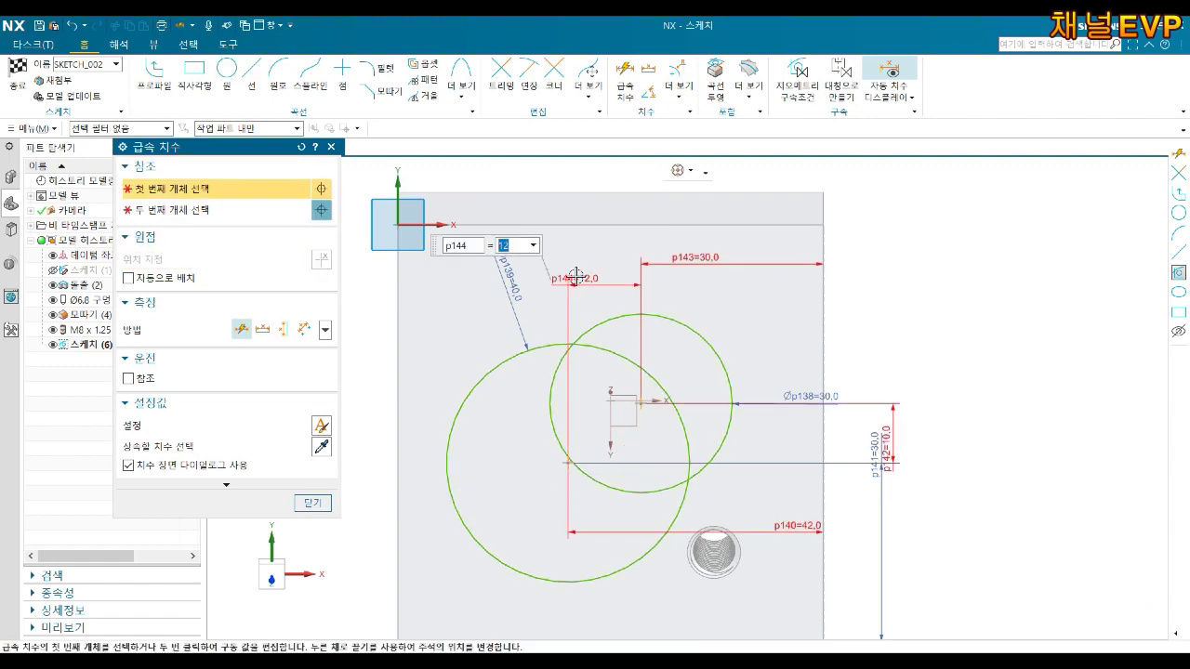
{"action": "key", "text": "Escape"}
{"action": "key", "text": "Escape"}
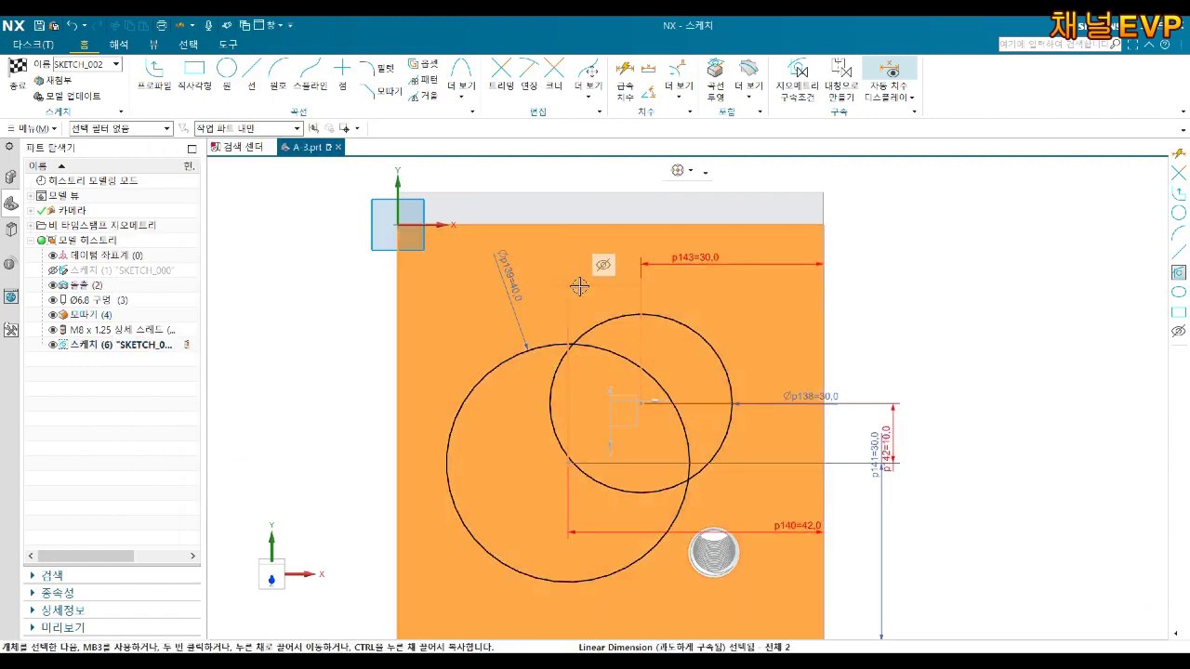
Step: Trim away the two overlapping inner arcs to leave a single two-lobe outline
{"action": "middle_click_drag", "start_coordinate": [605, 293], "coordinate": [615, 357]}
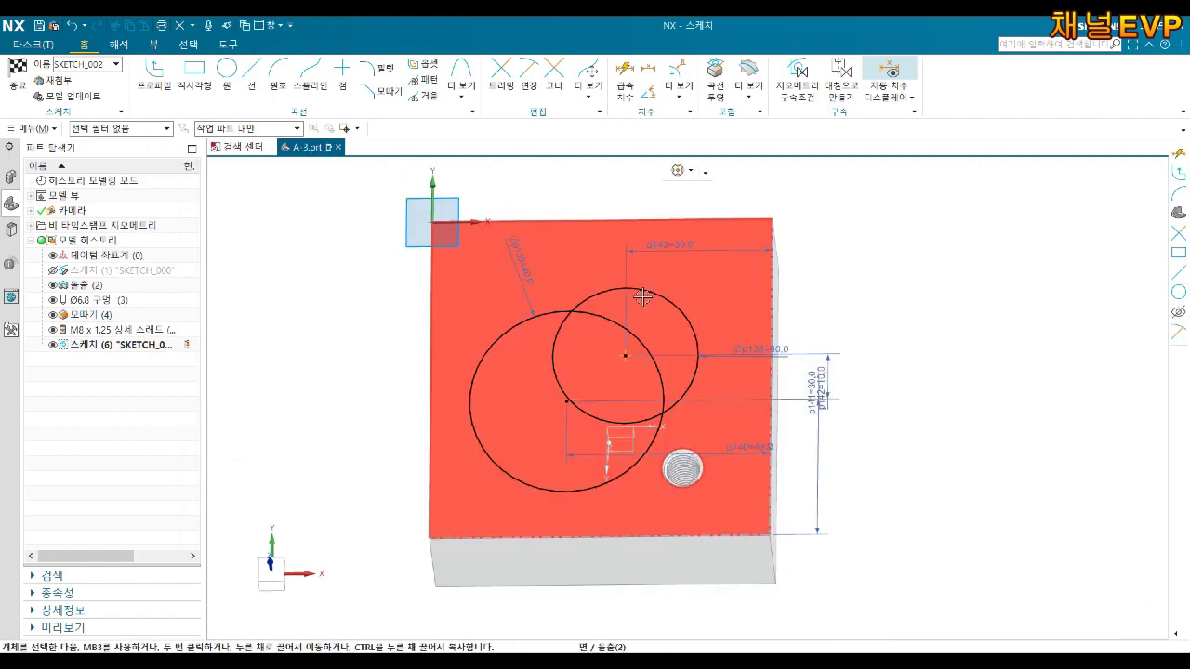
{"action": "scroll", "coordinate": [614, 357], "scroll_direction": "up", "scroll_amount": 2}
{"action": "key", "text": "t"}
{"action": "left_click", "coordinate": [600, 312]}
{"action": "left_click", "coordinate": [521, 413]}
{"action": "scroll", "coordinate": [522, 402], "scroll_direction": "down", "scroll_amount": 3}
{"action": "middle_click_drag", "start_coordinate": [523, 402], "coordinate": [472, 353]}
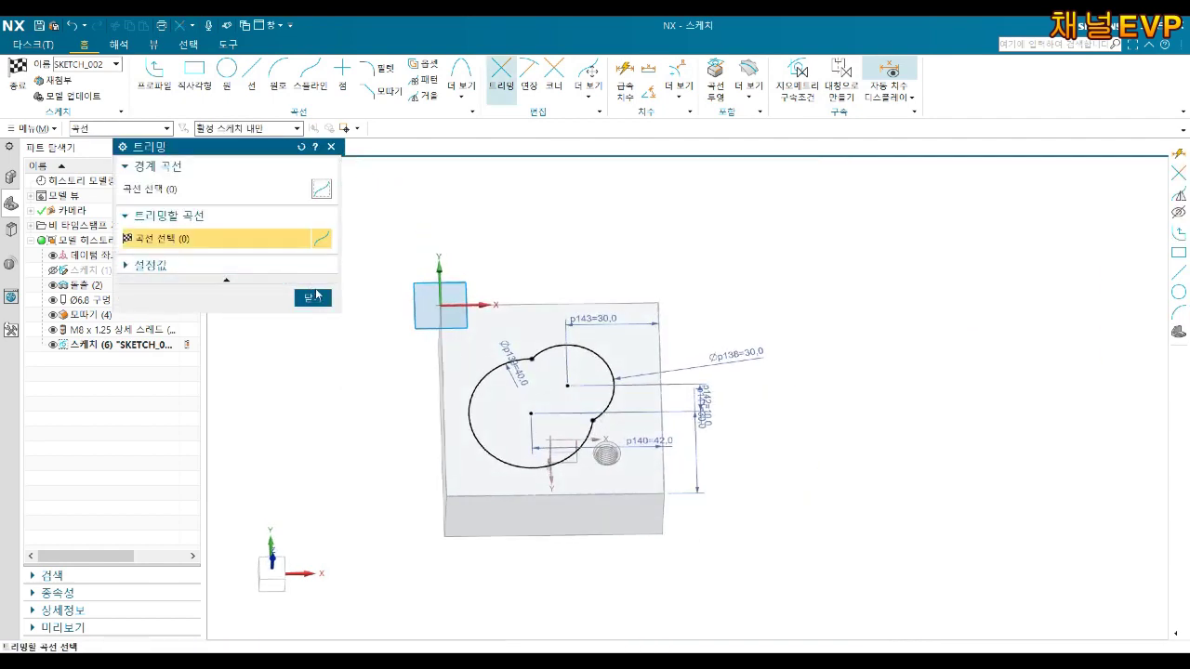
{"action": "left_click", "coordinate": [312, 298]}
Step: Check the outline flat-on, then finish the sketch and return to modeling
{"action": "key", "text": "F8"}
{"action": "scroll", "coordinate": [651, 437], "scroll_direction": "up", "scroll_amount": 5}
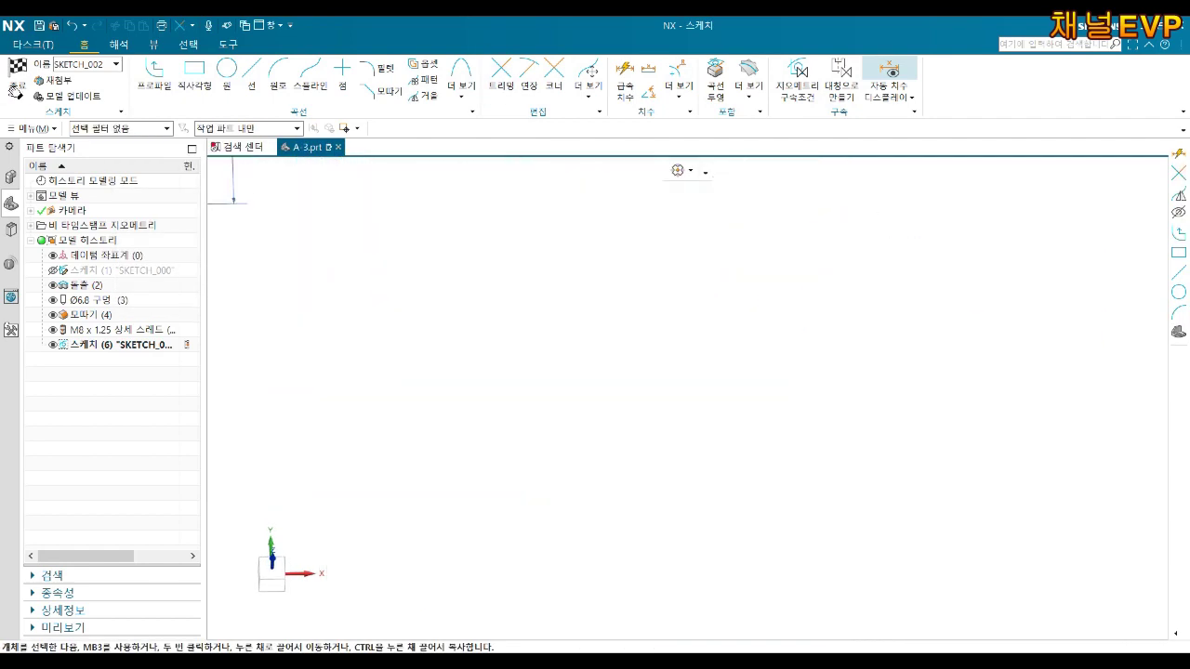
{"action": "scroll", "coordinate": [353, 218], "scroll_direction": "down", "scroll_amount": 2}
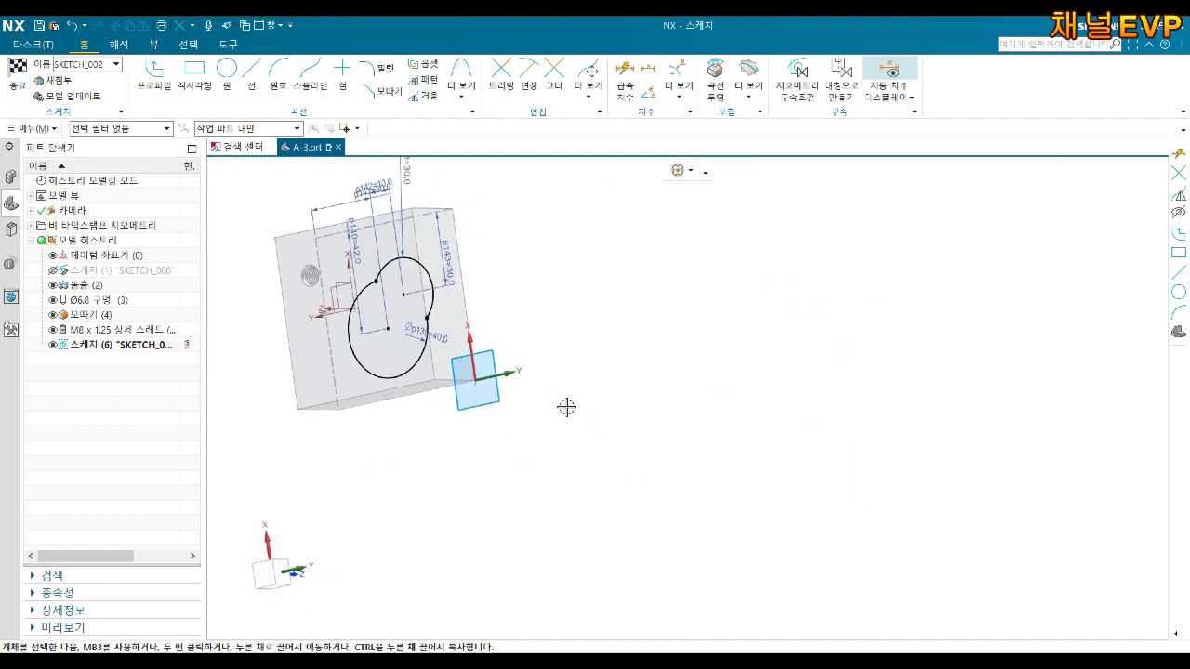
{"action": "key", "text": "Home"}
{"action": "left_click", "coordinate": [12, 83]}
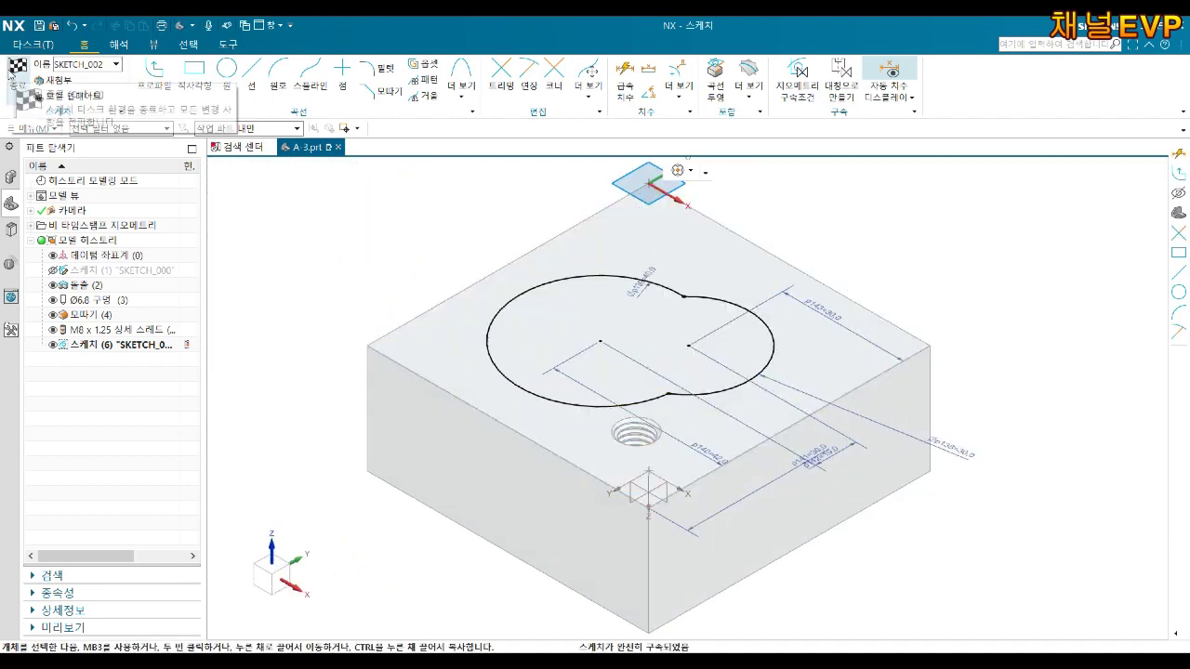
{"action": "mouse_move", "coordinate": [388, 239]}
{"action": "middle_mouse_down"}
{"action": "mouse_move", "coordinate": [658, 364]}
{"action": "mouse_move", "coordinate": [634, 319]}
{"action": "middle_mouse_up"}
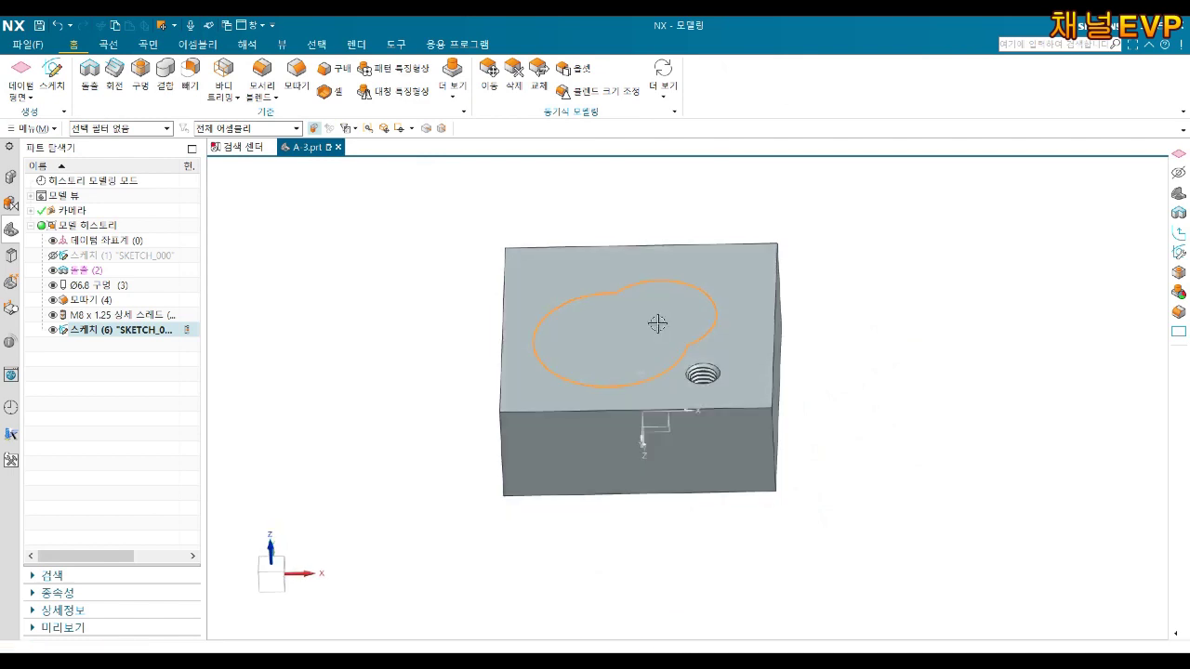
Step: Extrude the outline -5 mm with Subtract and a -20° draft from the start limit
{"action": "left_click", "coordinate": [92, 67]}
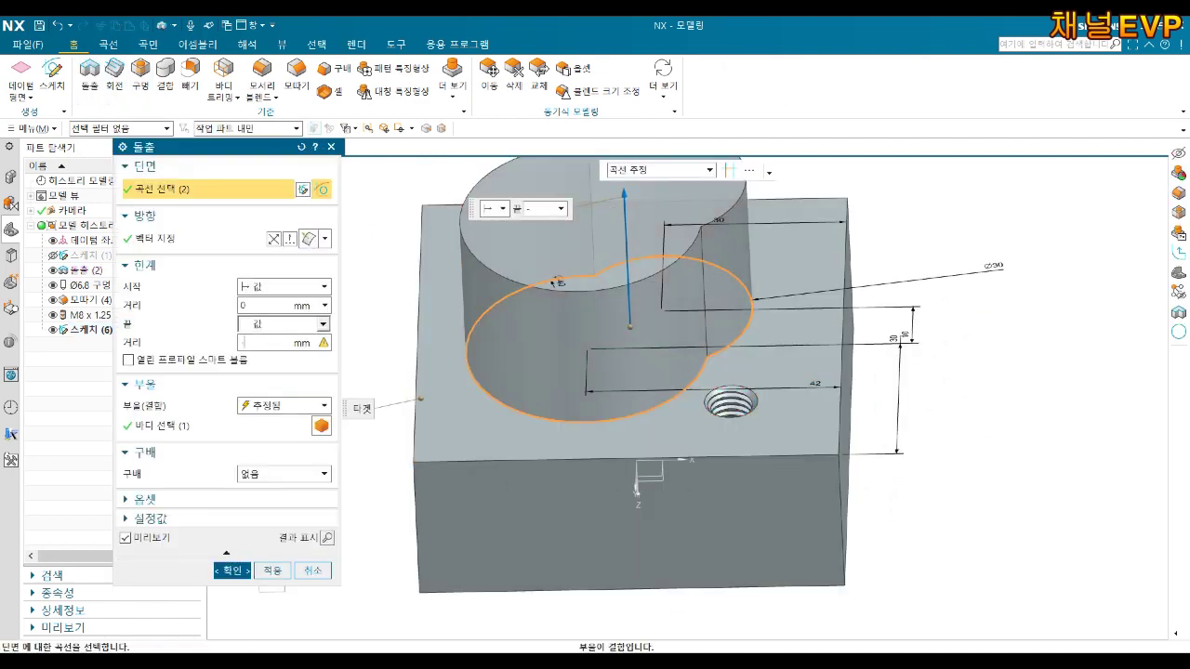
{"action": "type", "text": "-5"}
{"action": "key", "text": "Return"}
{"action": "left_click", "coordinate": [276, 406]}
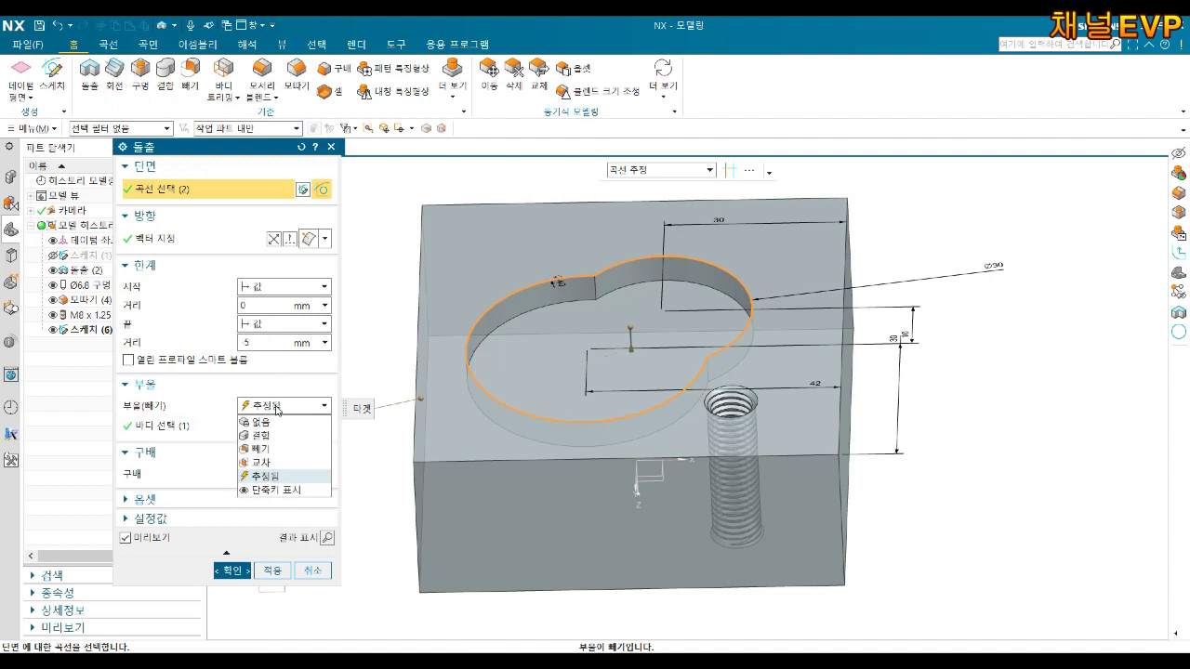
{"action": "left_click", "coordinate": [265, 449]}
{"action": "left_click", "coordinate": [268, 475]}
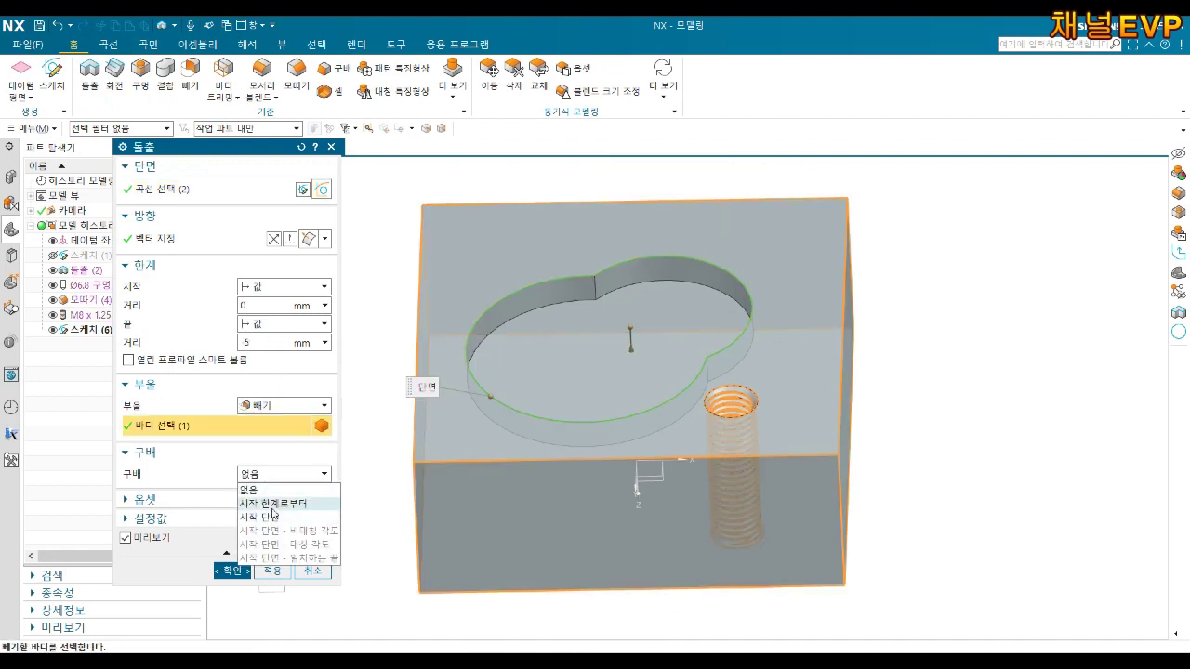
{"action": "left_click", "coordinate": [272, 490]}
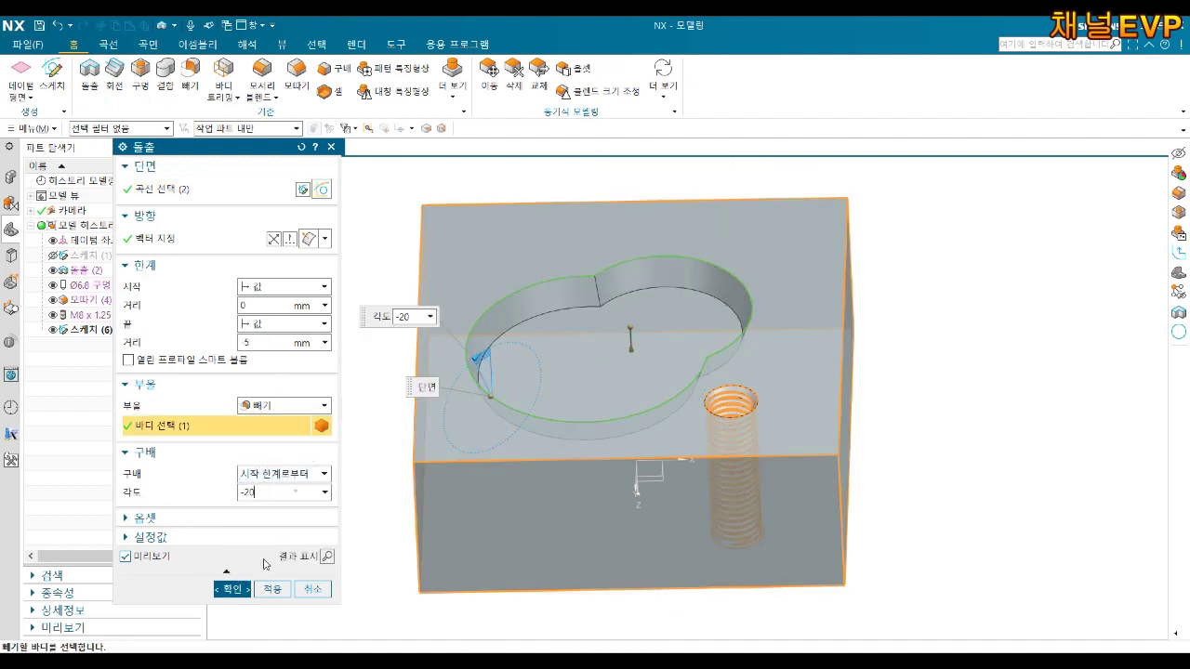
{"action": "left_click", "coordinate": [231, 589]}
{"action": "scroll", "coordinate": [542, 393], "scroll_direction": "up", "scroll_amount": 3}
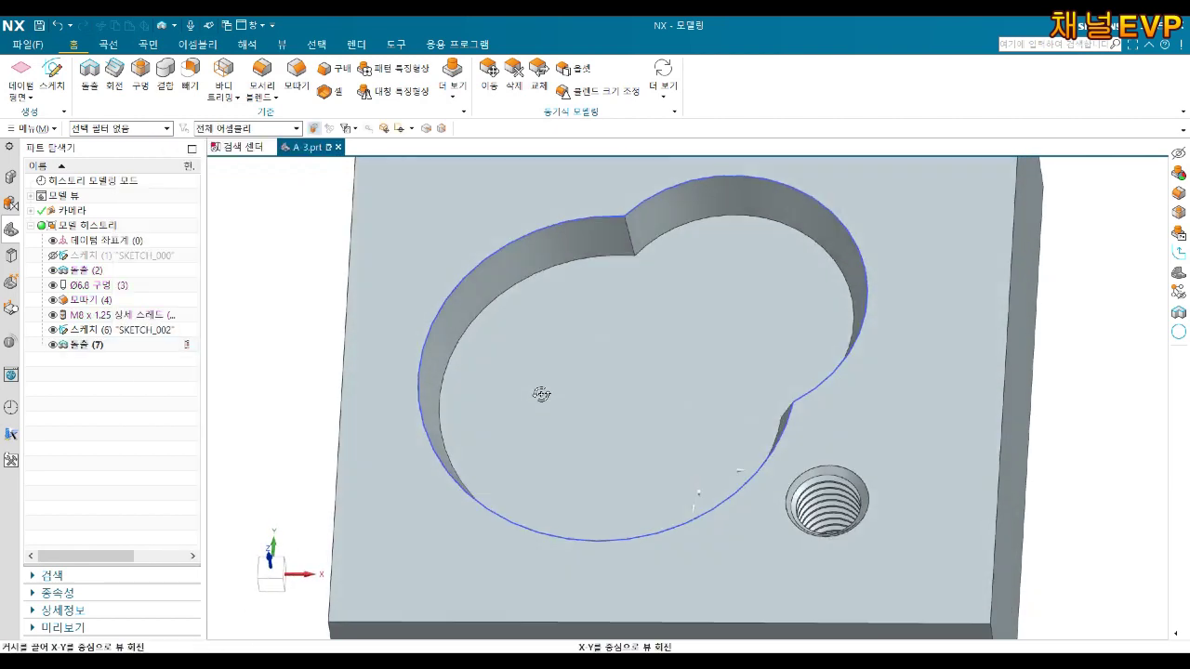
{"action": "right_click", "coordinate": [656, 189]}
Step: Hide the outline sketch and apply a 3 mm Edge Blend to the two-lobe pocket's inner edges
{"action": "left_click", "coordinate": [727, 175]}
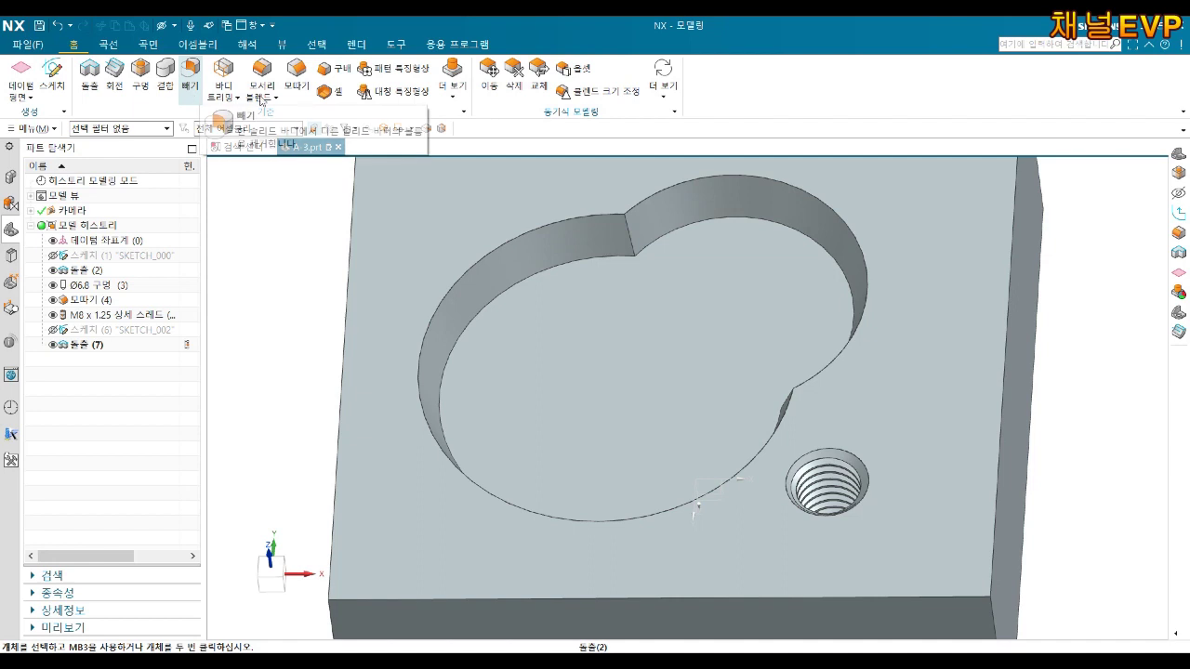
{"action": "left_click", "coordinate": [262, 74]}
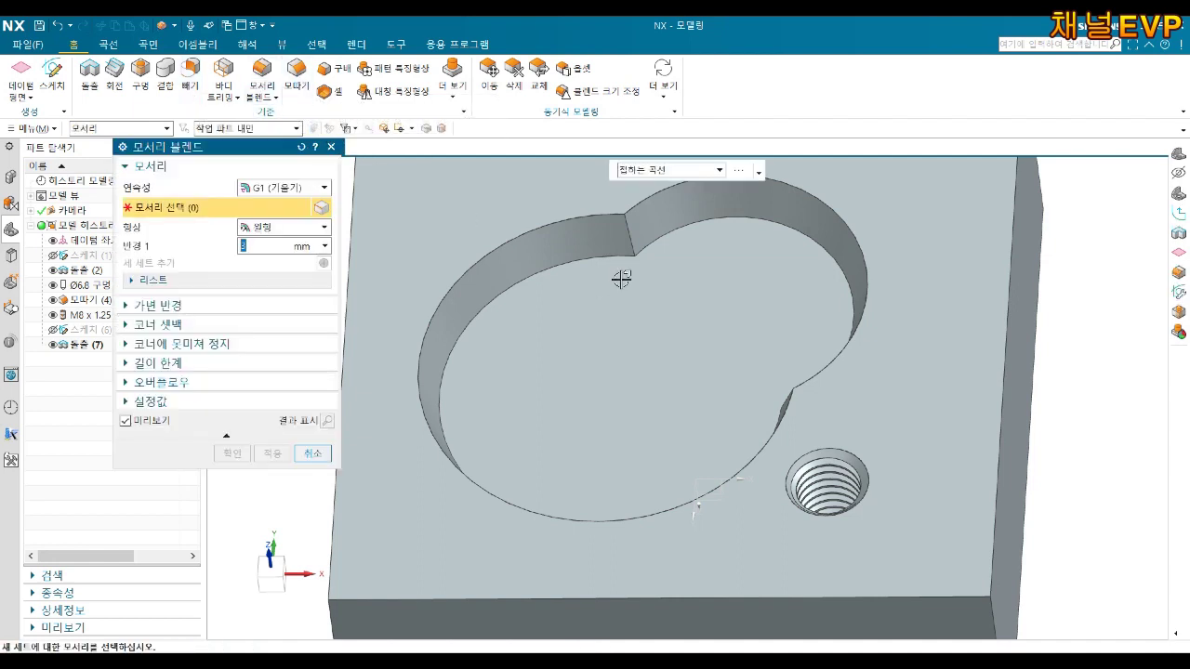
{"action": "left_click", "coordinate": [621, 221]}
{"action": "middle_click_drag", "start_coordinate": [673, 271], "coordinate": [840, 428]}
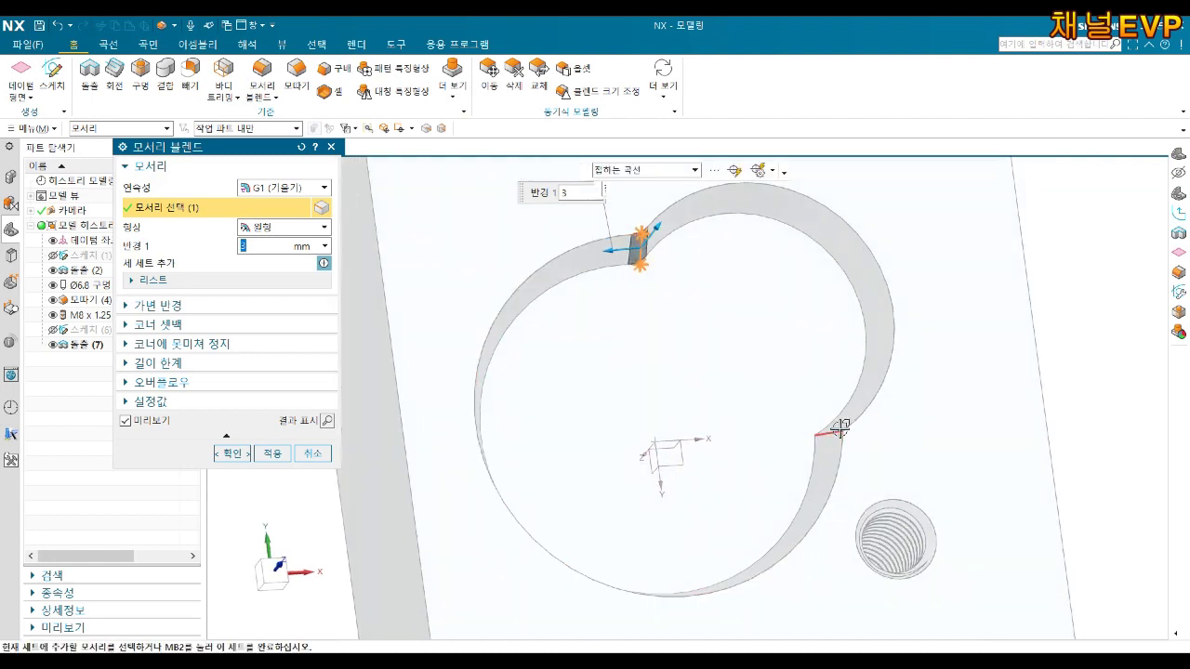
{"action": "left_click", "coordinate": [856, 379]}
{"action": "left_click", "coordinate": [818, 476]}
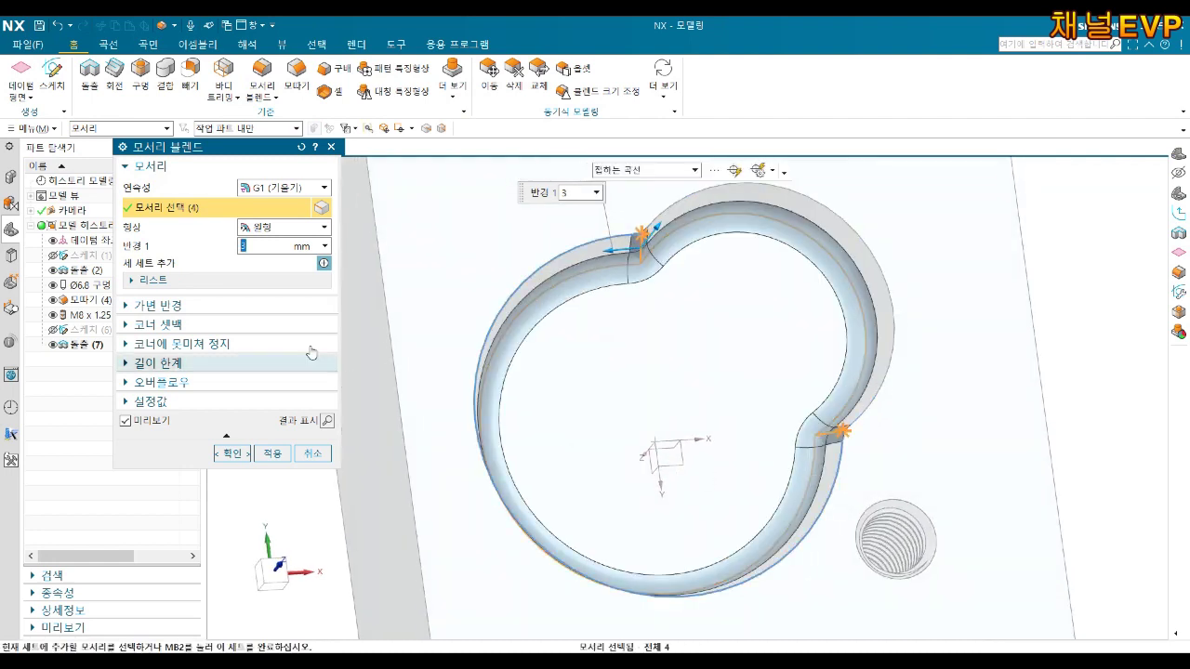
{"action": "left_click", "coordinate": [232, 453]}
{"action": "middle_click_drag", "start_coordinate": [446, 425], "coordinate": [618, 374]}
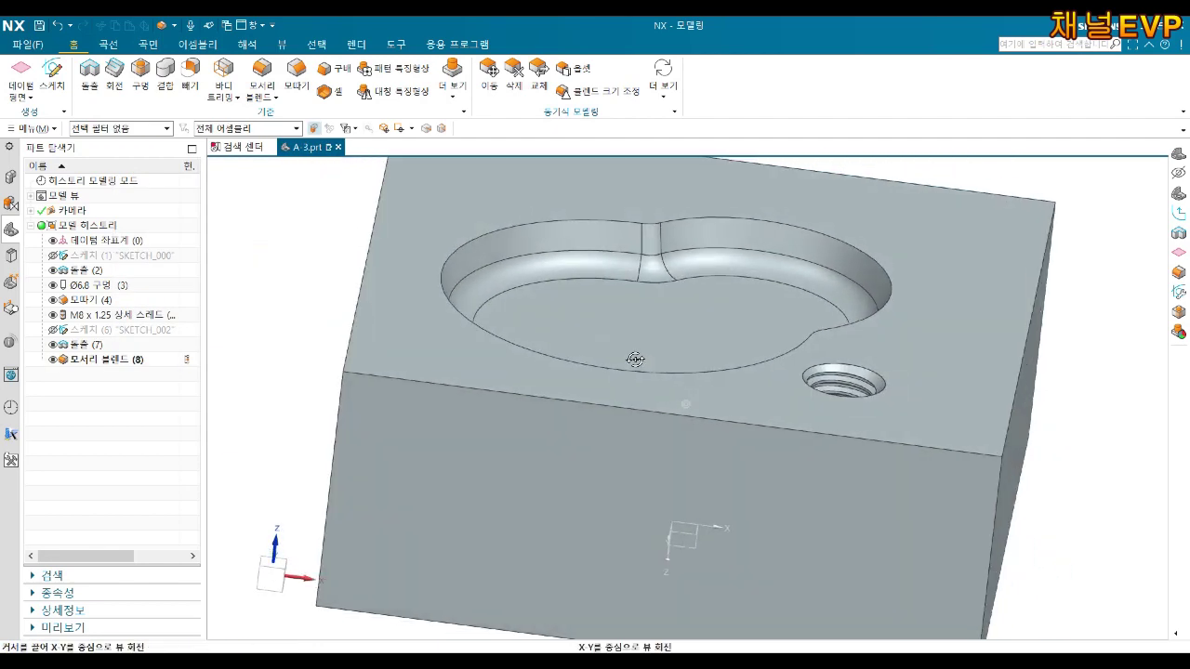
{"action": "key", "text": "End"}
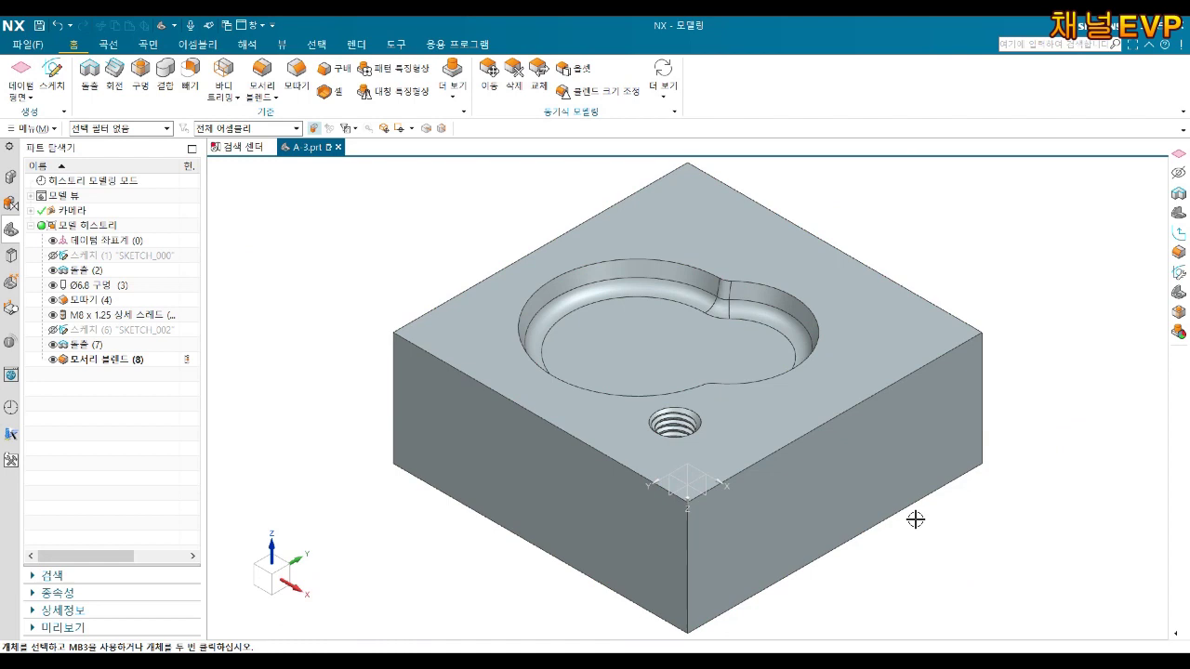
Step: Create a datum plane 30 mm from the block's front face, reversed to lie inside the block
{"action": "scroll", "coordinate": [708, 364], "scroll_direction": "up", "scroll_amount": 2}
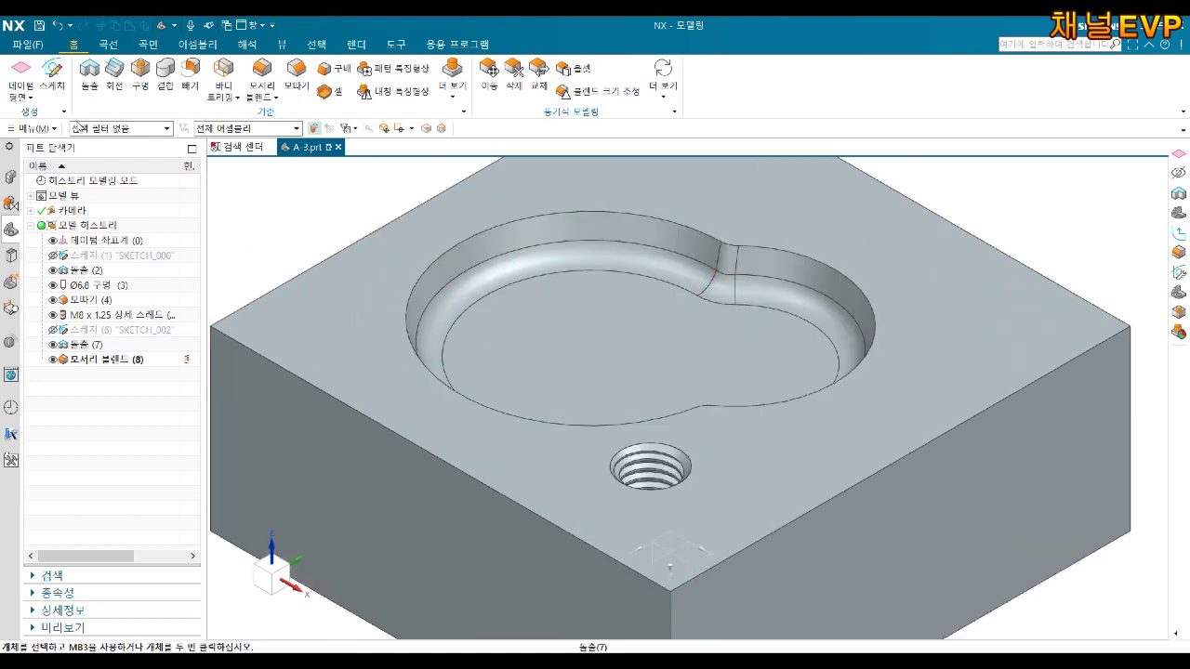
{"action": "left_click", "coordinate": [18, 75]}
{"action": "left_click", "coordinate": [357, 488]}
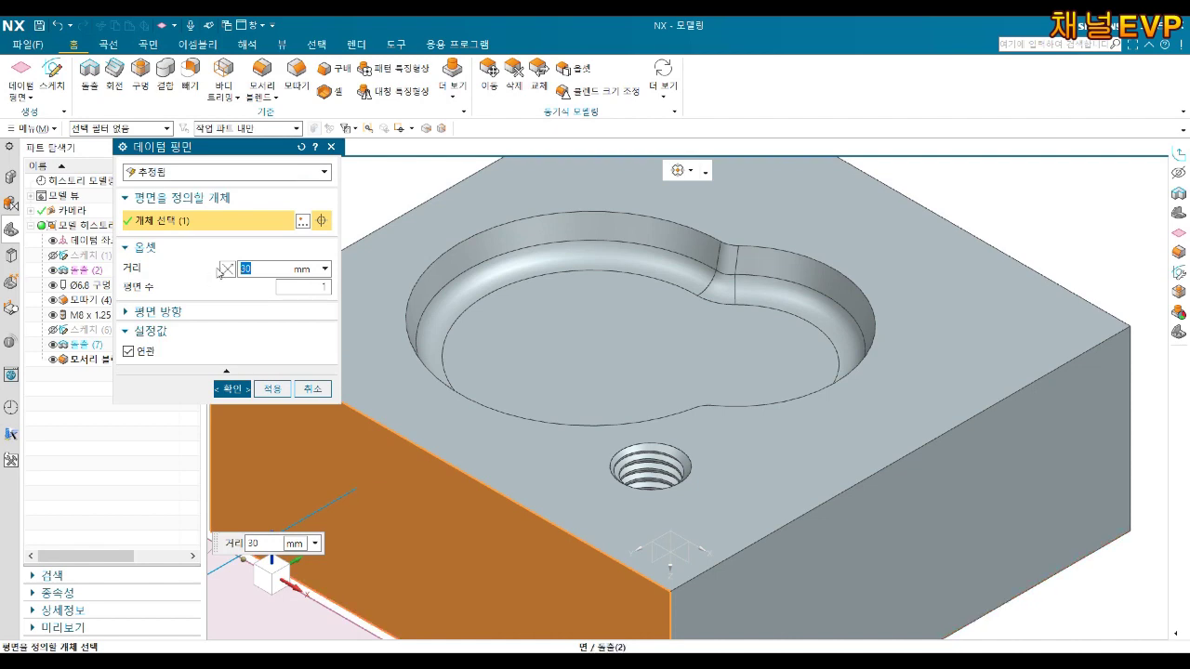
{"action": "left_click", "coordinate": [226, 269]}
{"action": "left_click", "coordinate": [232, 389]}
{"action": "mouse_move", "coordinate": [651, 306]}
{"action": "middle_mouse_down"}
{"action": "mouse_move", "coordinate": [685, 321]}
{"action": "mouse_move", "coordinate": [611, 348]}
{"action": "mouse_move", "coordinate": [610, 365]}
{"action": "mouse_move", "coordinate": [671, 270]}
{"action": "middle_mouse_up"}
{"action": "scroll", "coordinate": [502, 276], "scroll_direction": "up", "scroll_amount": 3}
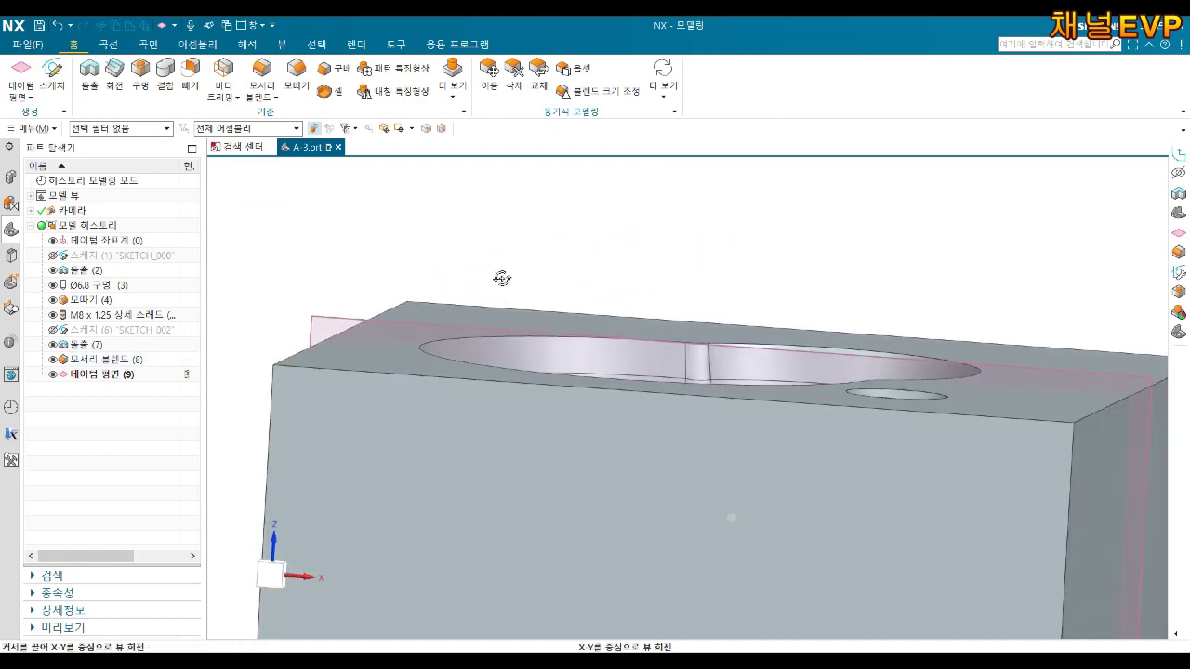
Step: Start a new sketch on the 30 mm offset datum plane
{"action": "left_click", "coordinate": [52, 75]}
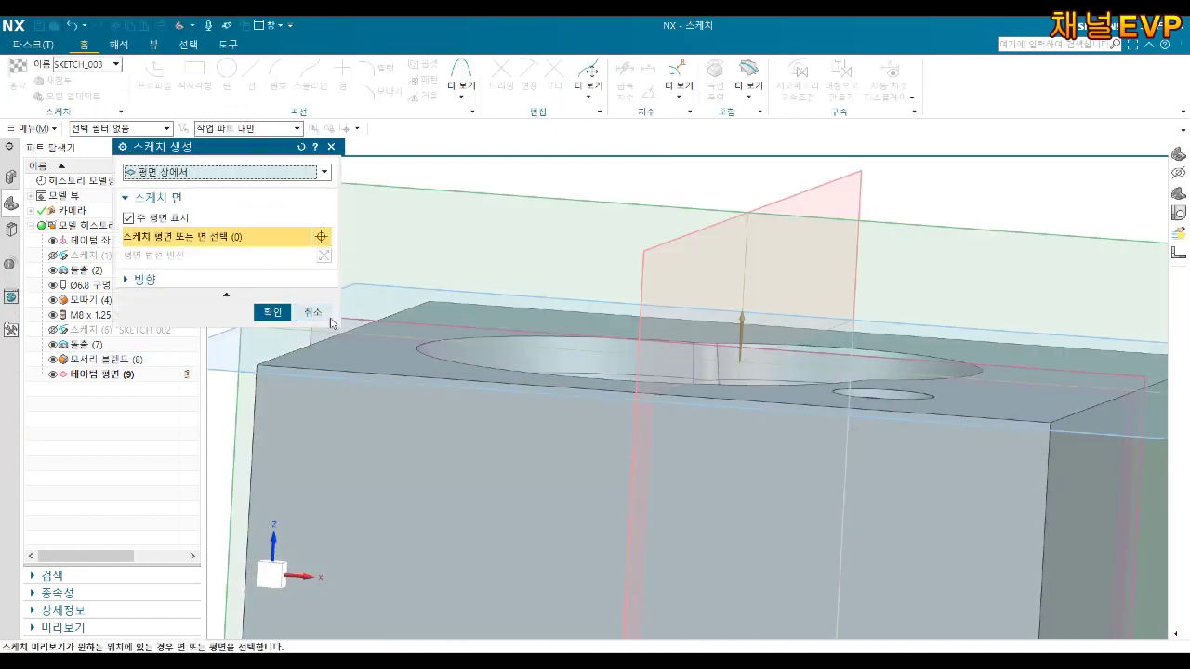
{"action": "scroll", "coordinate": [432, 332], "scroll_direction": "down", "scroll_amount": 5}
{"action": "middle_click_drag", "start_coordinate": [431, 332], "coordinate": [398, 342]}
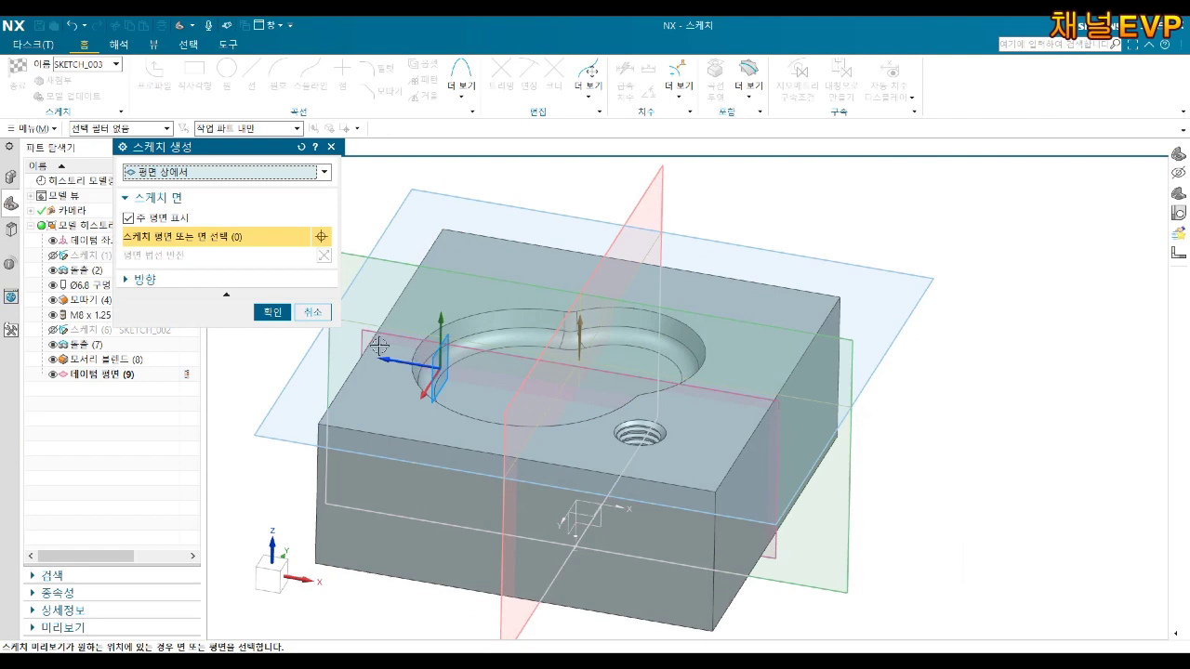
{"action": "left_click", "coordinate": [383, 332]}
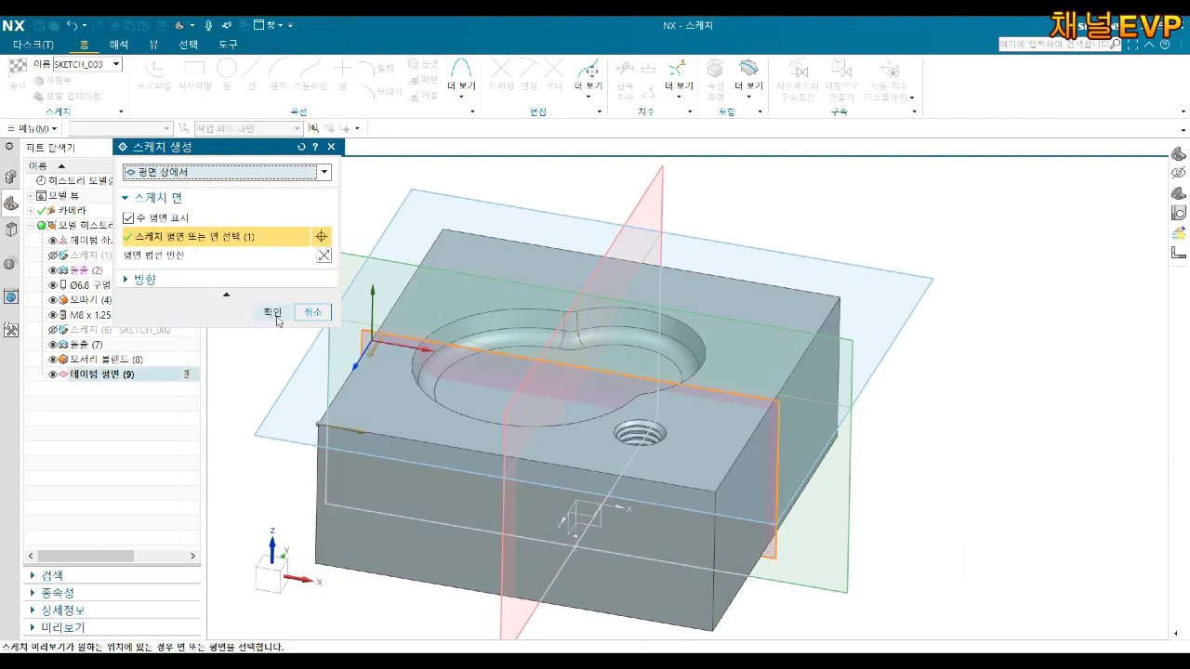
{"action": "middle_click_drag", "start_coordinate": [363, 390], "coordinate": [372, 353]}
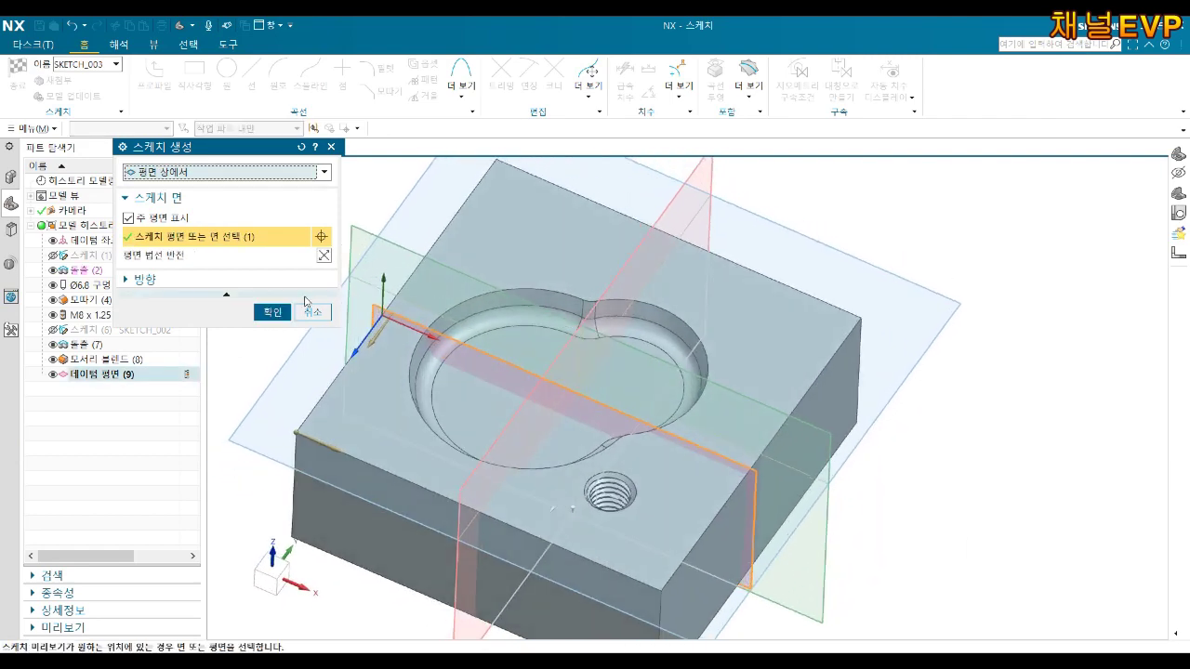
{"action": "left_click", "coordinate": [272, 311]}
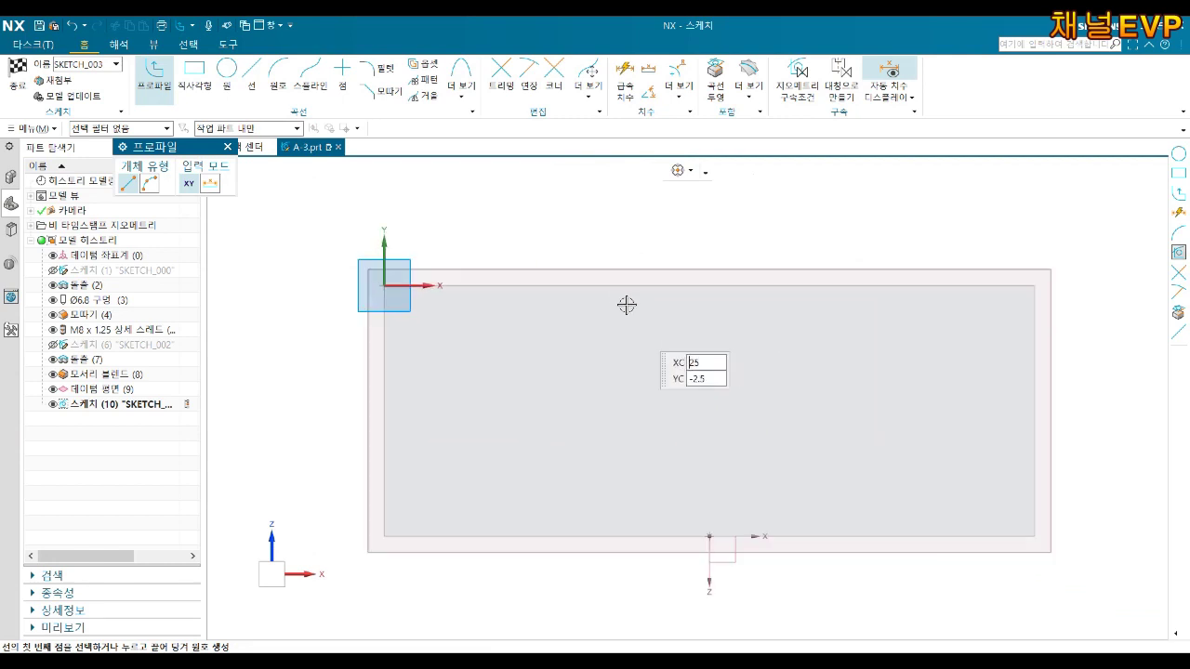
Step: Draw a circle and dimension its diameter to 20 mm
{"action": "left_click", "coordinate": [226, 73]}
{"action": "left_click", "coordinate": [658, 360]}
{"action": "left_click", "coordinate": [659, 229]}
{"action": "key", "text": "Escape"}
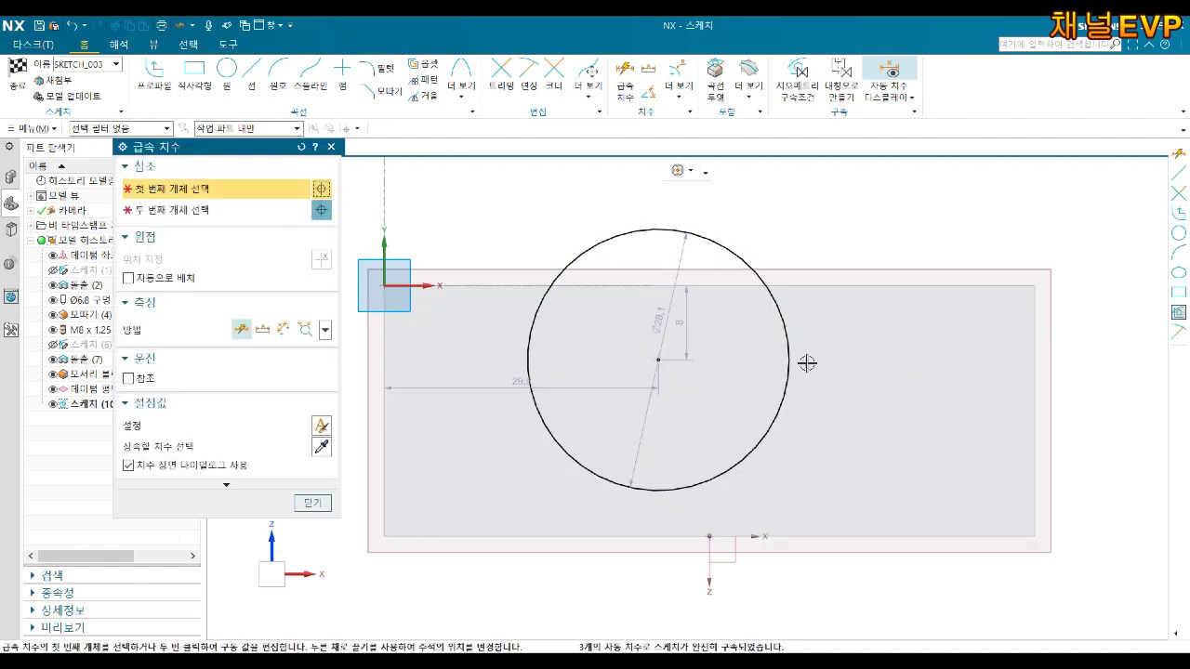
{"action": "left_click", "coordinate": [761, 276]}
{"action": "left_click", "coordinate": [812, 216]}
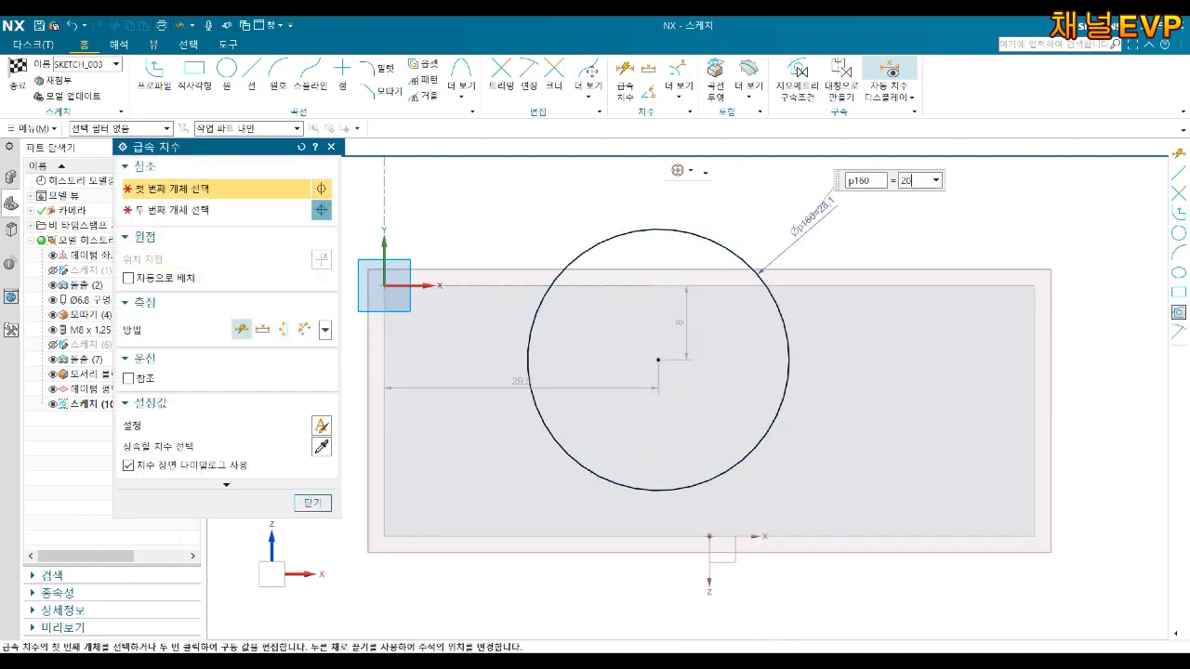
{"action": "type", "text": "20"}
{"action": "key", "text": "Return"}
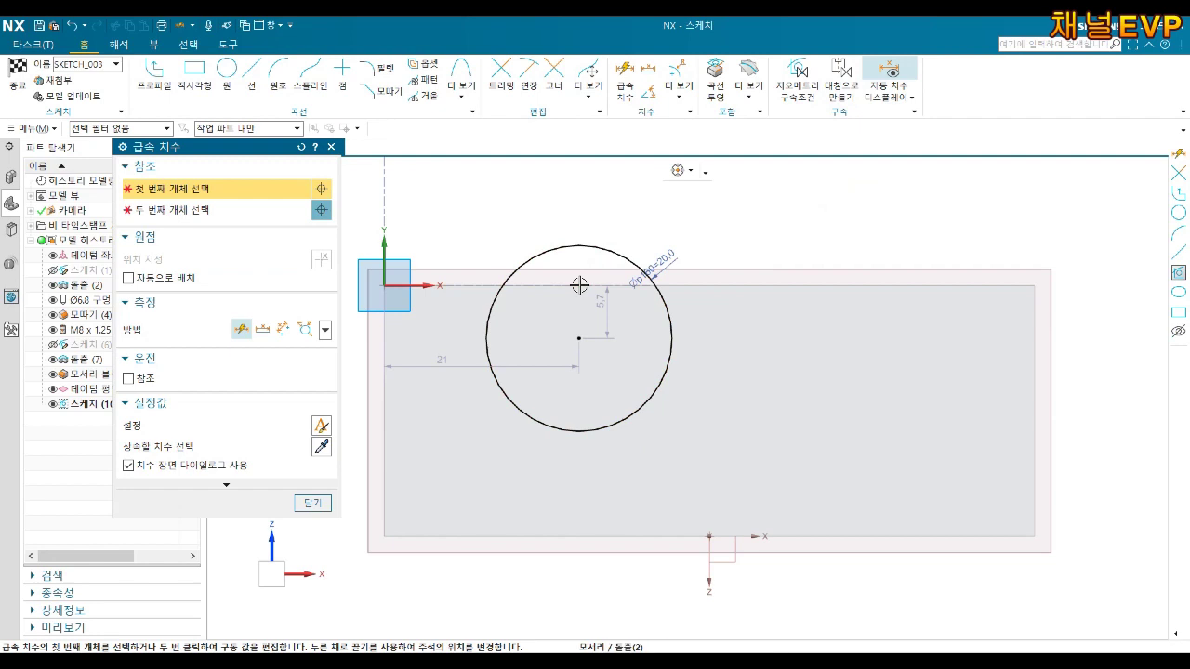
Step: Locate the circle centre 5 mm below the top edge and dimension its distance to the right edge
{"action": "left_click", "coordinate": [577, 285]}
{"action": "left_click", "coordinate": [579, 339]}
{"action": "left_click", "coordinate": [774, 321]}
{"action": "type", "text": "5"}
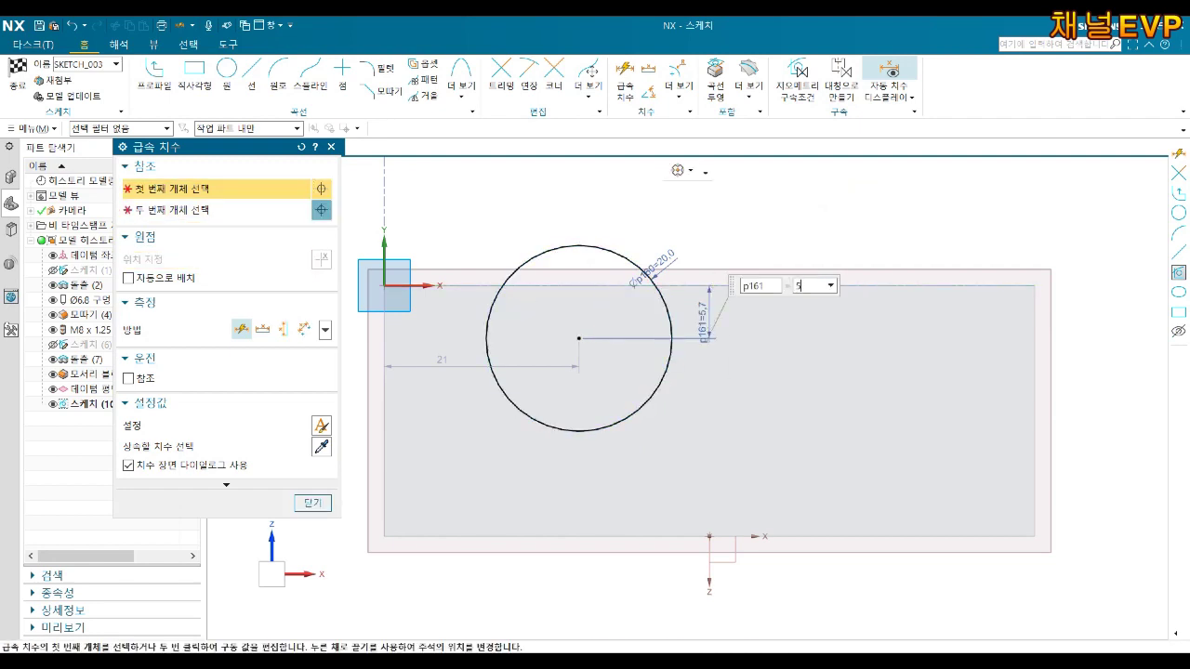
{"action": "key", "text": "Return"}
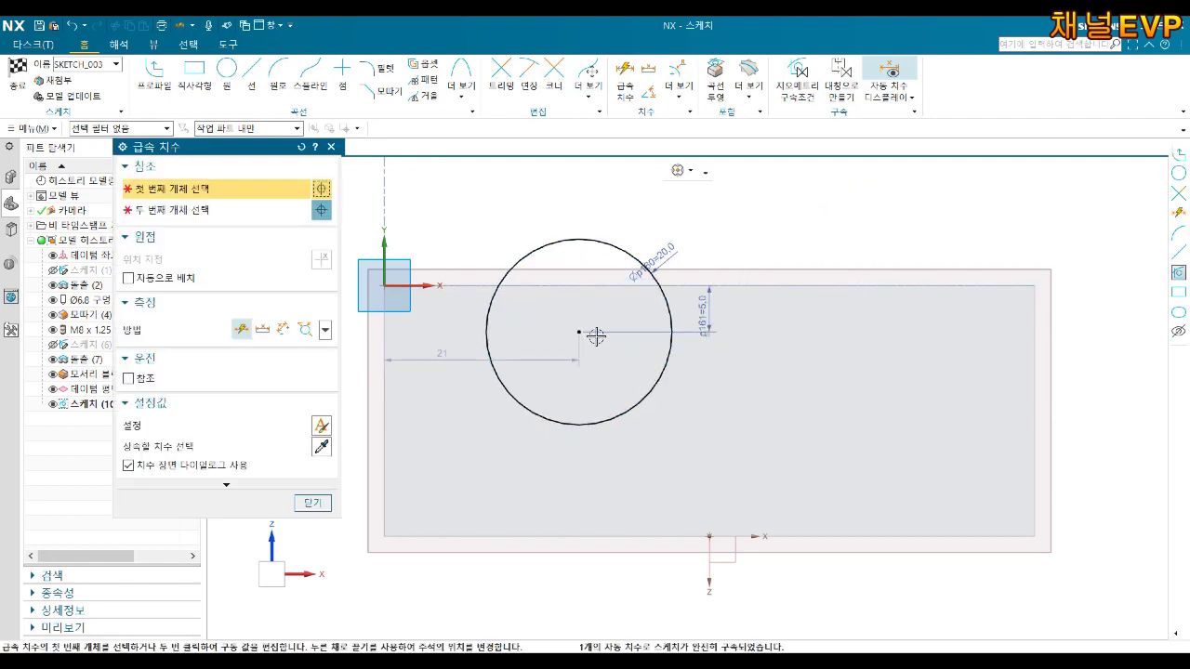
{"action": "left_click", "coordinate": [577, 332]}
{"action": "left_click", "coordinate": [1035, 313]}
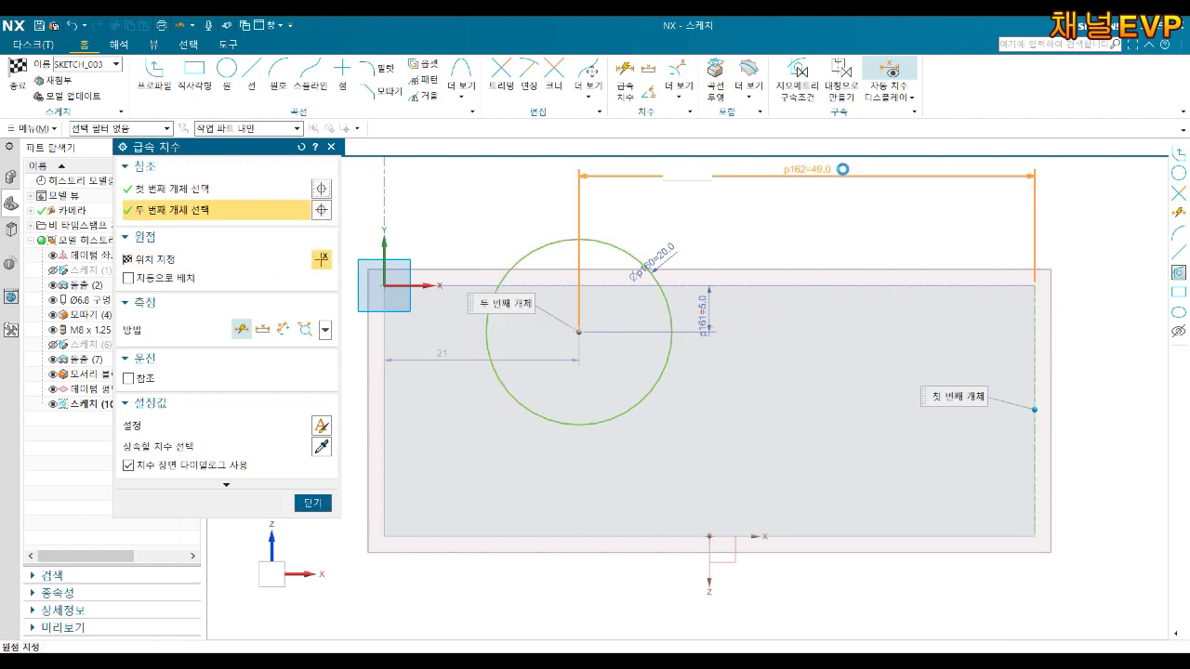
{"action": "left_click", "coordinate": [832, 190]}
{"action": "type", "text": "4"}
{"action": "key", "text": "Return"}
{"action": "key", "text": "Escape"}
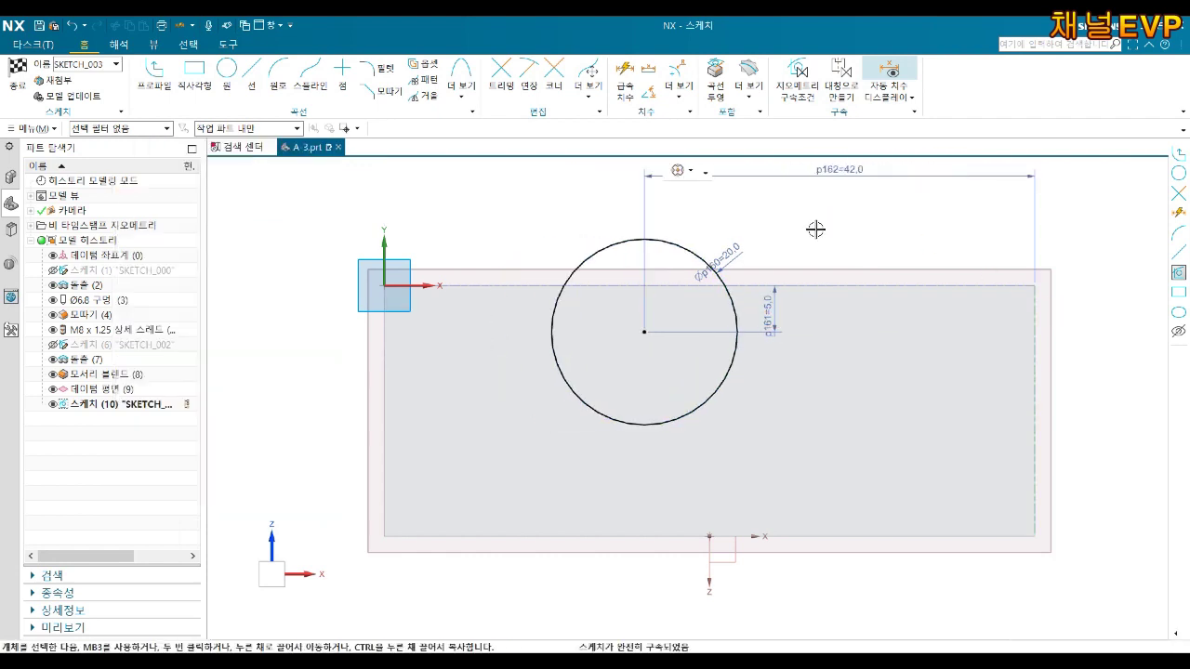
{"action": "scroll", "coordinate": [635, 264], "scroll_direction": "up", "scroll_amount": 2}
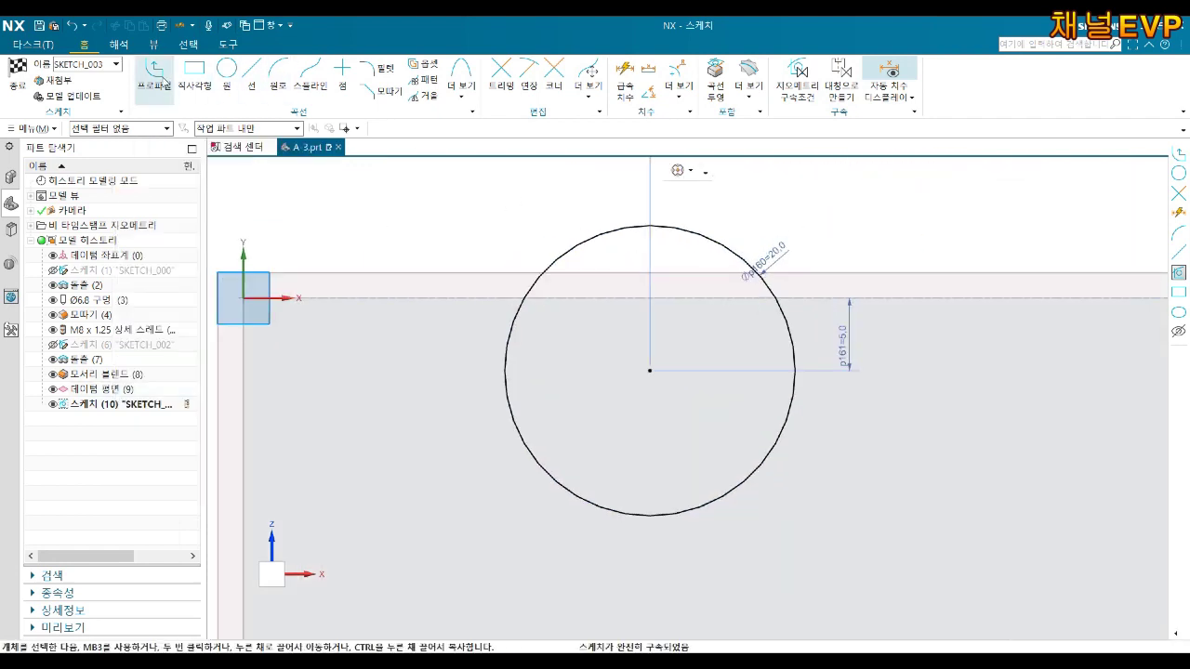
Step: Draw a horizontal top line and a line to the circle centre, then constrain that line vertical
{"action": "left_click", "coordinate": [155, 79]}
{"action": "left_click", "coordinate": [877, 299]}
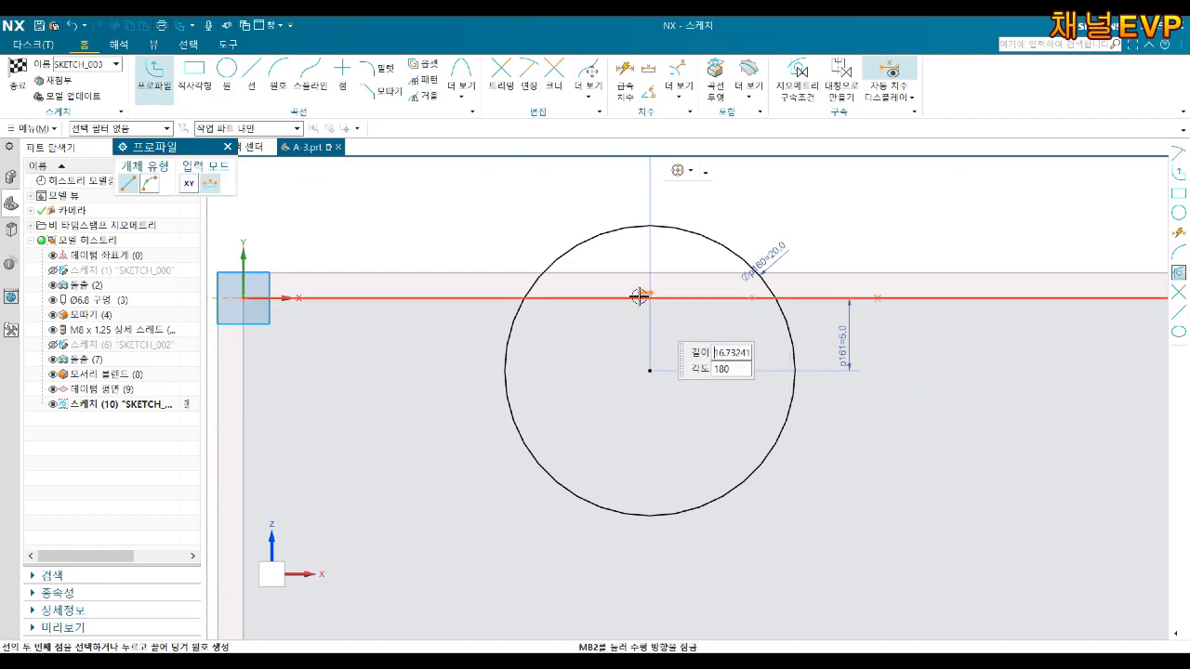
{"action": "left_click", "coordinate": [632, 299]}
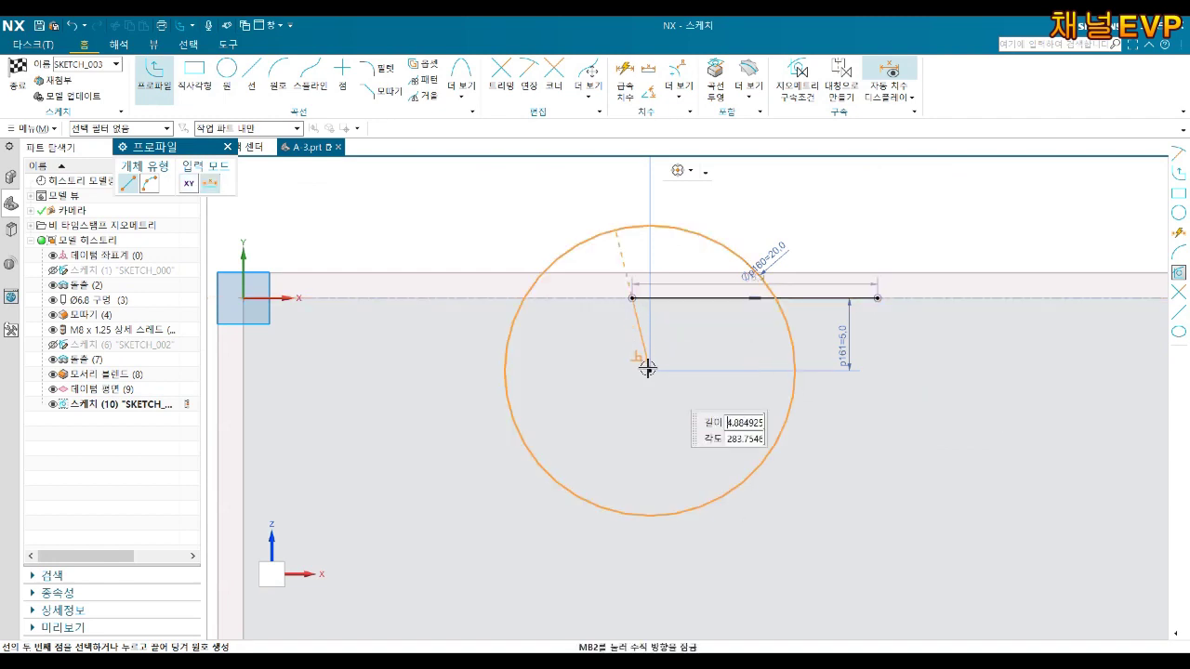
{"action": "left_click", "coordinate": [651, 372]}
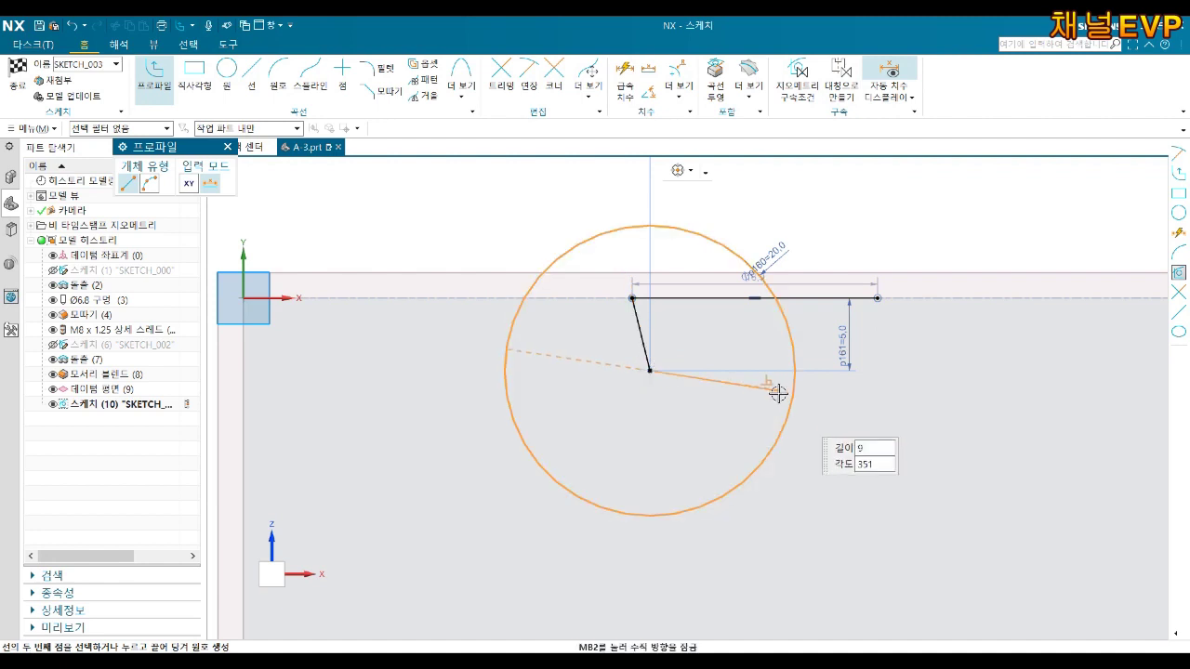
{"action": "key", "text": "Escape"}
{"action": "scroll", "coordinate": [620, 325], "scroll_direction": "down", "scroll_amount": 4}
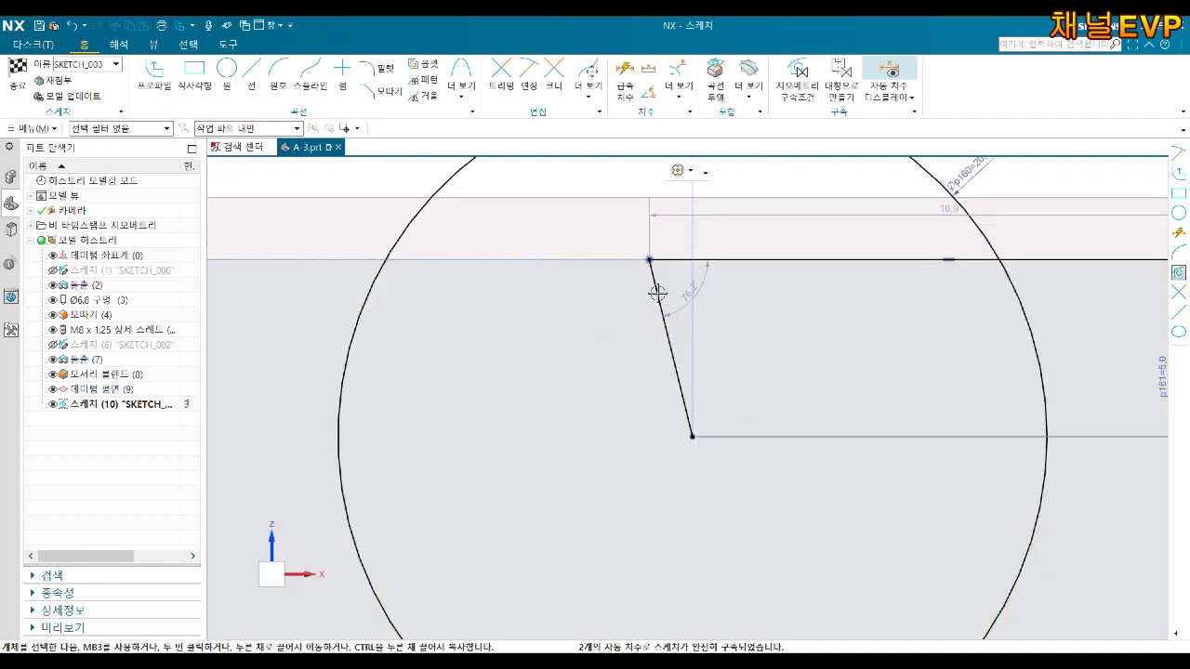
{"action": "left_click", "coordinate": [657, 291]}
{"action": "left_click", "coordinate": [794, 279]}
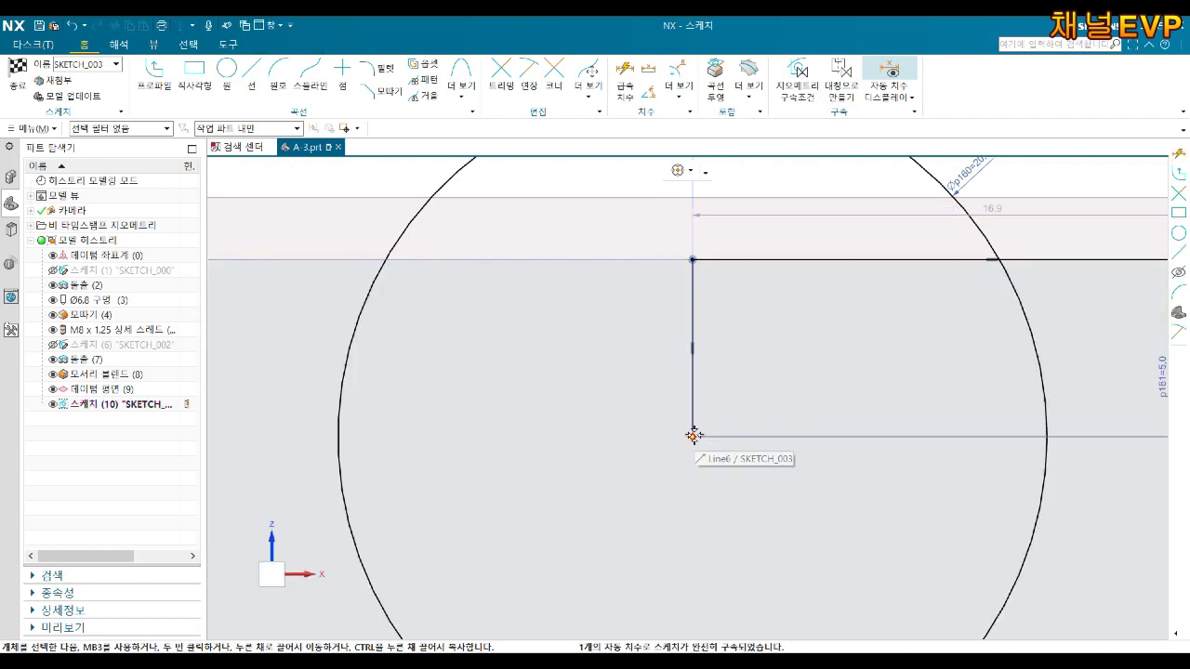
{"action": "scroll", "coordinate": [744, 333], "scroll_direction": "up", "scroll_amount": 5}
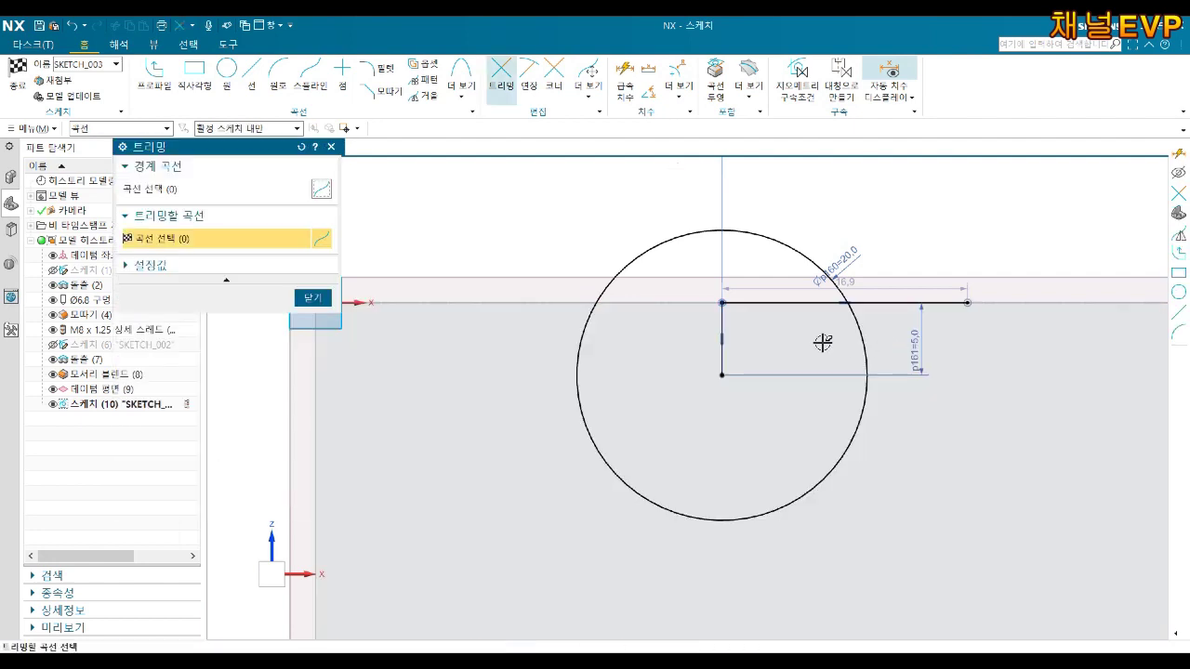
Step: Trim away the left part of the Ø20 circle, leaving the right-hand arc joined to both lines
{"action": "key", "text": "e"}
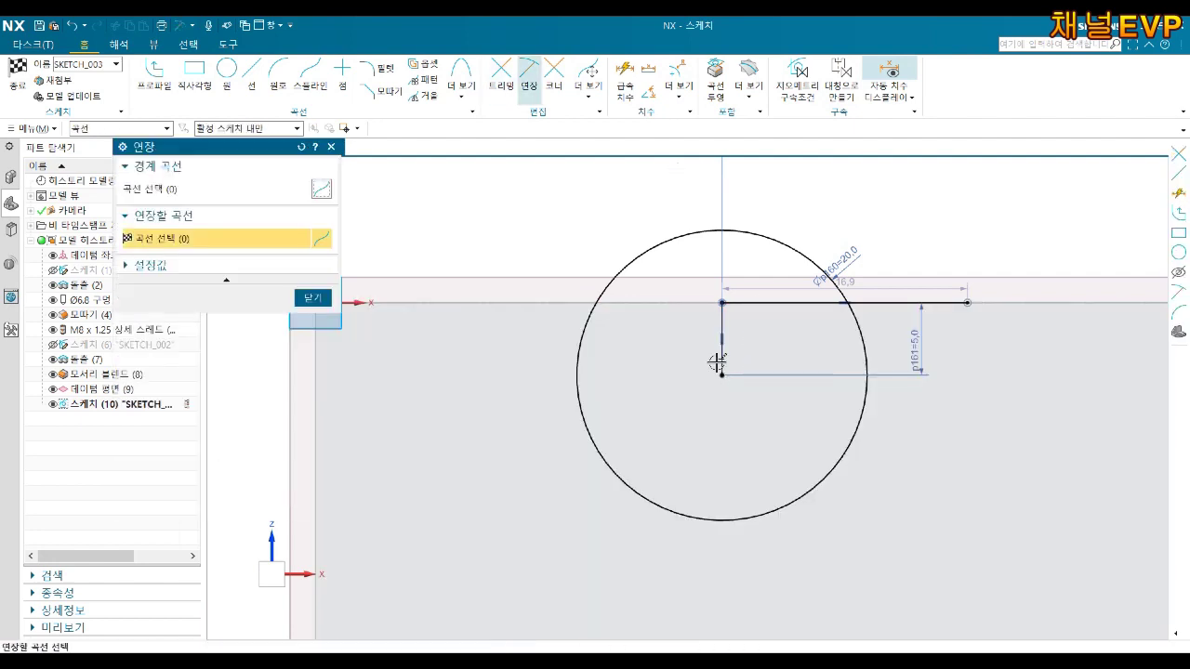
{"action": "key", "text": "Escape"}
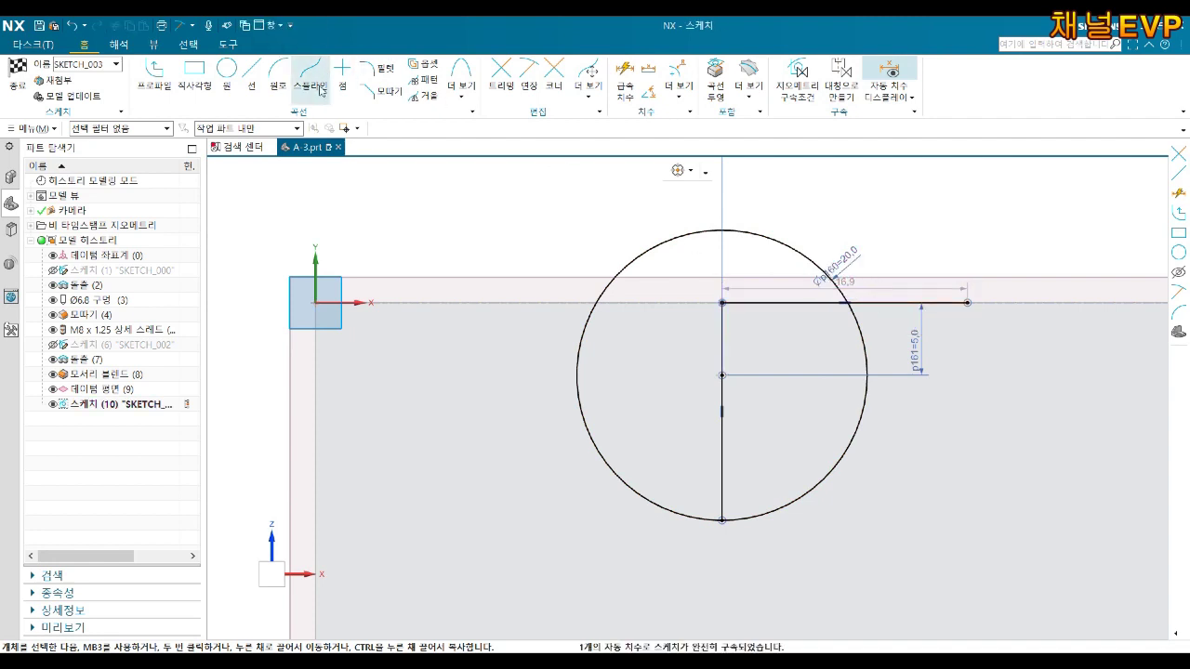
{"action": "left_click", "coordinate": [505, 78]}
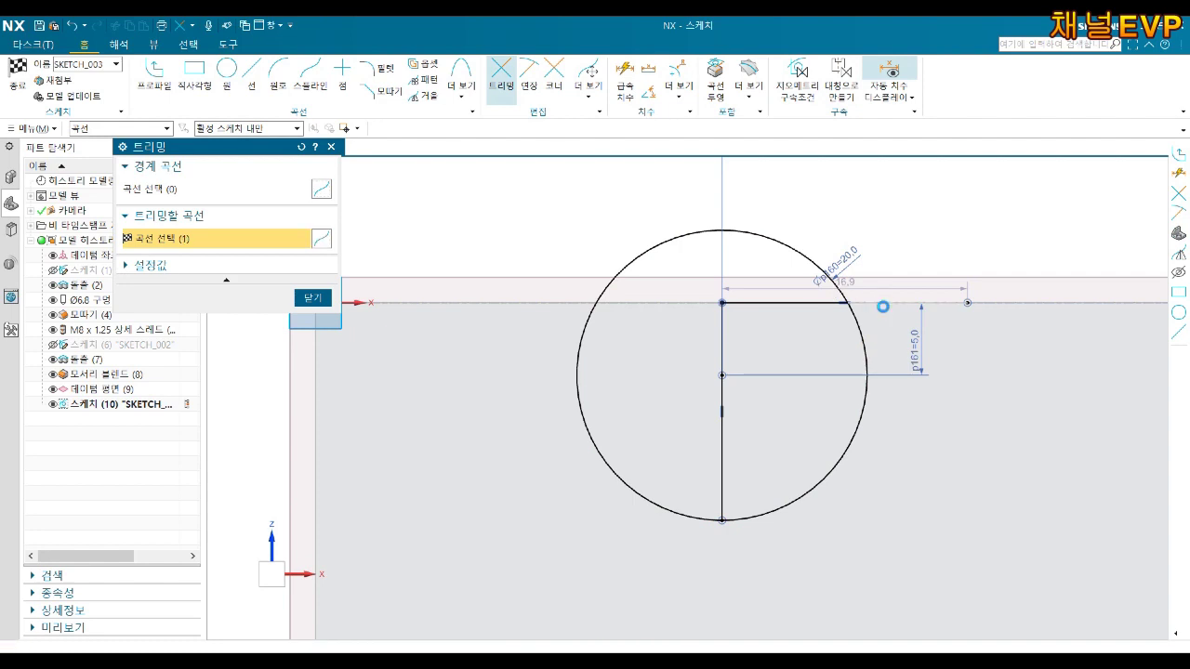
{"action": "left_click", "coordinate": [777, 238]}
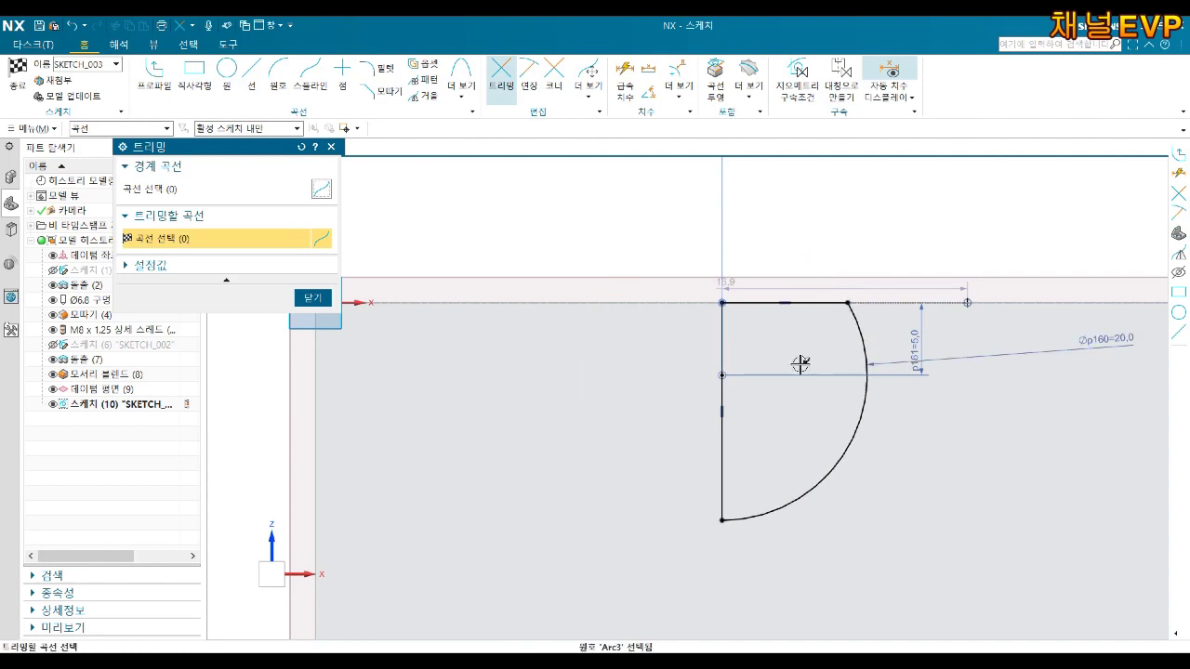
{"action": "middle_click", "coordinate": [801, 365]}
{"action": "scroll", "coordinate": [800, 364], "scroll_direction": "down", "scroll_amount": 2}
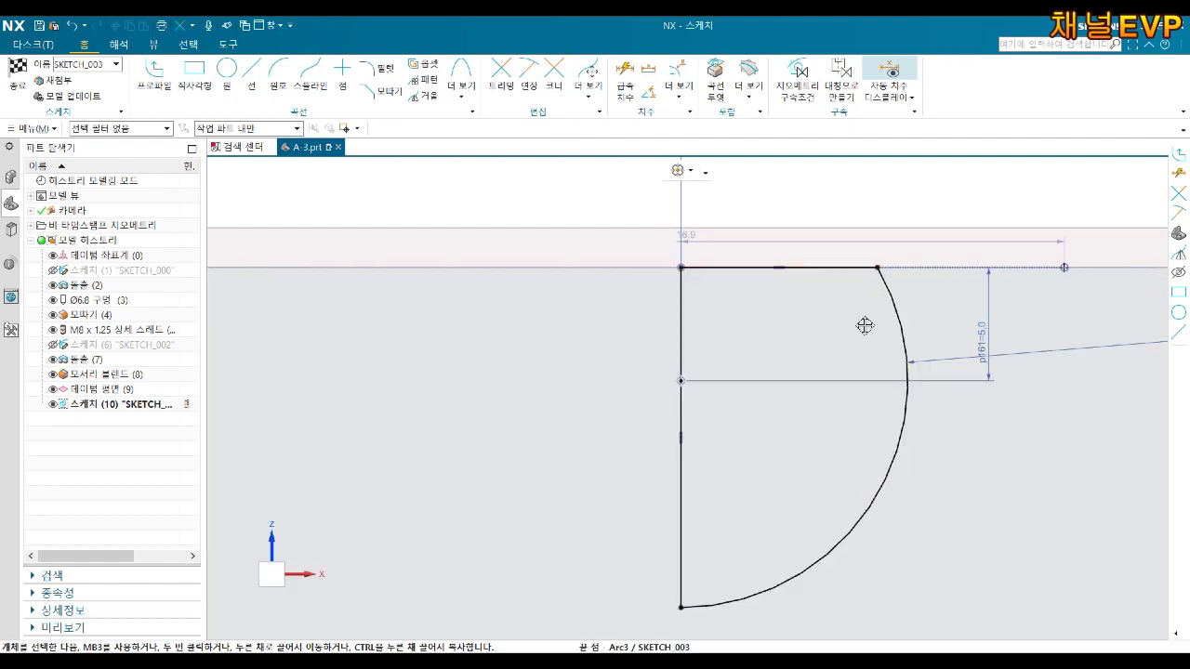
{"action": "scroll", "coordinate": [836, 364], "scroll_direction": "down", "scroll_amount": 3}
{"action": "mouse_move", "coordinate": [837, 363]}
{"action": "middle_mouse_down"}
{"action": "mouse_move", "coordinate": [807, 406]}
{"action": "mouse_move", "coordinate": [174, 39]}
{"action": "middle_mouse_up"}
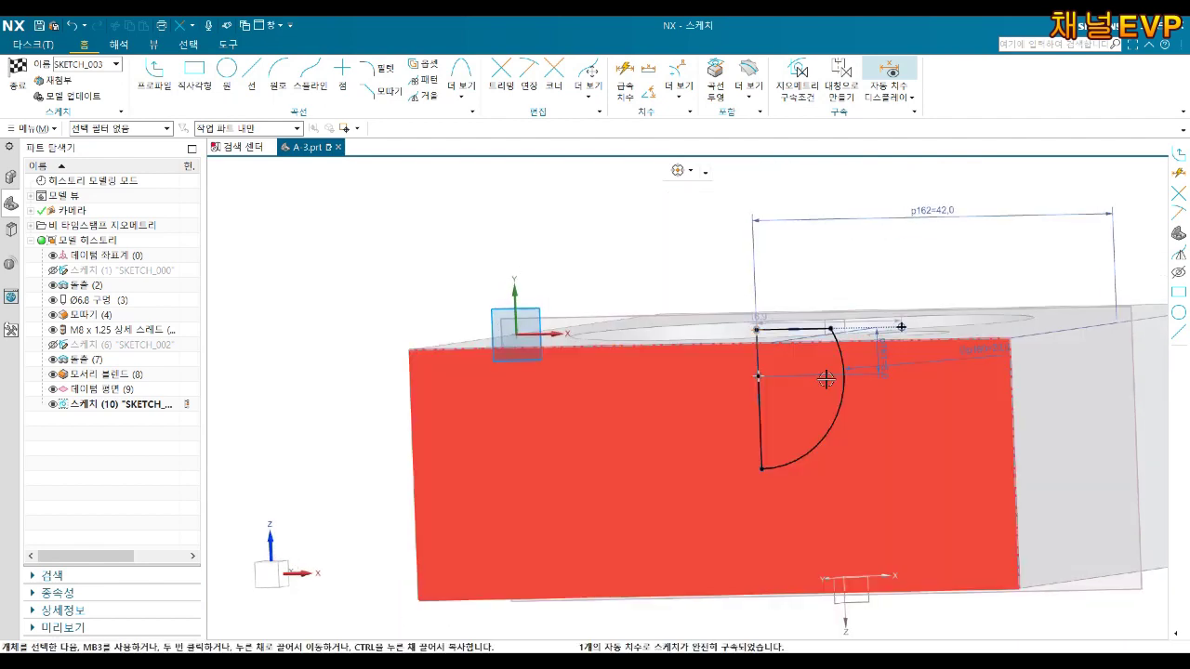
Step: Finish the sketch and revolve the profile 360° about its vertical line
{"action": "left_click", "coordinate": [22, 76]}
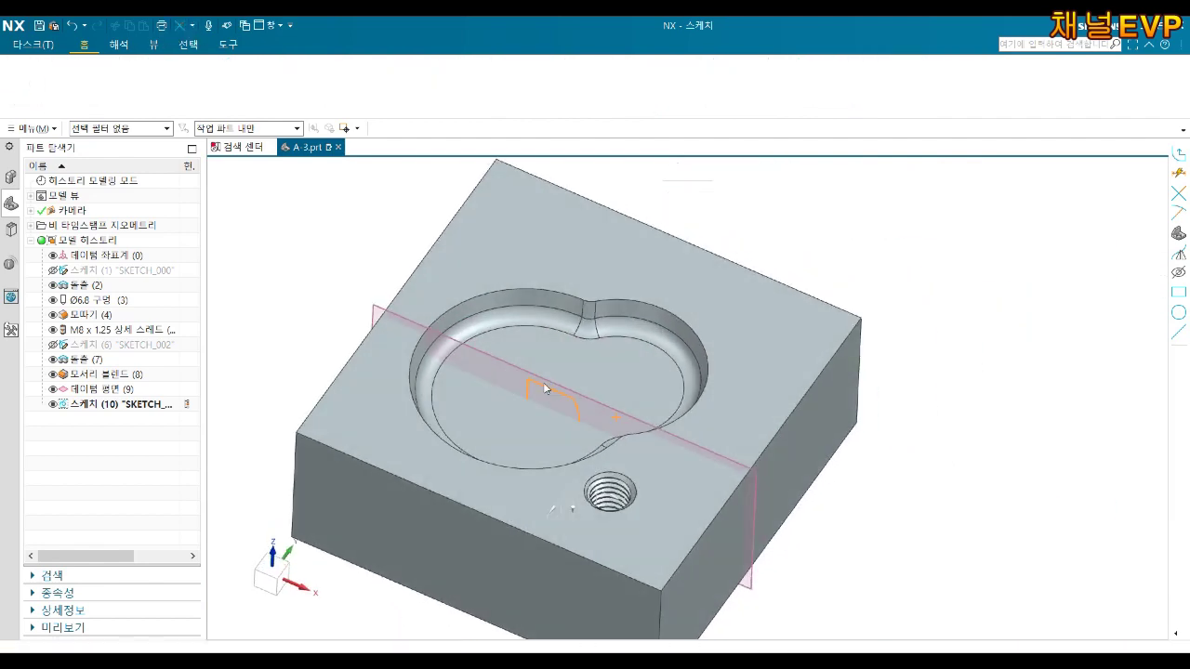
{"action": "scroll", "coordinate": [515, 404], "scroll_direction": "up", "scroll_amount": 3}
{"action": "middle_click_drag", "start_coordinate": [515, 403], "coordinate": [532, 357]}
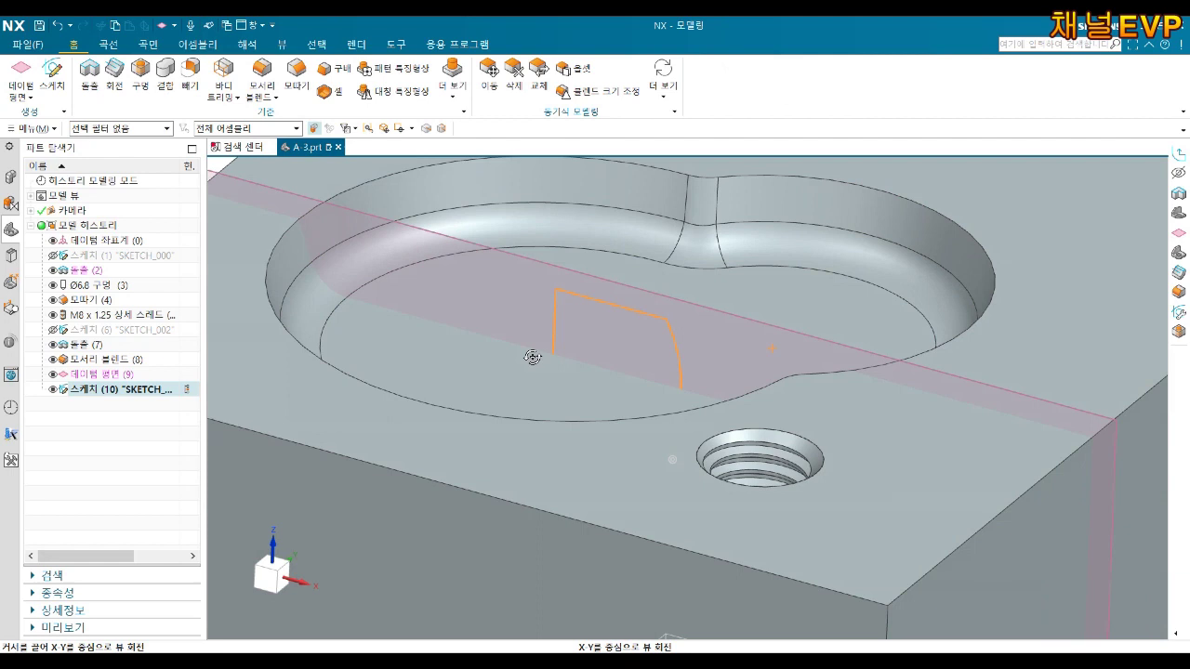
{"action": "left_click", "coordinate": [113, 74]}
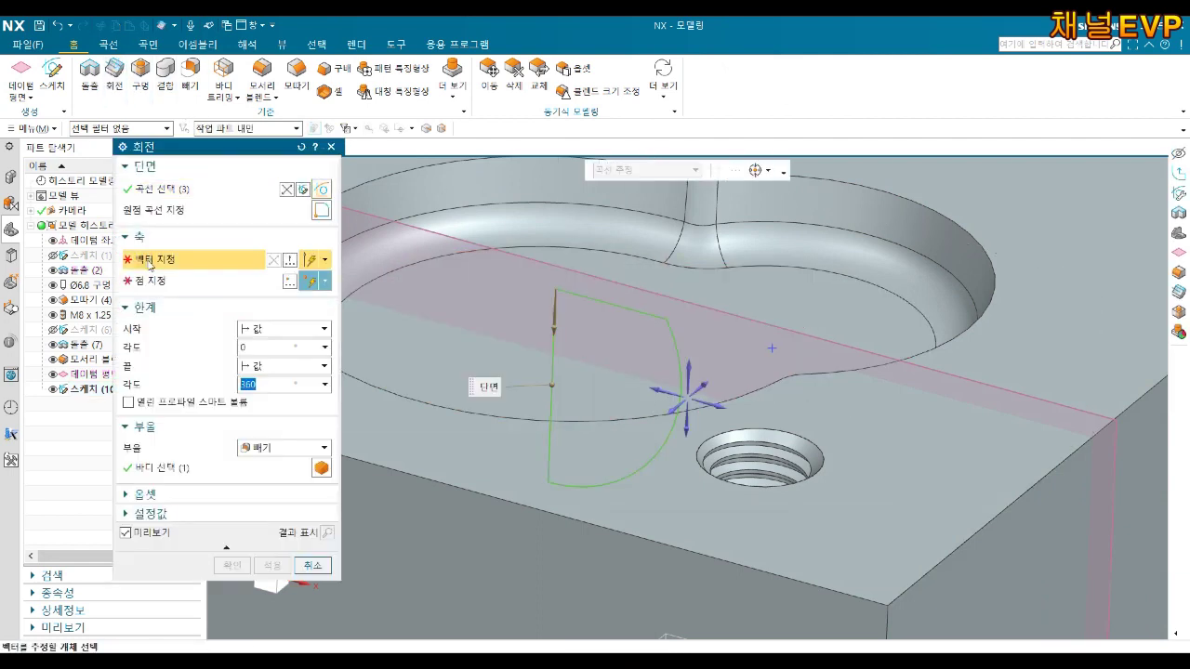
{"action": "left_click", "coordinate": [554, 346]}
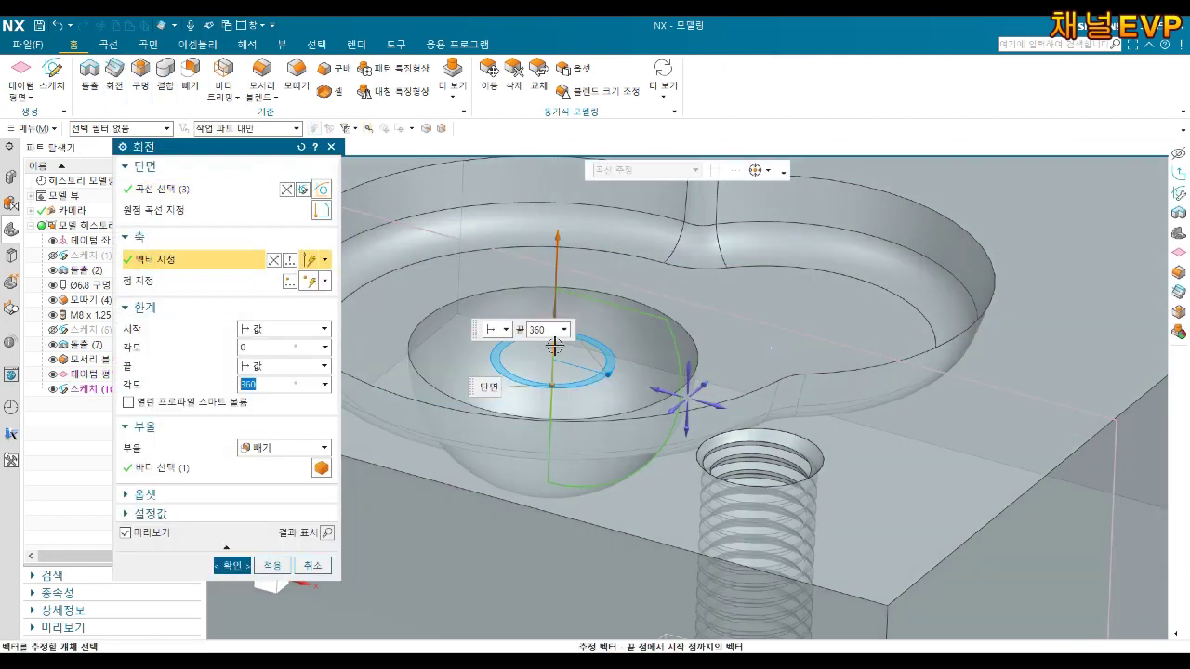
{"action": "middle_click", "coordinate": [548, 343]}
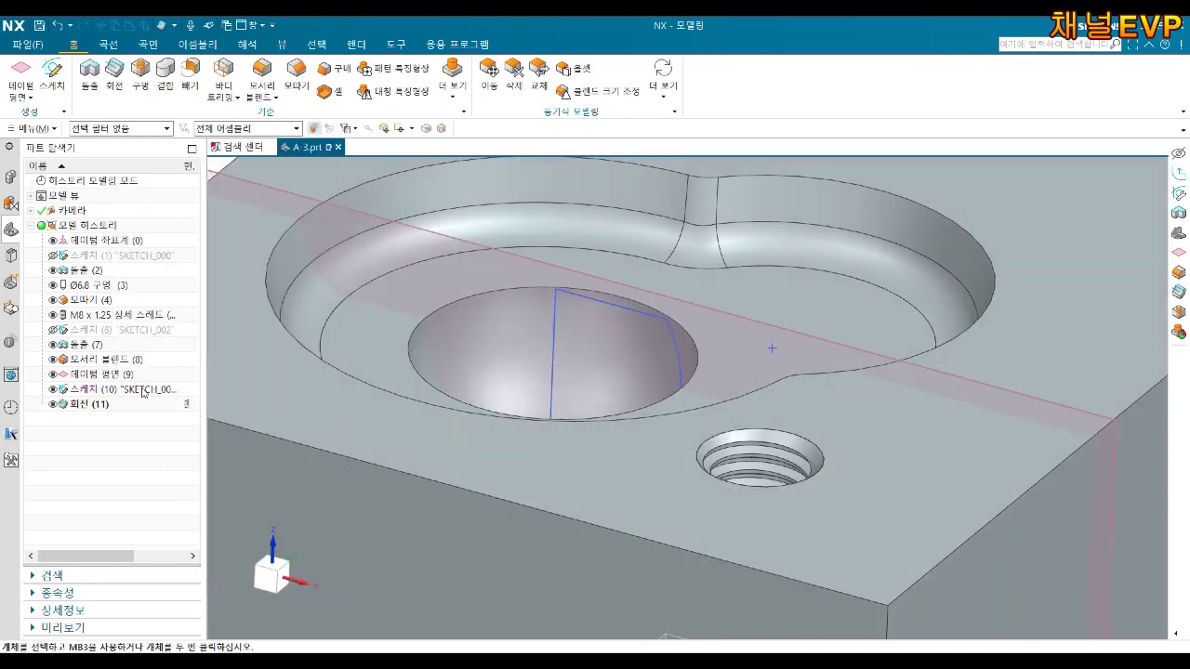
Step: Edit the revolve's Boolean from subtract to unite, raising a round boss in the pocket
{"action": "right_click", "coordinate": [117, 405]}
{"action": "left_click", "coordinate": [158, 124]}
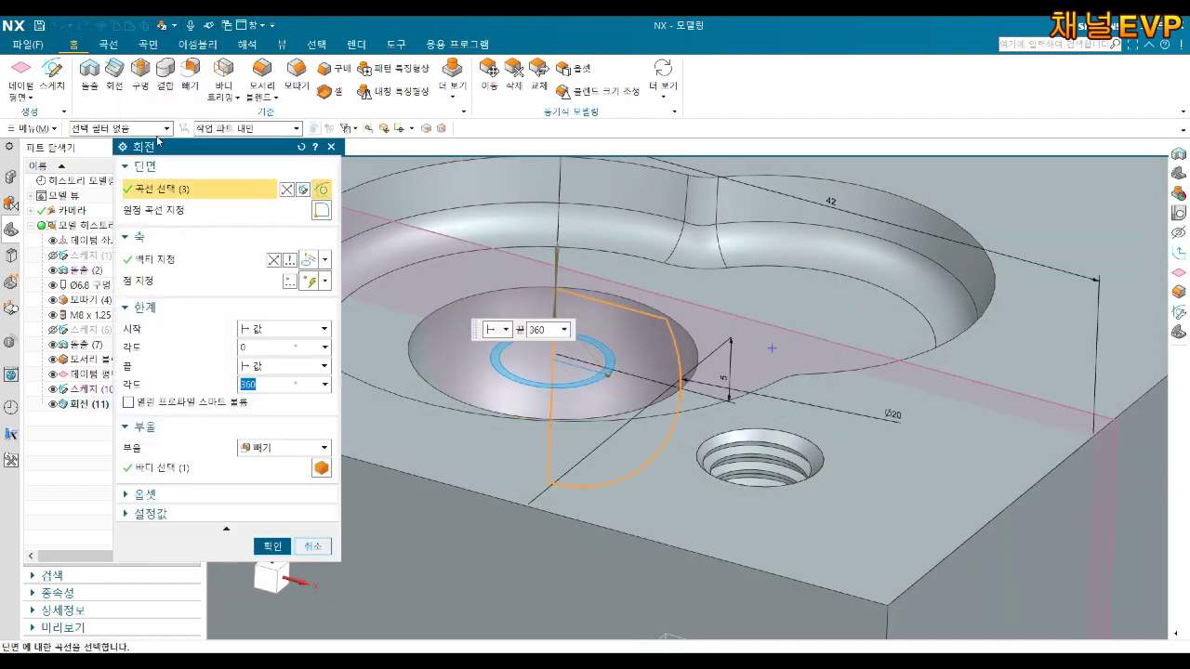
{"action": "left_click", "coordinate": [283, 447]}
{"action": "left_click", "coordinate": [272, 483]}
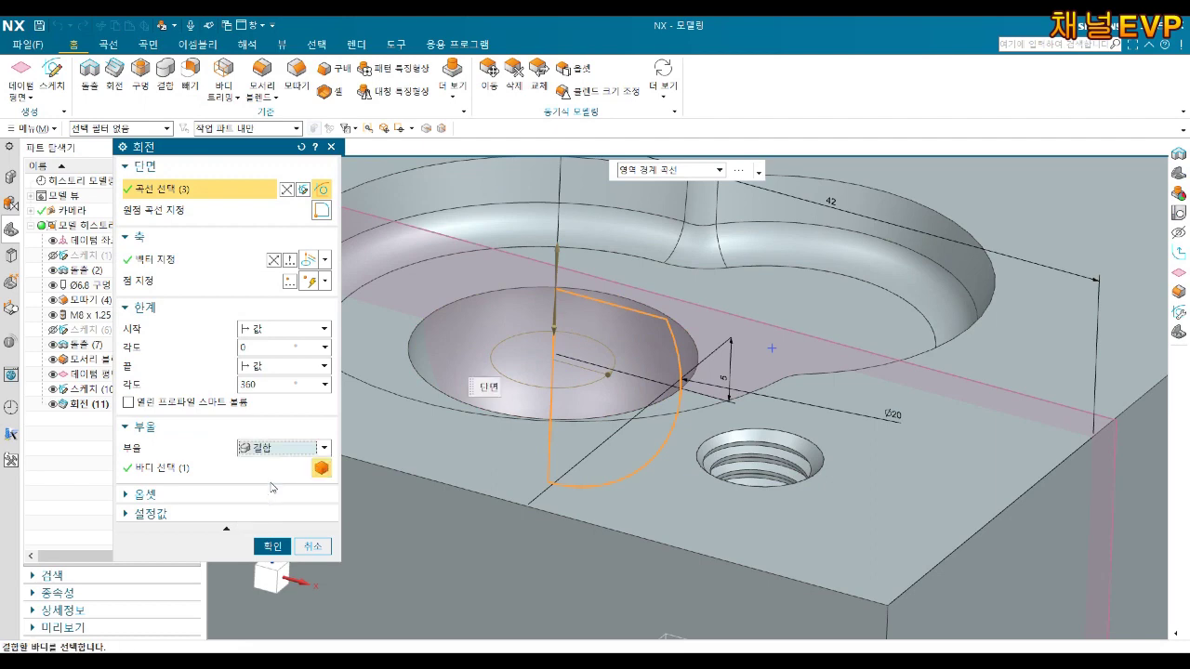
{"action": "left_click", "coordinate": [272, 548]}
{"action": "mouse_move", "coordinate": [332, 524]}
{"action": "middle_mouse_down"}
{"action": "mouse_move", "coordinate": [515, 457]}
{"action": "mouse_move", "coordinate": [511, 404]}
{"action": "middle_mouse_up"}
{"action": "scroll", "coordinate": [510, 404], "scroll_direction": "up", "scroll_amount": 3}
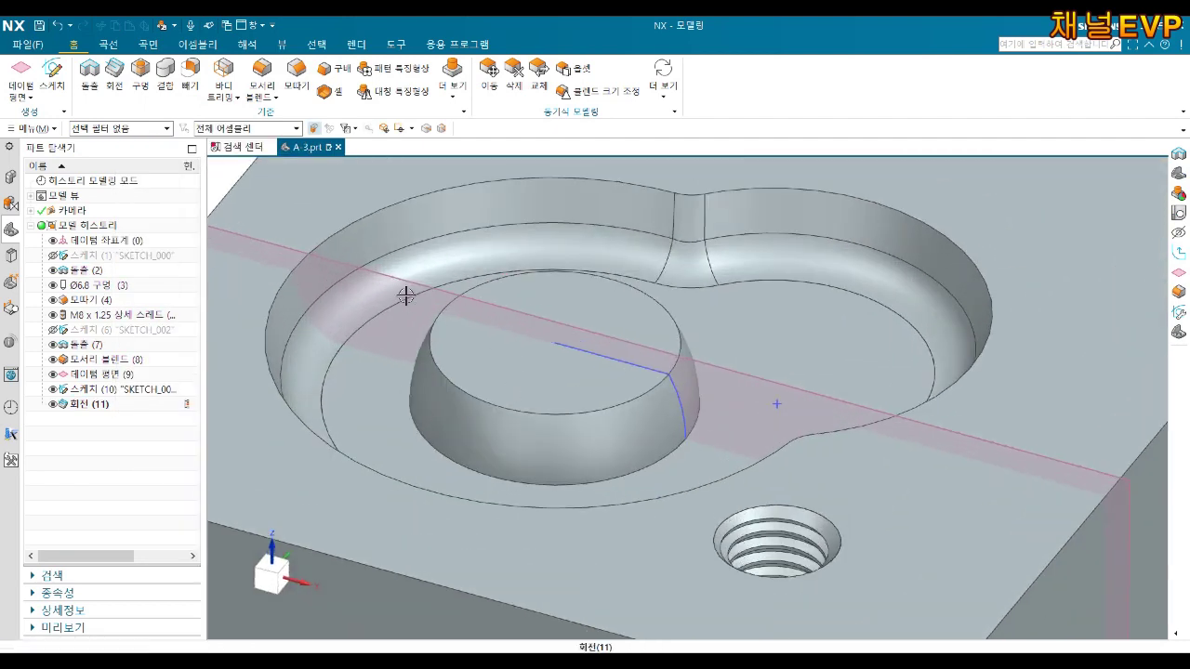
Step: Hide the profile sketch and apply a 3 mm Edge Blend to the boss's bottom circular edge
{"action": "right_click", "coordinate": [607, 358]}
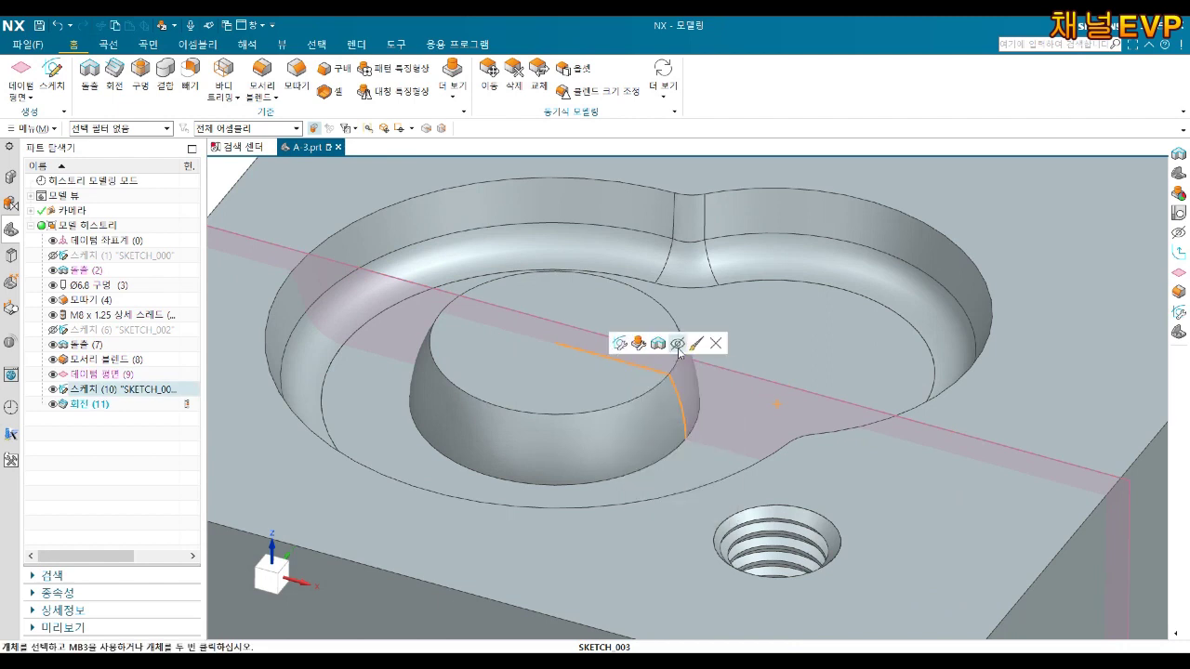
{"action": "key", "text": "ctrl+b"}
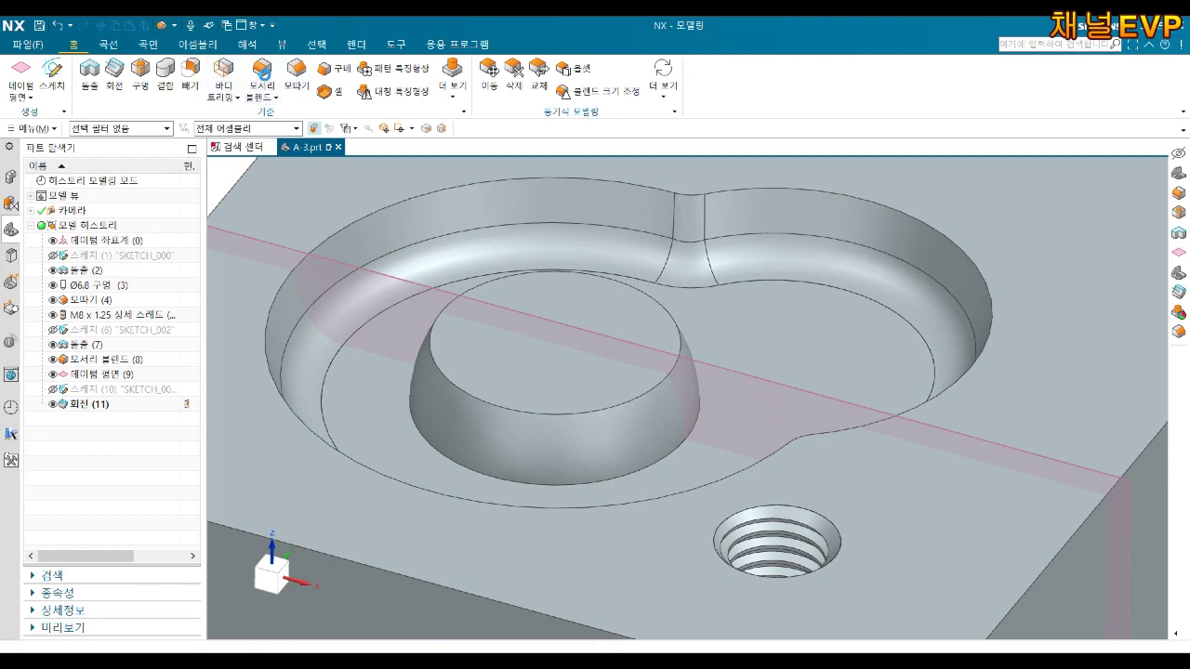
{"action": "left_click", "coordinate": [263, 74]}
{"action": "left_click", "coordinate": [456, 478]}
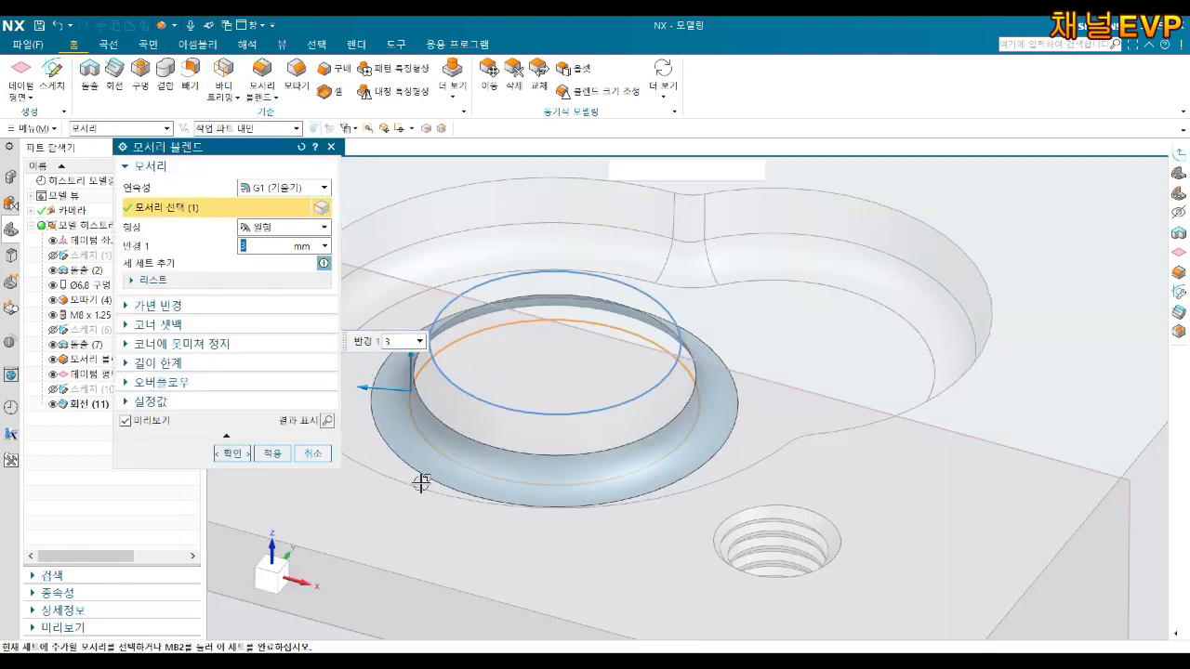
{"action": "left_click", "coordinate": [232, 454]}
{"action": "mouse_move", "coordinate": [520, 400]}
{"action": "middle_mouse_down"}
{"action": "mouse_move", "coordinate": [531, 465]}
{"action": "mouse_move", "coordinate": [529, 441]}
{"action": "mouse_move", "coordinate": [717, 345]}
{"action": "middle_mouse_up"}
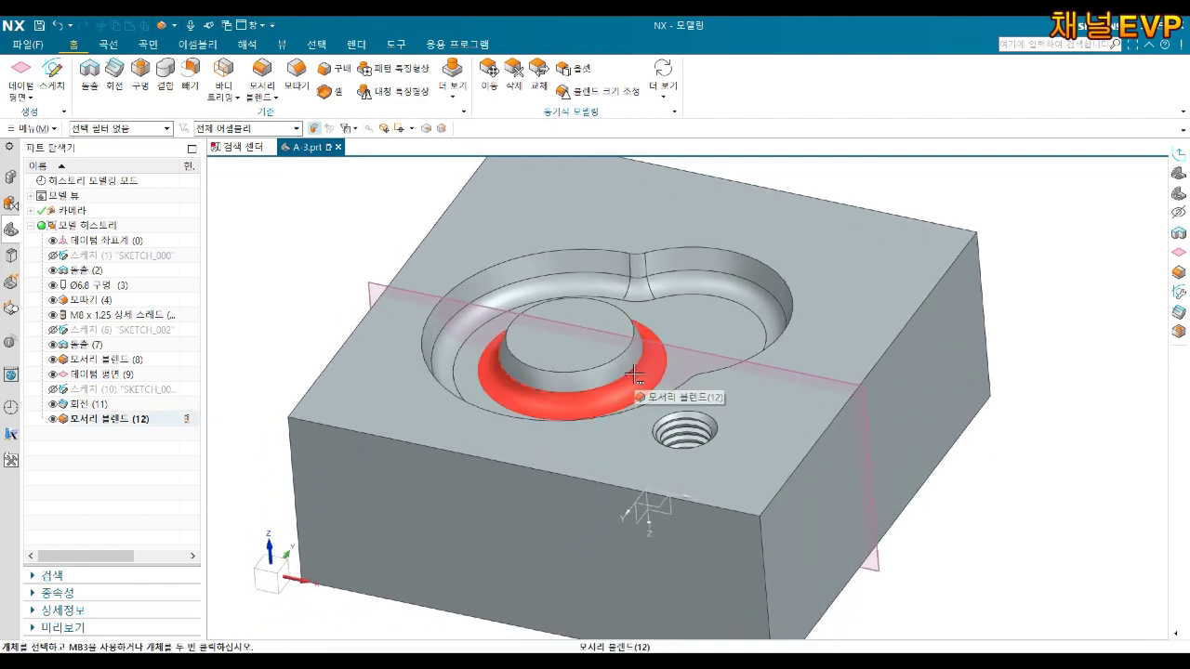
{"action": "key", "text": "Home"}
{"action": "left_click", "coordinate": [49, 80]}
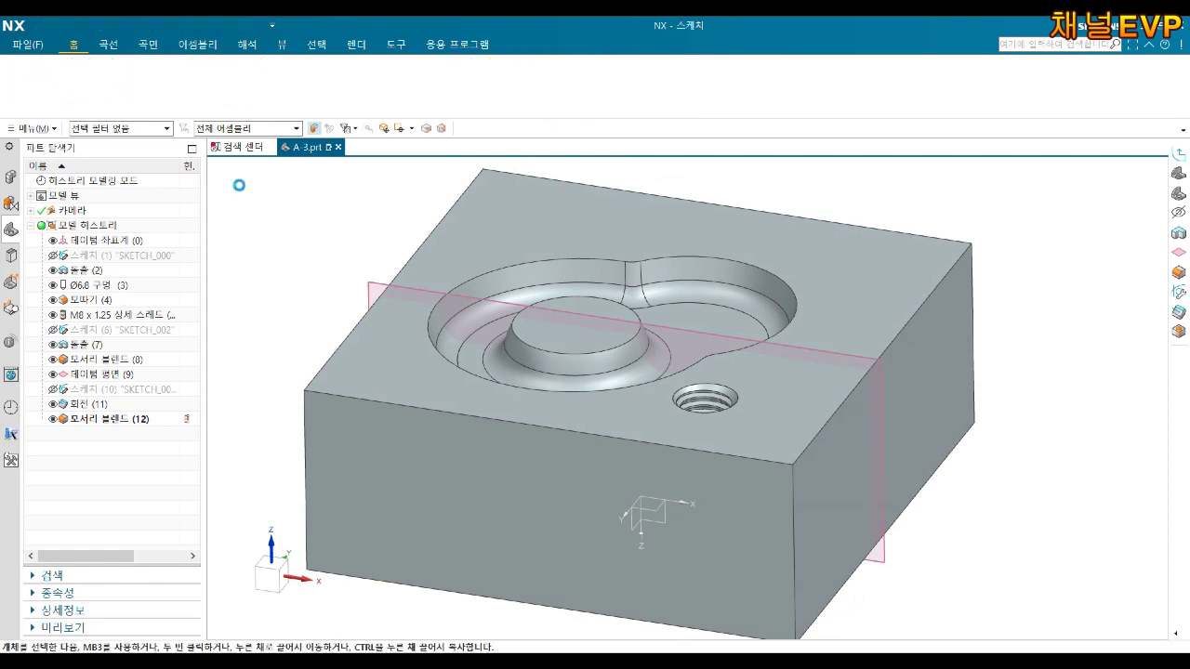
Step: Start a sketch on the datum plane and draw a vertical line
{"action": "left_click", "coordinate": [381, 290]}
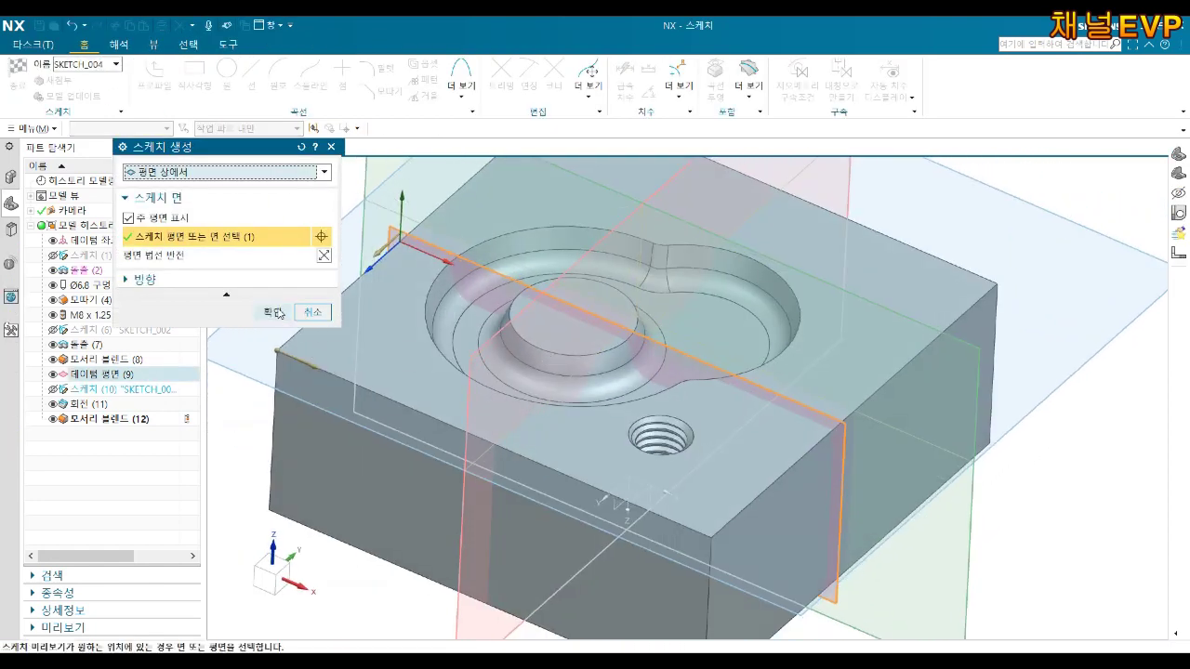
{"action": "left_click", "coordinate": [276, 313]}
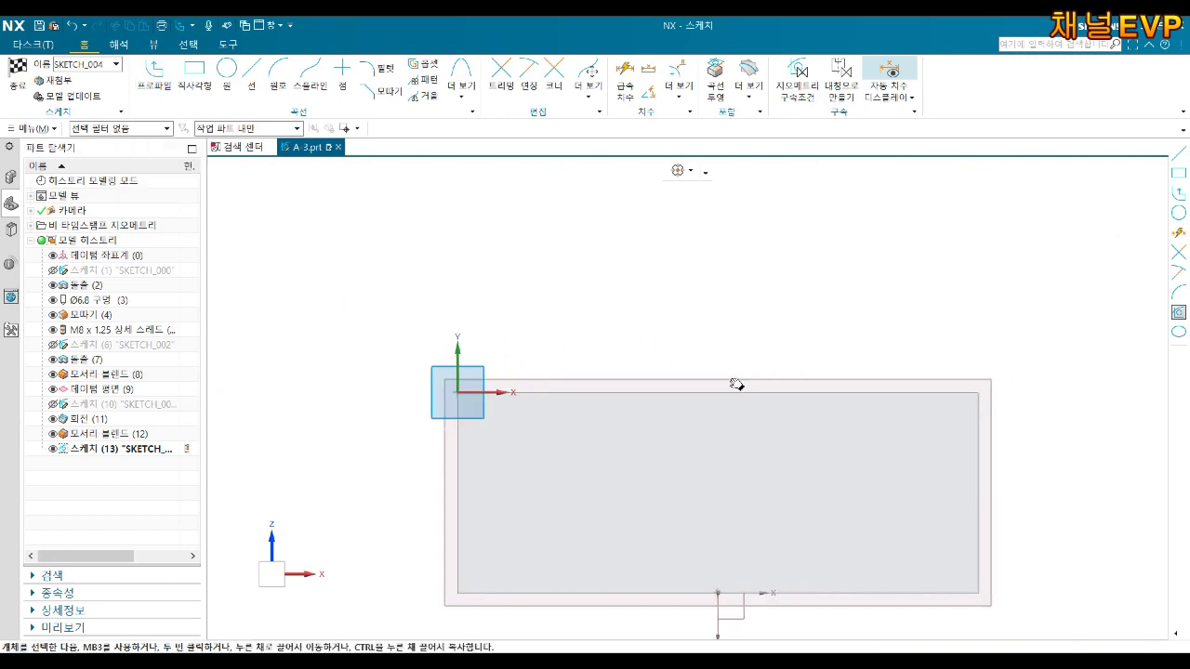
{"action": "scroll", "coordinate": [754, 385], "scroll_direction": "up", "scroll_amount": 2}
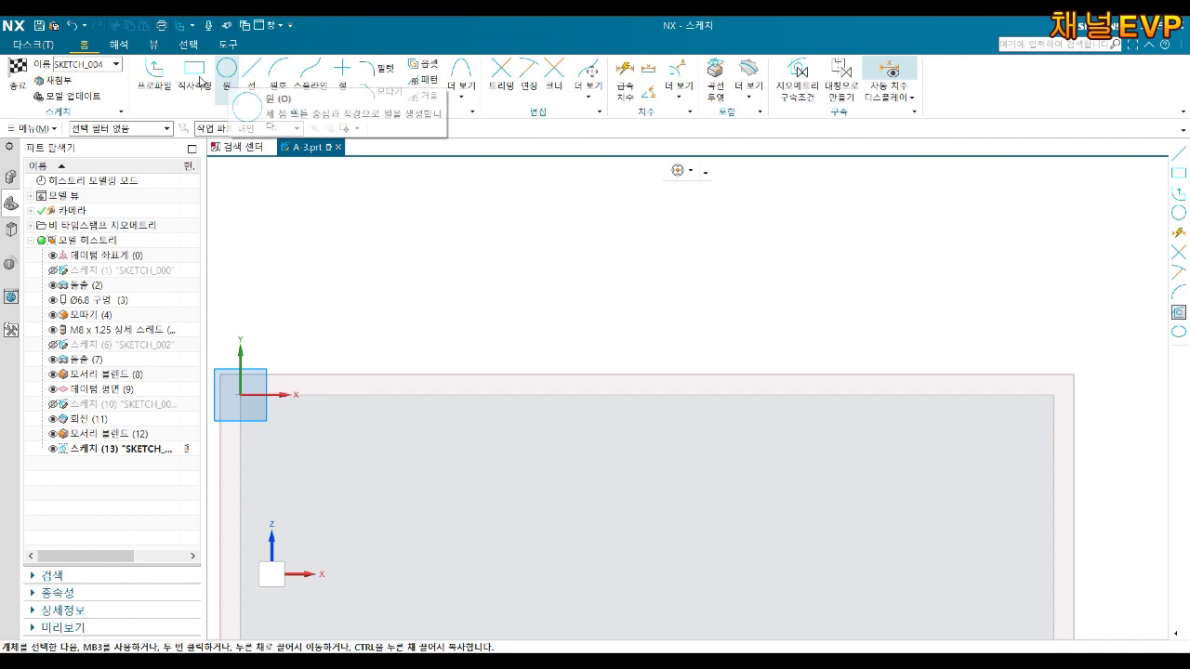
{"action": "left_click", "coordinate": [251, 73]}
{"action": "left_click", "coordinate": [578, 319]}
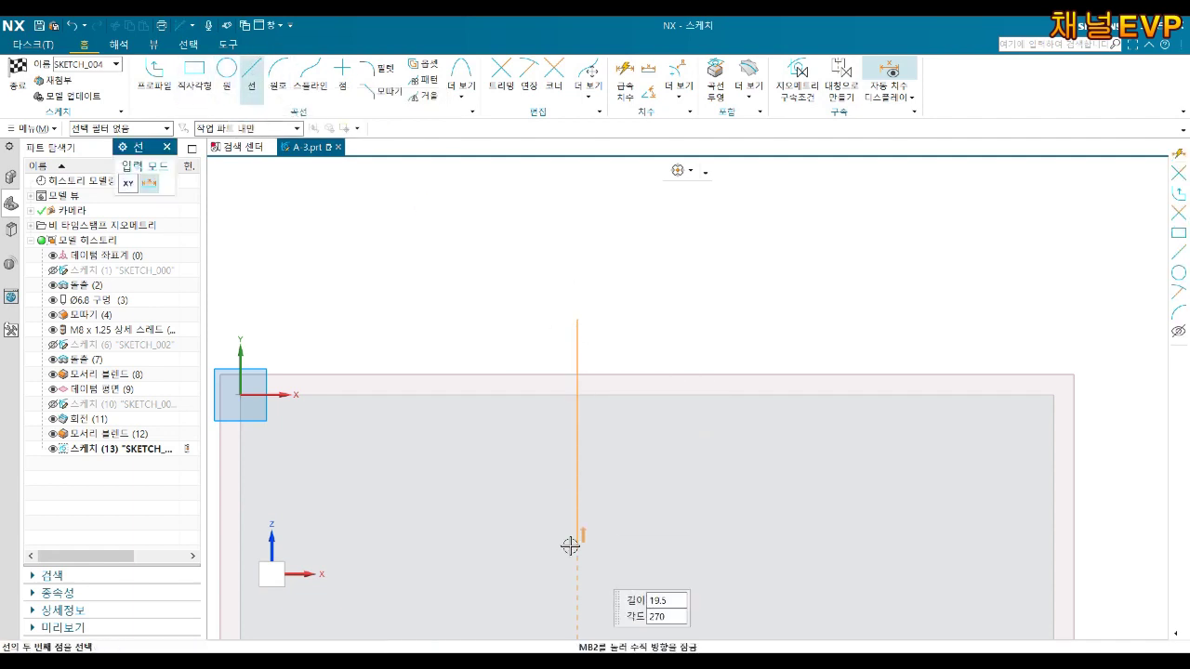
{"action": "left_click", "coordinate": [578, 511]}
{"action": "key", "text": "Escape"}
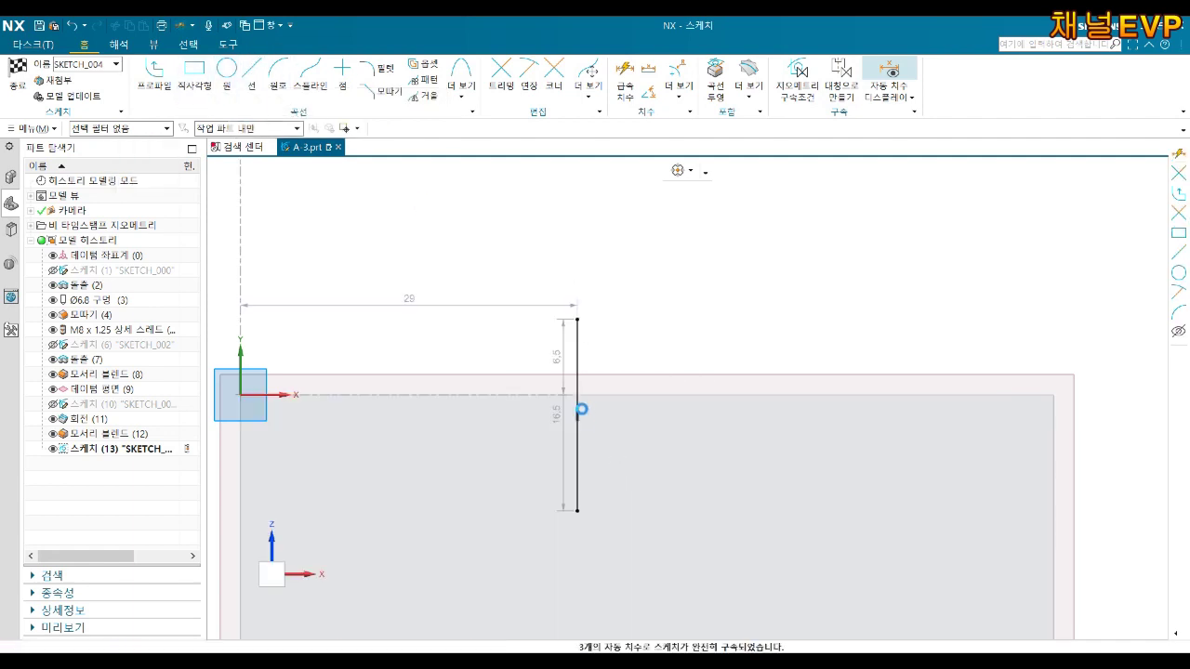
Step: Dimension the line 42 mm from the right edge and 5 mm below the top, then begin an arc there
{"action": "key", "text": "d"}
{"action": "left_click", "coordinate": [578, 381]}
{"action": "left_click", "coordinate": [1032, 409]}
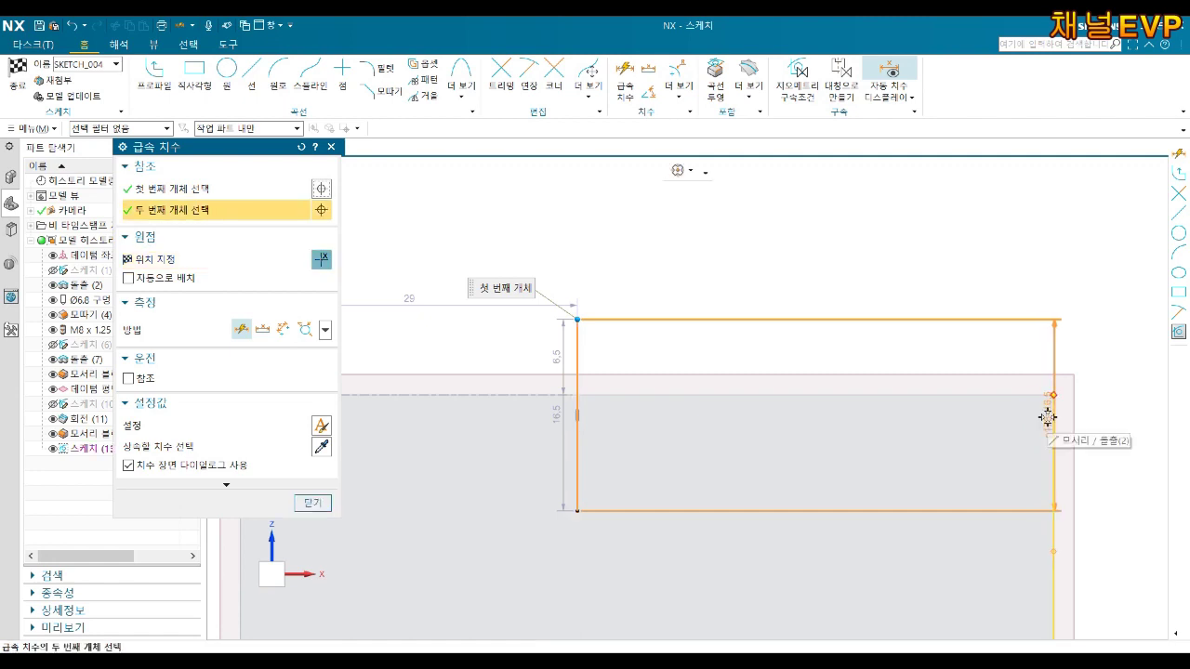
{"action": "left_click", "coordinate": [919, 293]}
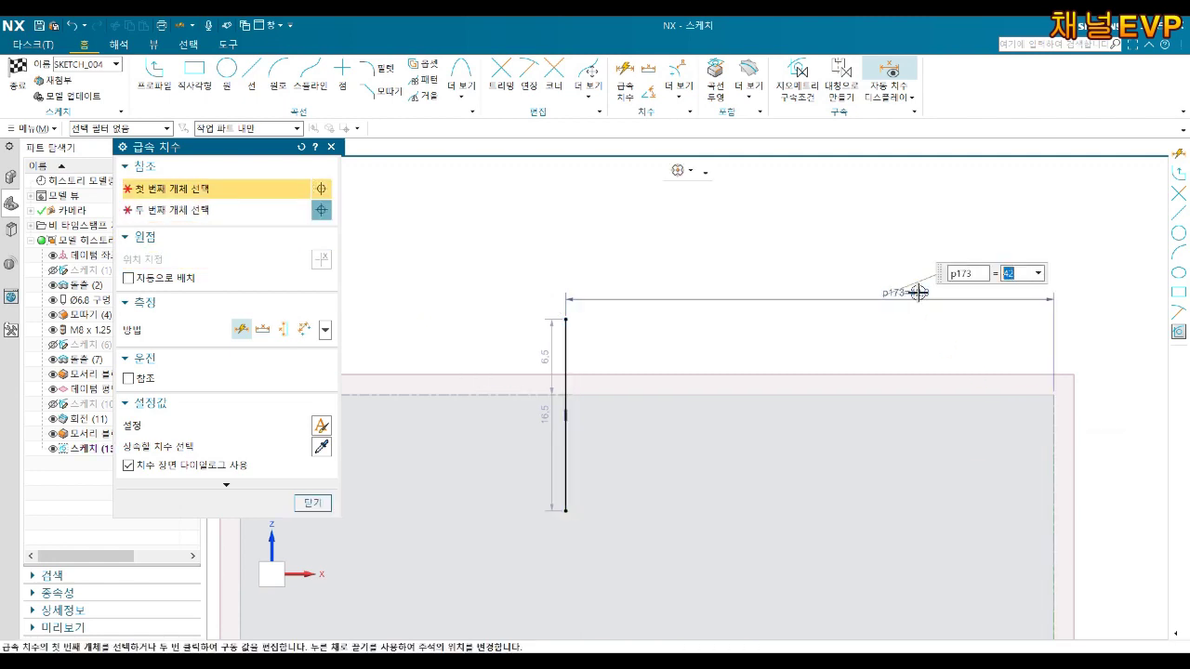
{"action": "left_click", "coordinate": [572, 460]}
{"action": "left_click", "coordinate": [614, 396]}
{"action": "left_click", "coordinate": [647, 446]}
{"action": "type", "text": "5"}
{"action": "key", "text": "Return"}
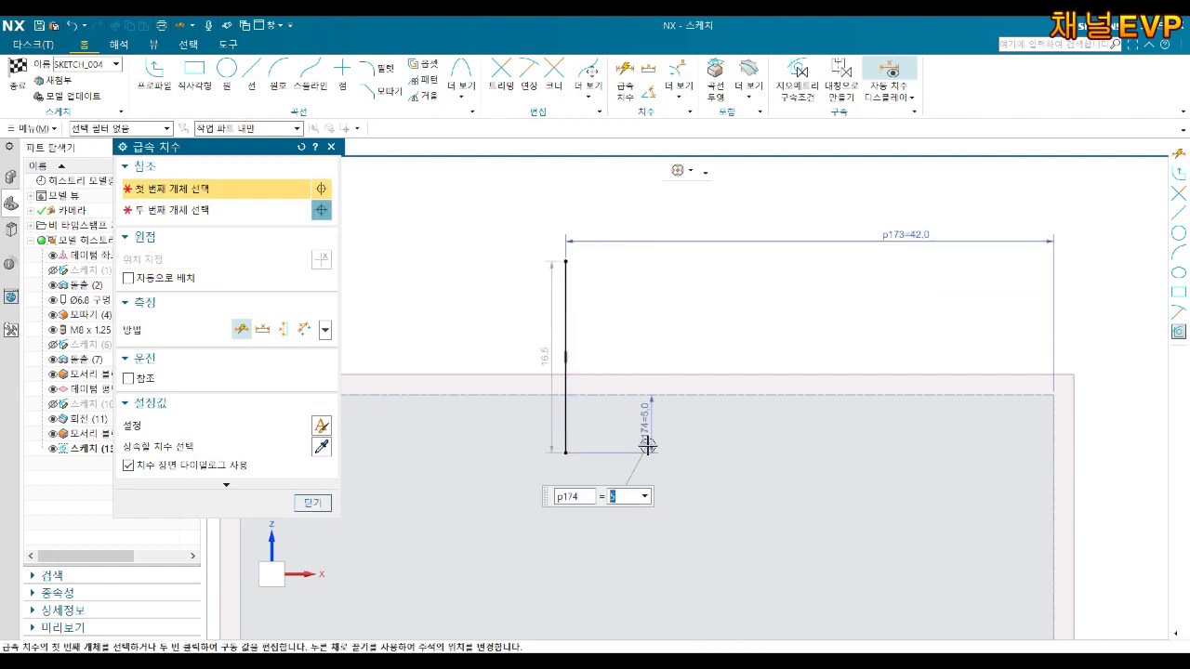
{"action": "key", "text": "Escape"}
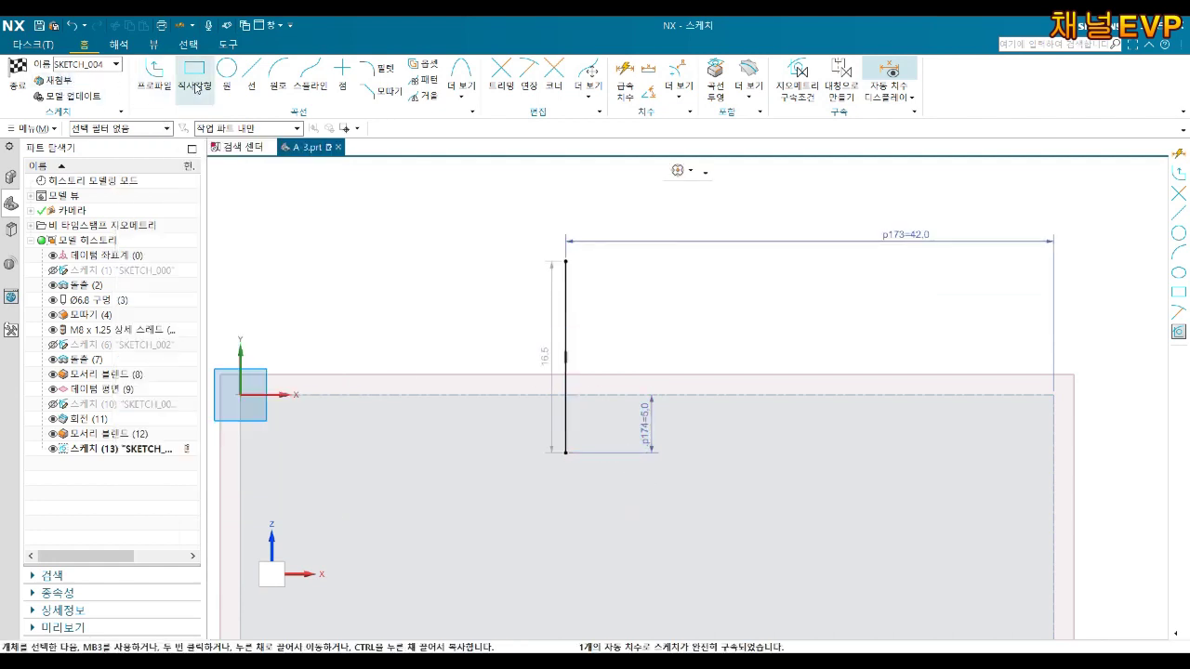
{"action": "left_click", "coordinate": [277, 74]}
{"action": "left_click", "coordinate": [432, 419]}
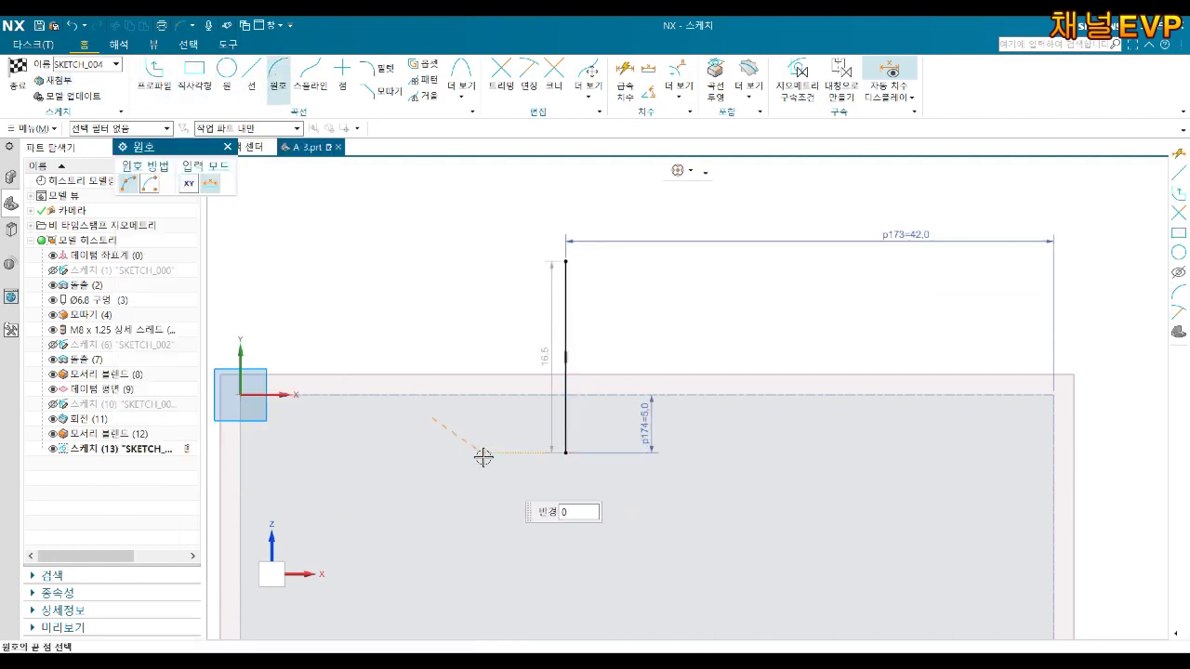
Step: Complete the arc to the left and dimension its end height at 1.7 mm
{"action": "left_click", "coordinate": [564, 454]}
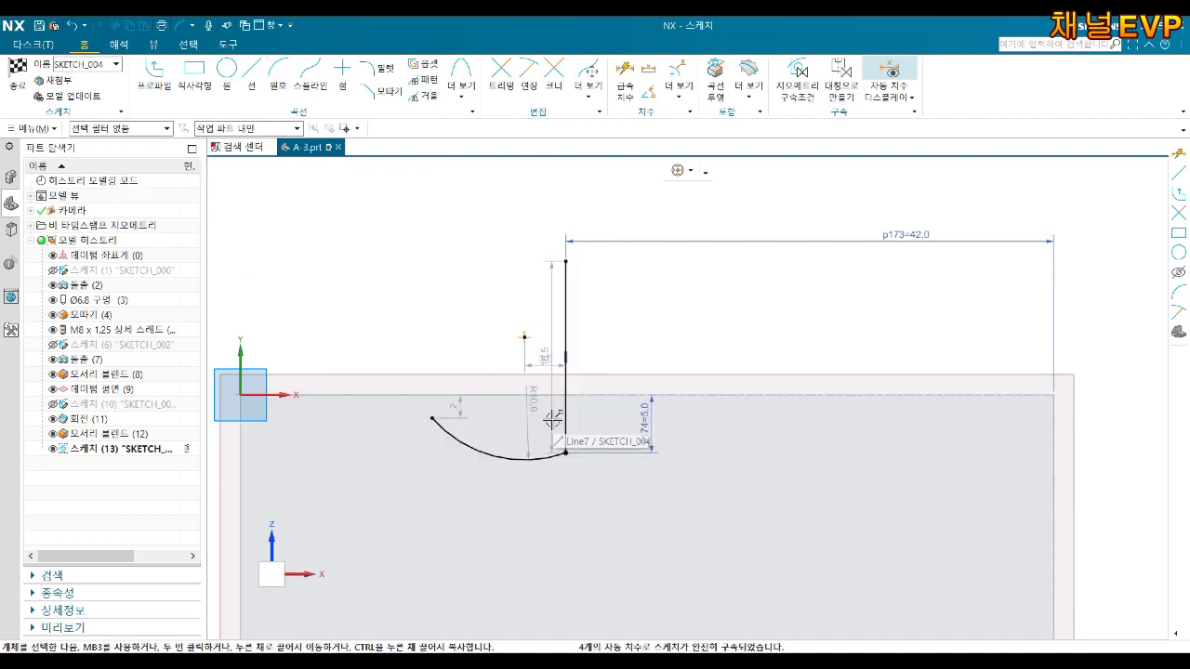
{"action": "scroll", "coordinate": [550, 418], "scroll_direction": "up", "scroll_amount": 2}
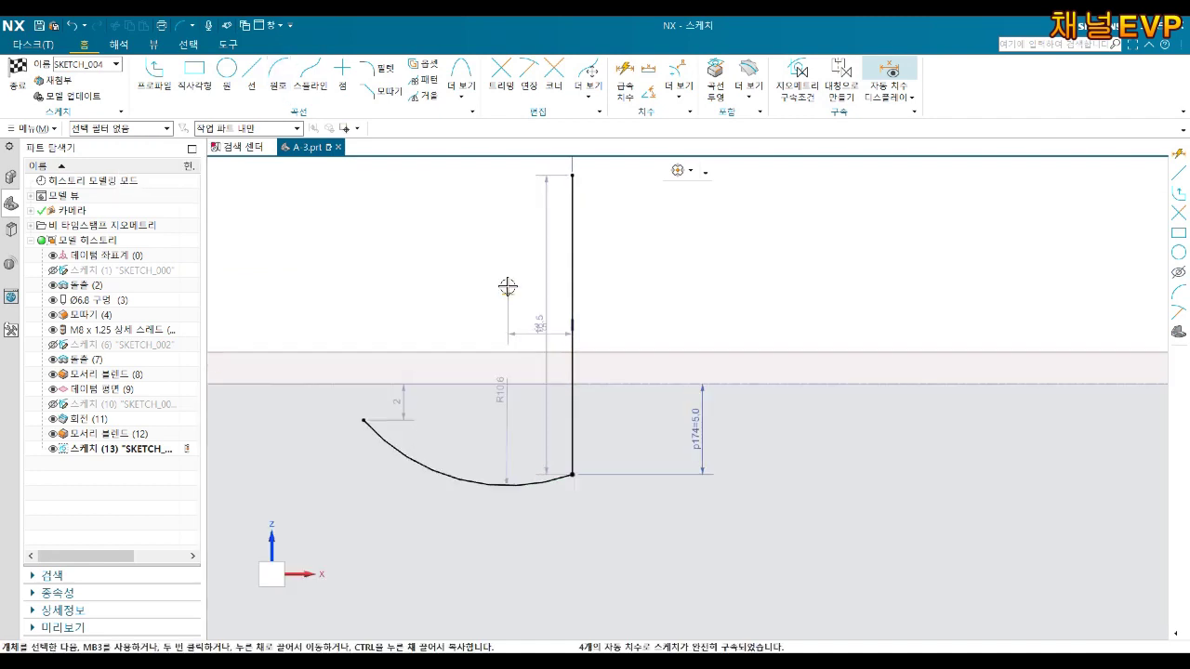
{"action": "left_click", "coordinate": [573, 233]}
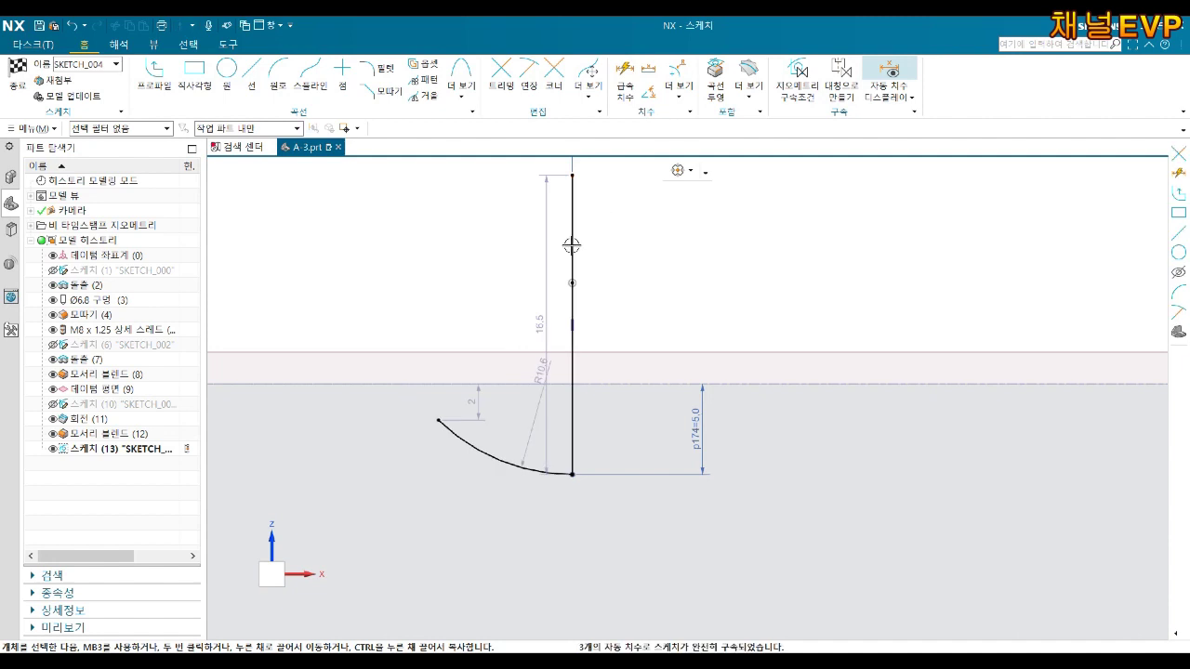
{"action": "key", "text": "d"}
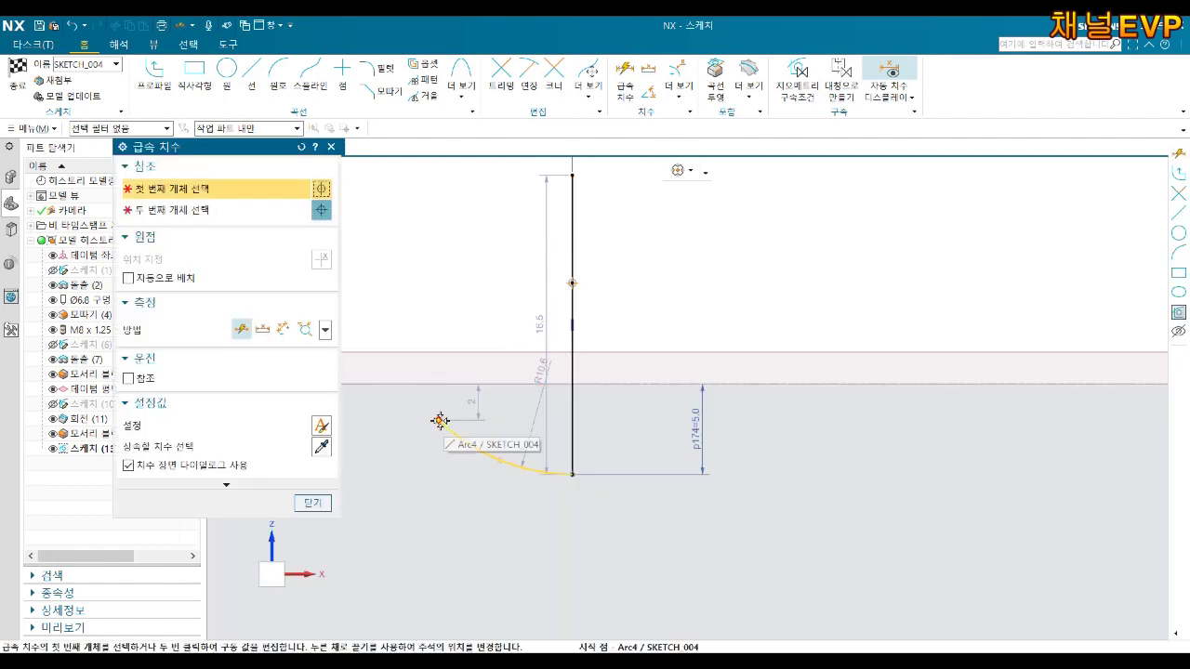
{"action": "left_click", "coordinate": [440, 420]}
{"action": "left_click", "coordinate": [474, 398]}
{"action": "type", "text": "1.667"}
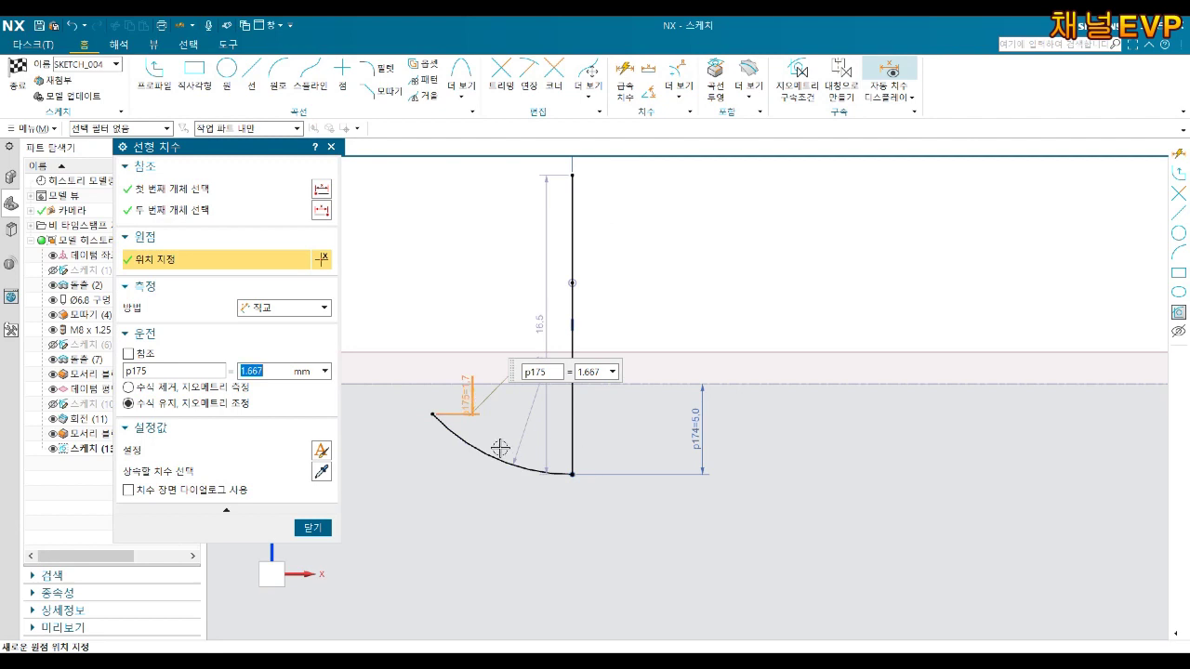
{"action": "key", "text": "Return"}
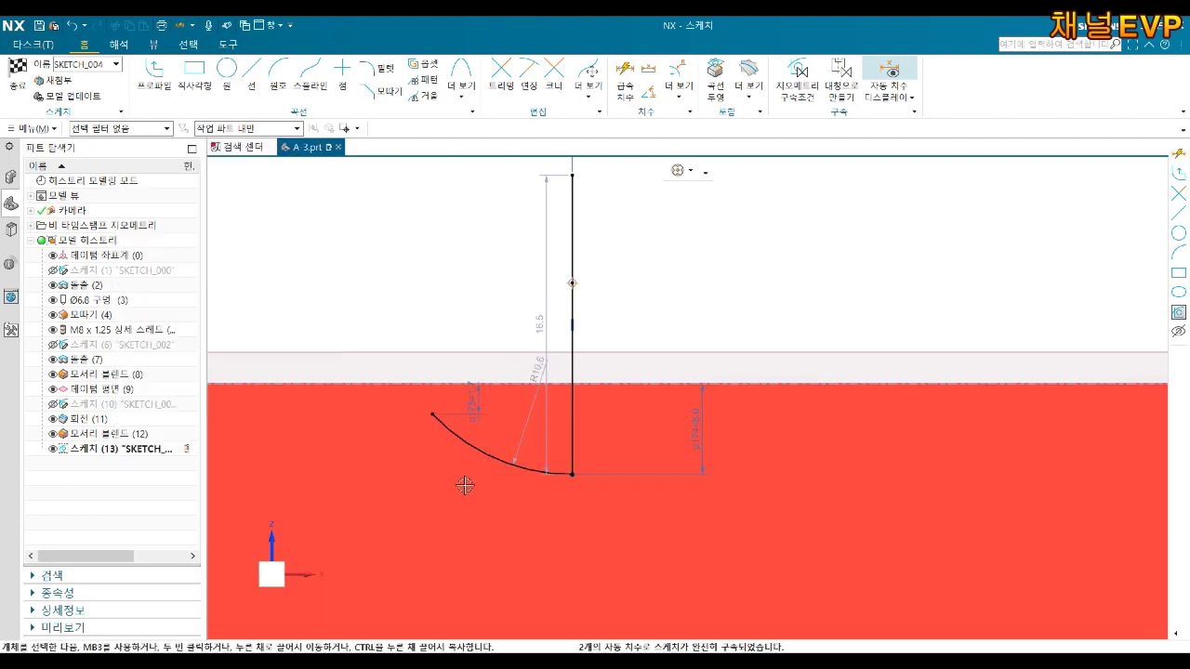
{"action": "key", "text": "Escape"}
Step: Edit the arc's radius dimension to R15
{"action": "double_click", "coordinate": [539, 367]}
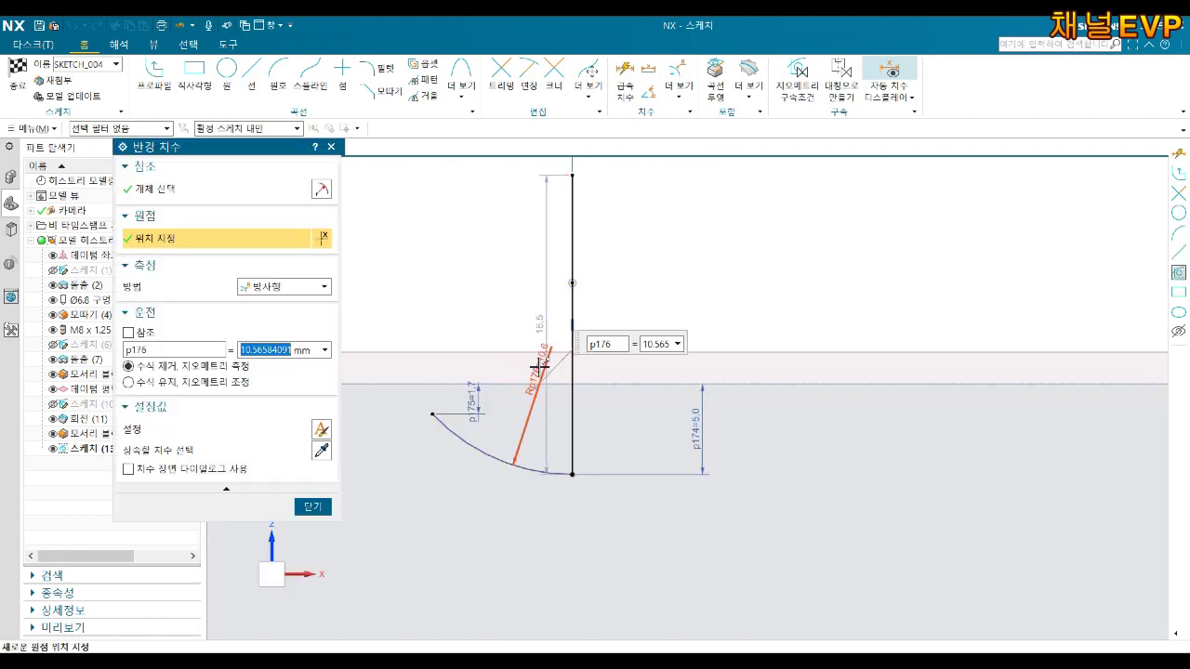
{"action": "type", "text": "10"}
{"action": "key", "text": "Return"}
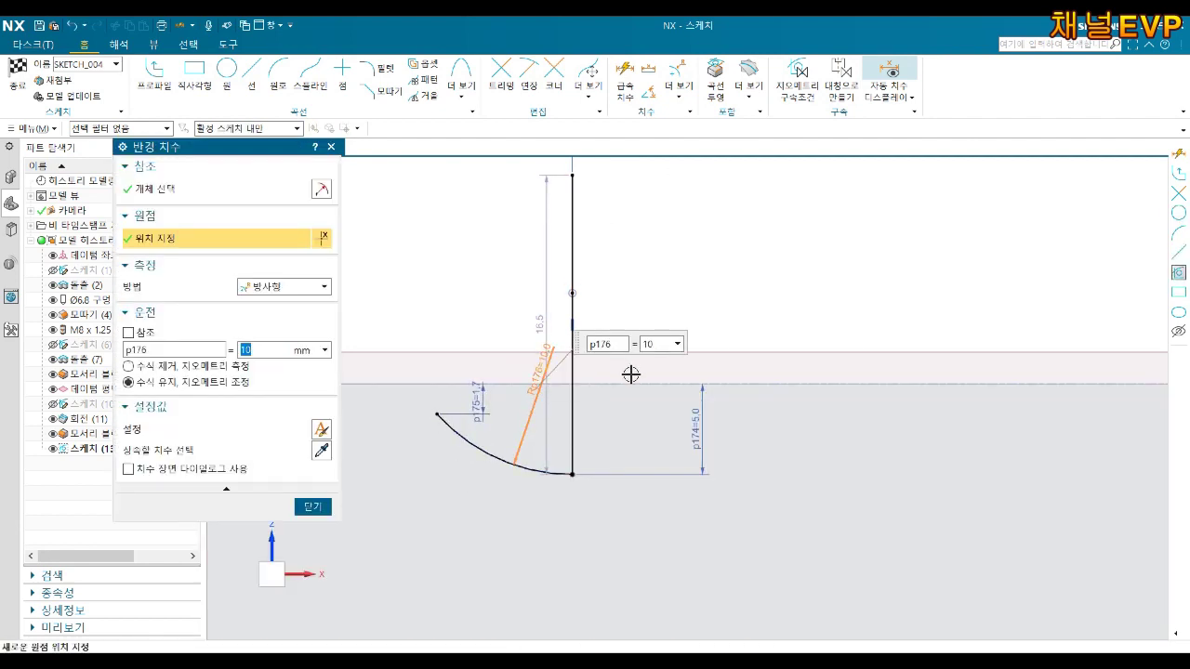
{"action": "middle_click", "coordinate": [563, 407]}
{"action": "double_click", "coordinate": [542, 366]}
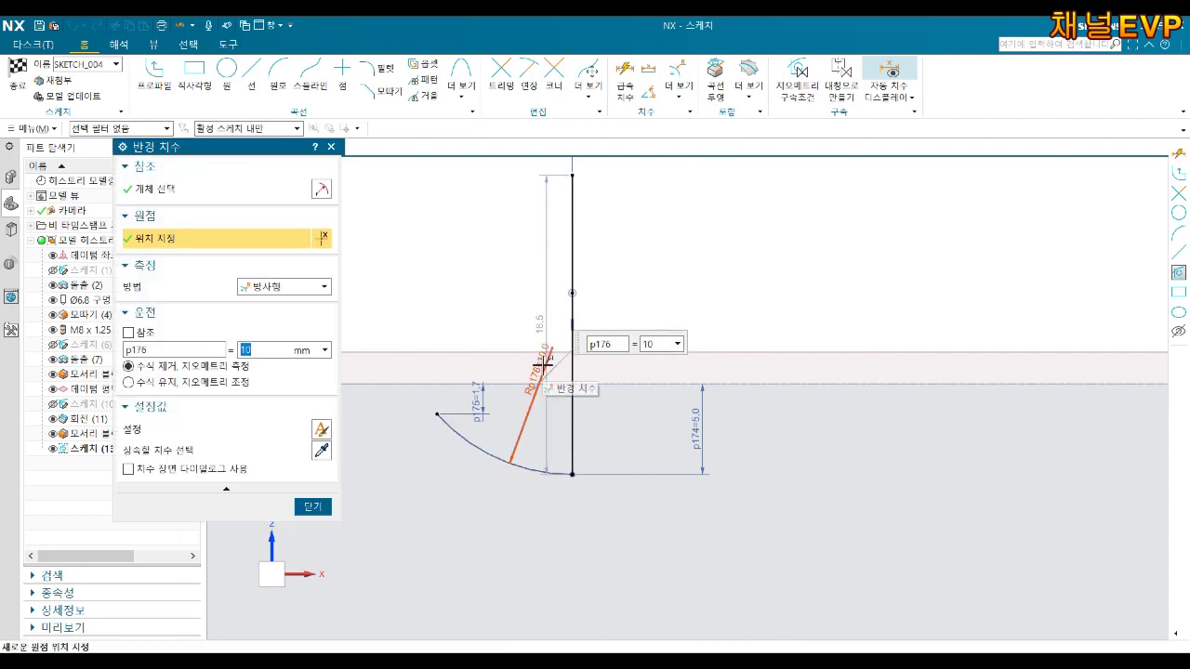
{"action": "type", "text": "15"}
{"action": "key", "text": "Return"}
{"action": "middle_click", "coordinate": [544, 364]}
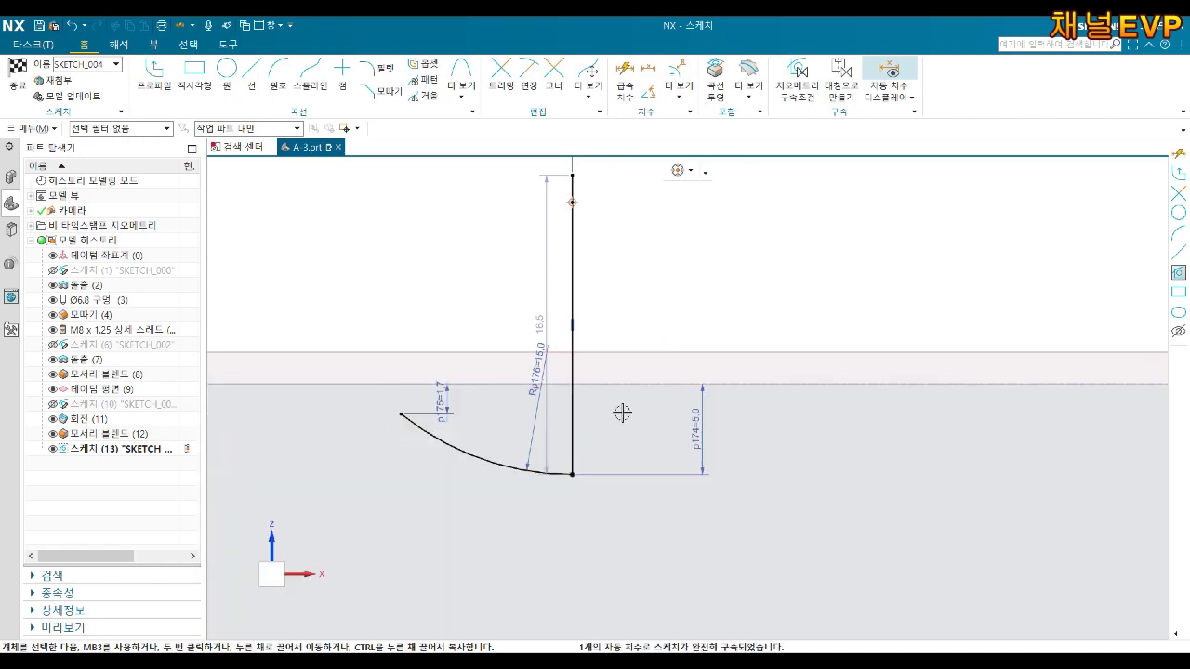
{"action": "mouse_move", "coordinate": [621, 412]}
{"action": "middle_mouse_down"}
{"action": "mouse_move", "coordinate": [630, 407]}
{"action": "mouse_move", "coordinate": [384, 226]}
{"action": "middle_mouse_up"}
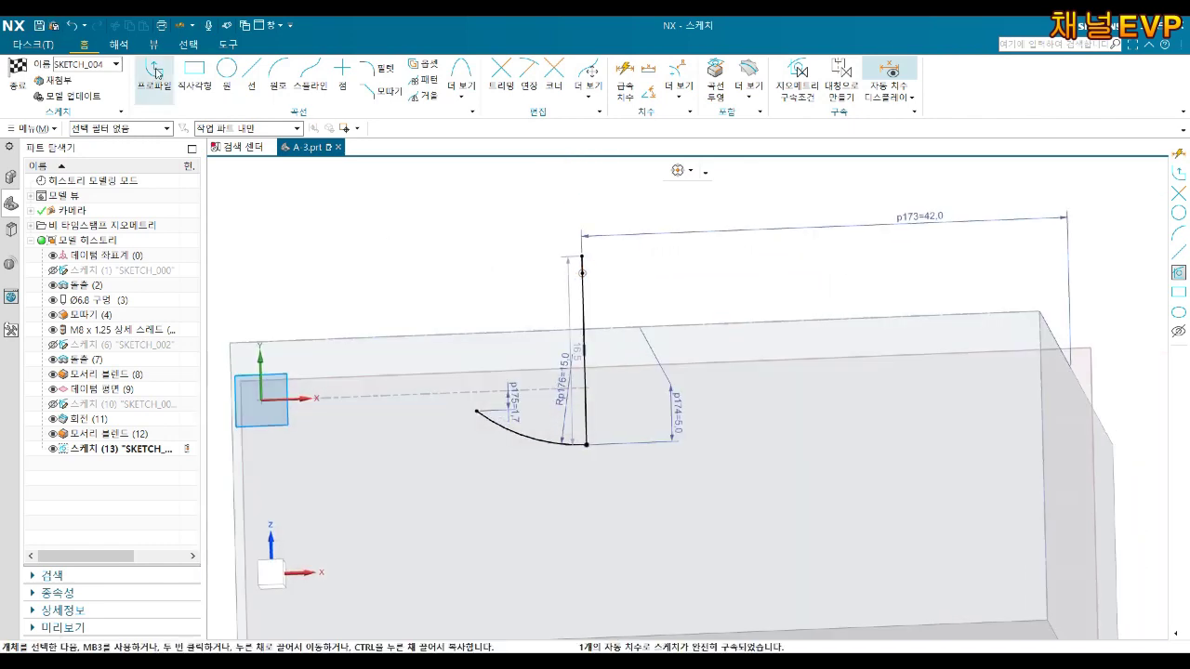
Step: Draw lines from the arc's left end up and across to the vertical line's top, closing the profile
{"action": "left_click", "coordinate": [154, 76]}
{"action": "left_click", "coordinate": [477, 410]}
{"action": "left_click", "coordinate": [474, 277]}
{"action": "left_click", "coordinate": [582, 272]}
{"action": "key", "text": "Escape"}
{"action": "scroll", "coordinate": [558, 267], "scroll_direction": "up", "scroll_amount": 1}
{"action": "scroll", "coordinate": [559, 268], "scroll_direction": "up", "scroll_amount": 2}
{"action": "key", "text": "t"}
{"action": "scroll", "coordinate": [697, 268], "scroll_direction": "down", "scroll_amount": 3}
{"action": "mouse_move", "coordinate": [702, 268]}
{"action": "middle_mouse_down"}
{"action": "mouse_move", "coordinate": [670, 437]}
{"action": "mouse_move", "coordinate": [434, 344]}
{"action": "middle_mouse_up"}
{"action": "key", "text": "Escape"}
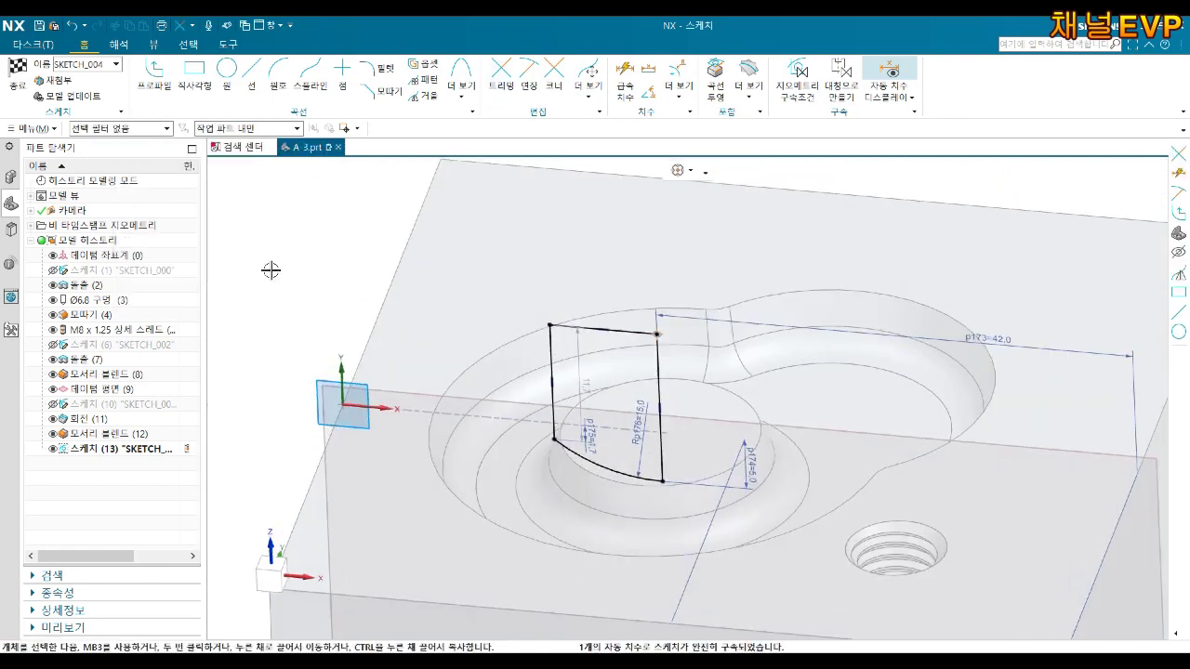
Step: Finish Sketch (13) and start a Revolve using the closed profile as section
{"action": "left_click", "coordinate": [34, 86]}
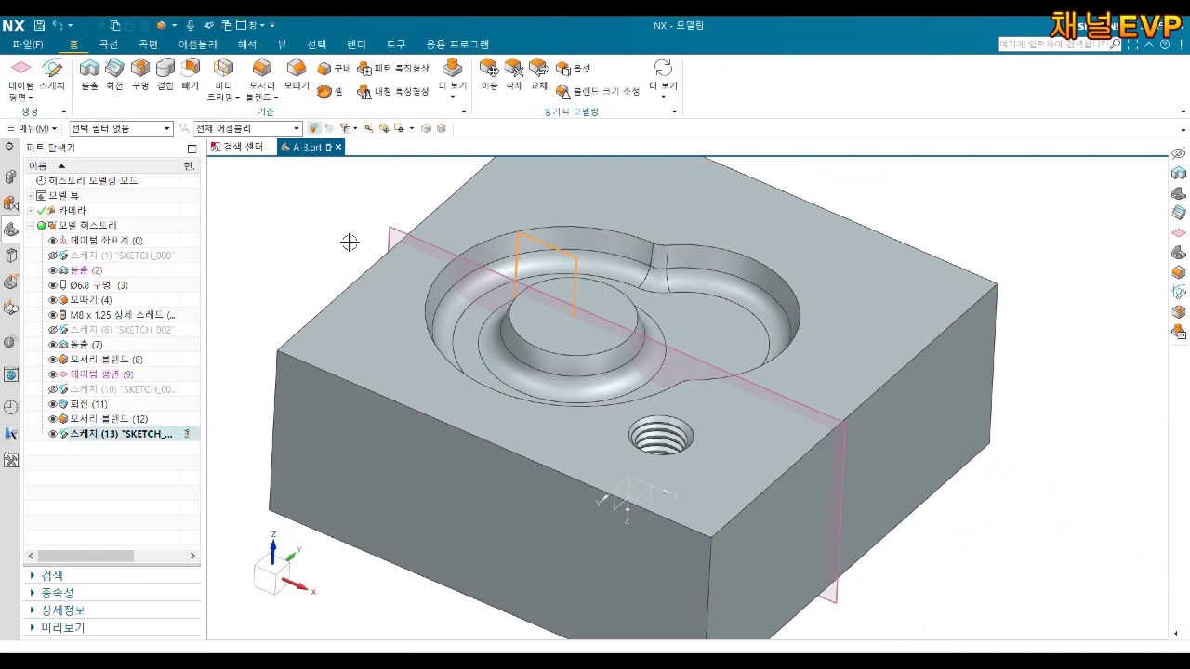
{"action": "left_click", "coordinate": [115, 75]}
{"action": "scroll", "coordinate": [493, 228], "scroll_direction": "up", "scroll_amount": 3}
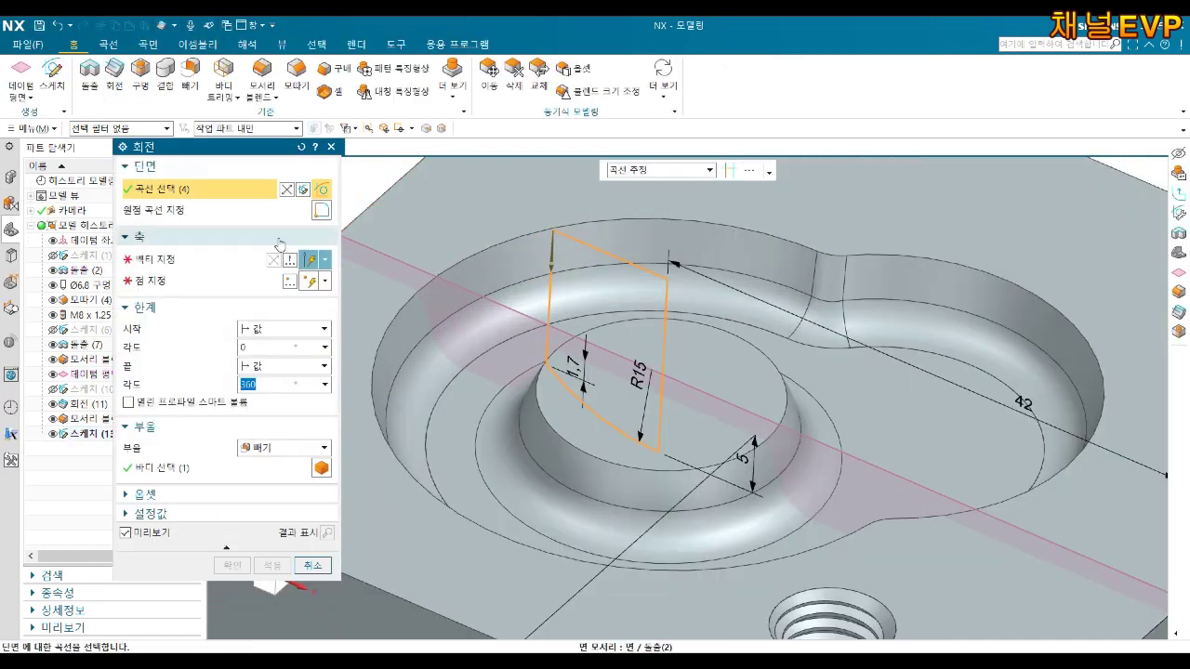
Step: Revolve the profile about the vertical line with Boolean Subtract to cut the domed boss
{"action": "left_click", "coordinate": [205, 262]}
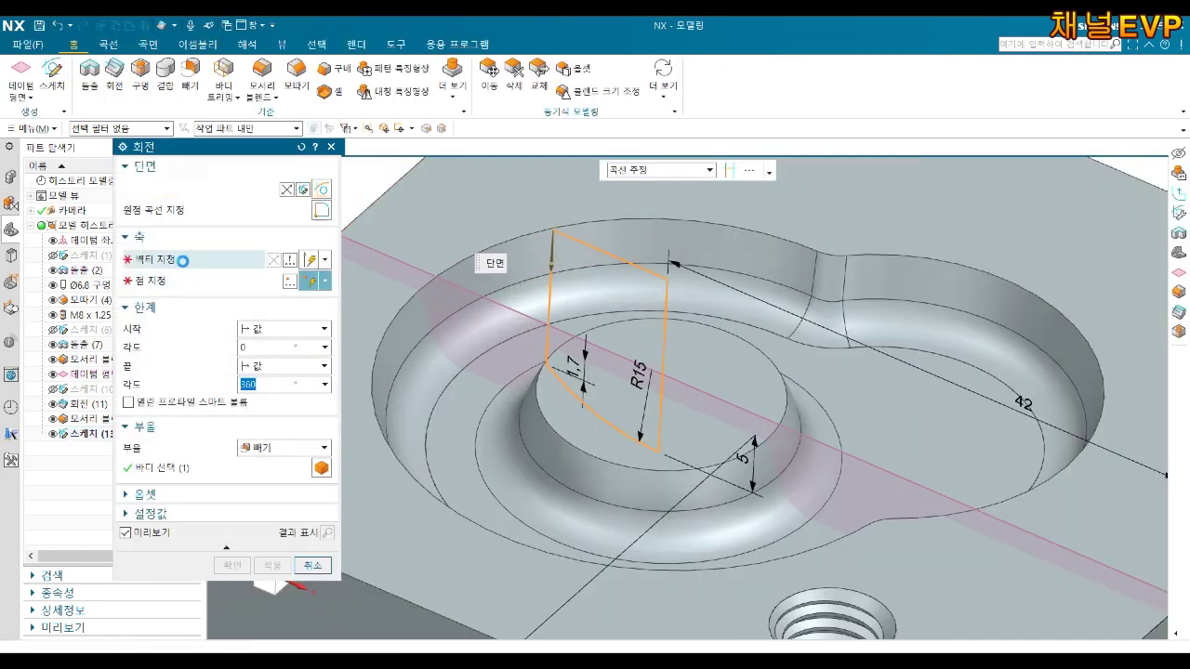
{"action": "left_click", "coordinate": [664, 291]}
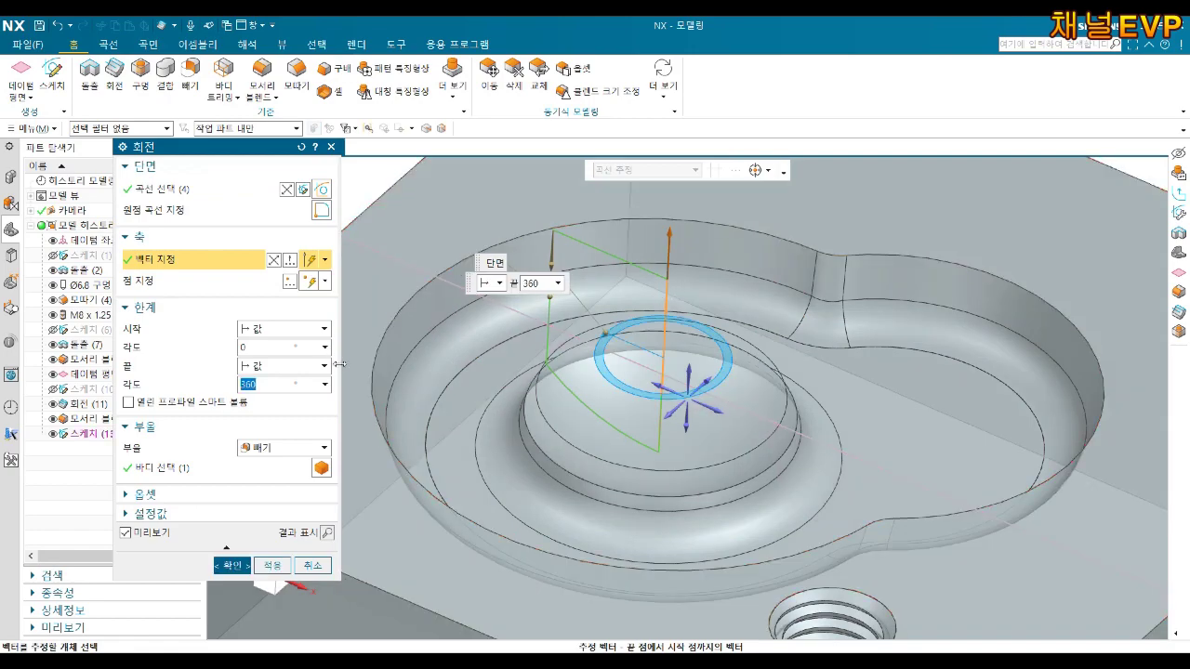
{"action": "middle_click_drag", "start_coordinate": [645, 352], "coordinate": [685, 311]}
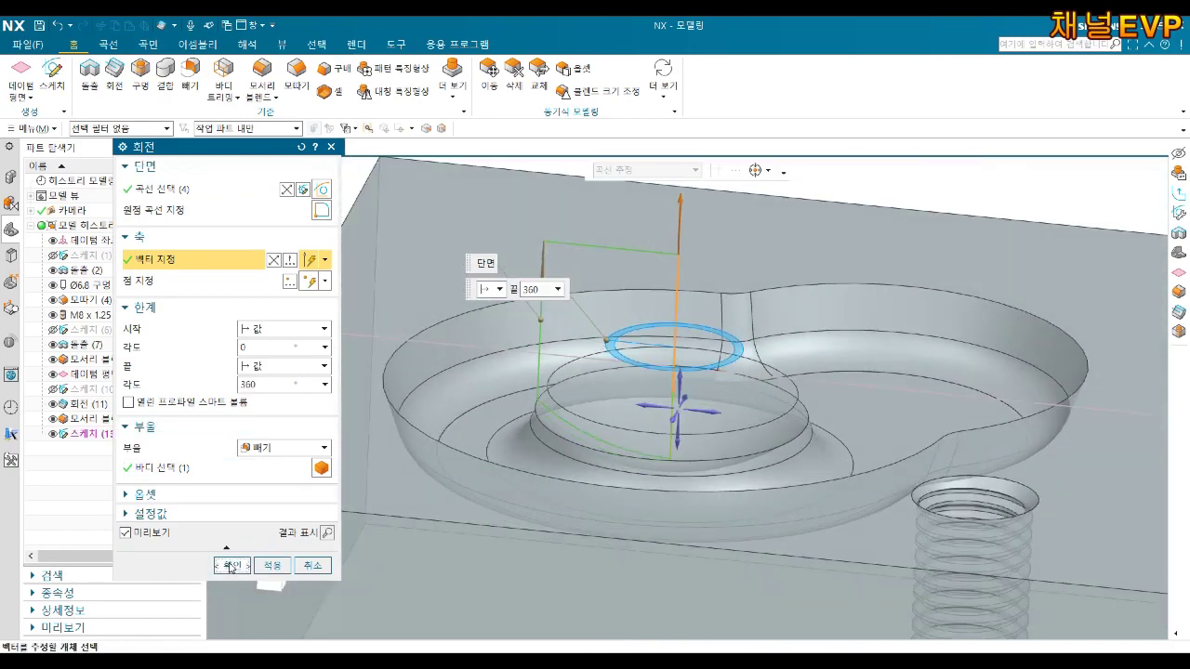
{"action": "left_click", "coordinate": [231, 566]}
{"action": "middle_click_drag", "start_coordinate": [557, 372], "coordinate": [545, 412]}
{"action": "scroll", "coordinate": [580, 241], "scroll_direction": "up", "scroll_amount": 3}
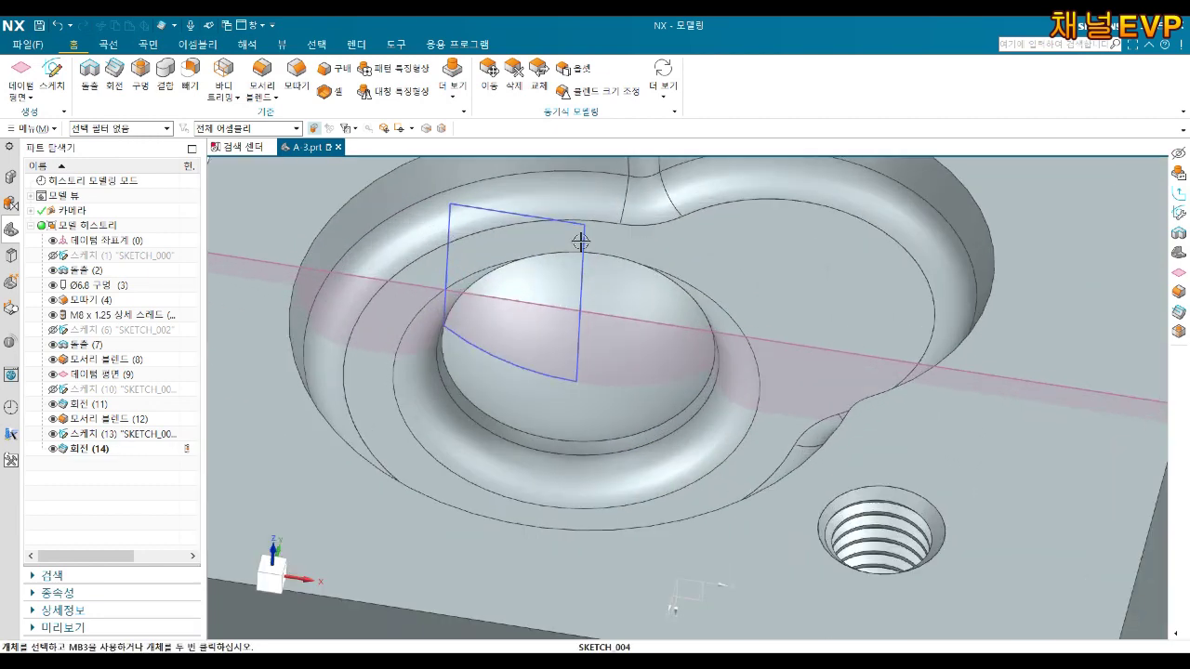
Step: Hide the sketch and the datum plane
{"action": "right_click", "coordinate": [565, 222]}
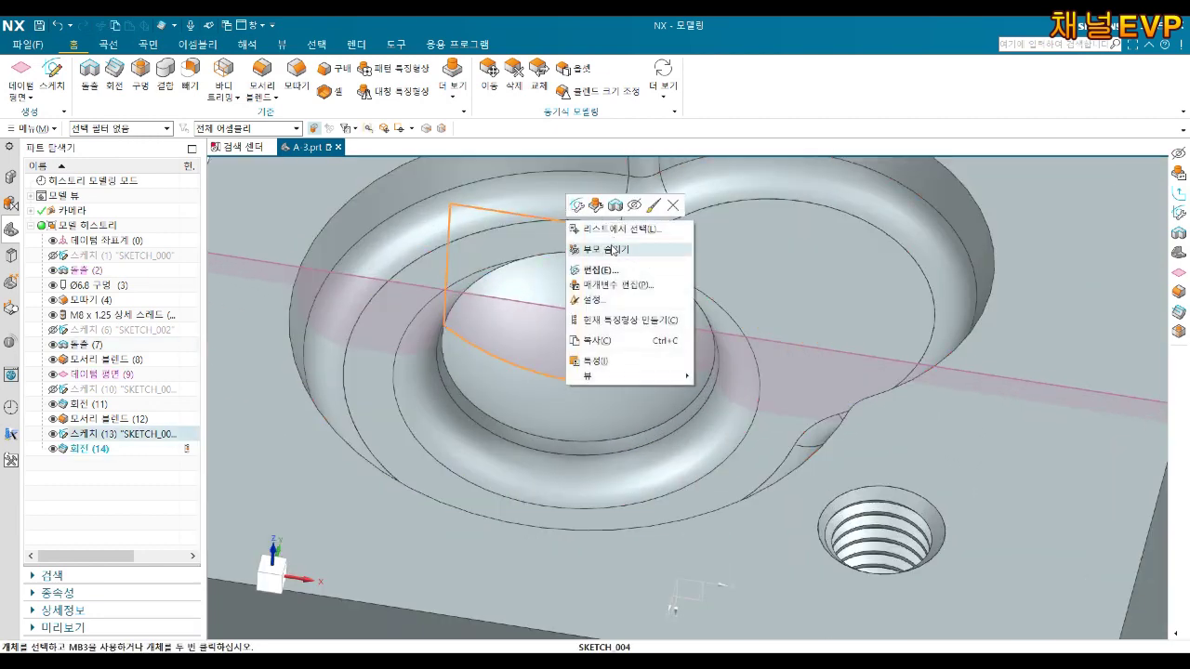
{"action": "middle_click_drag", "start_coordinate": [624, 207], "coordinate": [625, 215]}
{"action": "scroll", "coordinate": [635, 212], "scroll_direction": "down", "scroll_amount": 3}
{"action": "right_click", "coordinate": [400, 213]}
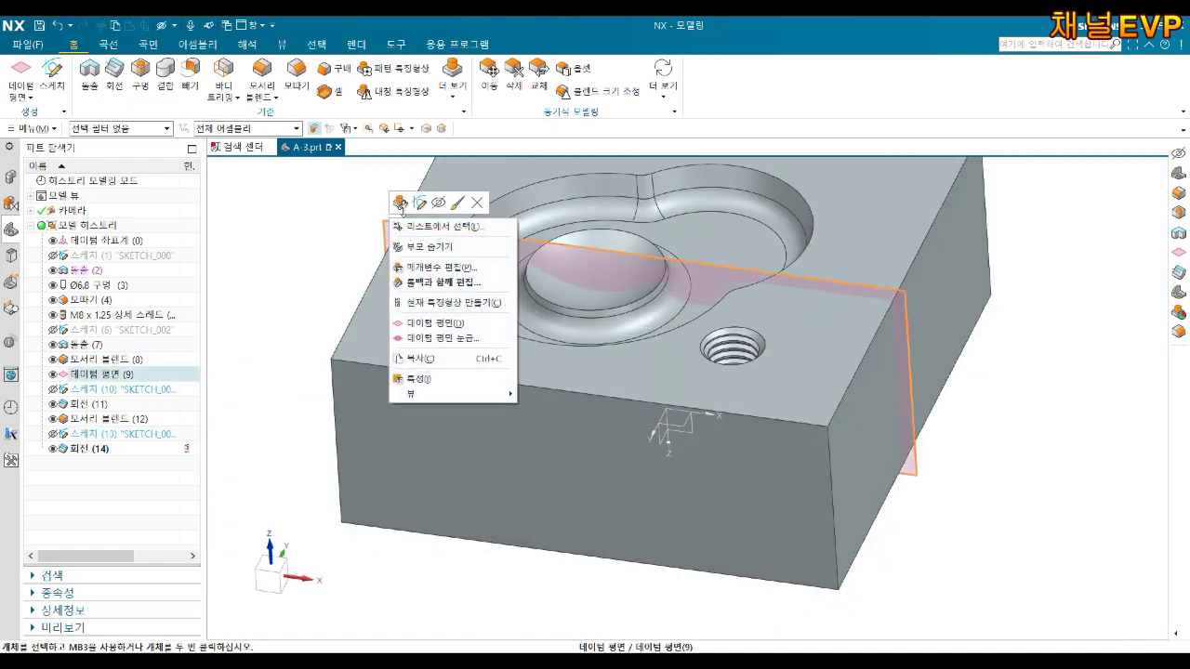
{"action": "left_click", "coordinate": [438, 203]}
{"action": "scroll", "coordinate": [638, 258], "scroll_direction": "up", "scroll_amount": 3}
{"action": "mouse_move", "coordinate": [637, 257]}
{"action": "middle_mouse_down"}
{"action": "mouse_move", "coordinate": [672, 226]}
{"action": "mouse_move", "coordinate": [667, 254]}
{"action": "middle_mouse_up"}
{"action": "scroll", "coordinate": [651, 297], "scroll_direction": "down", "scroll_amount": 3}
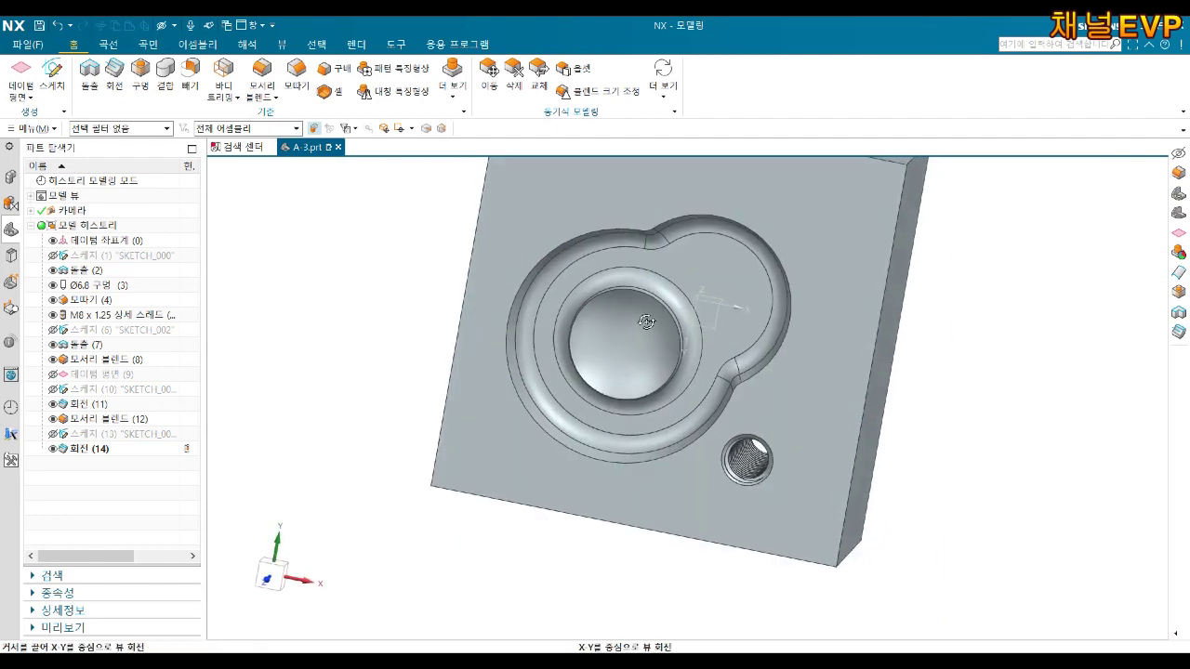
Step: Return to the Home view and orbit around the threaded hole to inspect the cut
{"action": "key", "text": "Home"}
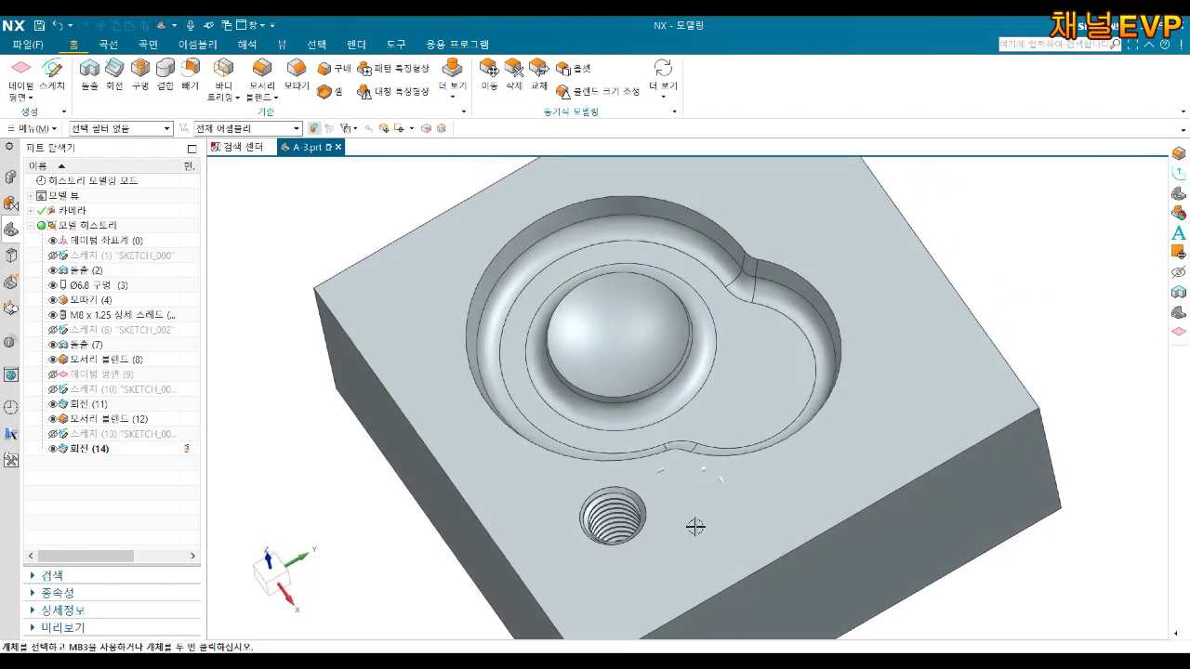
{"action": "scroll", "coordinate": [696, 524], "scroll_direction": "up", "scroll_amount": 5}
{"action": "mouse_move", "coordinate": [650, 520]}
{"action": "middle_mouse_down"}
{"action": "mouse_move", "coordinate": [632, 412]}
{"action": "mouse_move", "coordinate": [646, 450]}
{"action": "mouse_move", "coordinate": [745, 270]}
{"action": "middle_mouse_up"}
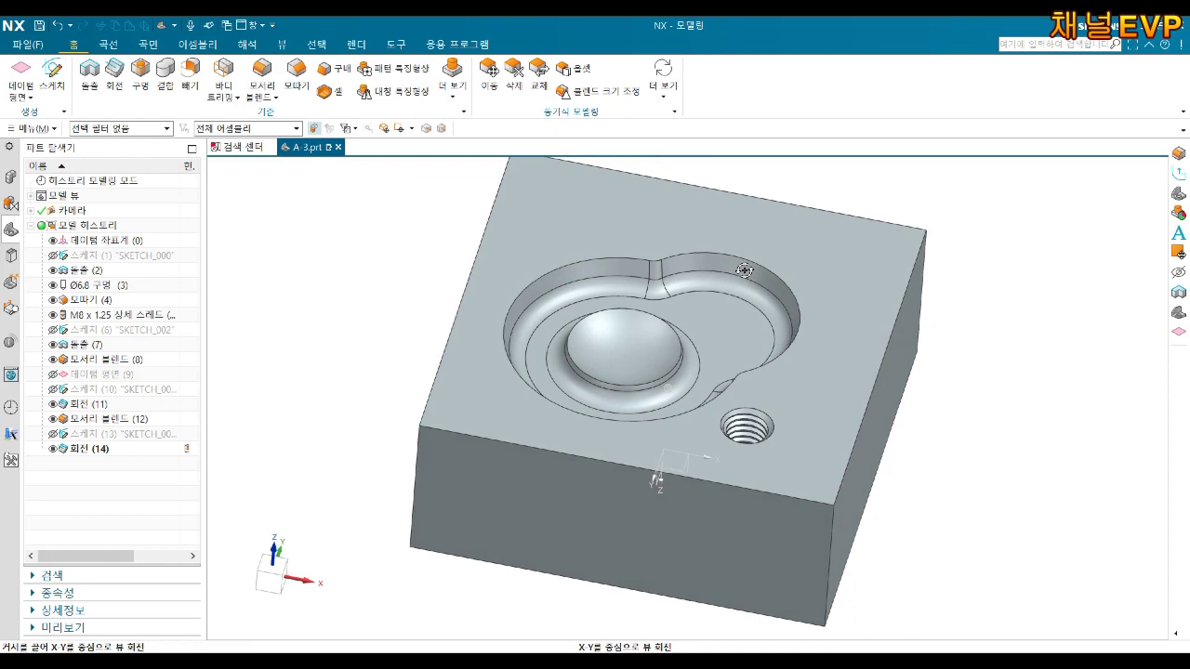
{"action": "key", "text": "Home"}
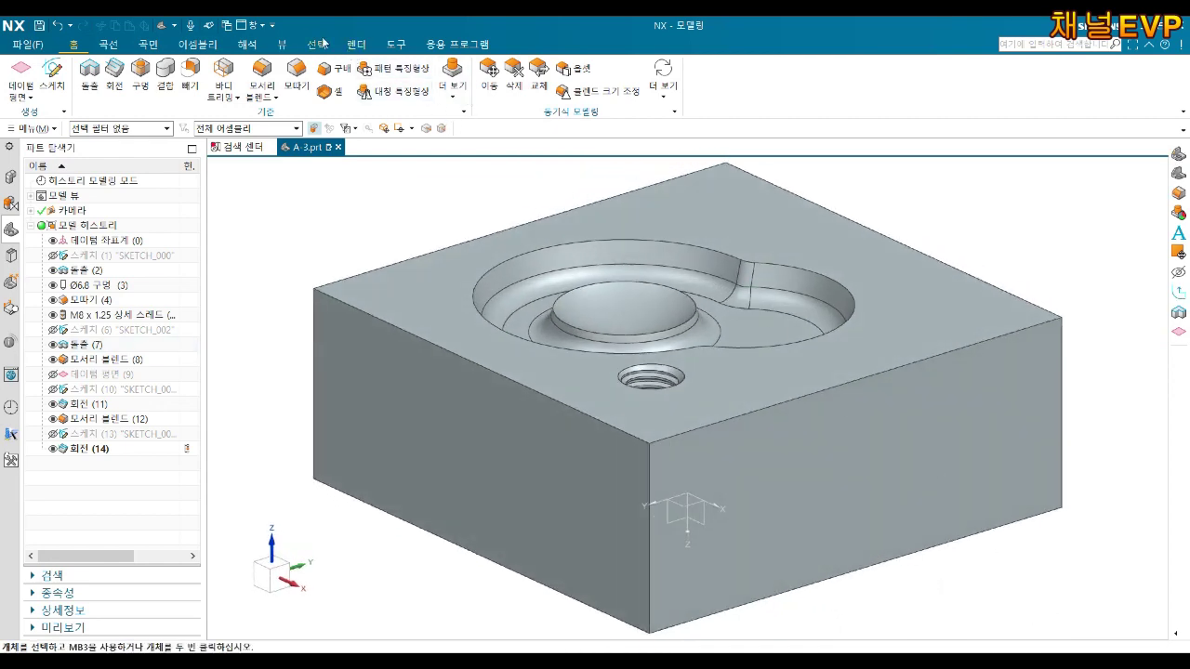
Step: Use Edit Object Display to set the solid body's colour to magenta
{"action": "left_click", "coordinate": [281, 43]}
{"action": "left_click", "coordinate": [948, 106]}
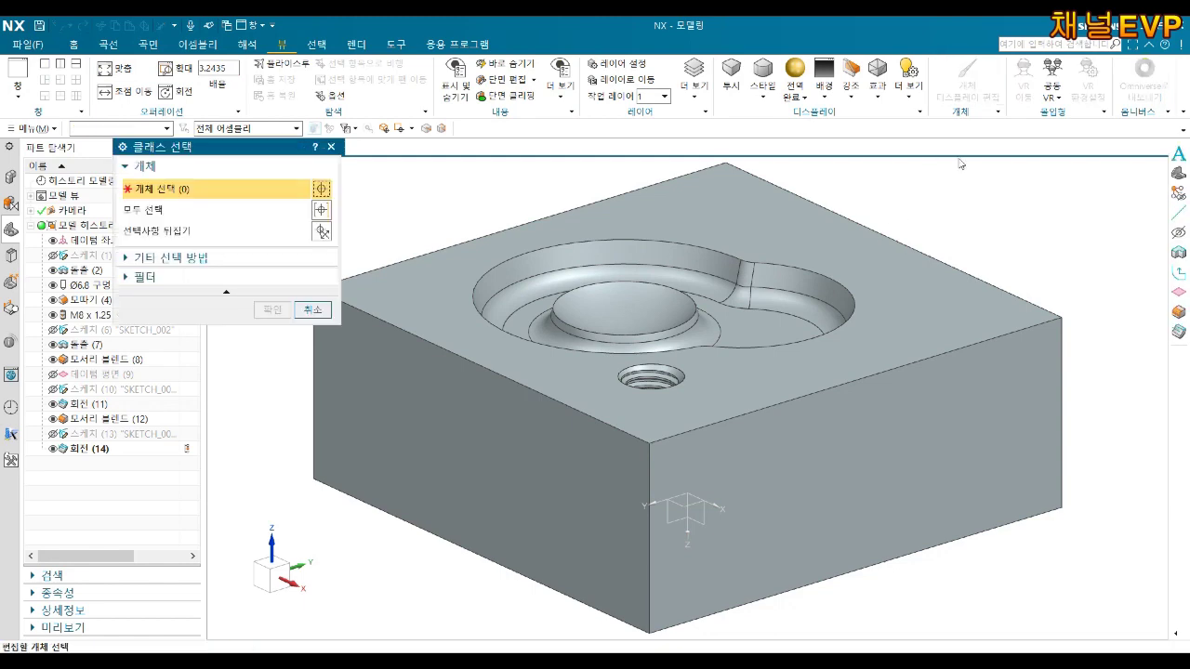
{"action": "left_click", "coordinate": [914, 295]}
{"action": "middle_click", "coordinate": [551, 239]}
{"action": "left_click", "coordinate": [293, 235]}
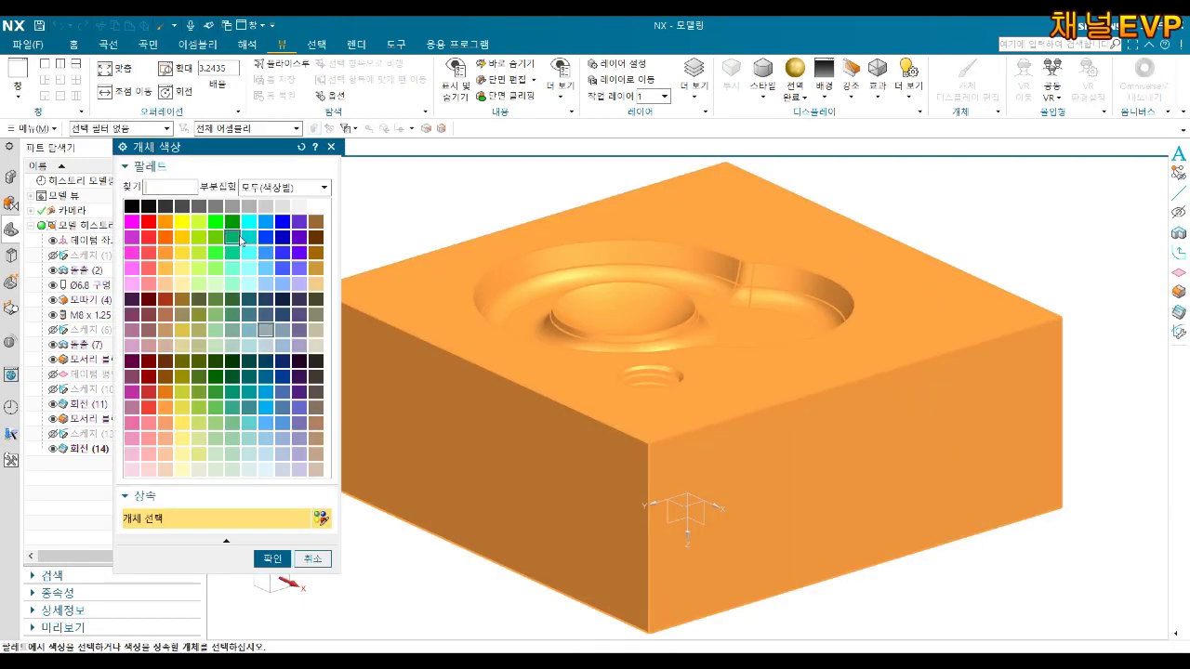
{"action": "left_click", "coordinate": [259, 564]}
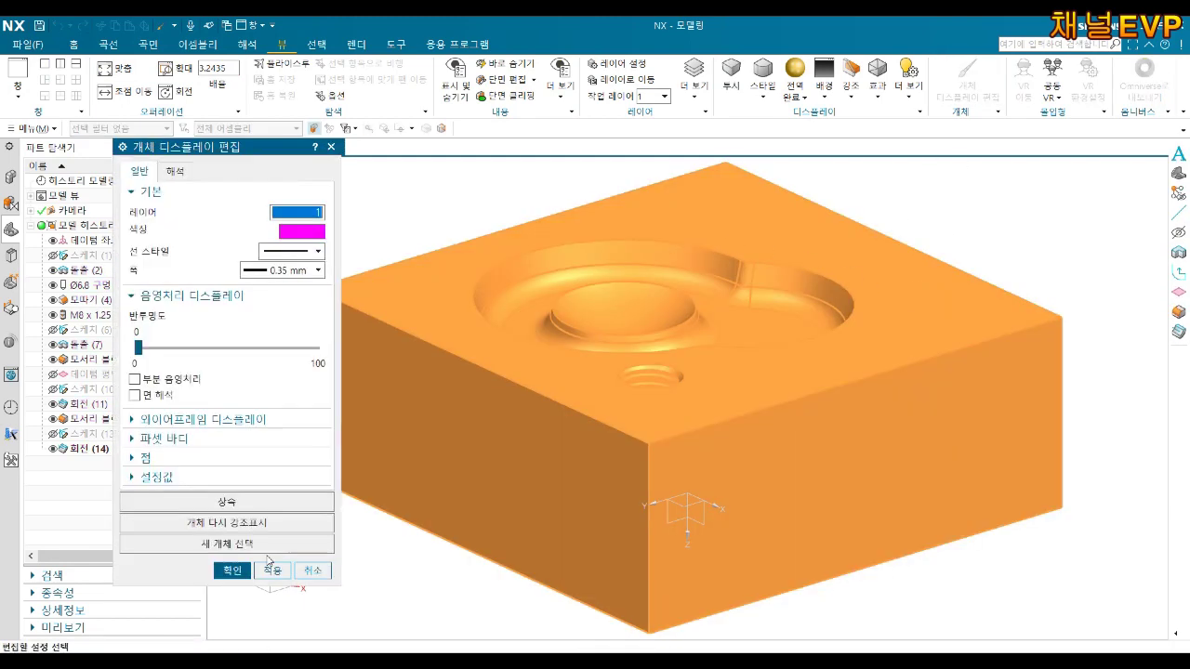
{"action": "left_click", "coordinate": [232, 567]}
{"action": "scroll", "coordinate": [401, 512], "scroll_direction": "up", "scroll_amount": 3}
{"action": "mouse_move", "coordinate": [531, 452]}
{"action": "middle_mouse_down"}
{"action": "mouse_move", "coordinate": [521, 476]}
{"action": "mouse_move", "coordinate": [629, 412]}
{"action": "middle_mouse_up"}
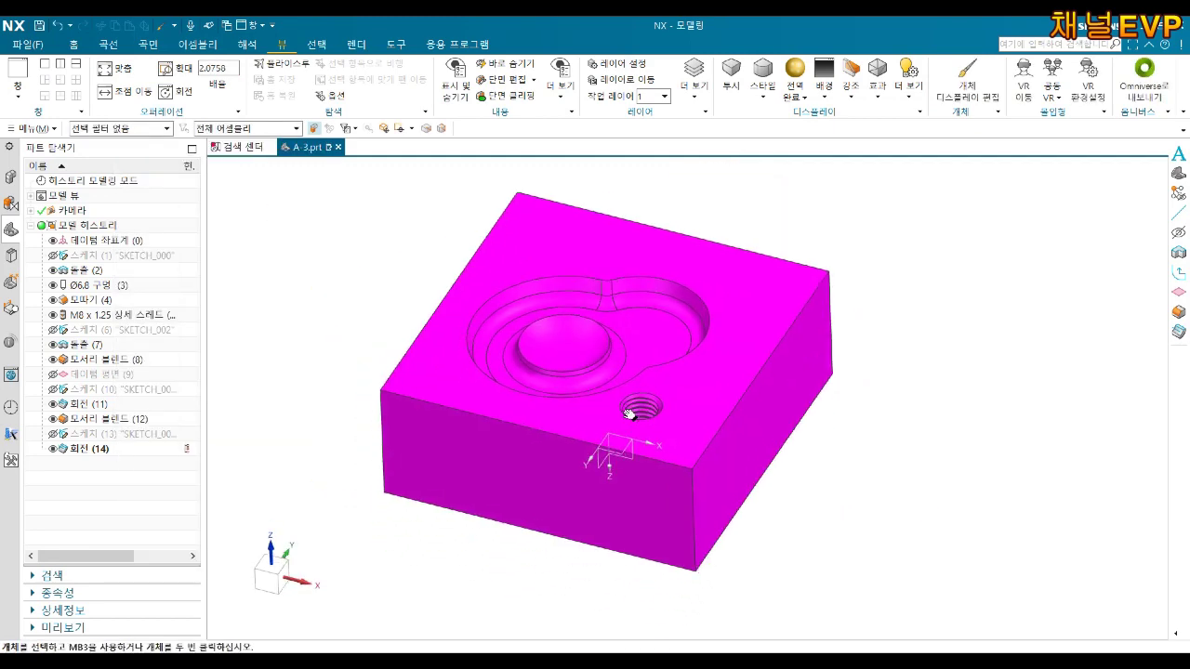
{"action": "scroll", "coordinate": [630, 412], "scroll_direction": "down", "scroll_amount": 2}
{"action": "middle_click_drag", "start_coordinate": [453, 269], "coordinate": [479, 252]}
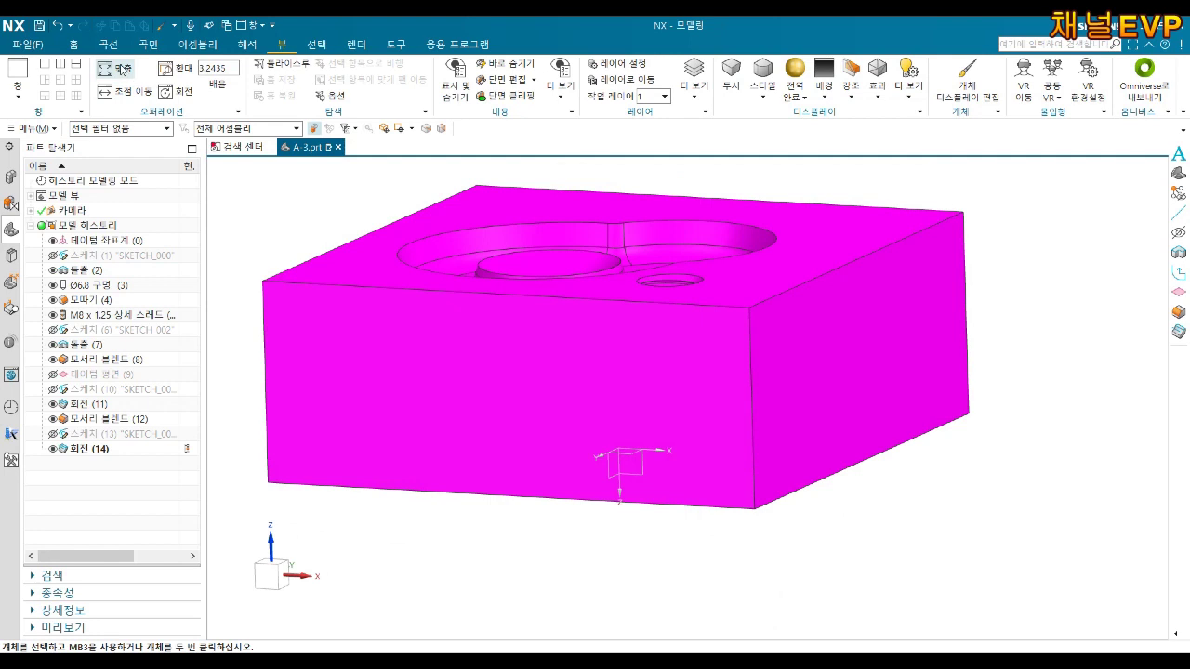
Step: Create On Face text 컴퓨터응용가공산업기사 실기3 on the front face, guided by the bottom edge, 3.5 mm high
{"action": "left_click", "coordinate": [110, 45]}
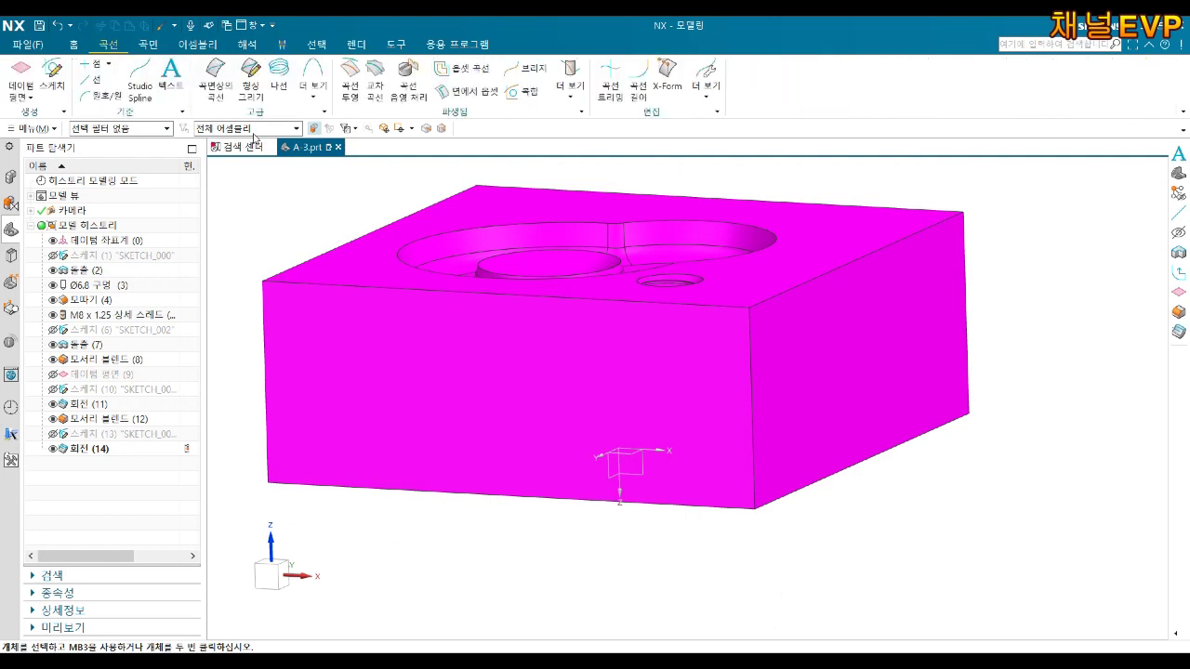
{"action": "left_click", "coordinate": [170, 74]}
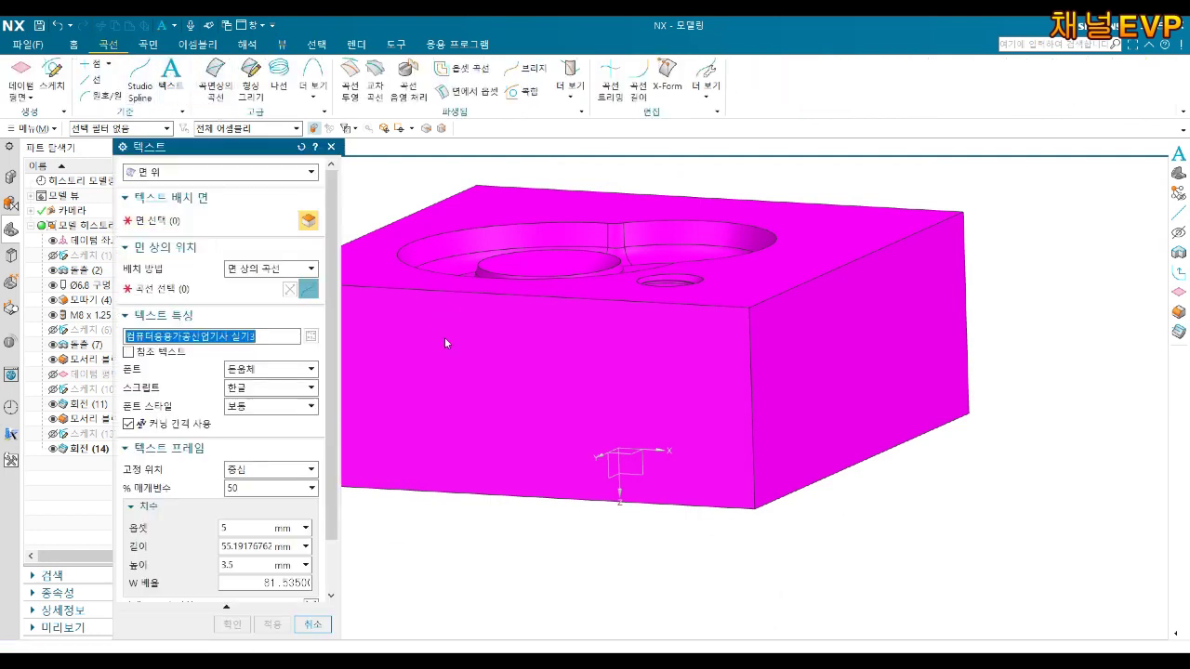
{"action": "left_click", "coordinate": [490, 361]}
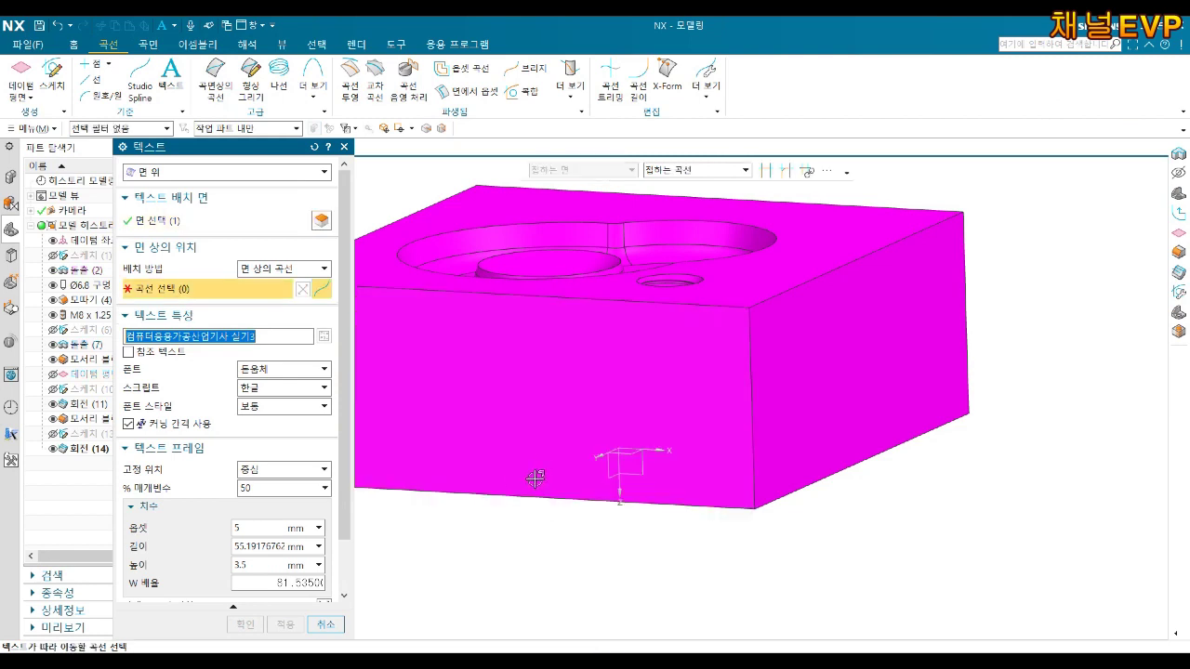
{"action": "left_click", "coordinate": [507, 498]}
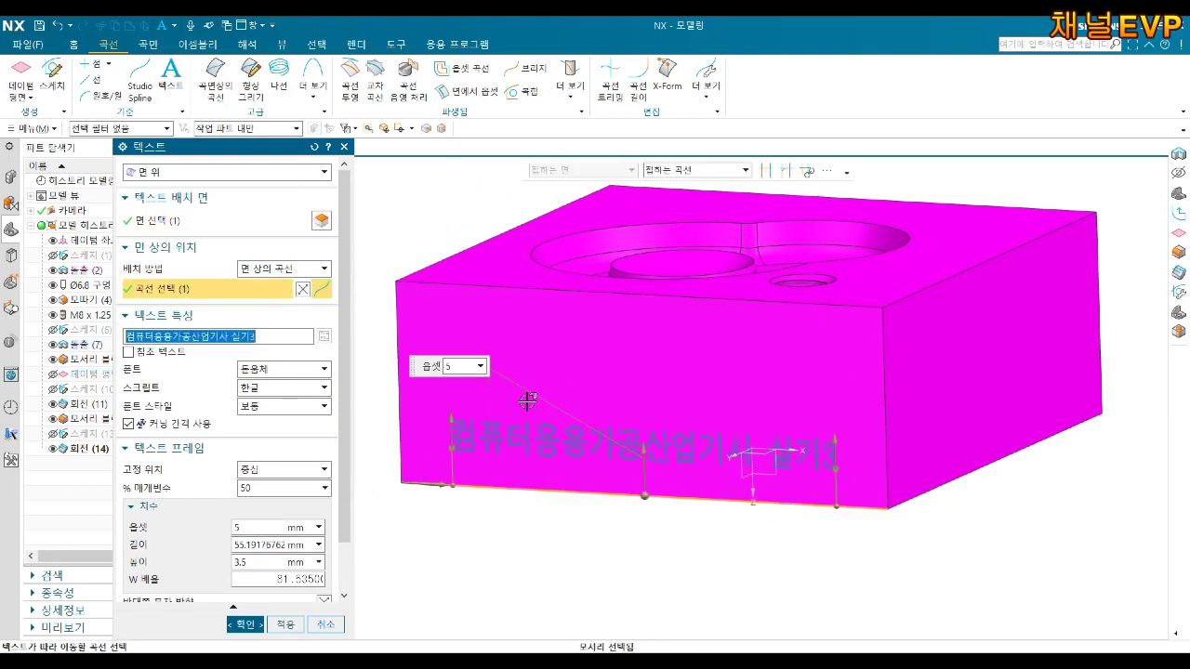
{"action": "left_click", "coordinate": [279, 358]}
{"action": "scroll", "coordinate": [275, 429], "scroll_direction": "down", "scroll_amount": 1}
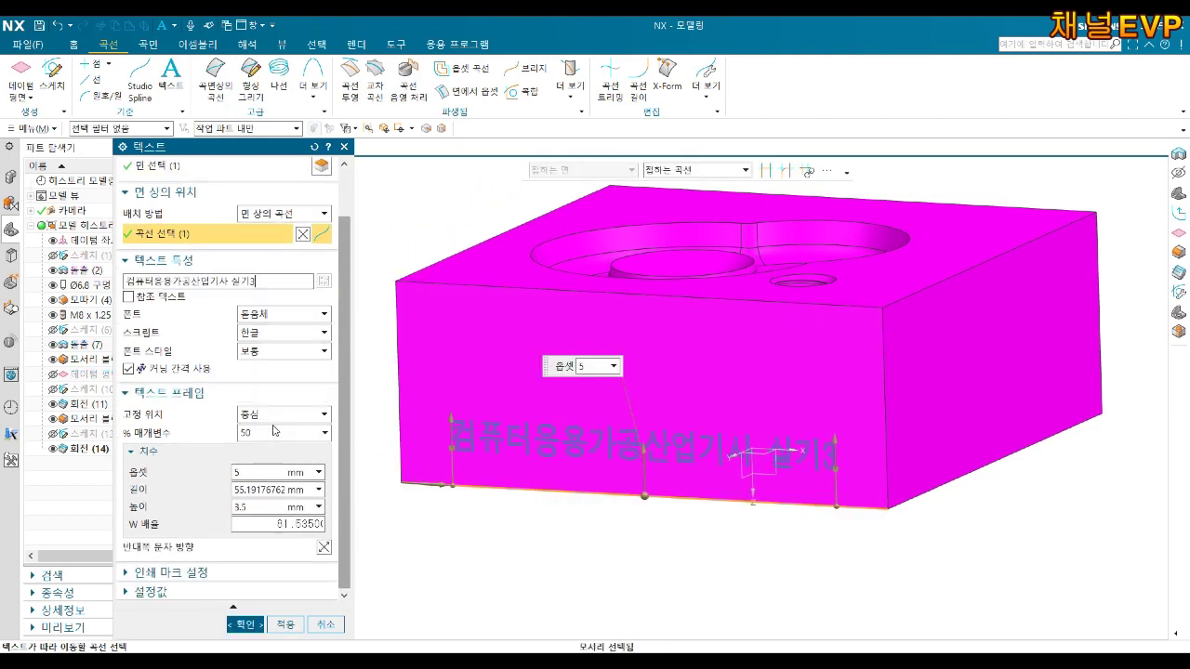
{"action": "left_click", "coordinate": [249, 630]}
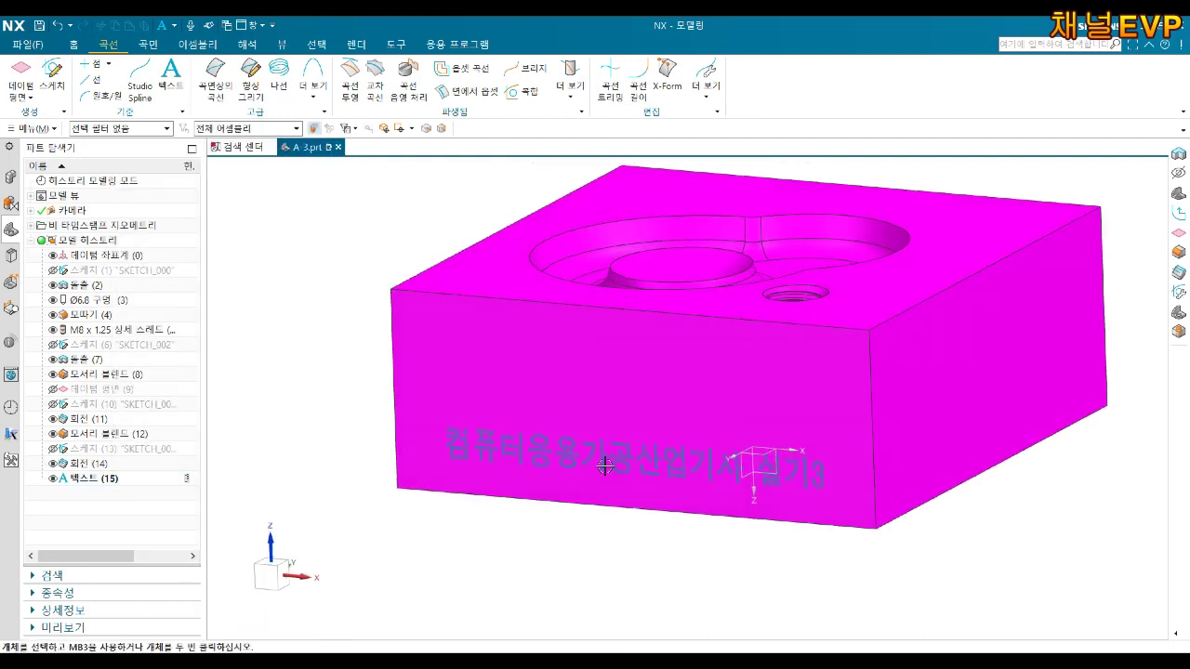
{"action": "scroll", "coordinate": [609, 453], "scroll_direction": "up", "scroll_amount": 2}
{"action": "left_click", "coordinate": [72, 45]}
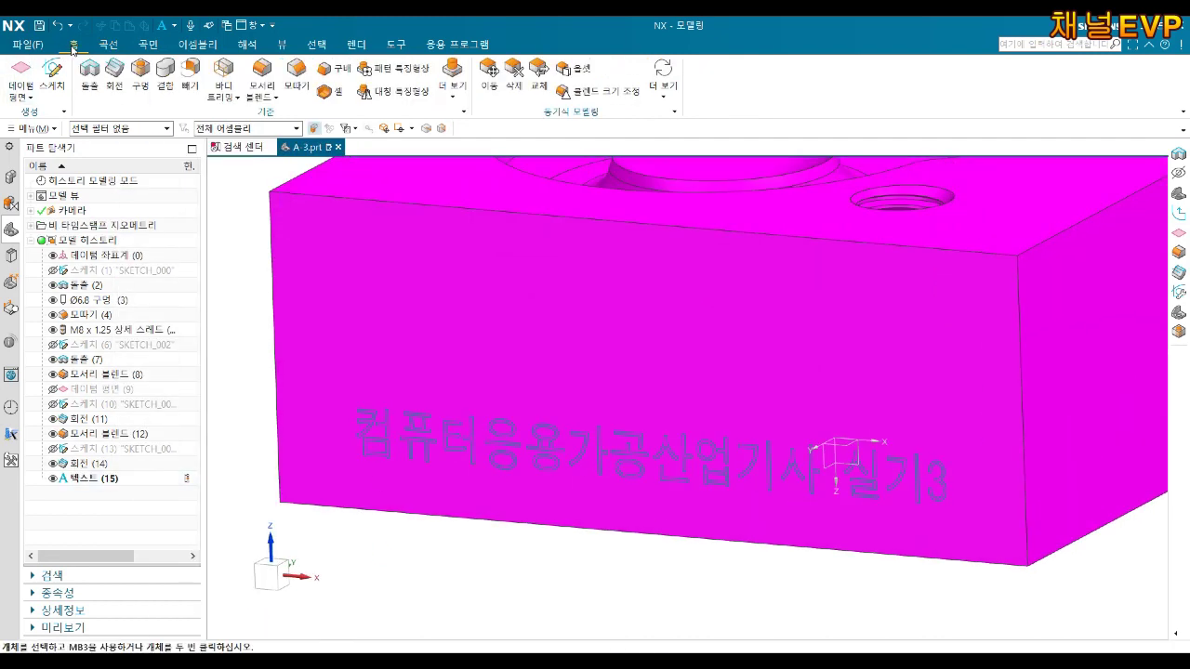
Step: Extrude the text curves 0 to 0.1 mm with Boolean Subtract to engrave the lettering
{"action": "left_click", "coordinate": [90, 74]}
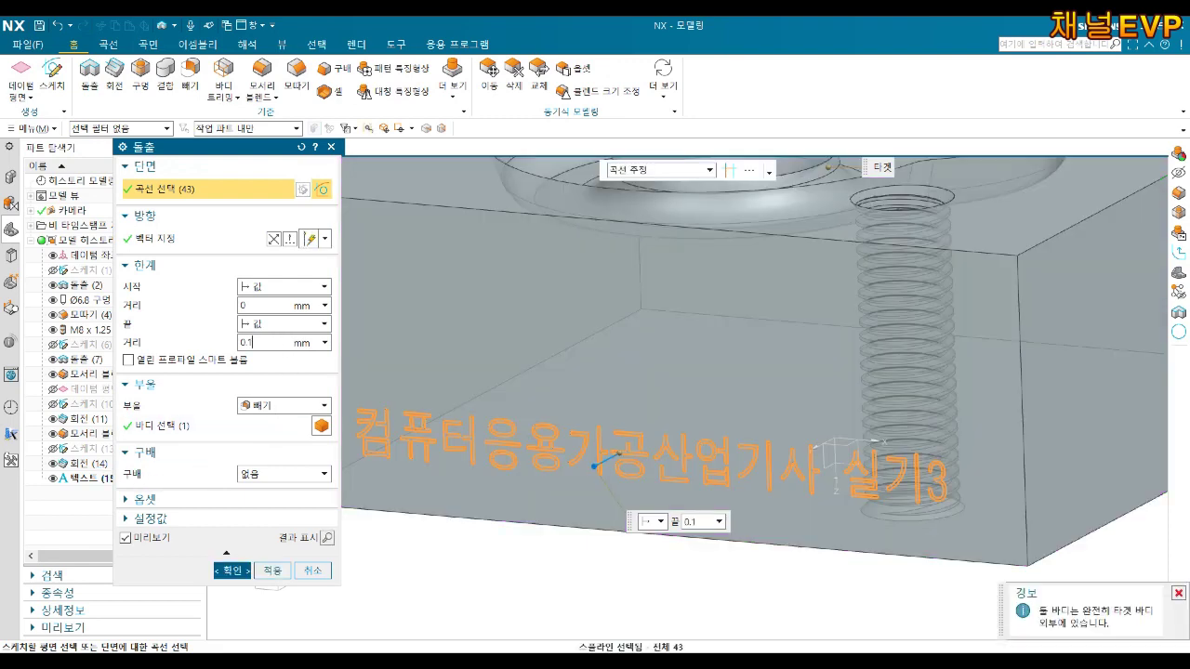
{"action": "scroll", "coordinate": [576, 484], "scroll_direction": "up", "scroll_amount": 2}
{"action": "scroll", "coordinate": [576, 483], "scroll_direction": "up", "scroll_amount": 3}
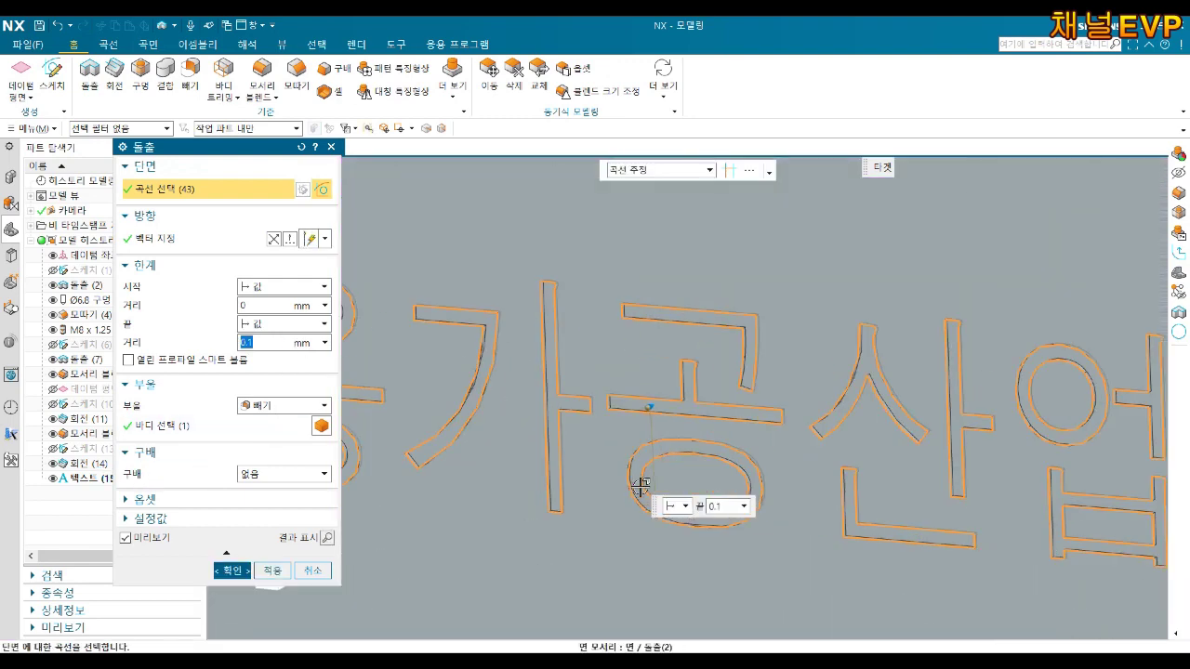
{"action": "left_click", "coordinate": [230, 575]}
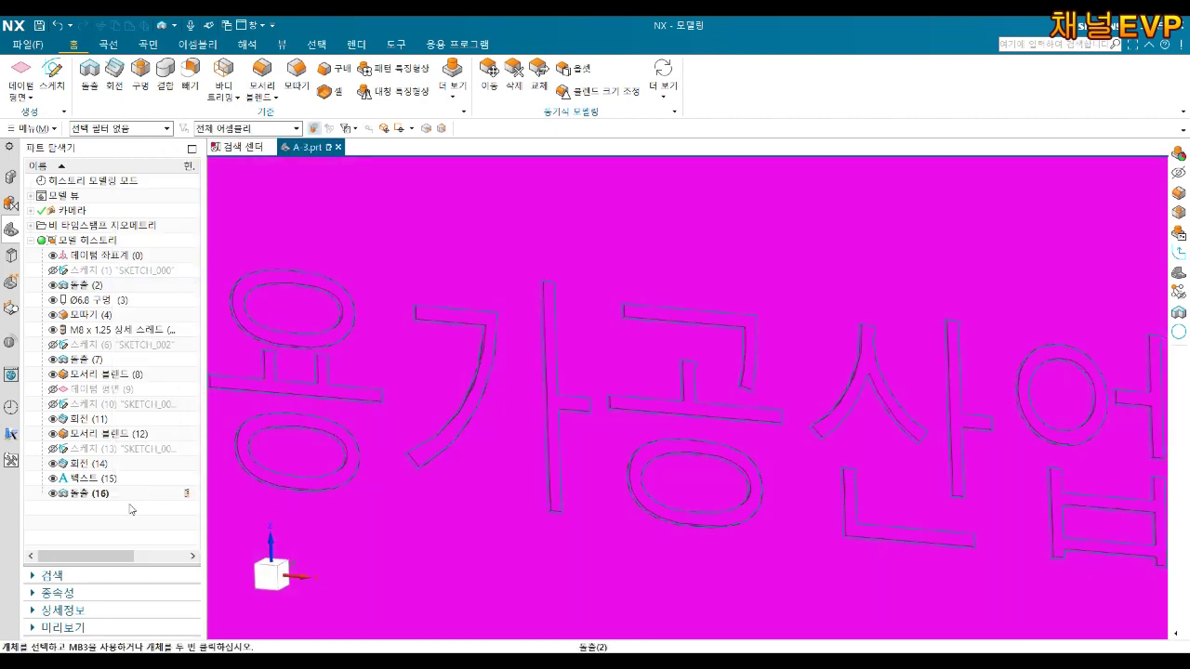
Step: Hide the Text (15) curves
{"action": "right_click", "coordinate": [105, 482]}
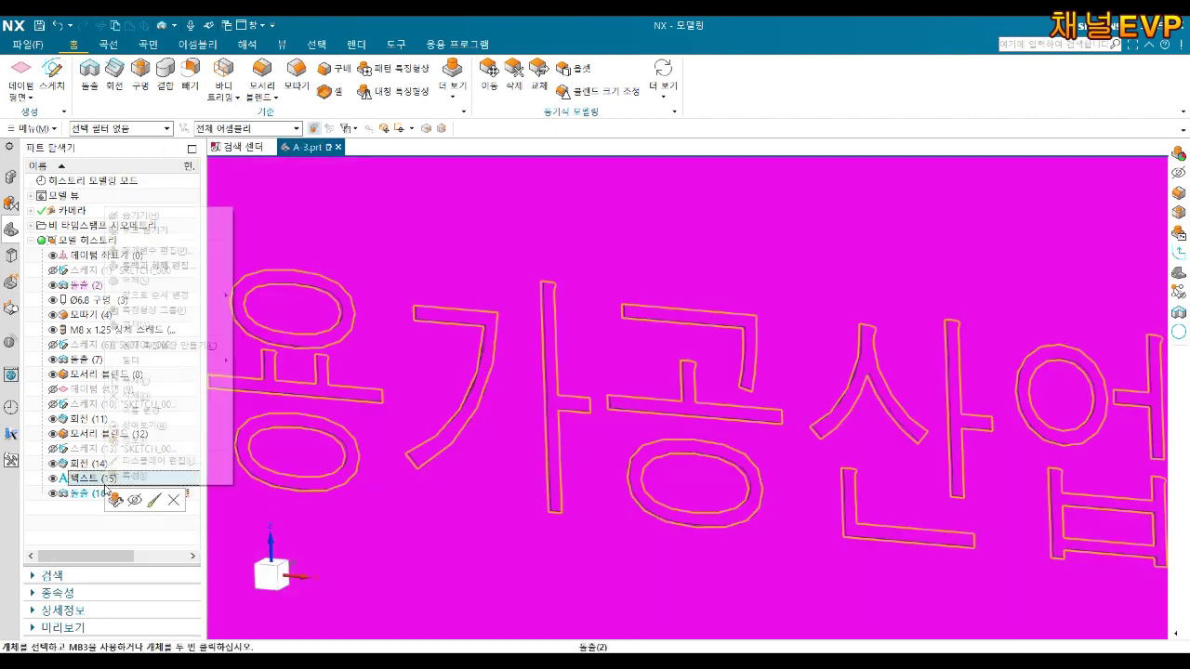
{"action": "left_click", "coordinate": [136, 503]}
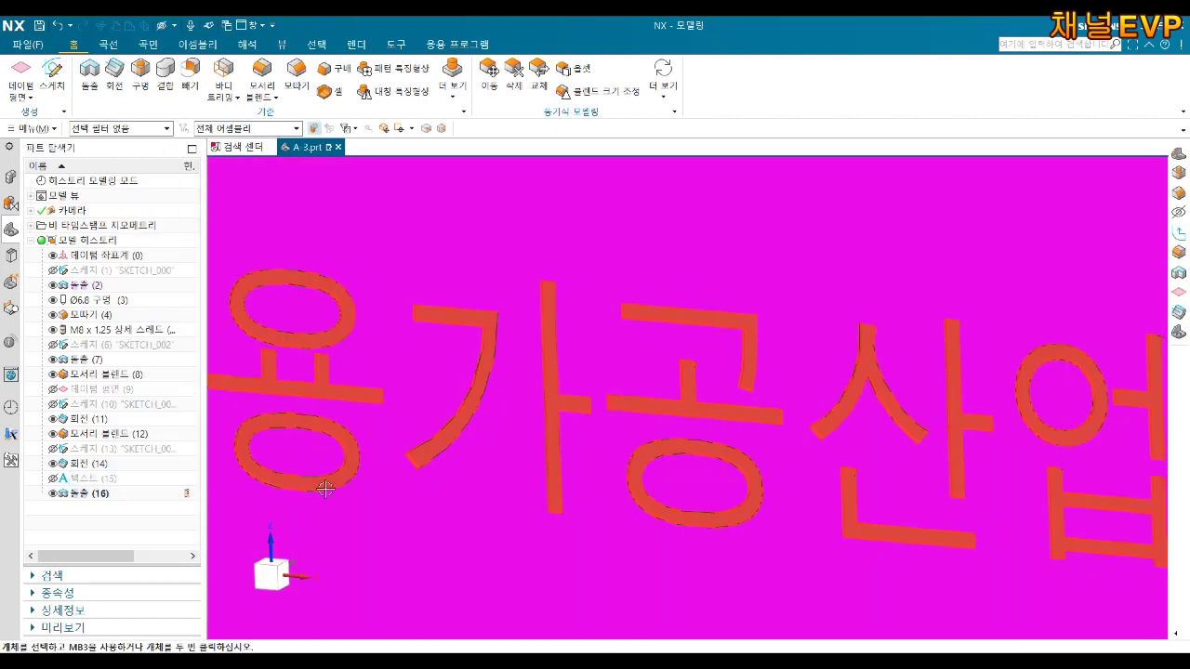
{"action": "scroll", "coordinate": [391, 437], "scroll_direction": "down", "scroll_amount": 5}
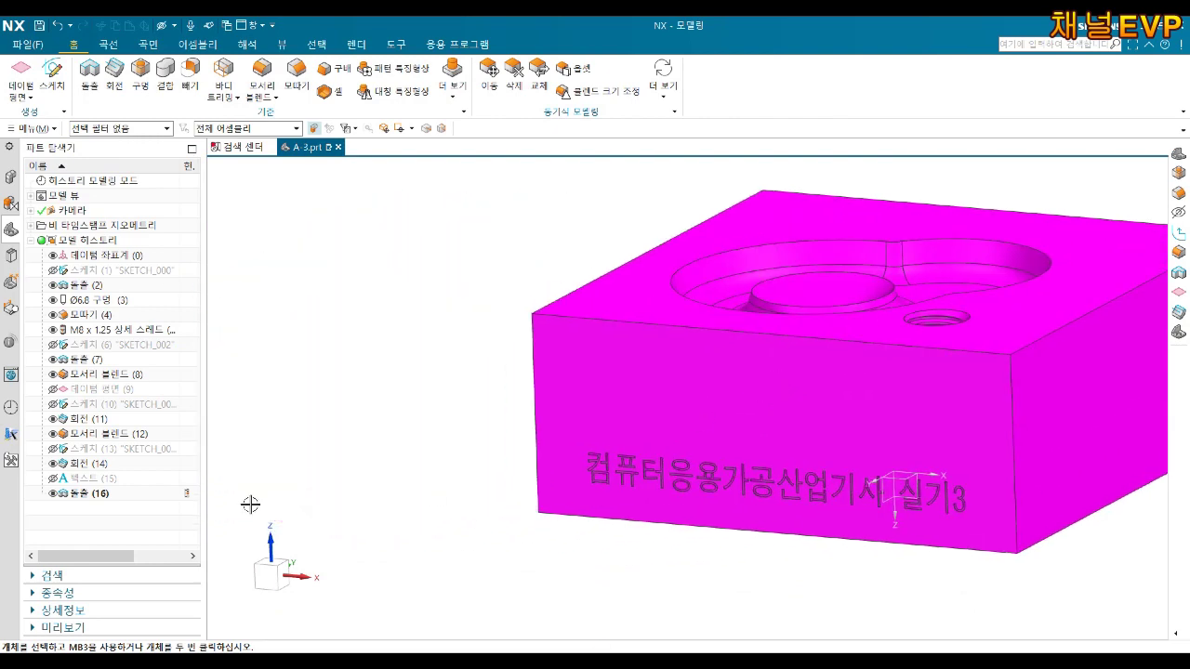
Step: Assign black feature face colour to the Extrude (16) engraving
{"action": "right_click", "coordinate": [107, 495]}
{"action": "left_click", "coordinate": [184, 318]}
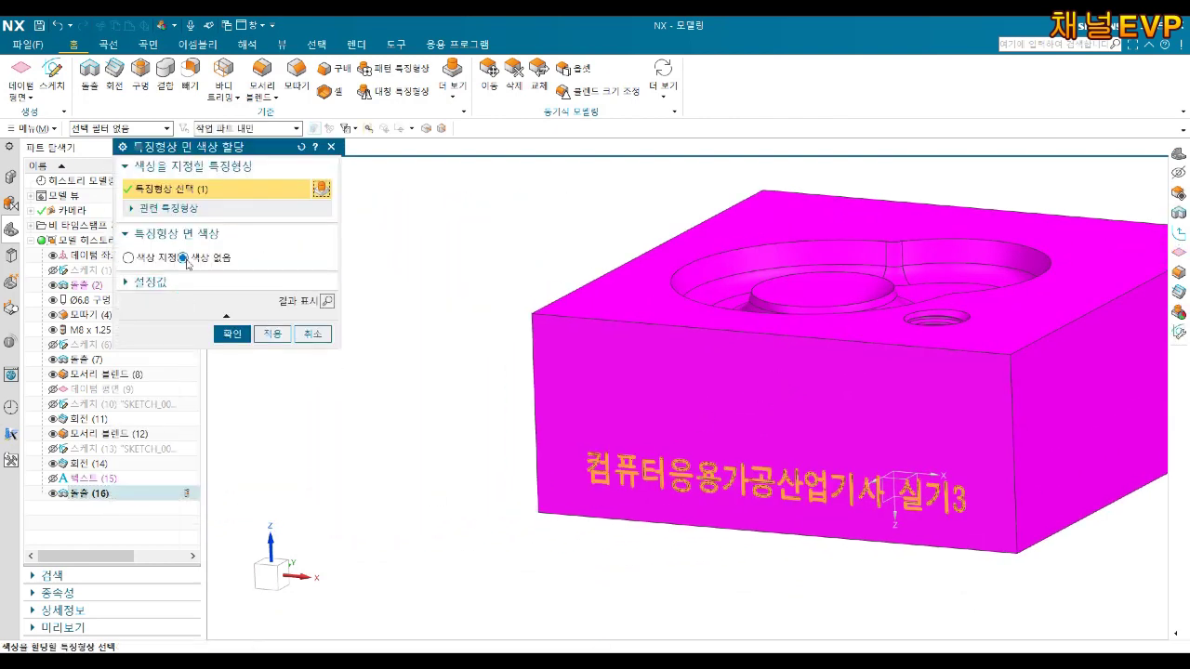
{"action": "left_click", "coordinate": [176, 256]}
{"action": "left_click", "coordinate": [232, 353]}
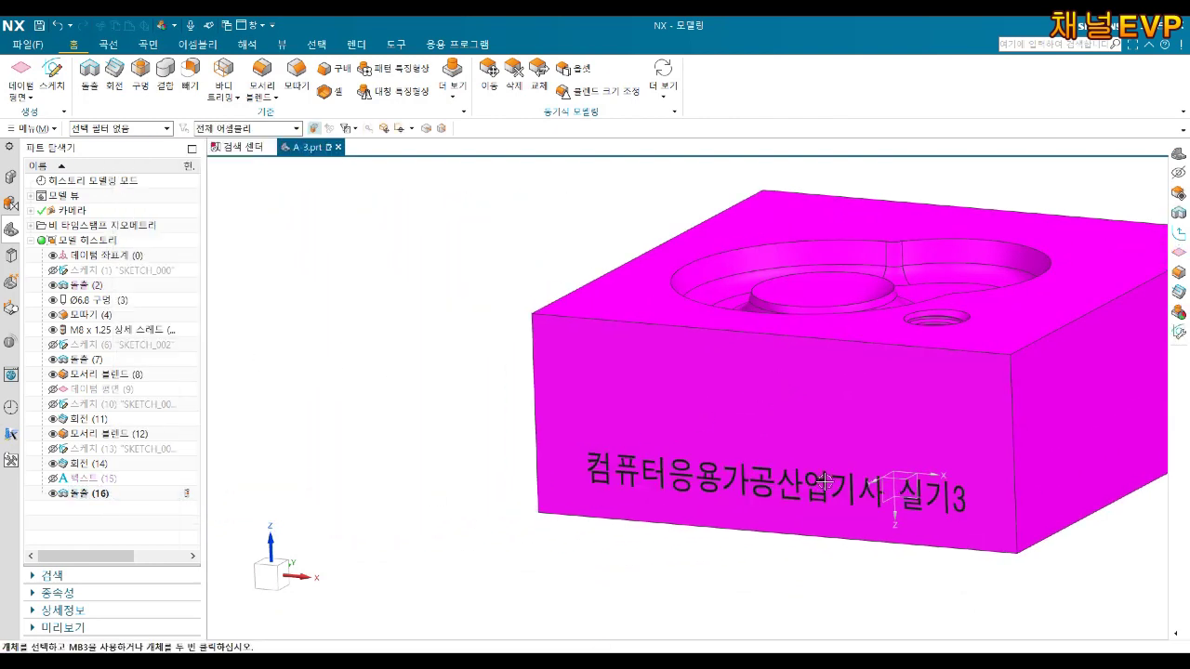
{"action": "middle_click_drag", "start_coordinate": [883, 451], "coordinate": [747, 469]}
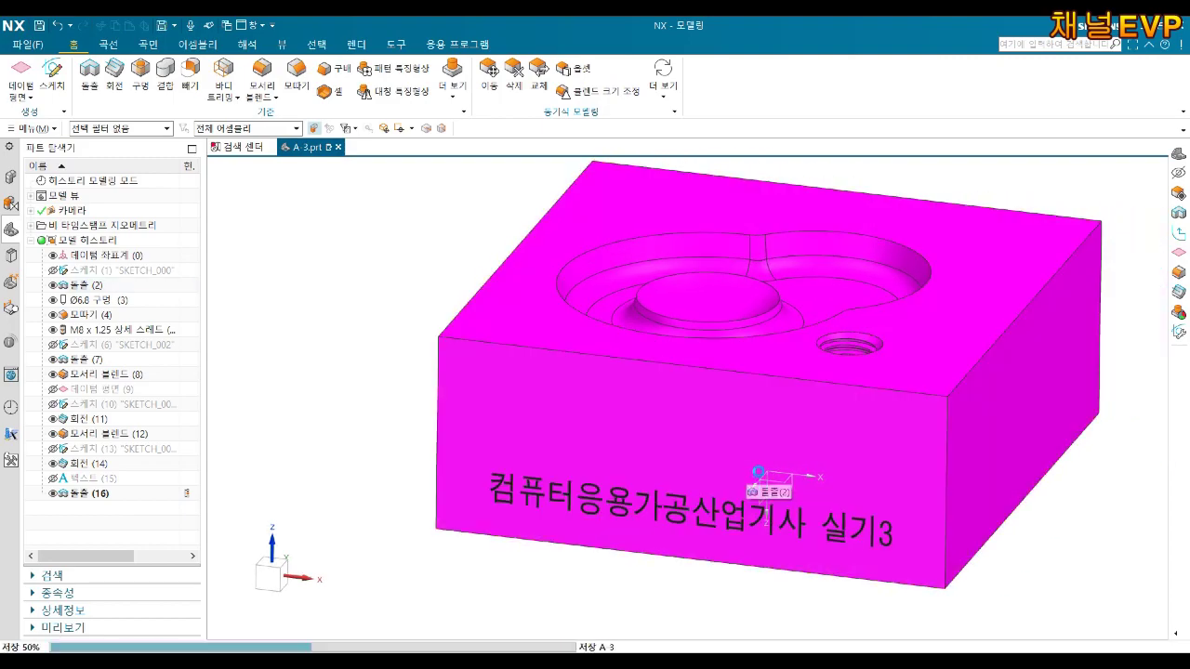
{"action": "middle_click_drag", "start_coordinate": [789, 443], "coordinate": [812, 457]}
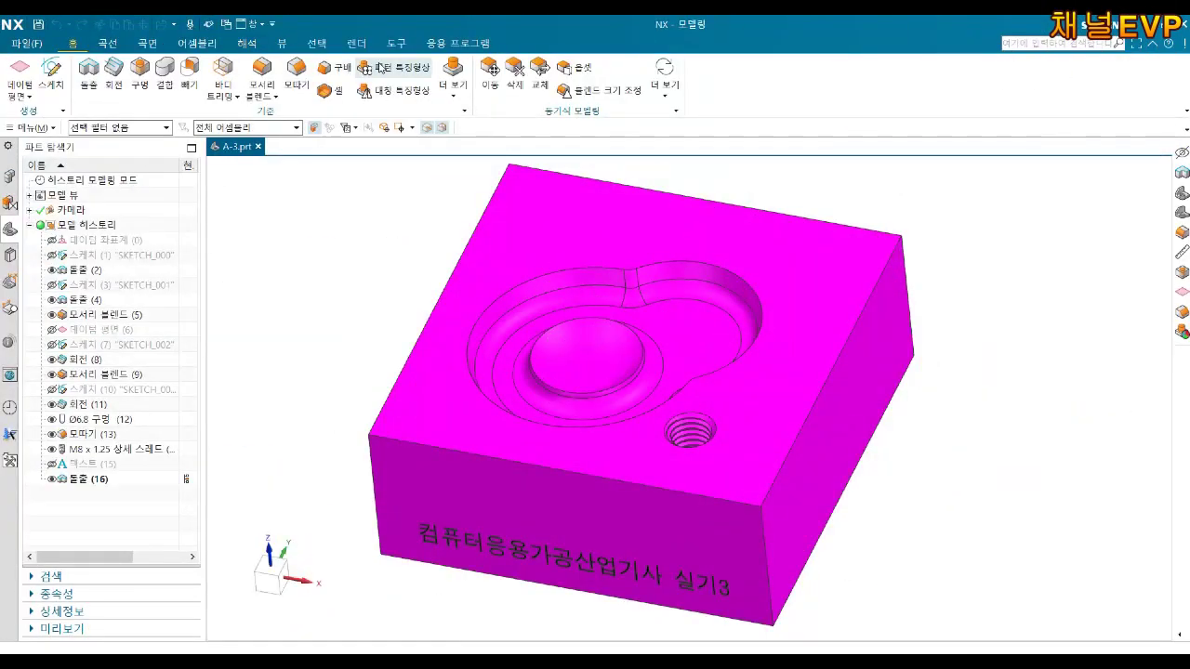
Step: Enter the Manufacturing application with the cam_general mill_contour setup
{"action": "left_click", "coordinate": [458, 43]}
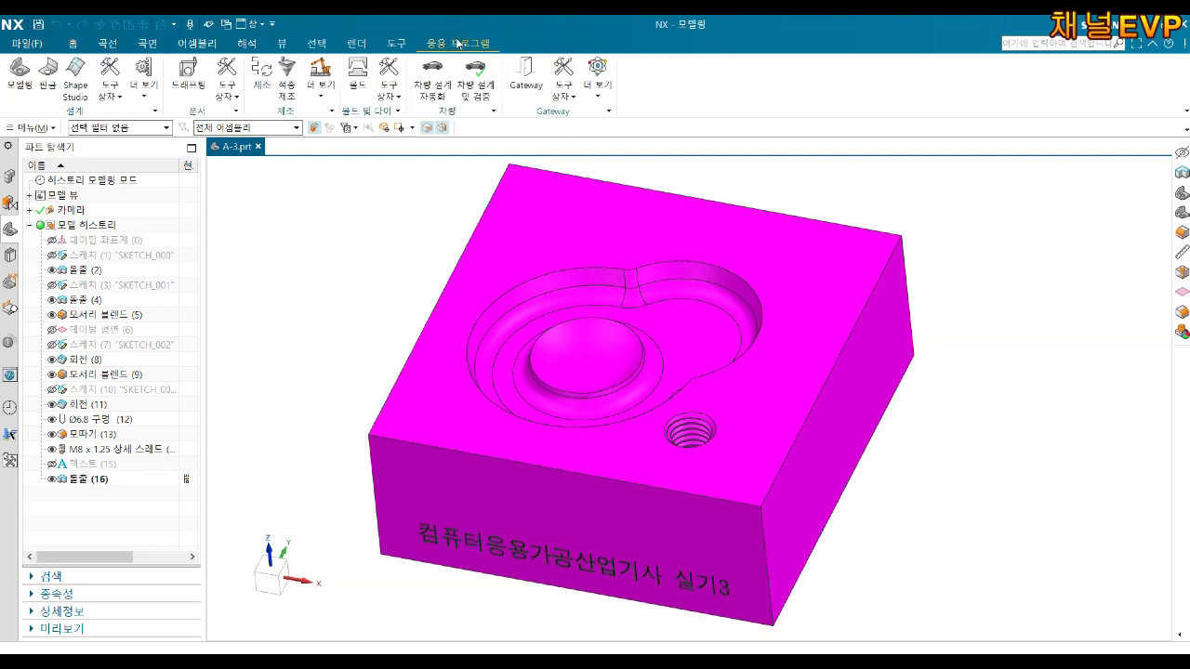
{"action": "left_click", "coordinate": [262, 77]}
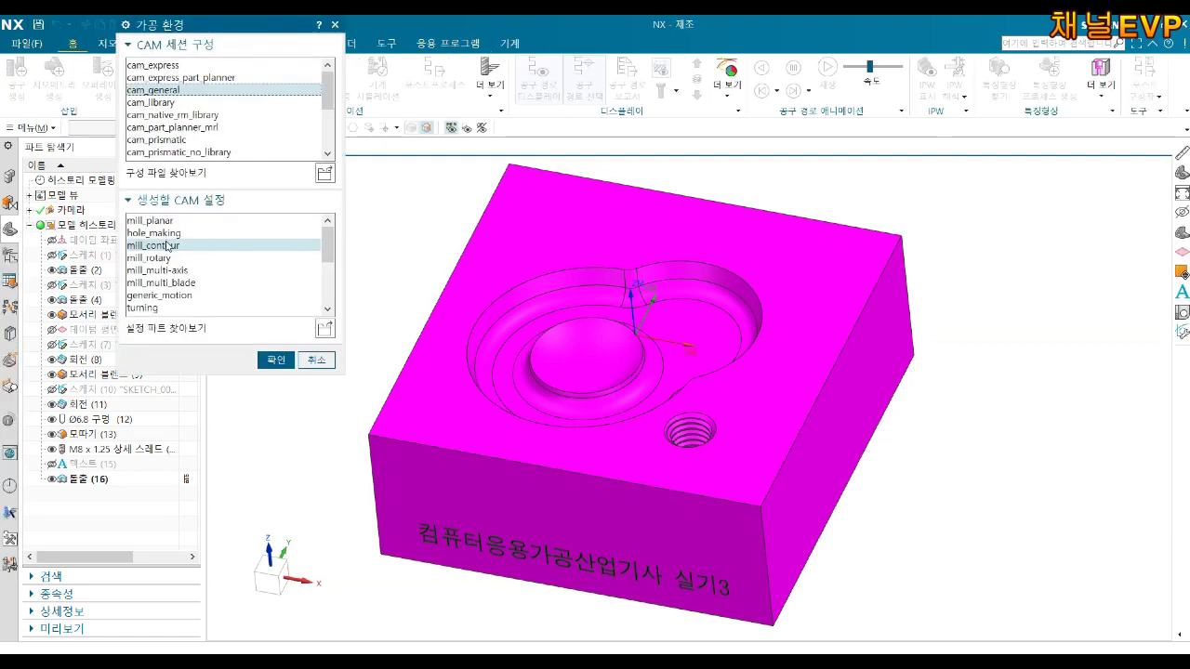
{"action": "left_click", "coordinate": [264, 360]}
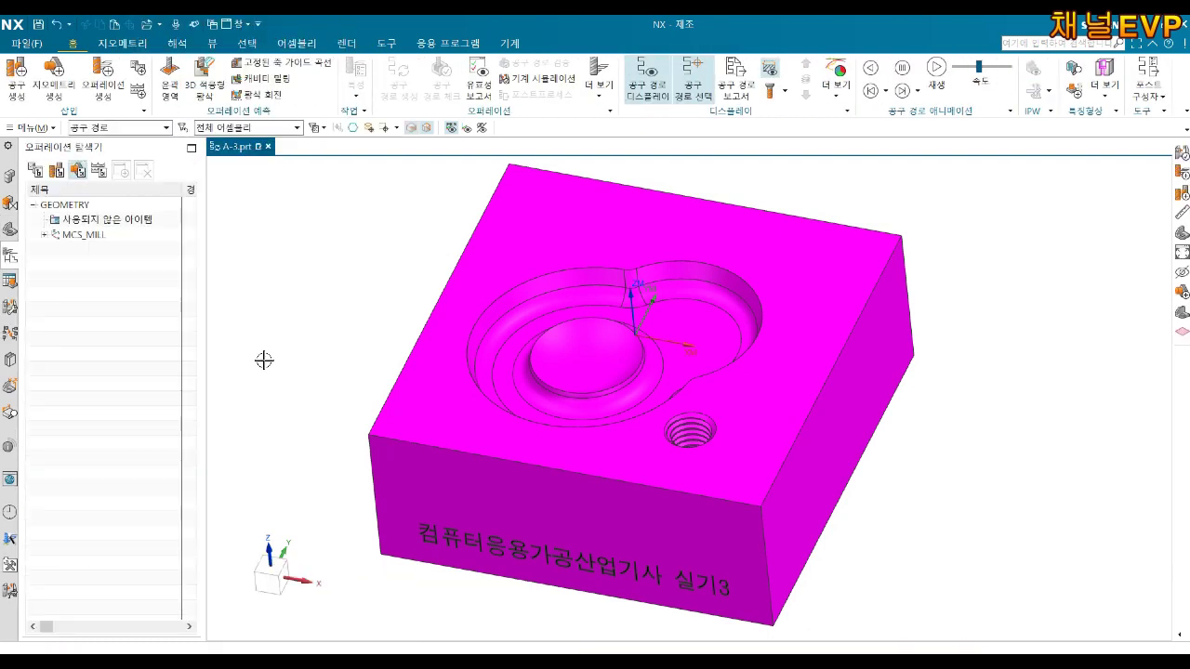
Step: Move the MCS_MILL origin to the block's top corner at (−35, −35, 0)
{"action": "double_click", "coordinate": [82, 234]}
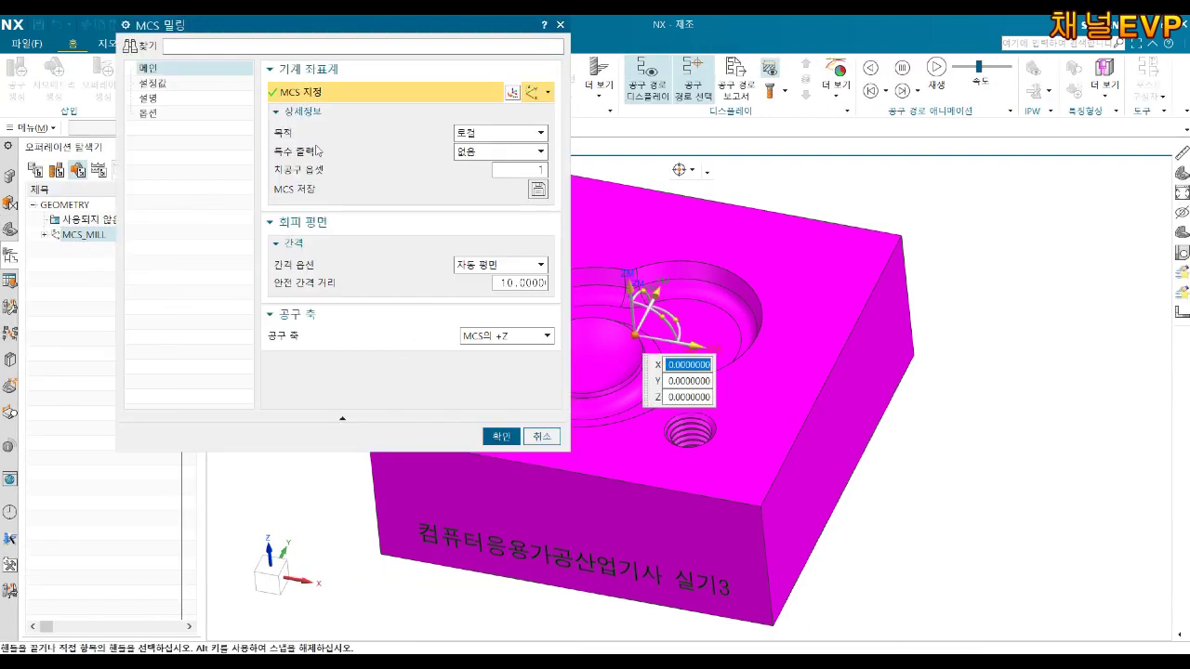
{"action": "left_click", "coordinate": [533, 93]}
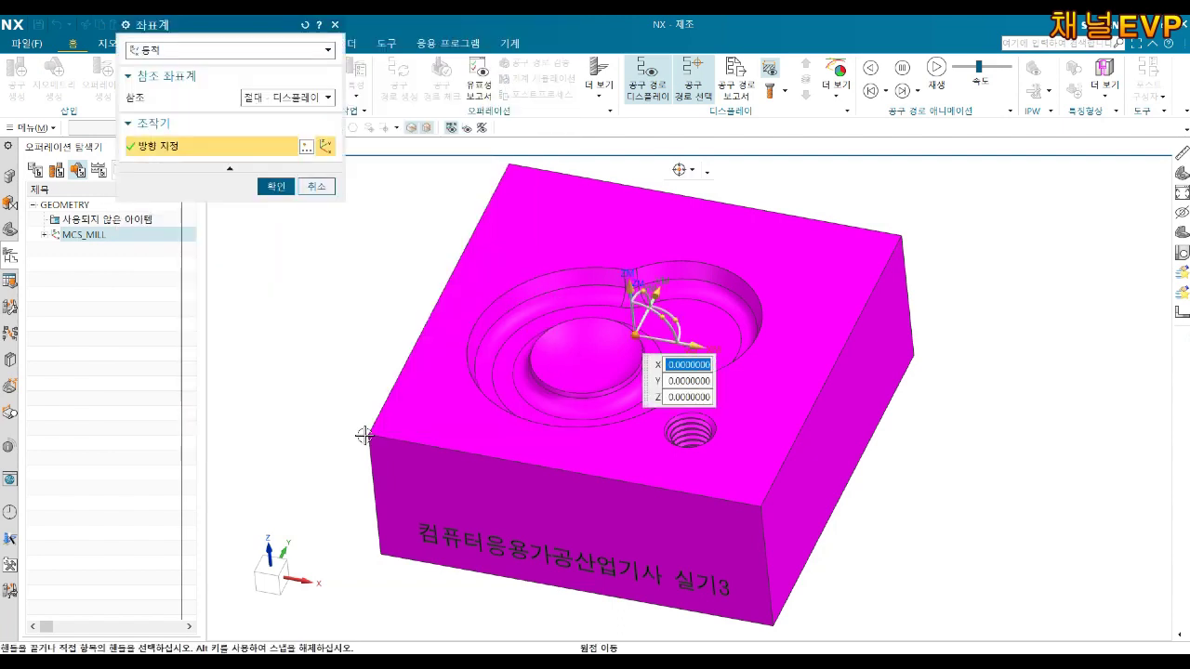
{"action": "left_click", "coordinate": [369, 435]}
{"action": "left_click", "coordinate": [266, 182]}
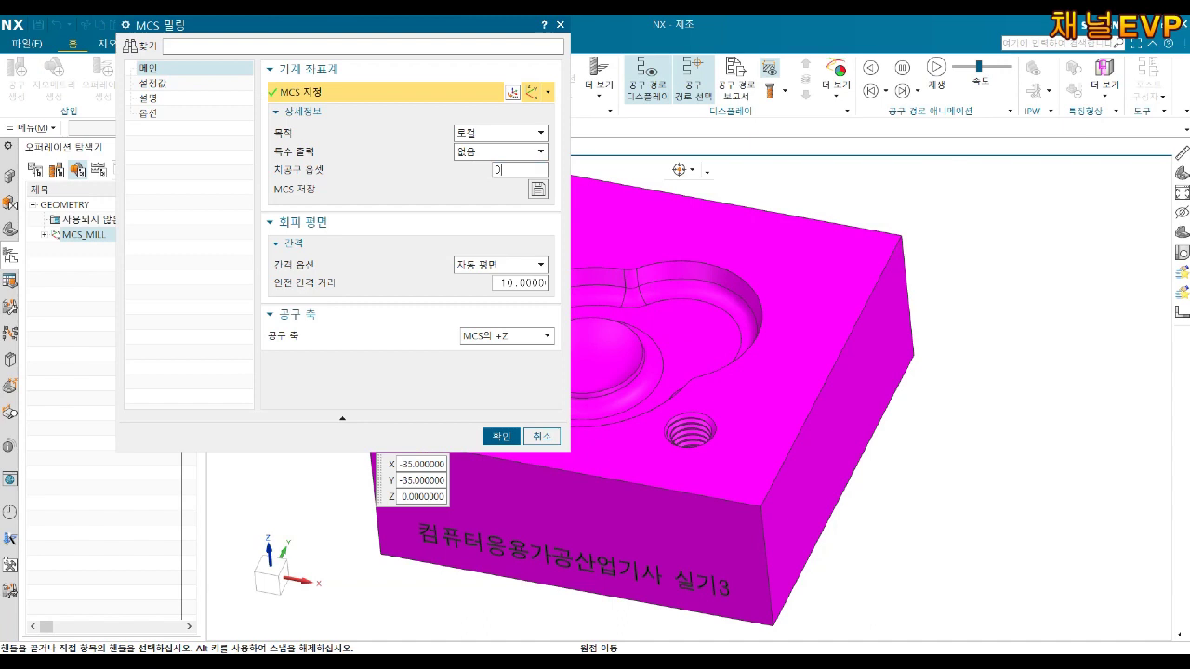
{"action": "left_click", "coordinate": [502, 436]}
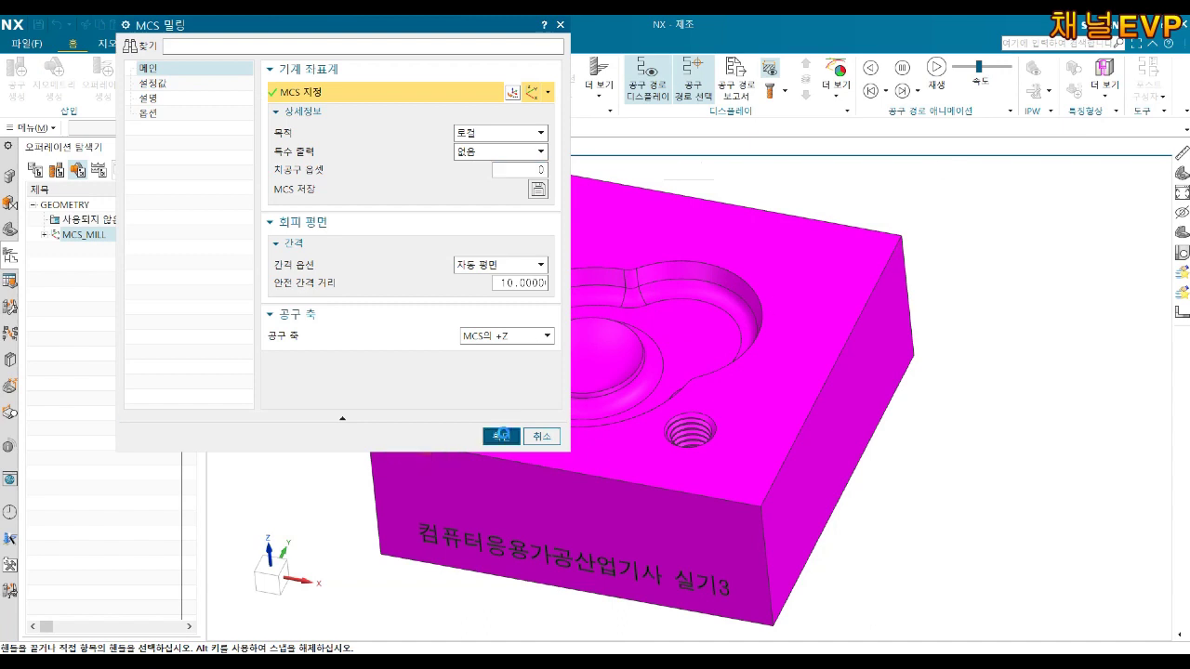
{"action": "double_click", "coordinate": [95, 251]}
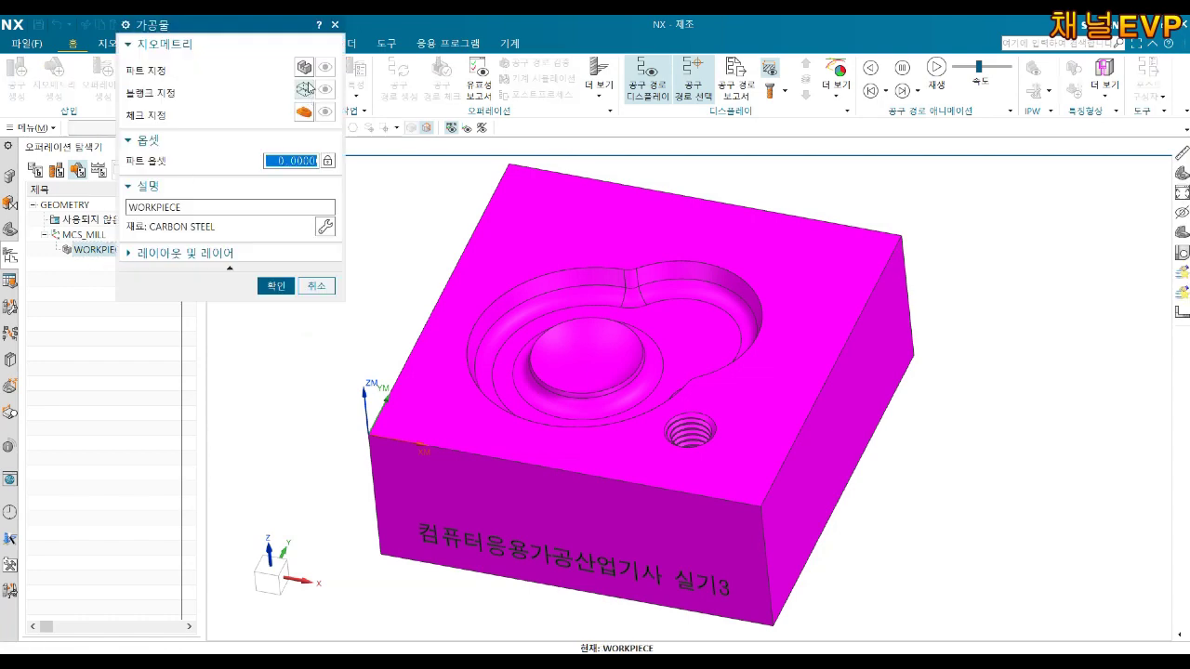
Step: Specify the block as part and a 70 × 70 × 27 mm bounding-block blank for WORKPIECE
{"action": "left_click", "coordinate": [305, 89]}
{"action": "left_click", "coordinate": [271, 173]}
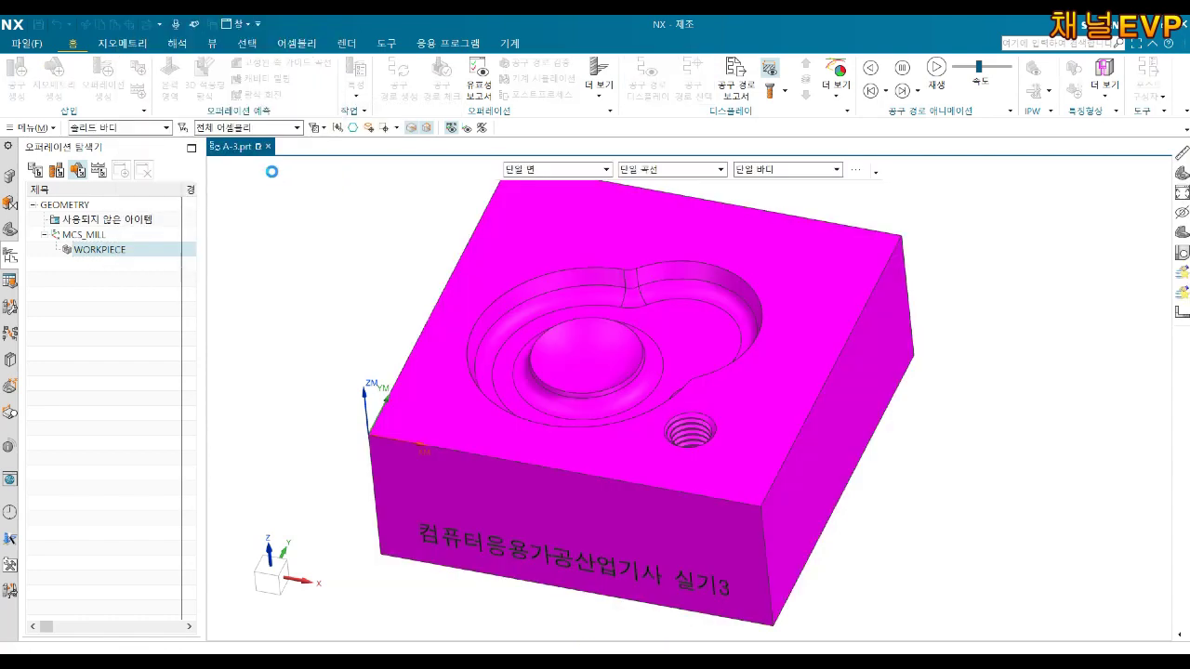
{"action": "left_click", "coordinate": [304, 89]}
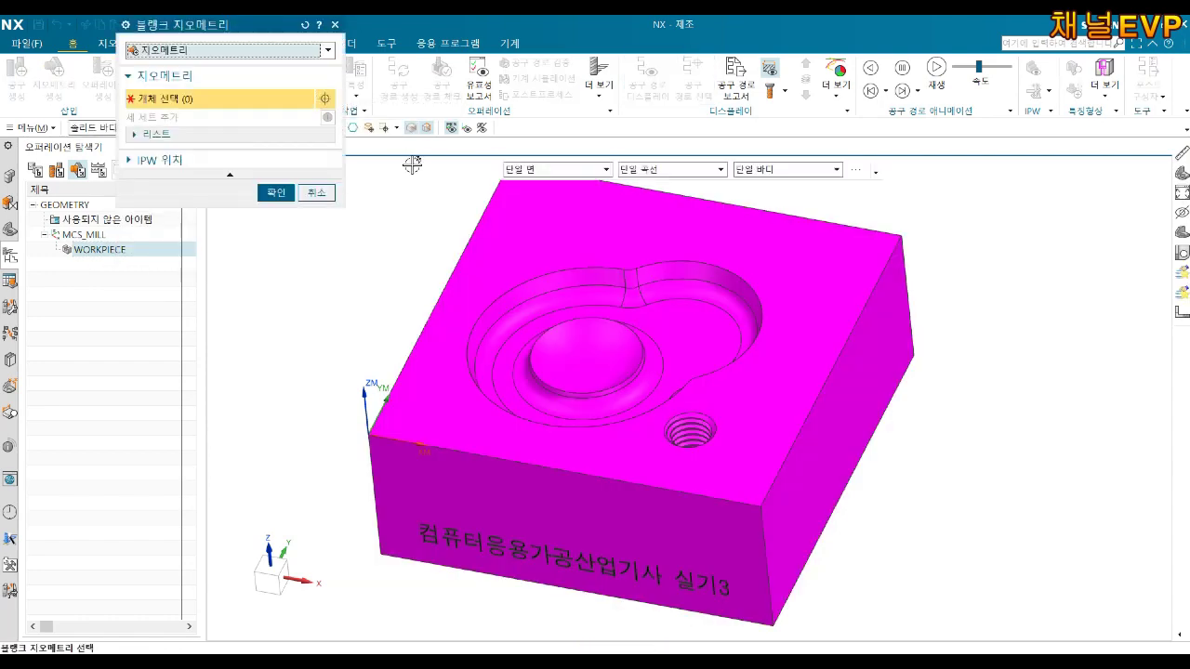
{"action": "left_click", "coordinate": [502, 250]}
{"action": "left_click", "coordinate": [234, 55]}
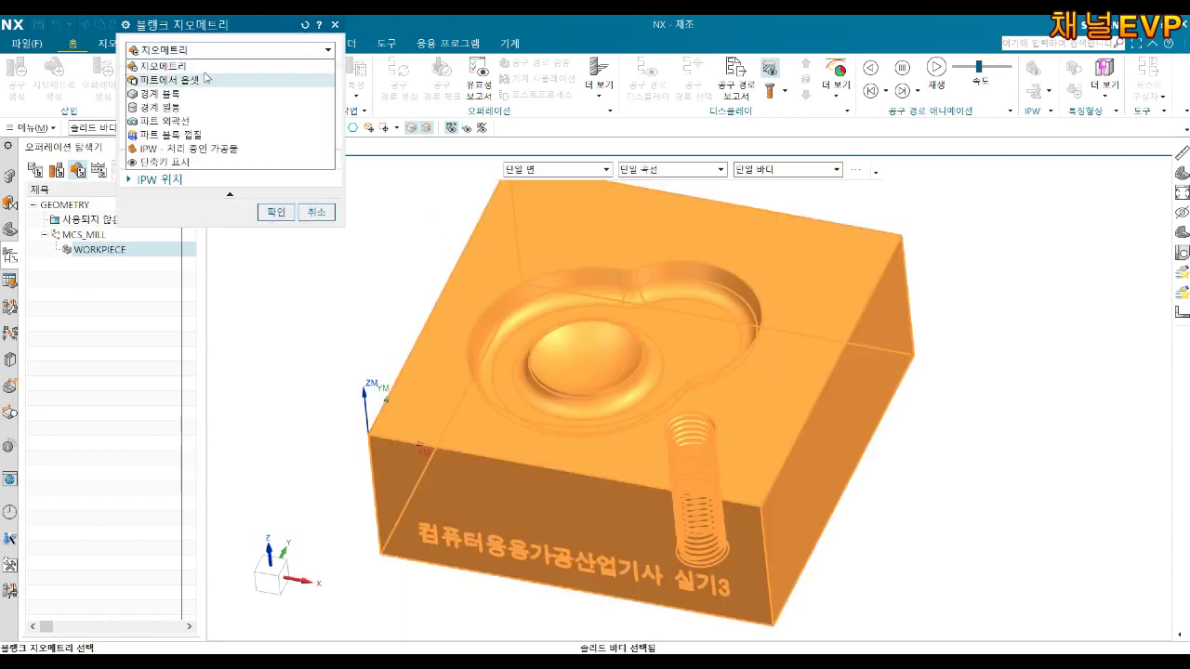
{"action": "left_click", "coordinate": [233, 99]}
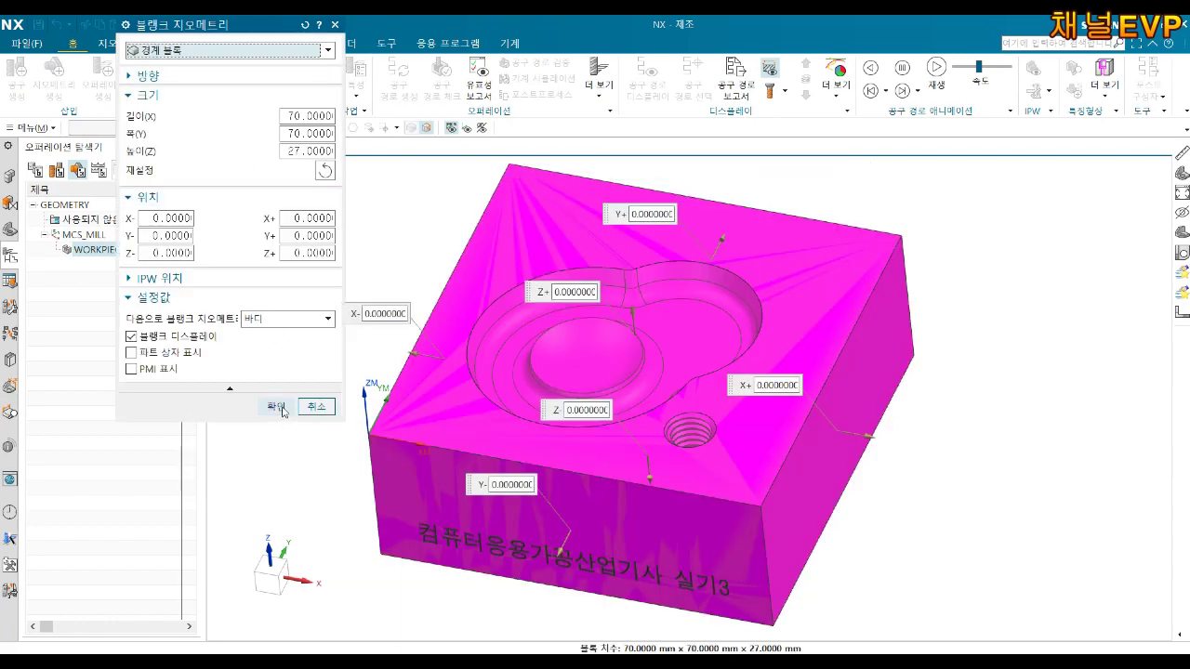
{"action": "left_click", "coordinate": [281, 408]}
{"action": "left_click", "coordinate": [272, 286]}
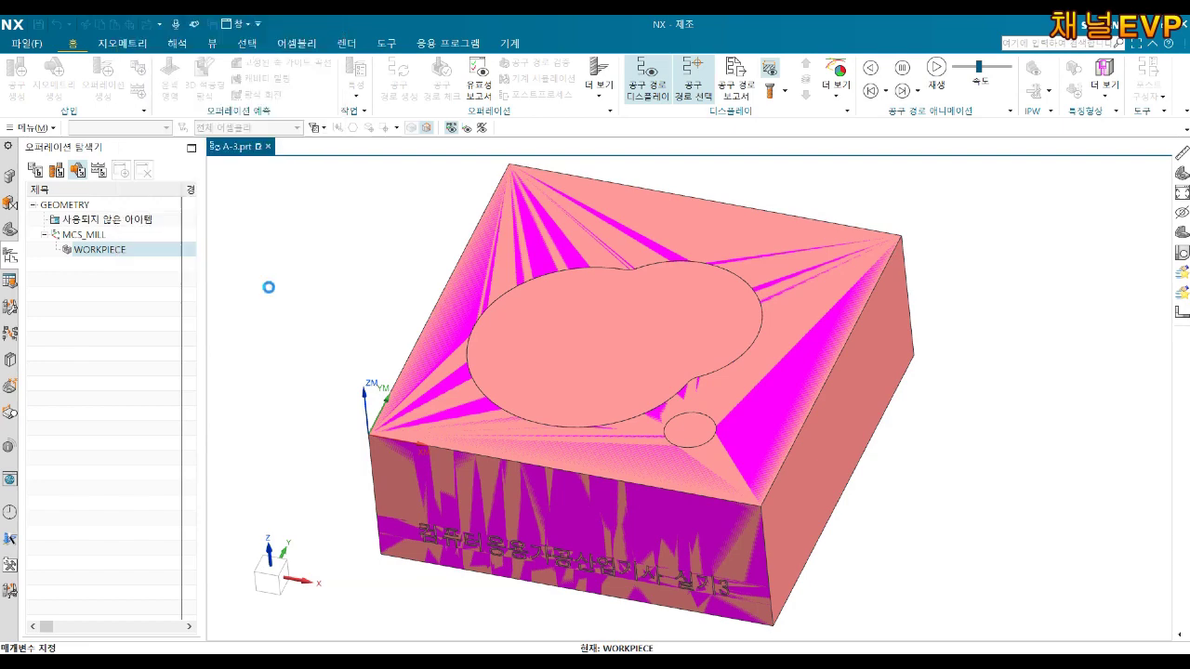
{"action": "right_click", "coordinate": [98, 250]}
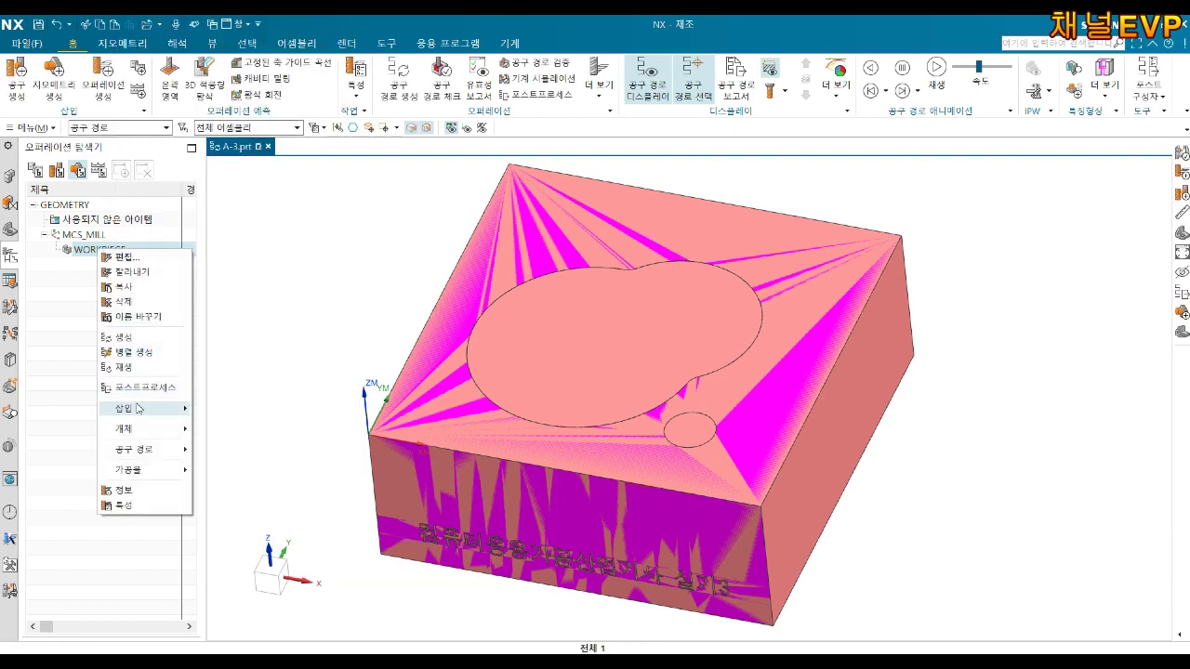
Step: Create flat end mill MILL_F10, diameter 10 mm, with tool number, adjust and cutcom registers 1
{"action": "mouse_move", "coordinate": [139, 408]}
{"action": "left_click", "coordinate": [230, 442]}
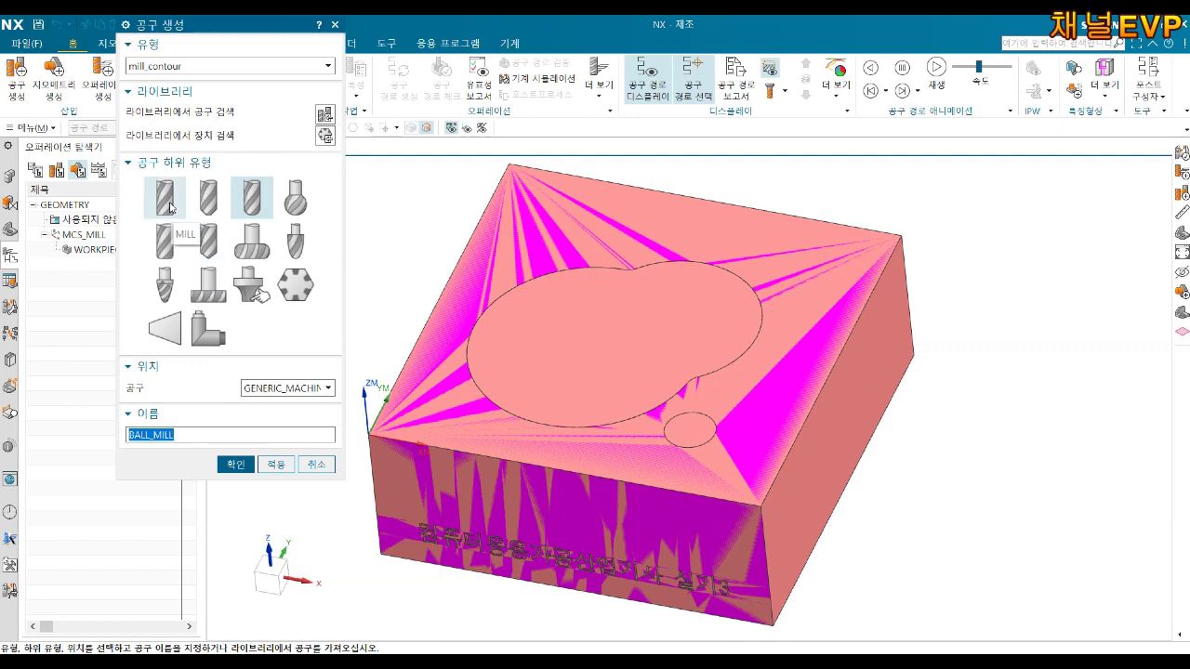
{"action": "left_click", "coordinate": [170, 208]}
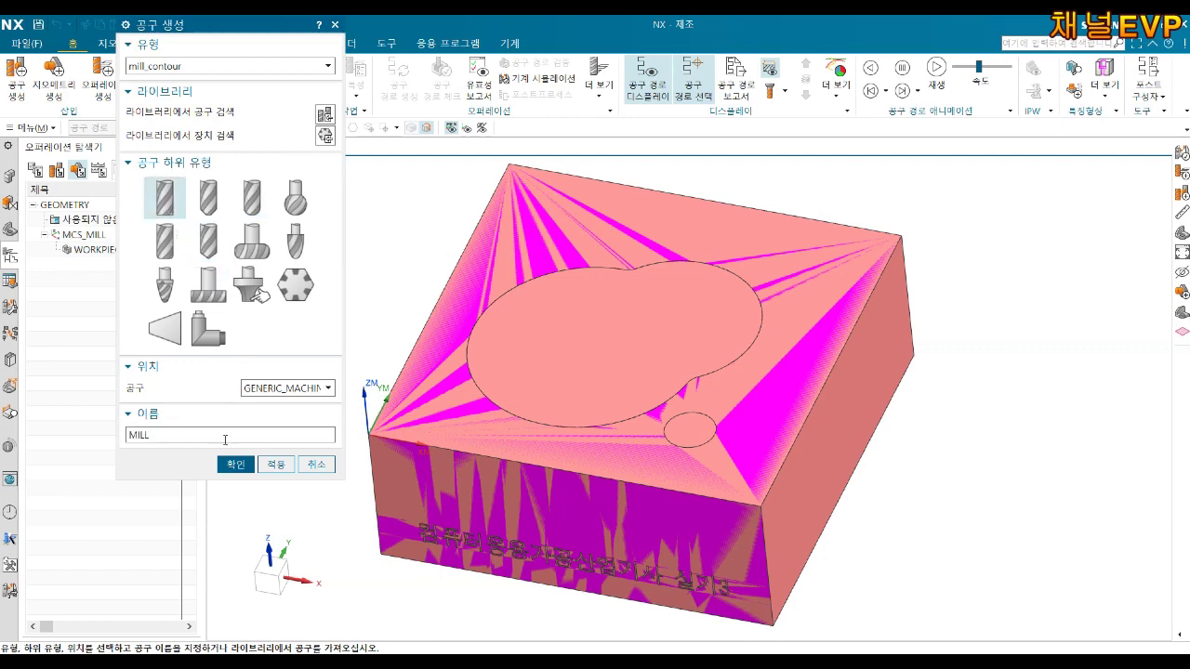
{"action": "type", "text": "MILL_F10"}
{"action": "left_click", "coordinate": [236, 465]}
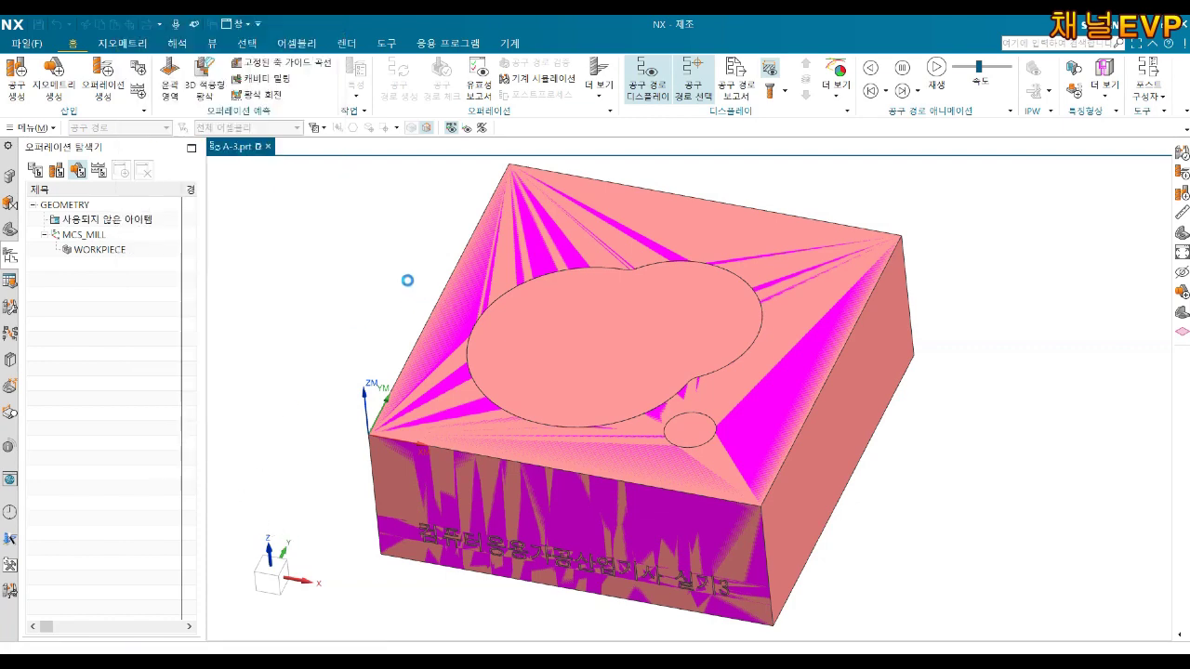
{"action": "type", "text": "10"}
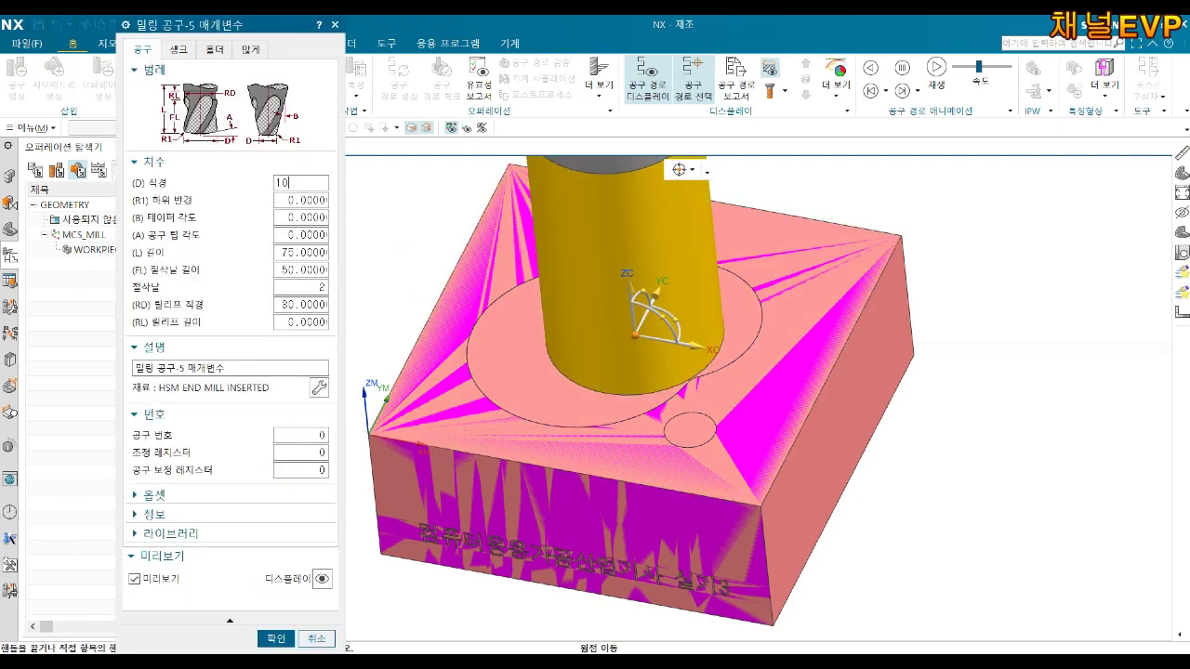
{"action": "key", "text": "Tab"}
{"action": "key", "text": "Tab"}
{"action": "key", "text": "Tab"}
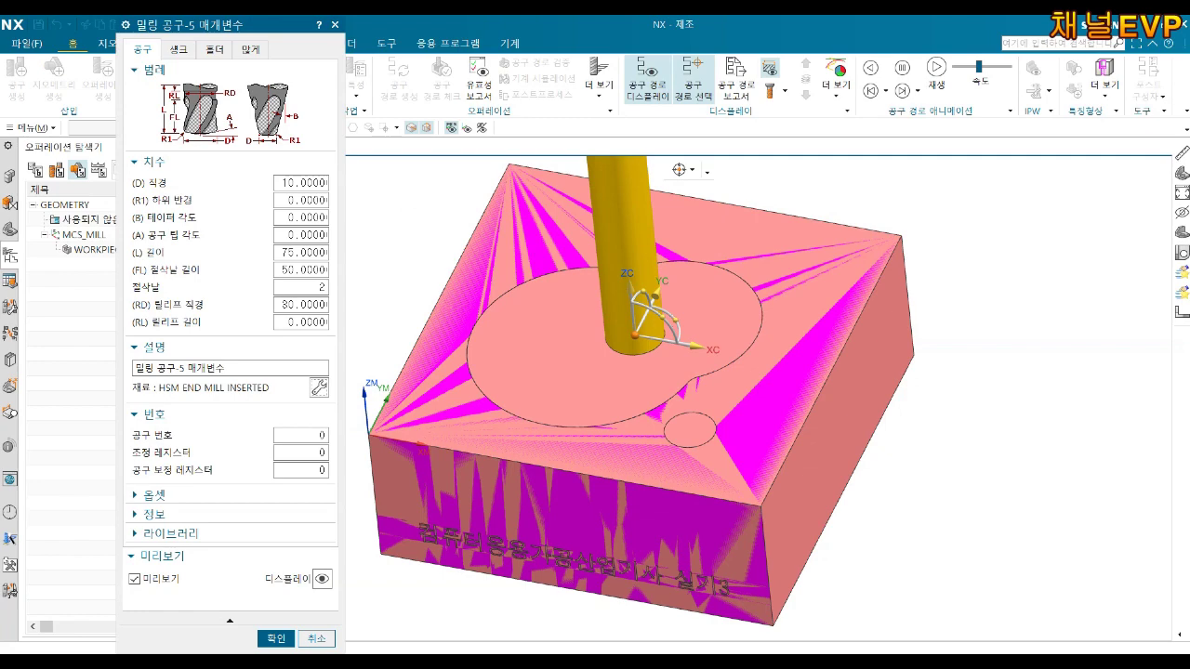
{"action": "type", "text": "1"}
{"action": "key", "text": "Tab"}
{"action": "type", "text": "1"}
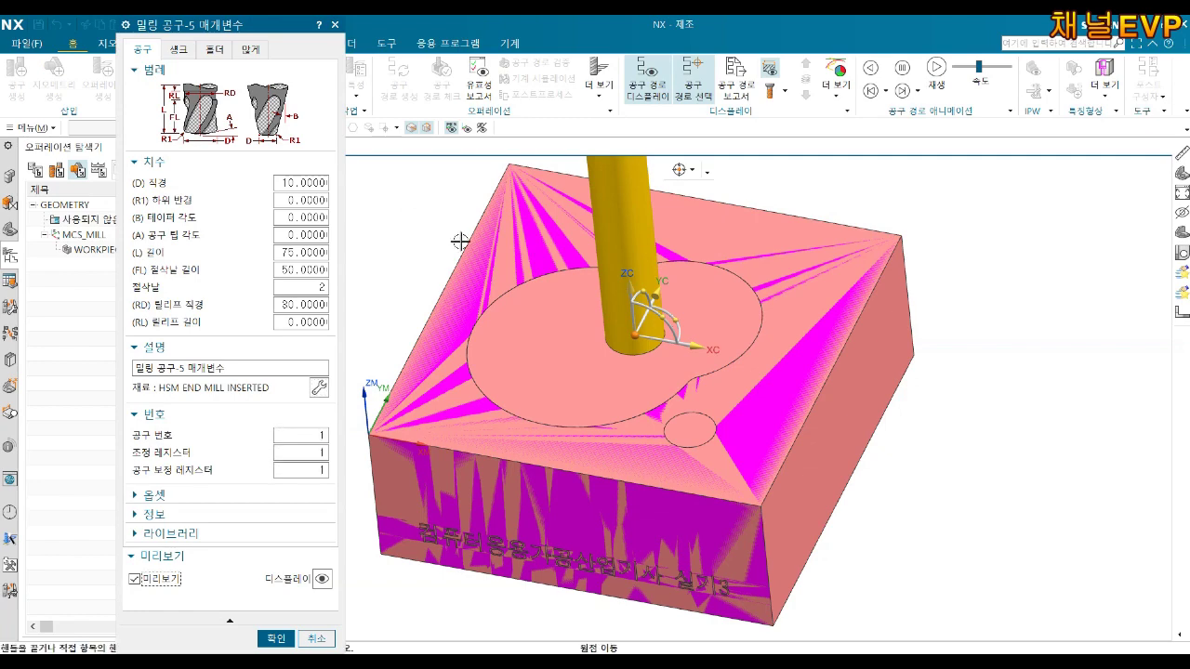
{"action": "left_click", "coordinate": [270, 640]}
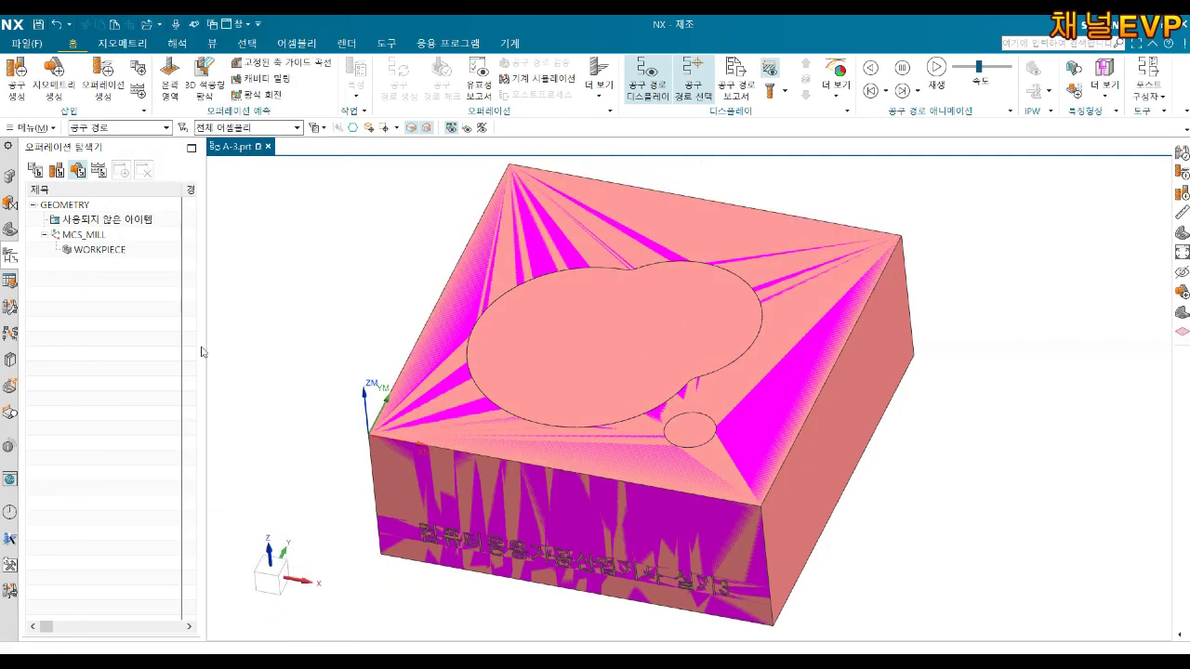
Step: Add a 6 mm ball-end mill under WORKPIECE as tool number 2, registers 2
{"action": "right_click", "coordinate": [86, 251]}
{"action": "mouse_move", "coordinate": [130, 406]}
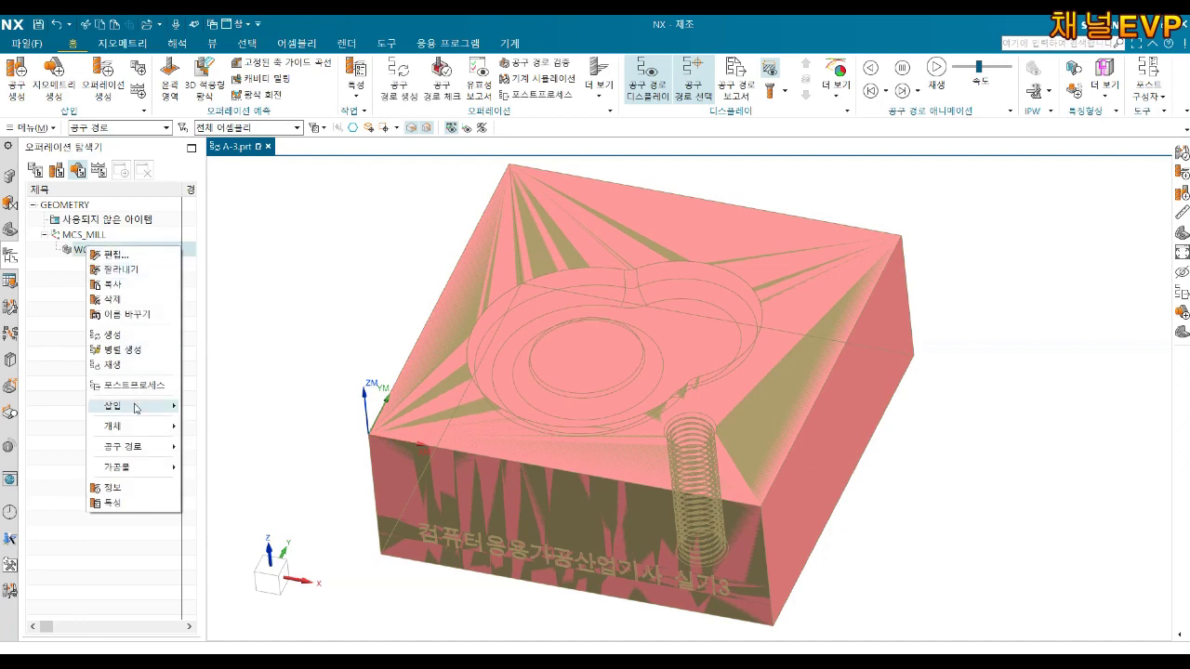
{"action": "left_click", "coordinate": [206, 438]}
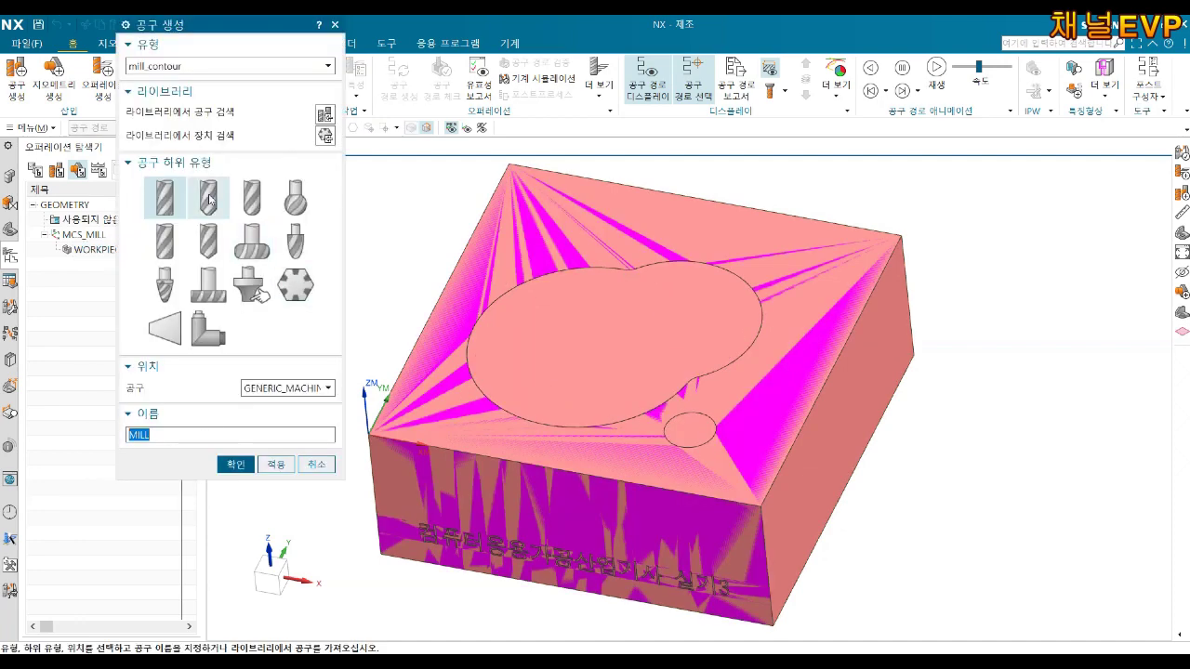
{"action": "left_click", "coordinate": [259, 200]}
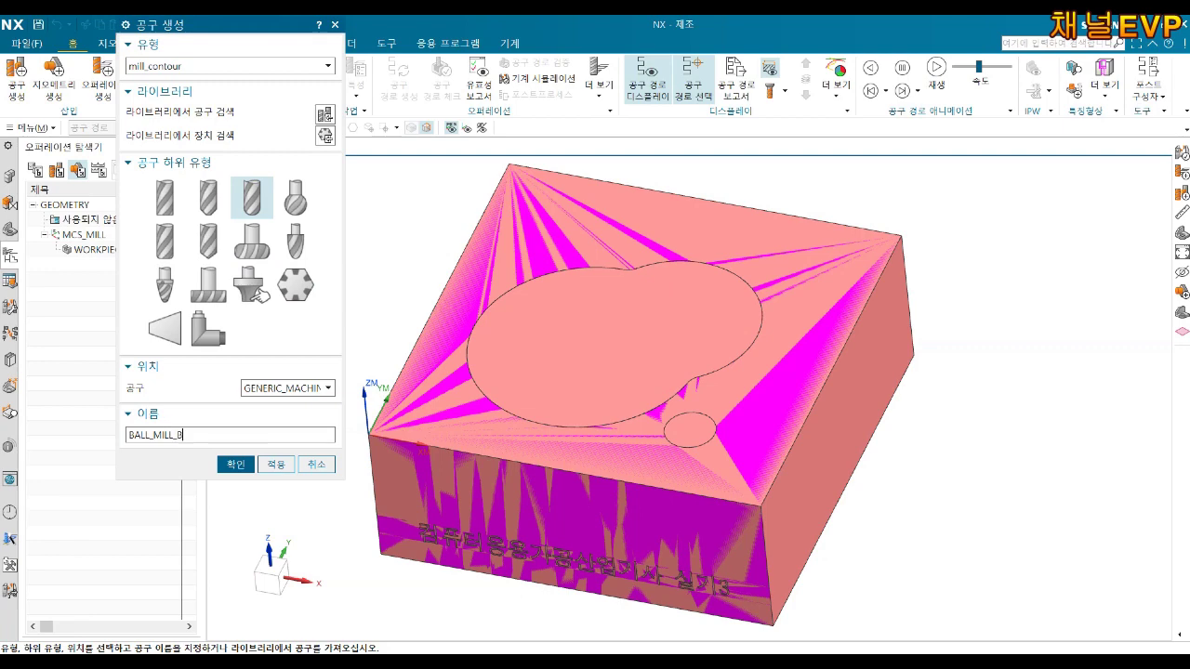
{"action": "left_click", "coordinate": [235, 465]}
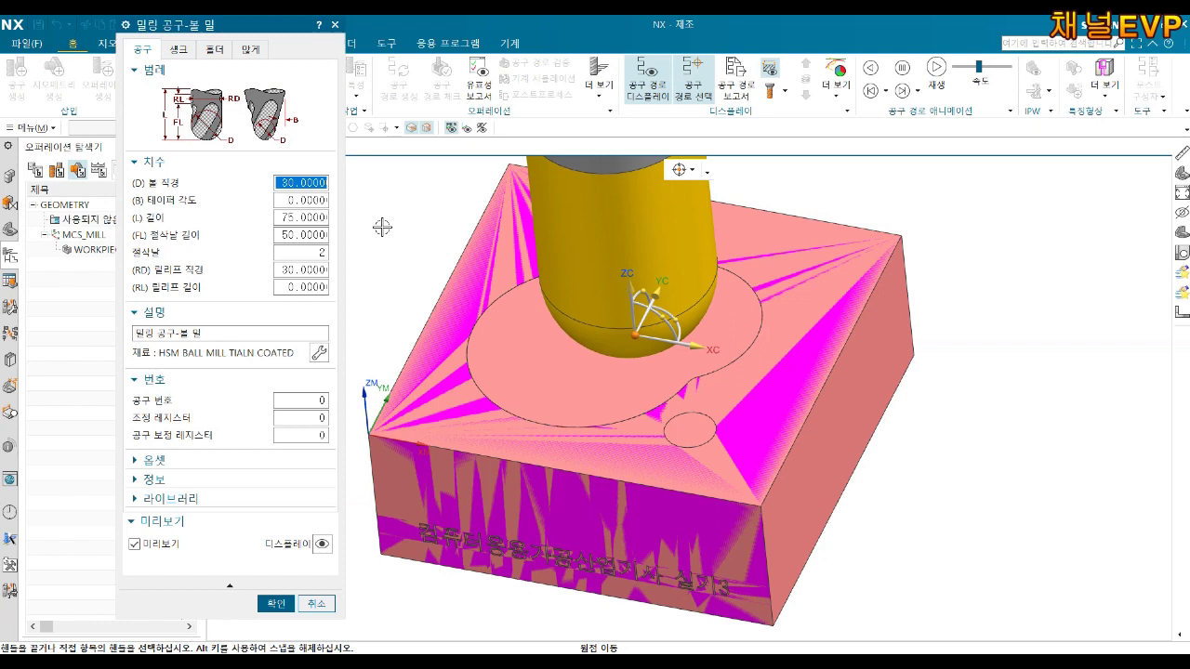
{"action": "key", "text": "Tab"}
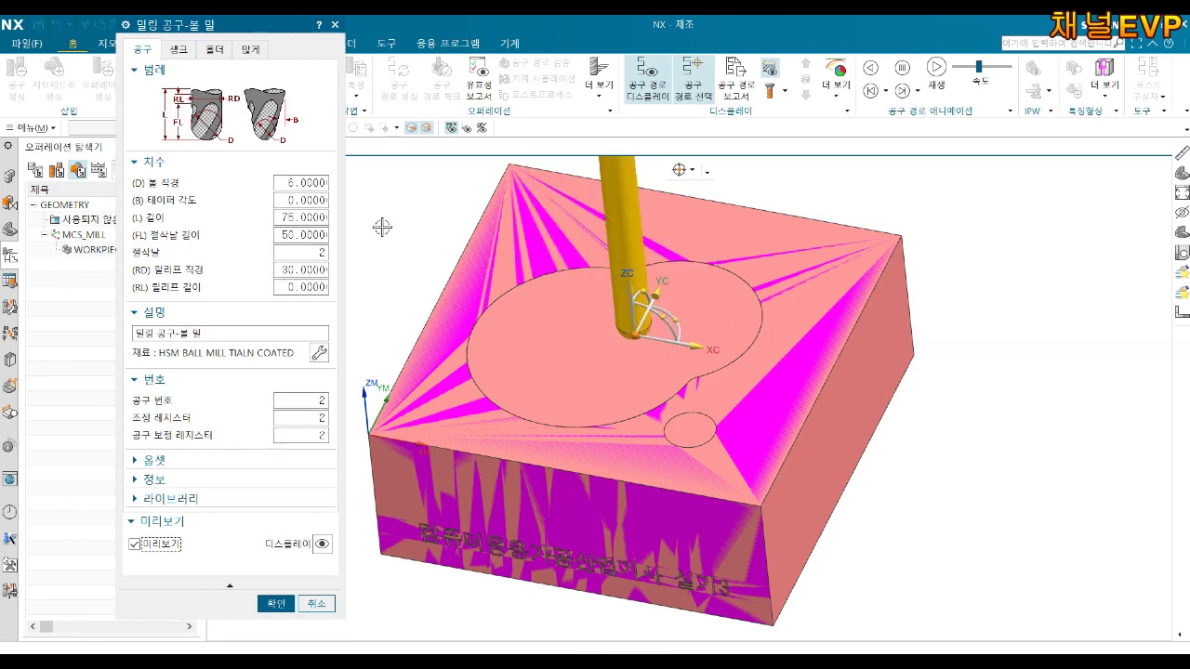
{"action": "left_click", "coordinate": [276, 604]}
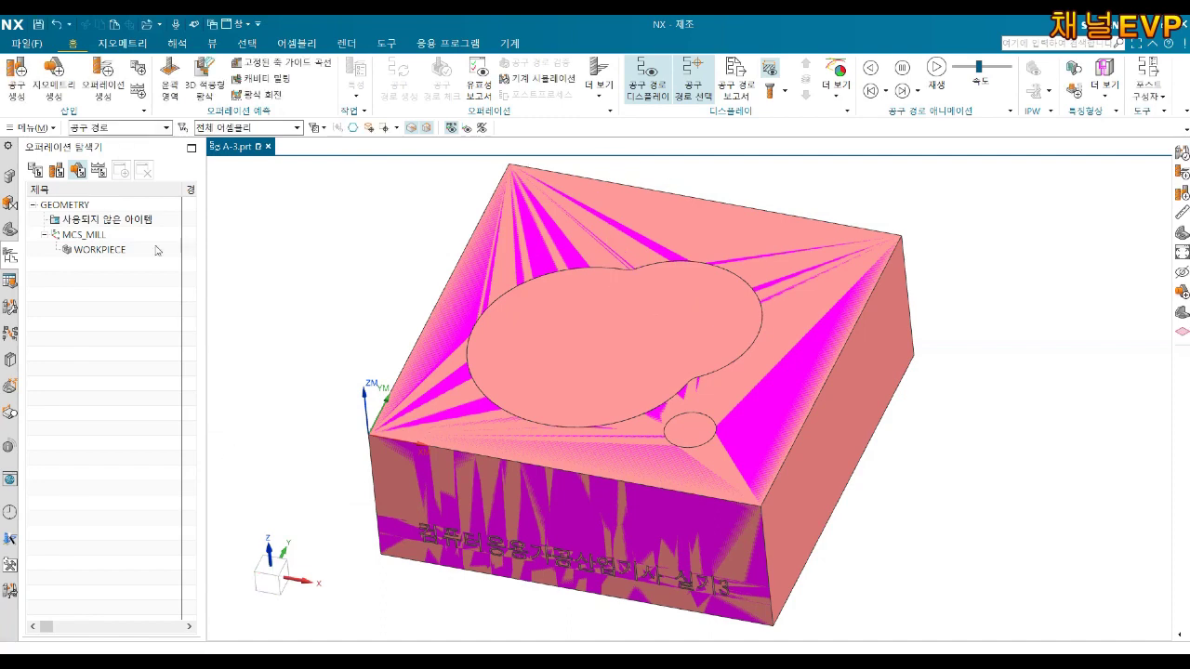
Step: Hide the boundary body in the Part Navigator, then begin a new operation under WORKPIECE
{"action": "right_click", "coordinate": [102, 250]}
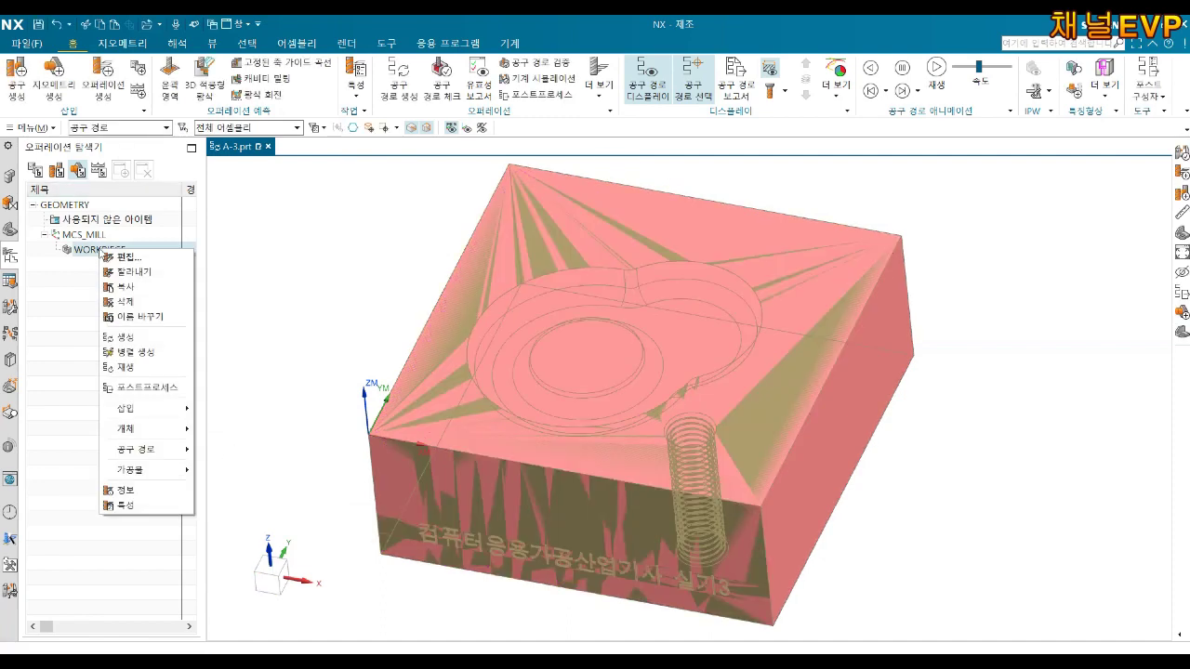
{"action": "left_click", "coordinate": [11, 229]}
{"action": "left_click", "coordinate": [41, 510]}
{"action": "right_click", "coordinate": [99, 526]}
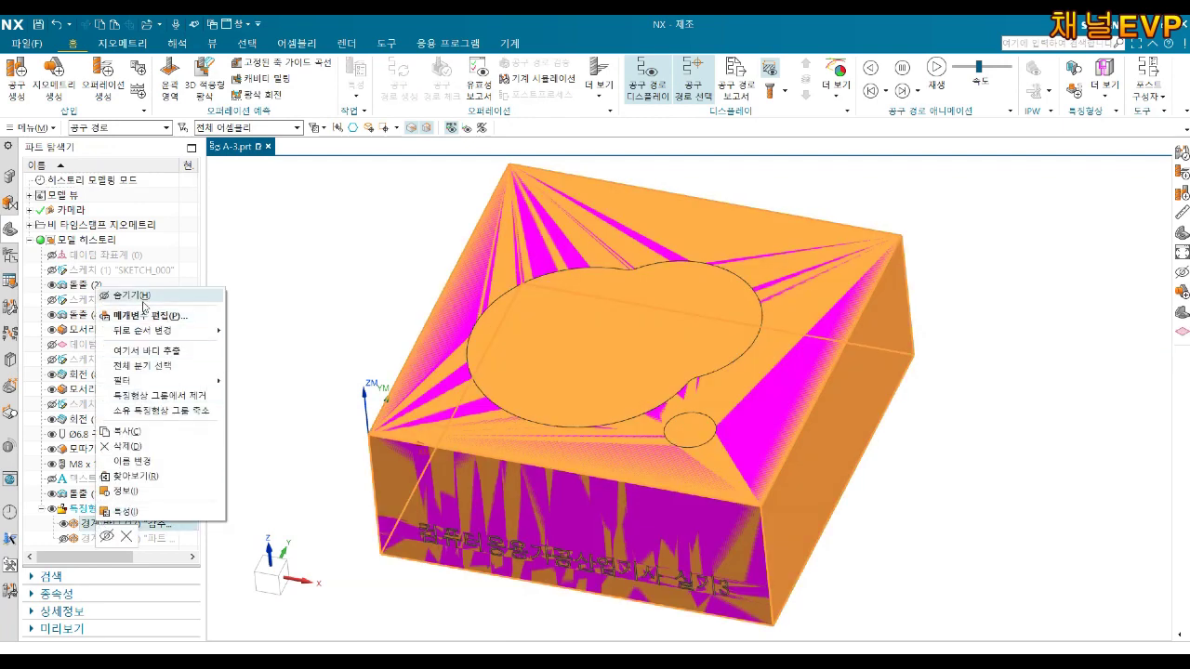
{"action": "left_click", "coordinate": [128, 301]}
{"action": "left_click", "coordinate": [8, 257]}
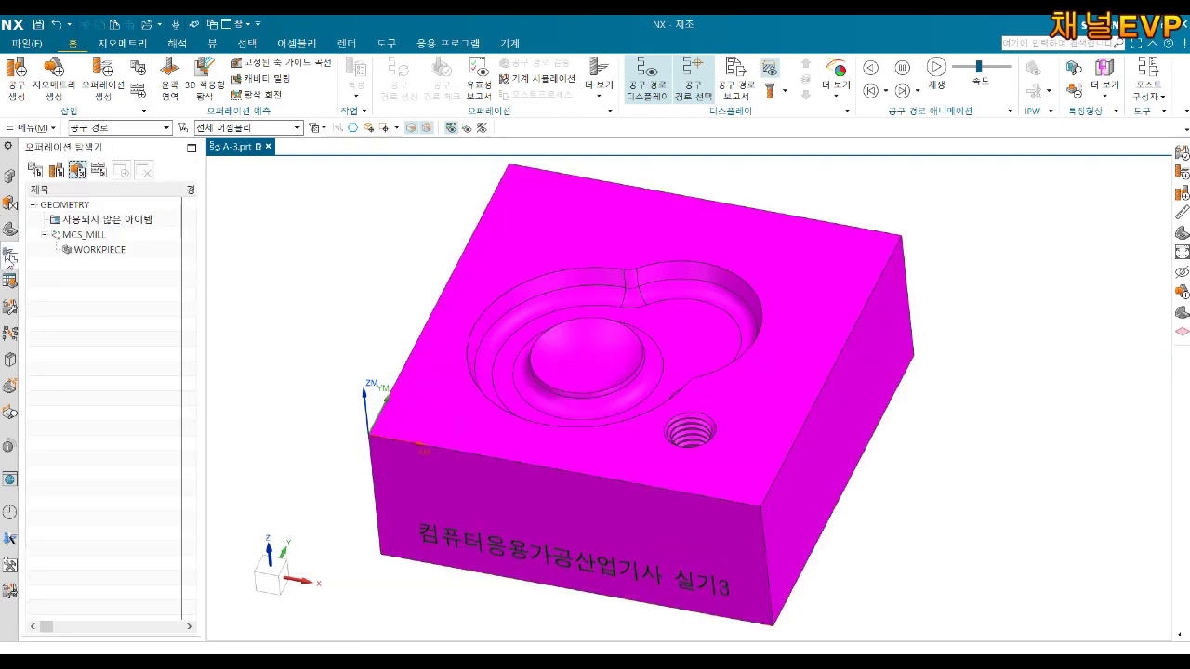
{"action": "right_click", "coordinate": [87, 251]}
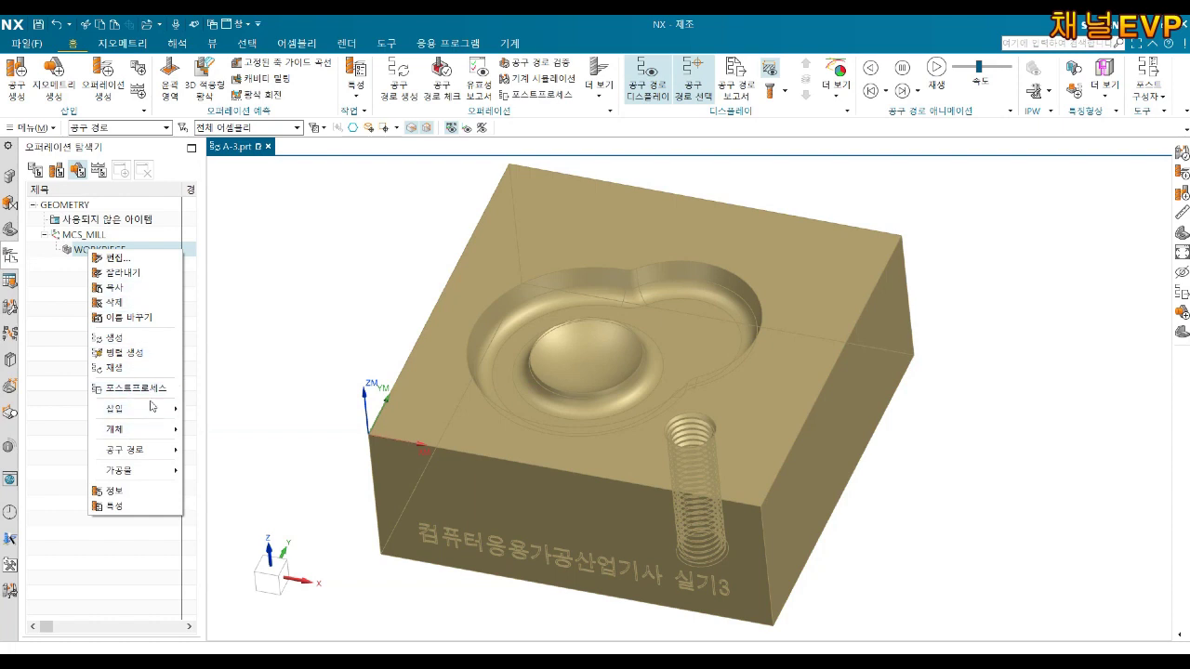
{"action": "mouse_move", "coordinate": [134, 408]}
{"action": "left_click", "coordinate": [218, 410]}
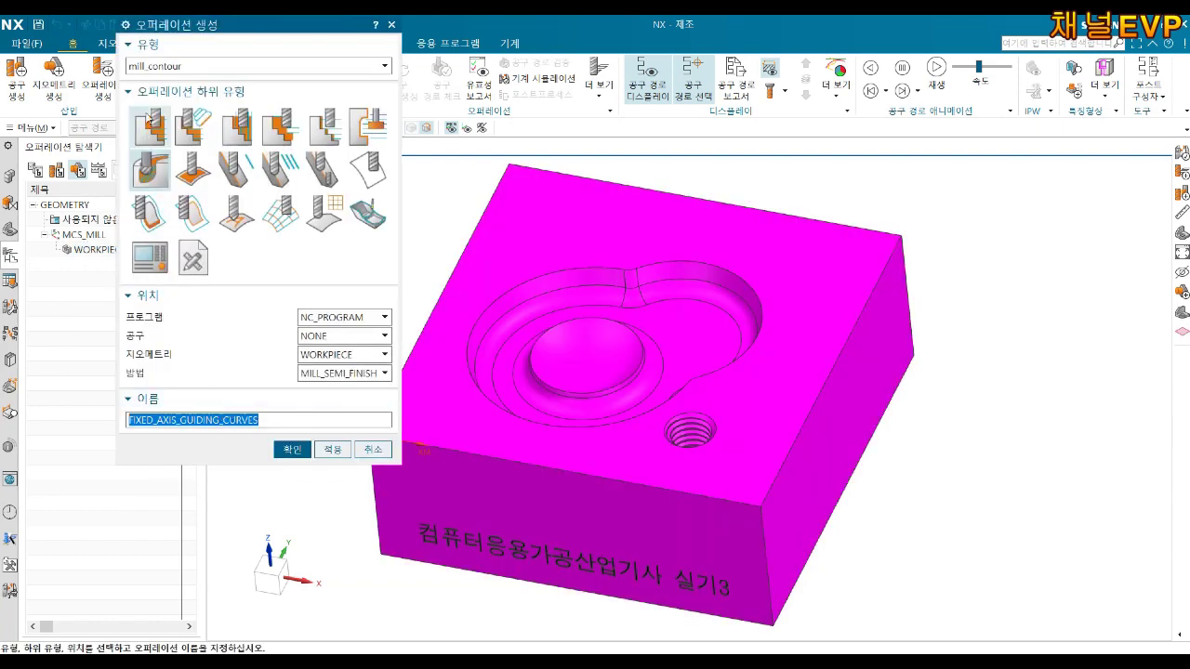
Step: Create a Cavity Mill operation named ROUGH with tool MILL_F10 and method MILL_ROUGH
{"action": "left_click", "coordinate": [144, 114]}
{"action": "left_click", "coordinate": [315, 337]}
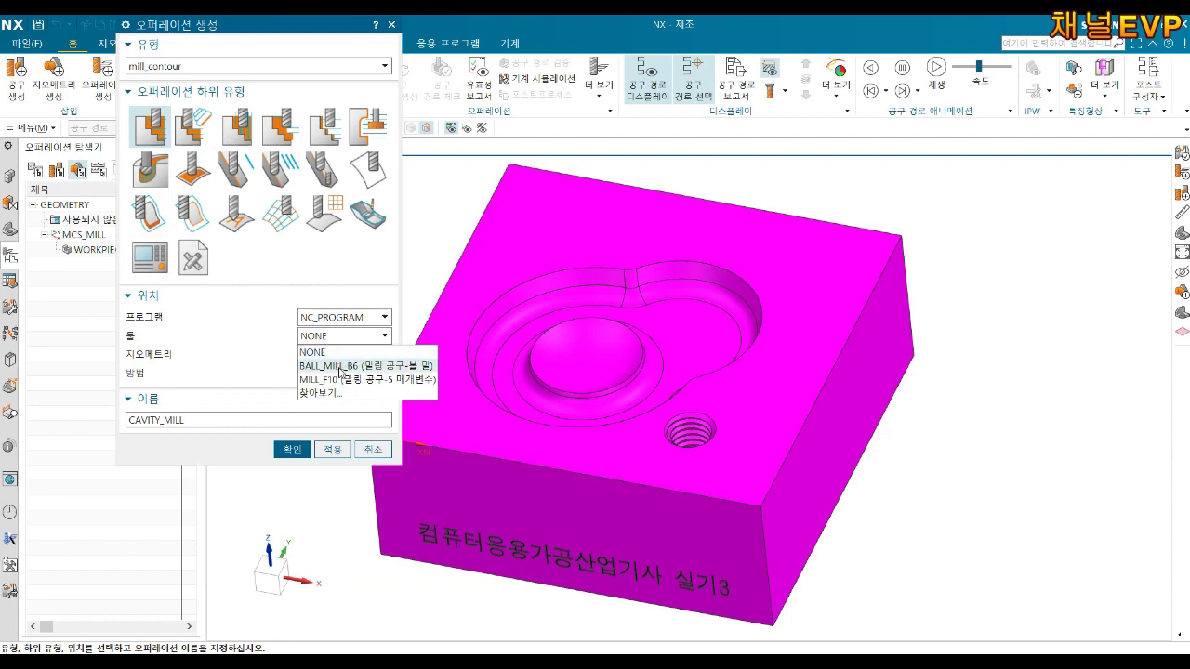
{"action": "left_click", "coordinate": [344, 384]}
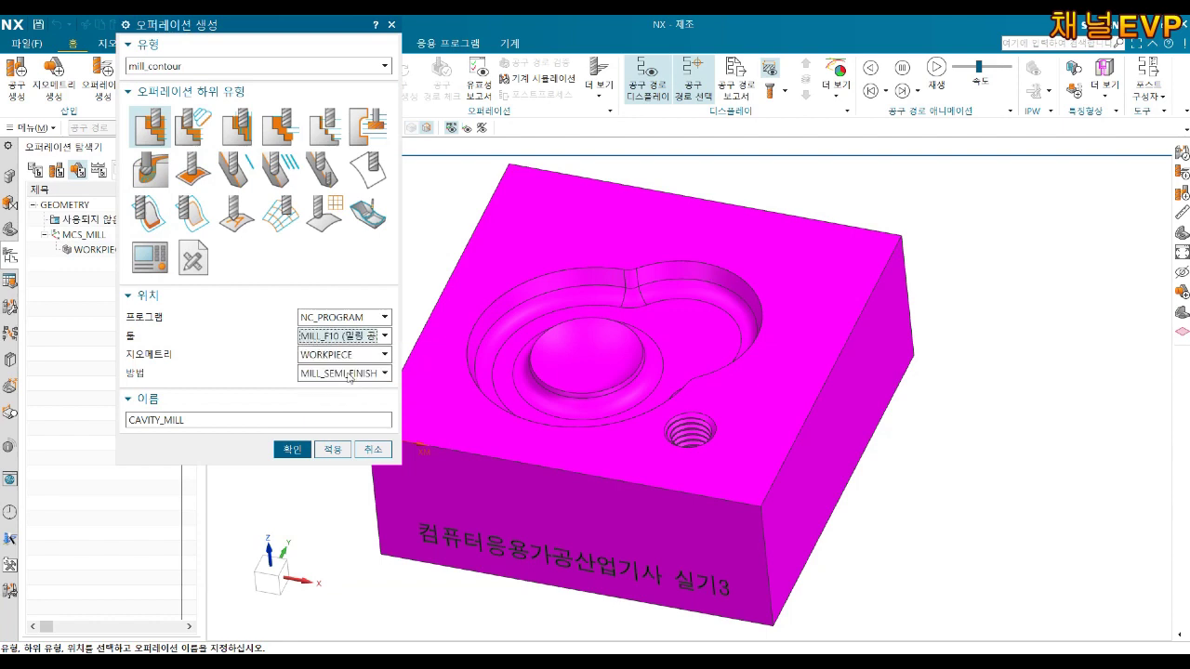
{"action": "left_click", "coordinate": [348, 374]}
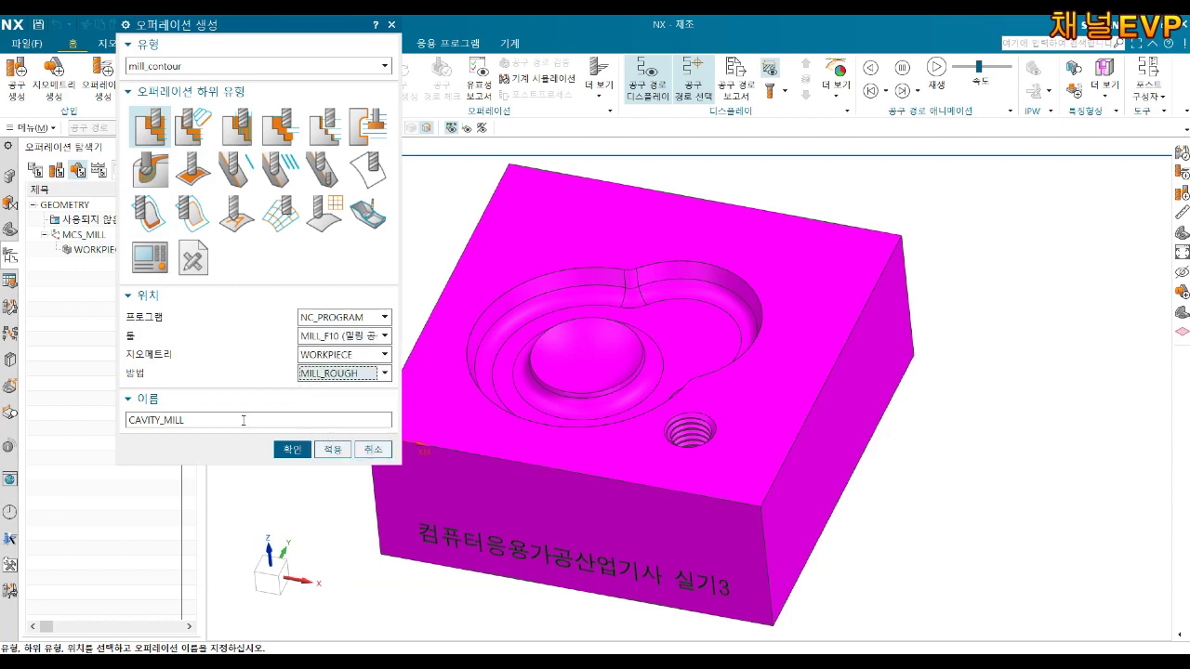
{"action": "double_click", "coordinate": [244, 420]}
{"action": "type", "text": "OUGH"}
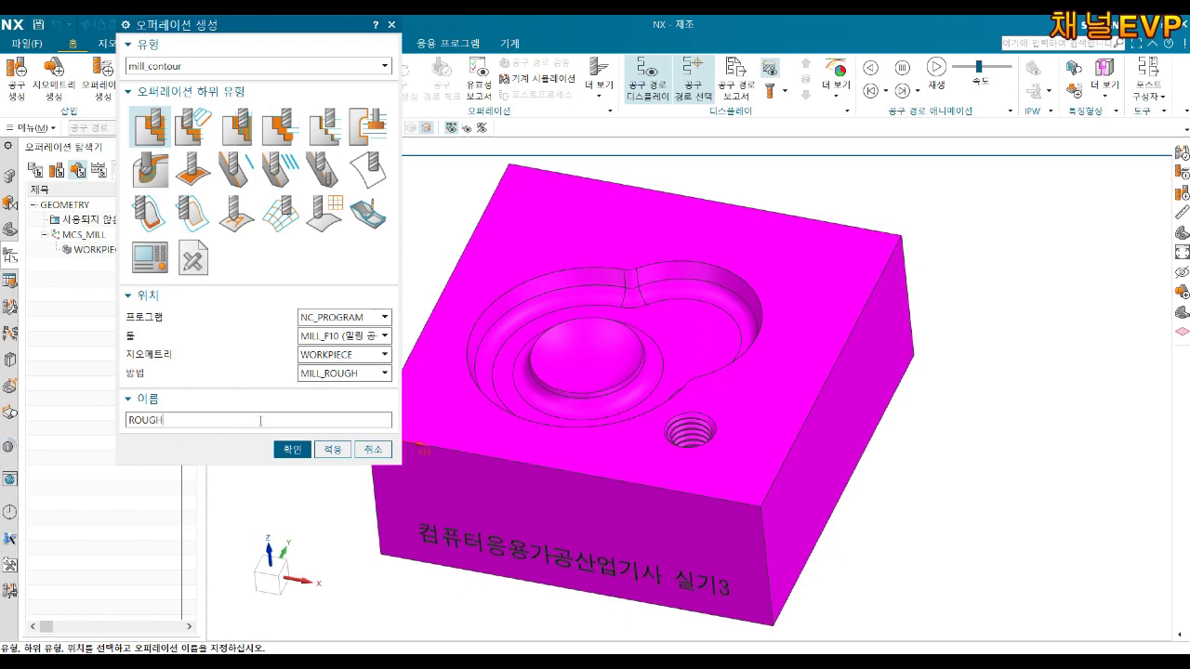
{"action": "left_click", "coordinate": [292, 449]}
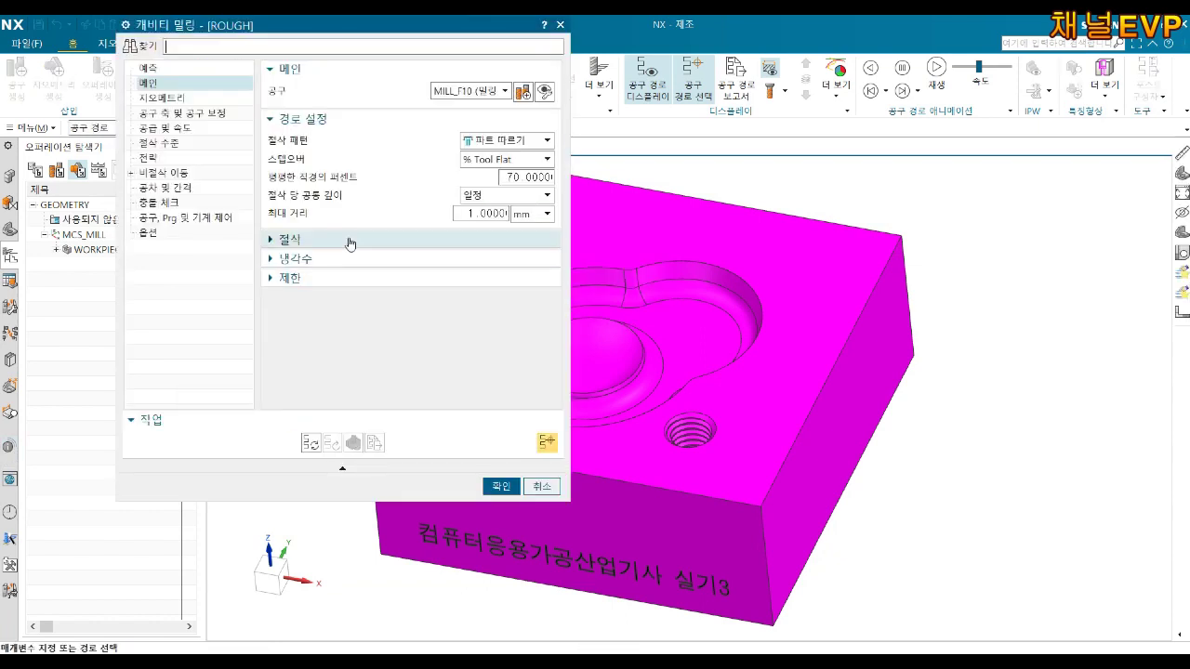
Step: Keep the Follow Part cut pattern and set a constant 9 mm maximum stepover
{"action": "left_click", "coordinate": [502, 140]}
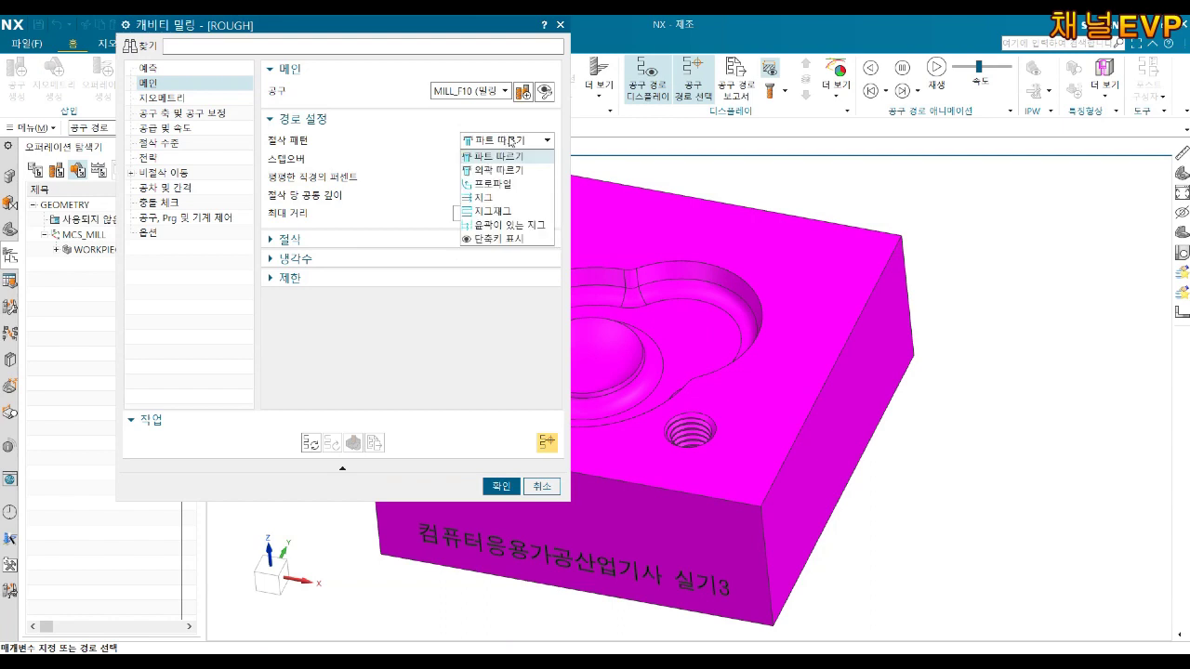
{"action": "left_click", "coordinate": [509, 142]}
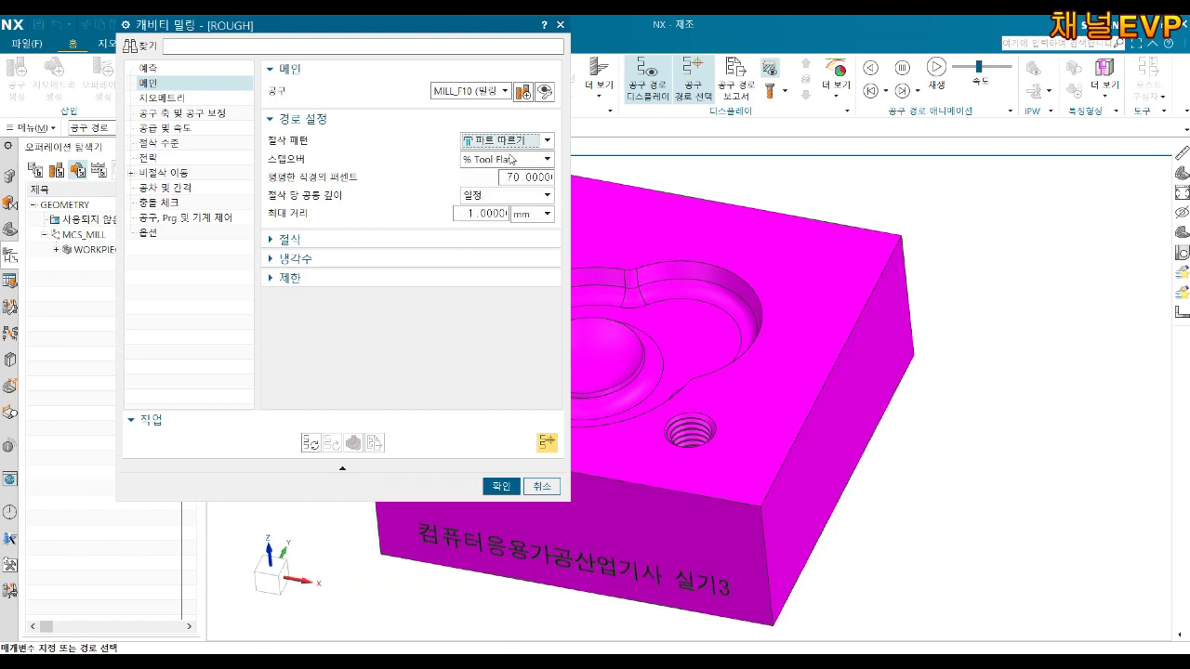
{"action": "left_click", "coordinate": [510, 159]}
{"action": "left_click", "coordinate": [502, 178]}
{"action": "left_click", "coordinate": [502, 160]}
{"action": "left_click", "coordinate": [487, 177]}
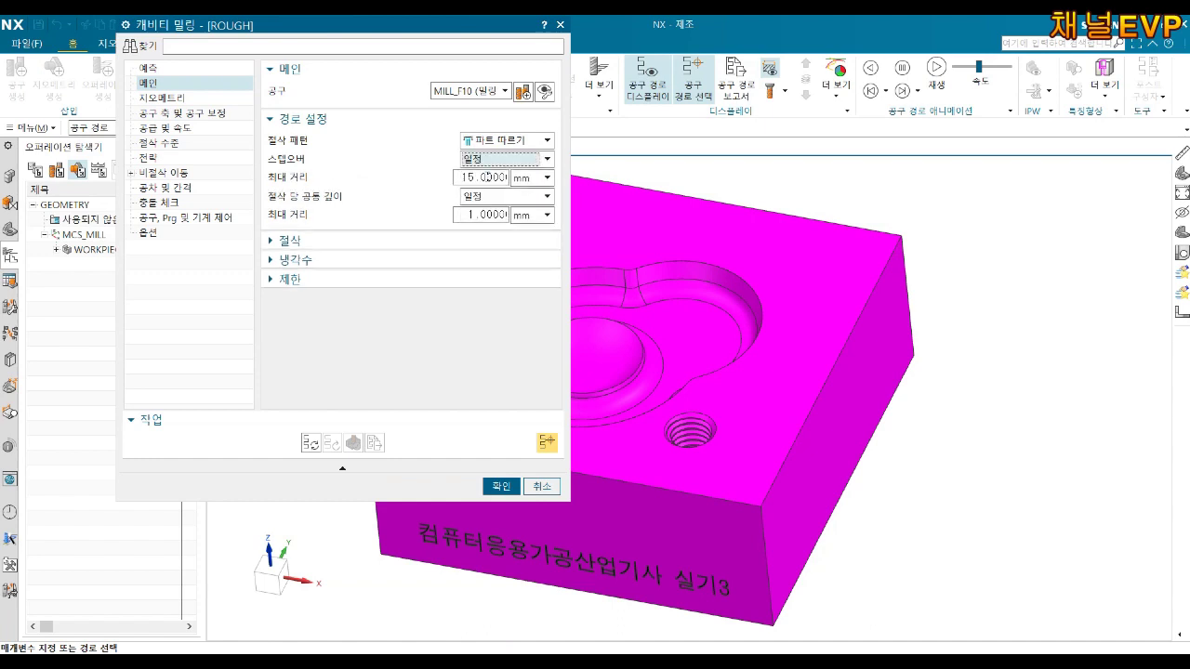
{"action": "double_click", "coordinate": [483, 177]}
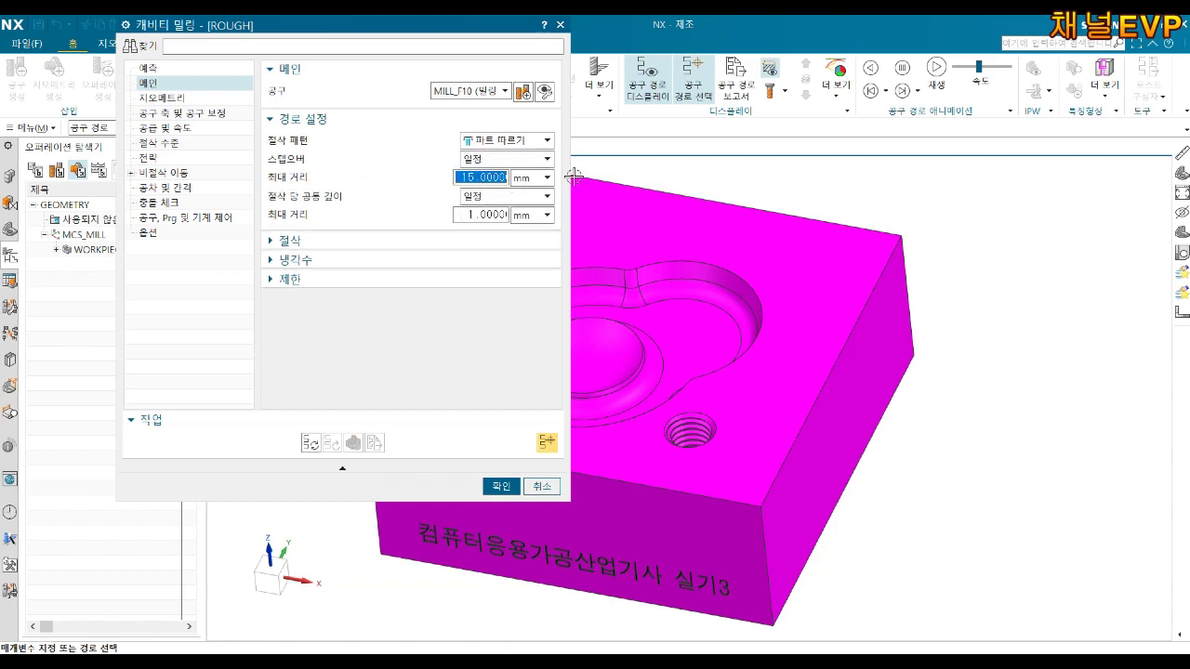
{"action": "type", "text": "9"}
{"action": "key", "text": "Tab"}
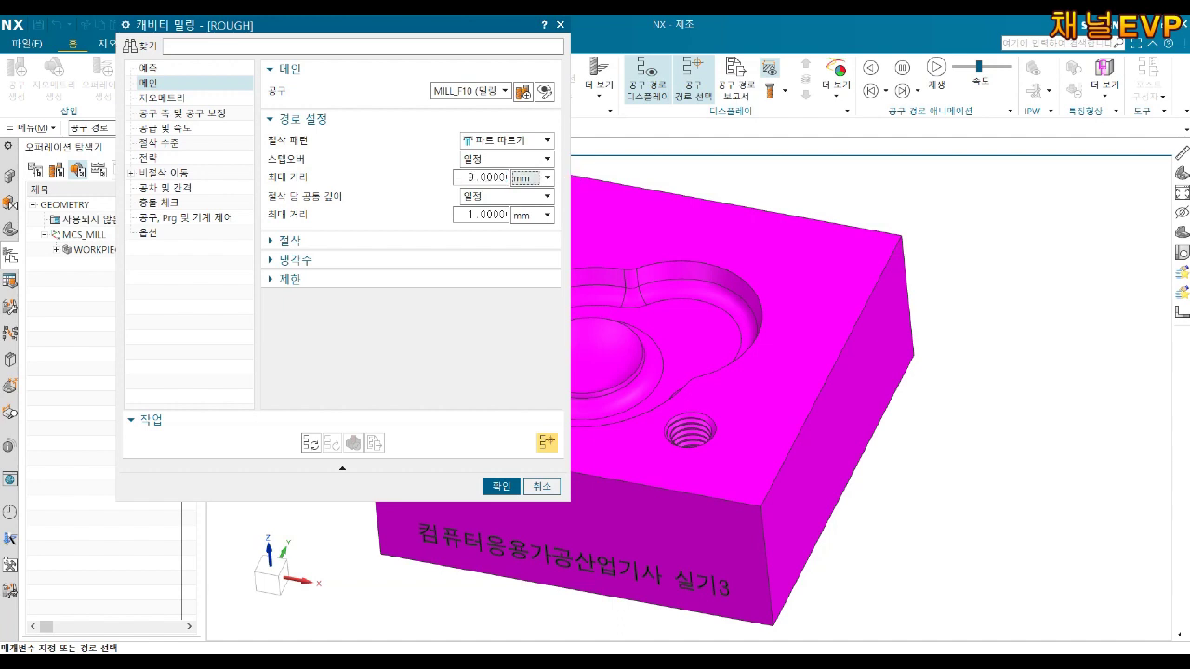
{"action": "key", "text": "Tab"}
{"action": "key", "text": "Tab"}
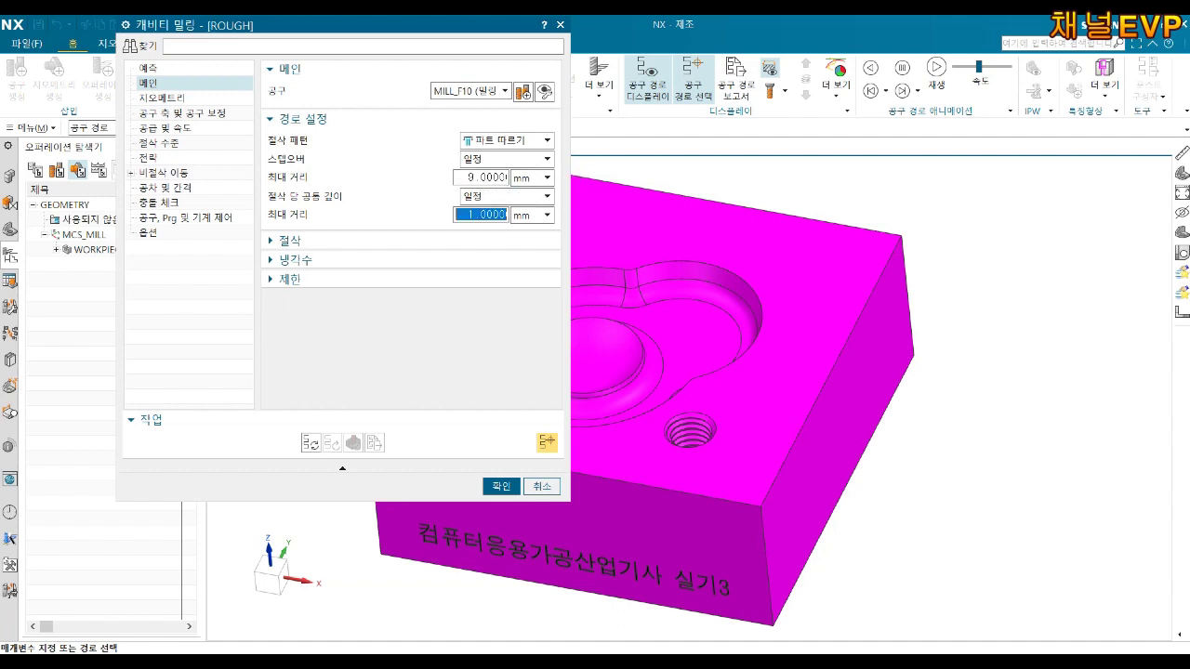
Step: Set ROUGH's part side stock to 0.2 in the Geometry settings
{"action": "left_click", "coordinate": [186, 98]}
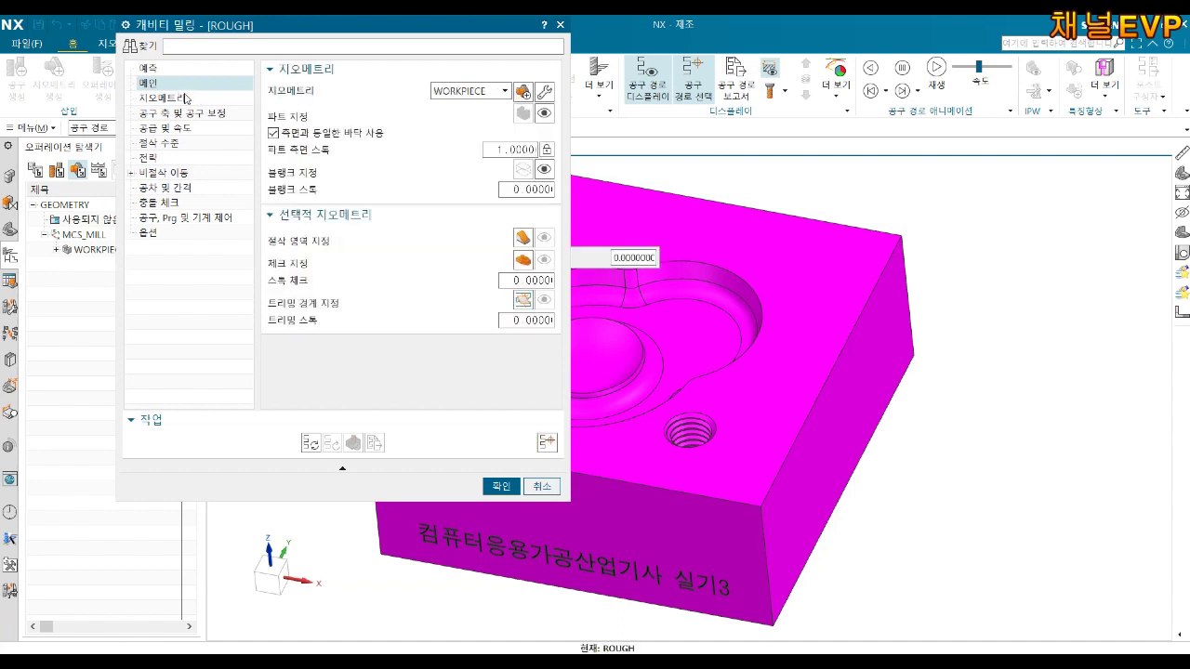
{"action": "left_click", "coordinate": [158, 69]}
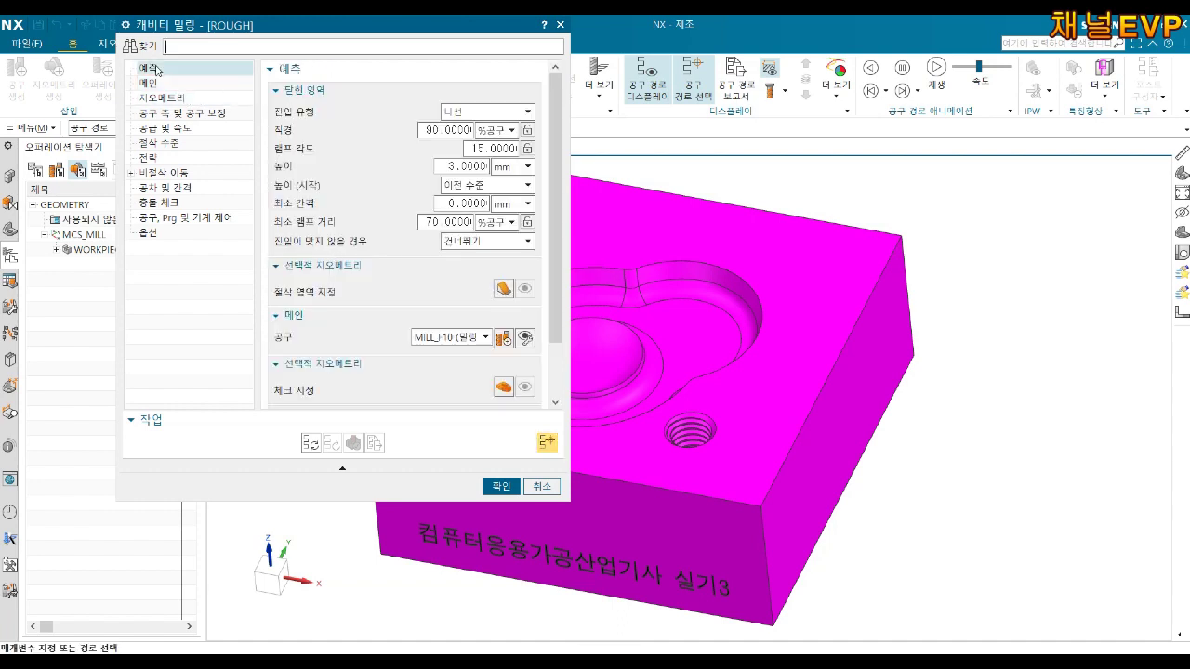
{"action": "left_click", "coordinate": [163, 98]}
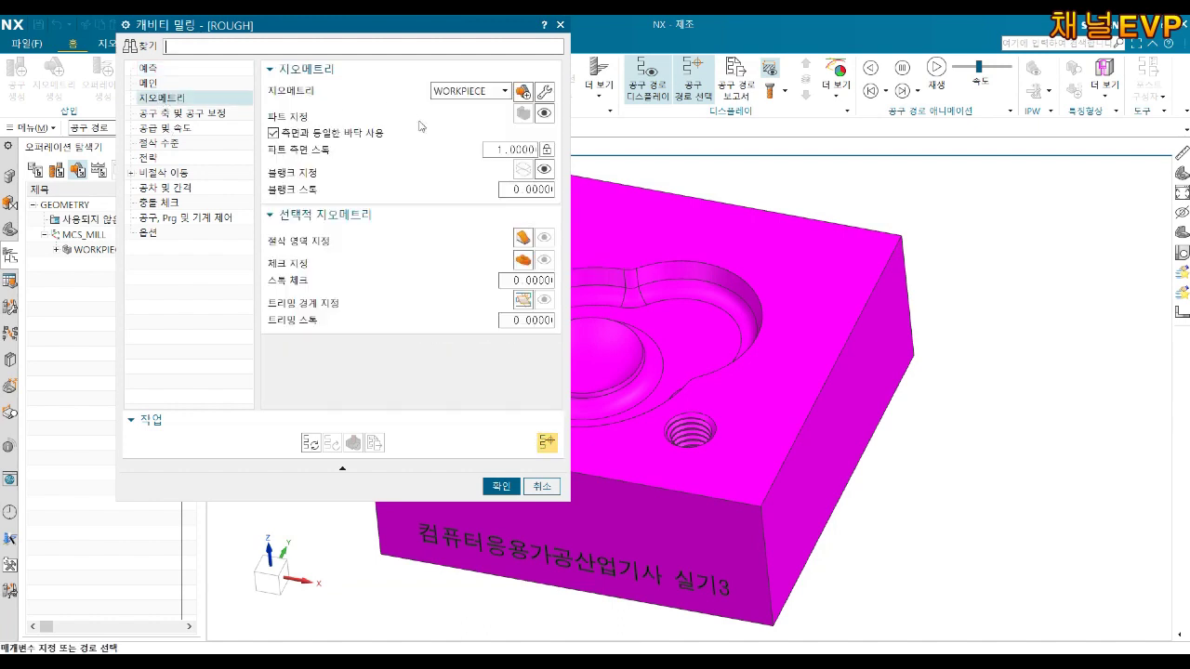
{"action": "double_click", "coordinate": [516, 147]}
{"action": "type", "text": "0.2"}
{"action": "left_click", "coordinate": [190, 113]}
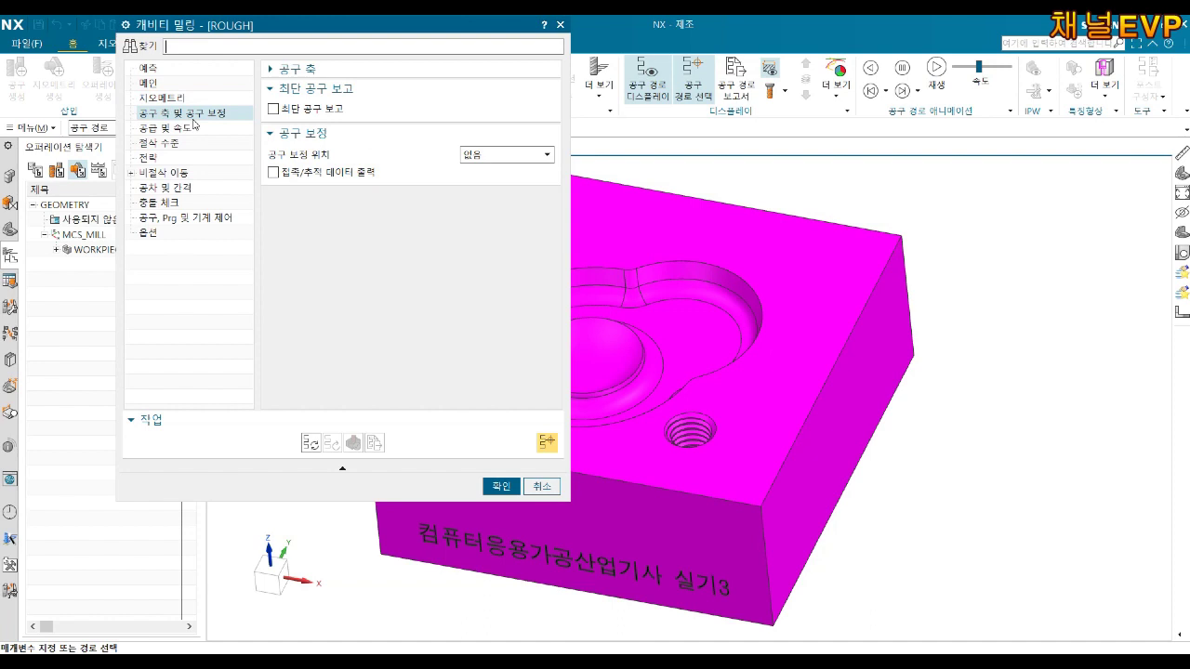
Step: Set ROUGH's spindle speed to 3000 and cutting feed to 800 mmpm
{"action": "left_click", "coordinate": [176, 131]}
{"action": "double_click", "coordinate": [494, 190]}
{"action": "type", "text": "3000"}
{"action": "key", "text": "Tab"}
{"action": "type", "text": "1"}
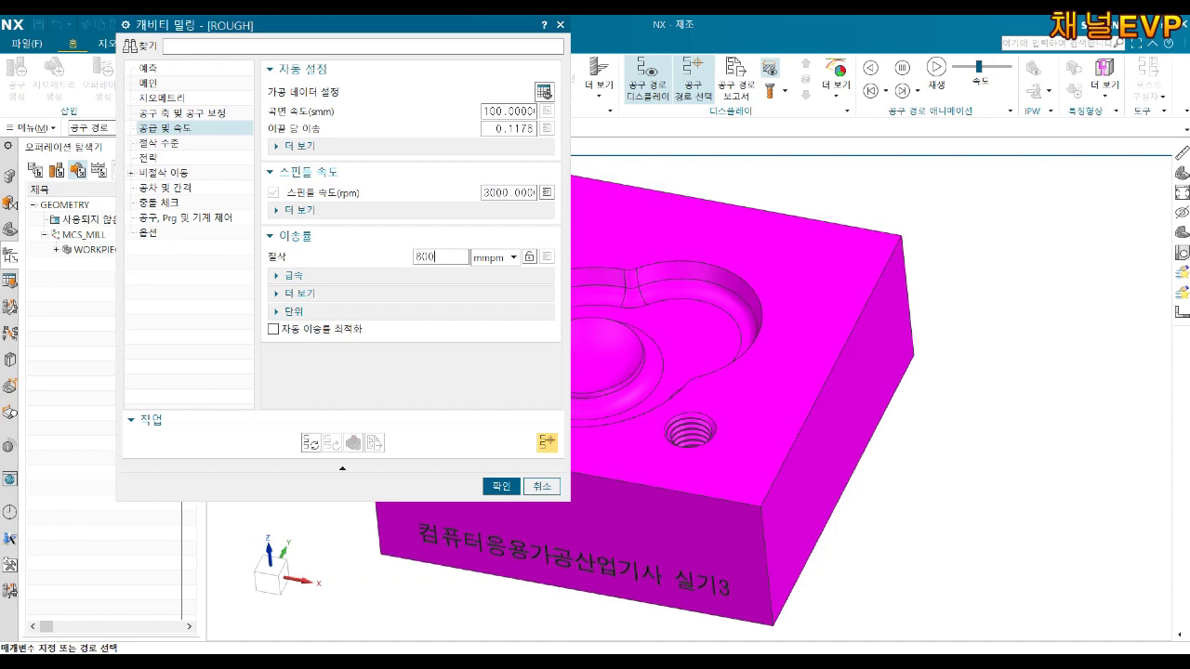
{"action": "key", "text": "Return"}
Step: Give the closed-area helical engage a 3 mm diameter and 2 mm height
{"action": "left_click", "coordinate": [180, 145]}
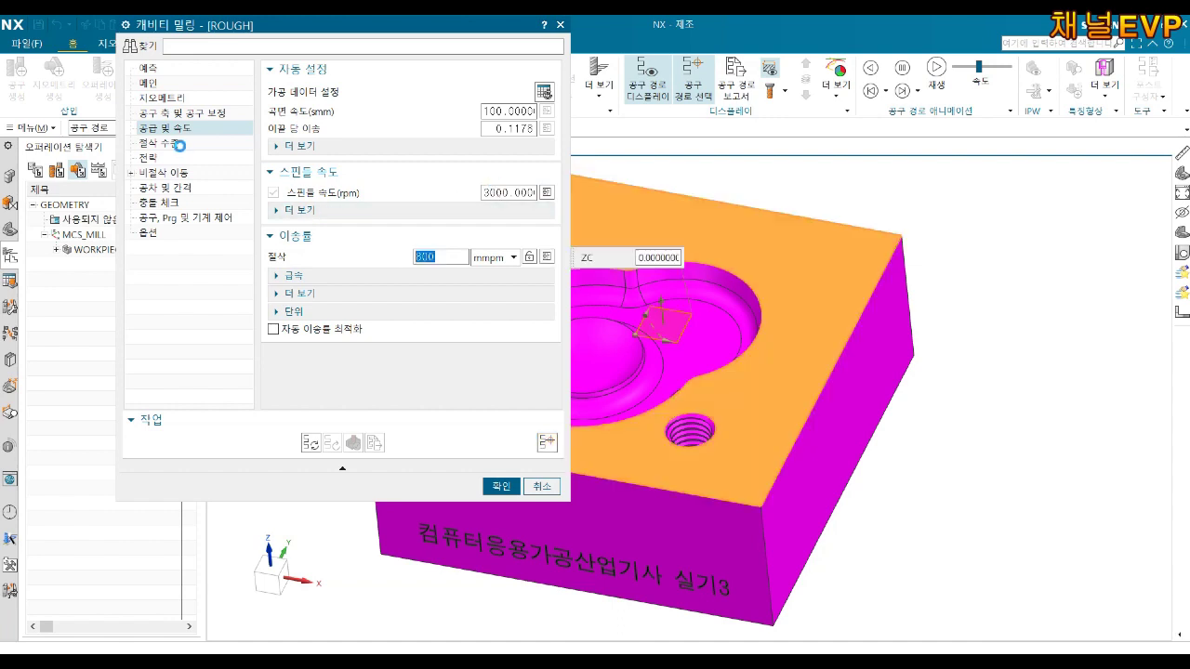
{"action": "left_click", "coordinate": [169, 158]}
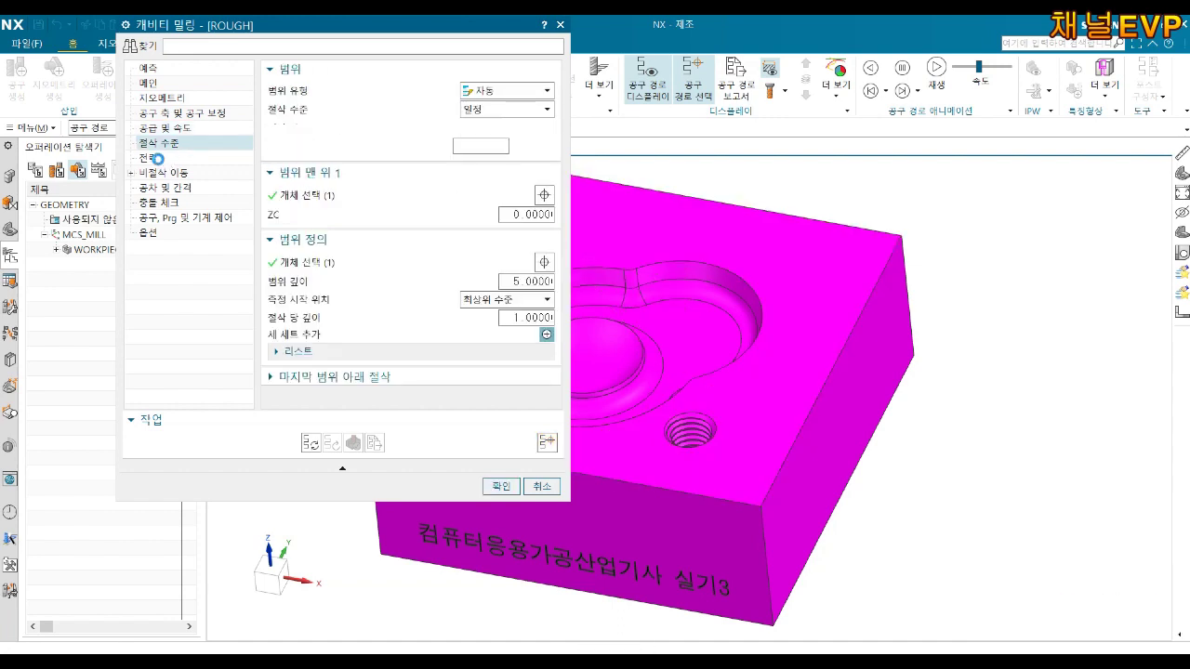
{"action": "left_click", "coordinate": [163, 173]}
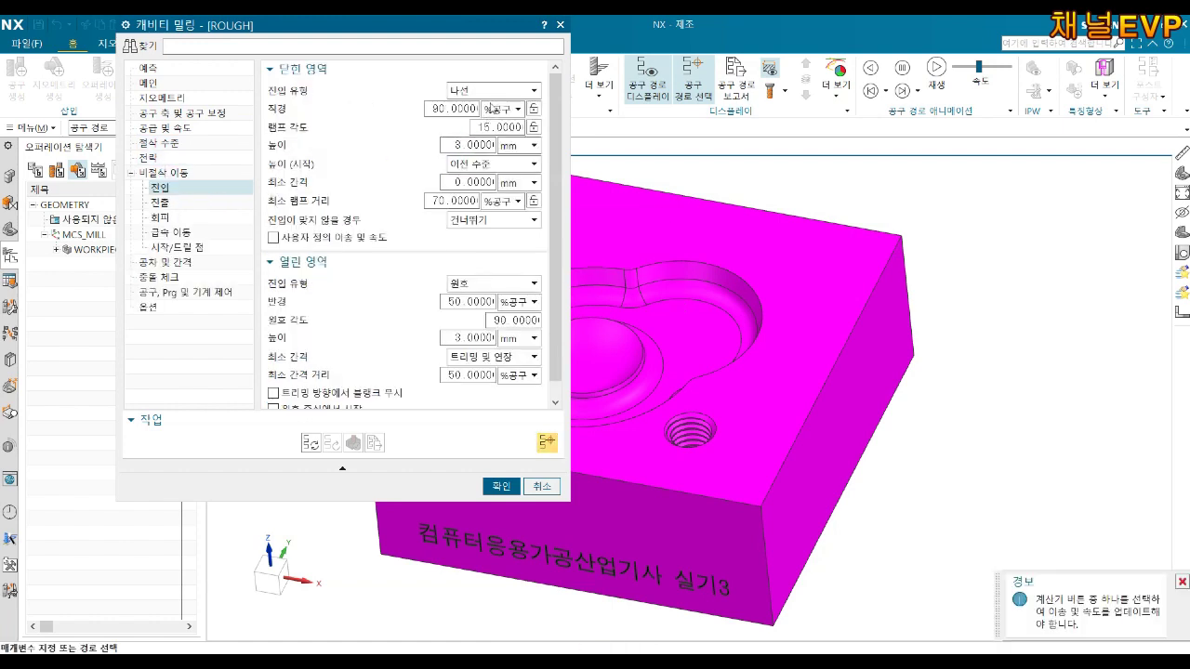
{"action": "left_click", "coordinate": [497, 109]}
{"action": "left_click", "coordinate": [497, 125]}
{"action": "double_click", "coordinate": [470, 108]}
{"action": "type", "text": "3"}
{"action": "key", "text": "Return"}
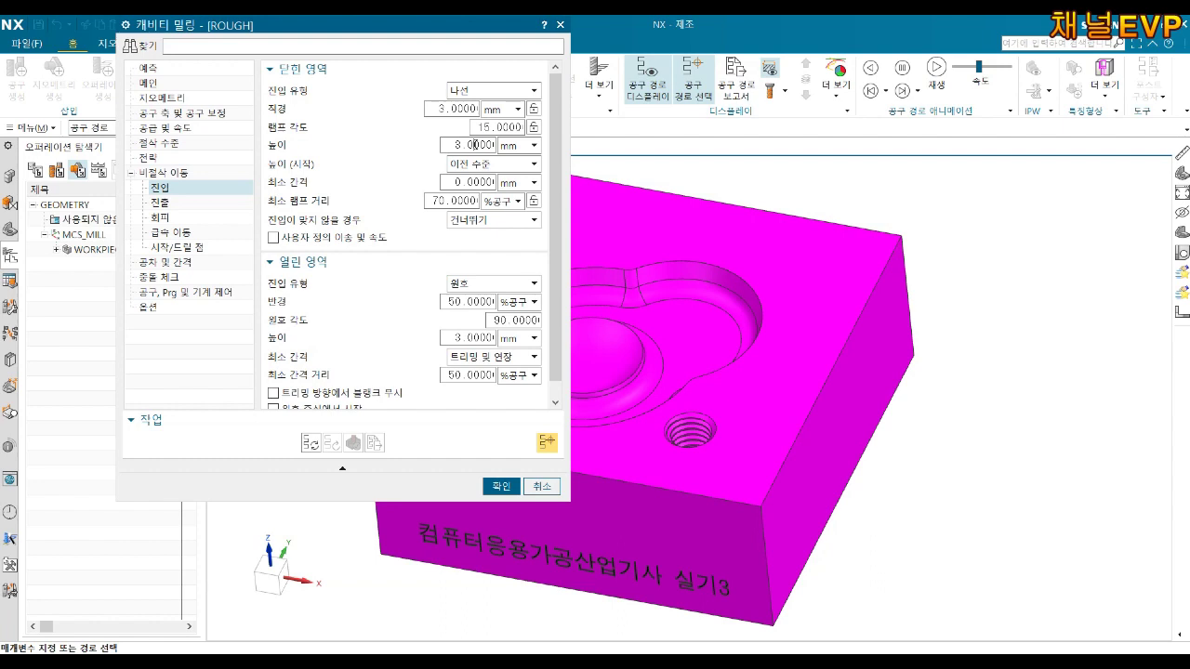
{"action": "double_click", "coordinate": [487, 145]}
{"action": "type", "text": "2"}
{"action": "key", "text": "Return"}
Step: Set the minimum ramp distance to 2 mm, keeping Skip when the entry doesn't fit
{"action": "left_click", "coordinate": [517, 201]}
{"action": "left_click", "coordinate": [502, 214]}
{"action": "double_click", "coordinate": [469, 201]}
{"action": "type", "text": "2"}
{"action": "left_click", "coordinate": [516, 220]}
{"action": "left_click", "coordinate": [511, 216]}
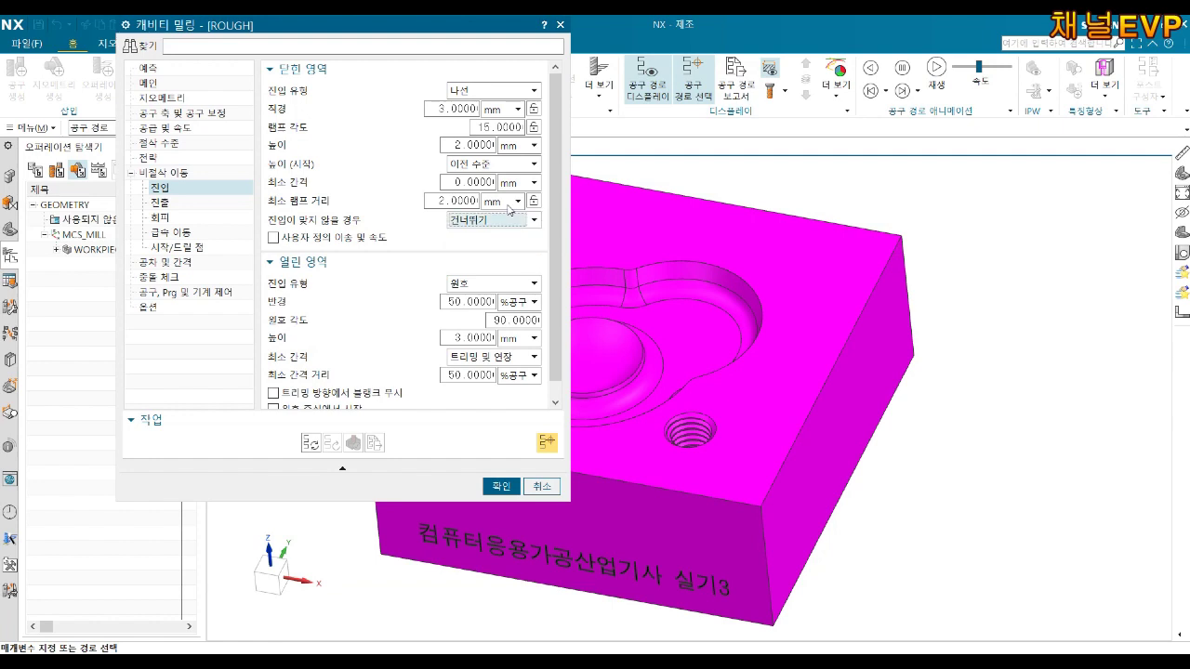
{"action": "left_click", "coordinate": [167, 265]}
{"action": "left_click", "coordinate": [177, 278]}
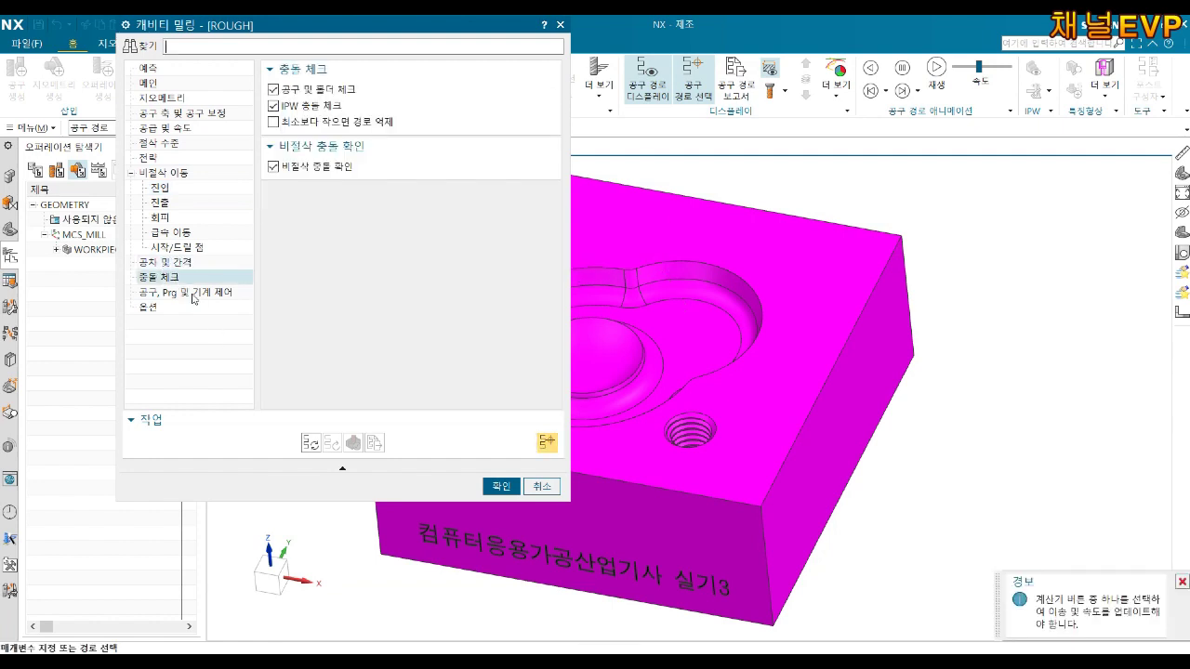
Step: Add a Coolant On start-of-path event to ROUGH, then generate its toolpath
{"action": "left_click", "coordinate": [189, 296]}
{"action": "left_click", "coordinate": [528, 149]}
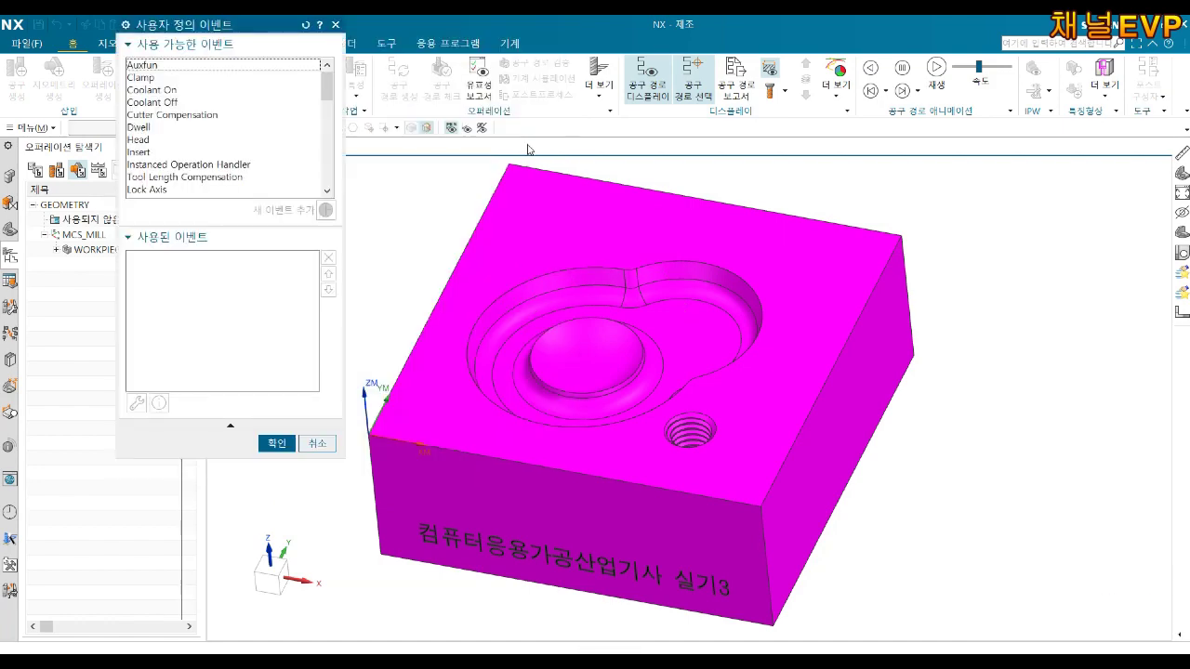
{"action": "left_click", "coordinate": [164, 90]}
{"action": "left_click", "coordinate": [325, 210]}
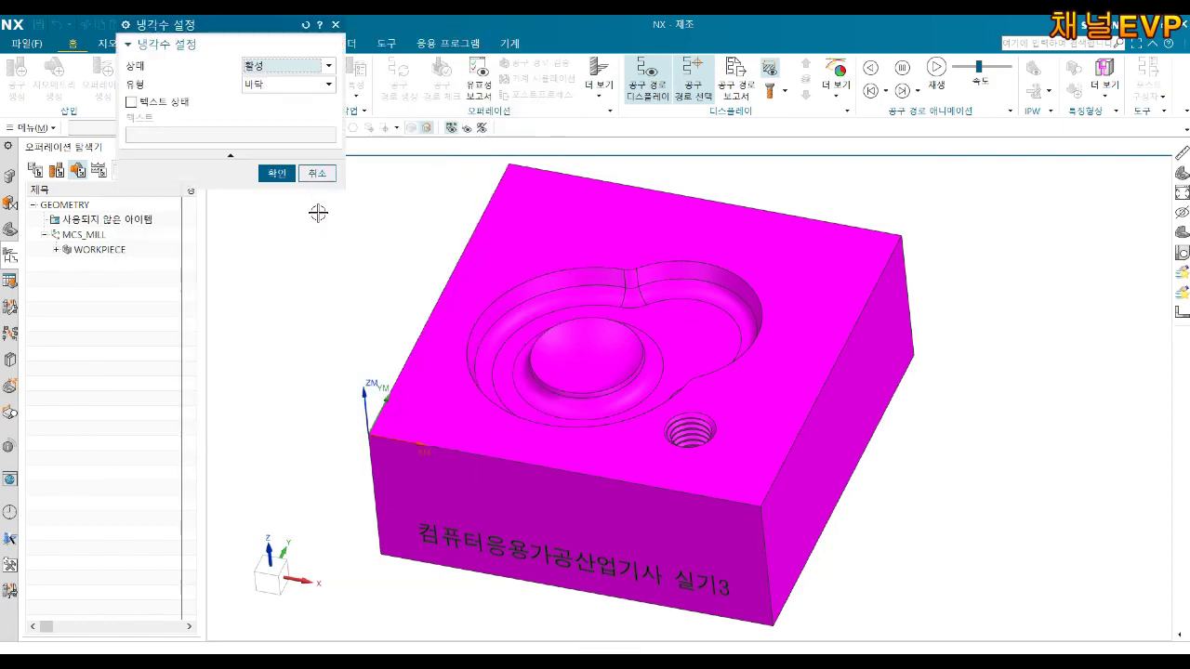
{"action": "left_click", "coordinate": [276, 172]}
{"action": "left_click", "coordinate": [277, 443]}
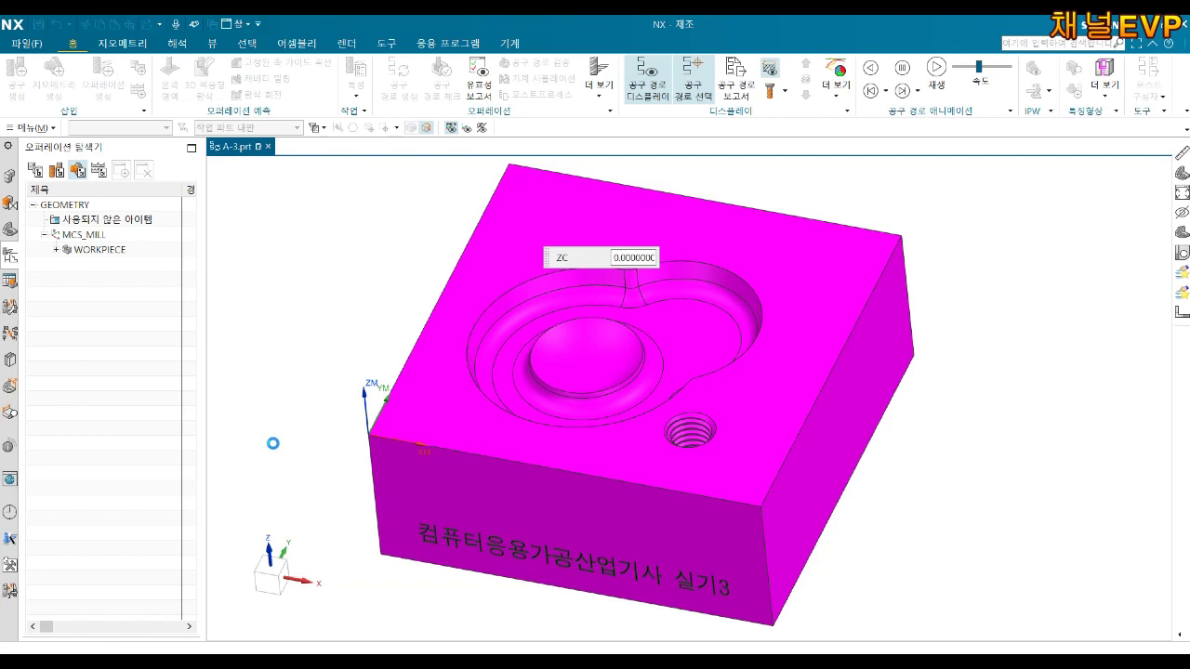
{"action": "left_click", "coordinate": [309, 443]}
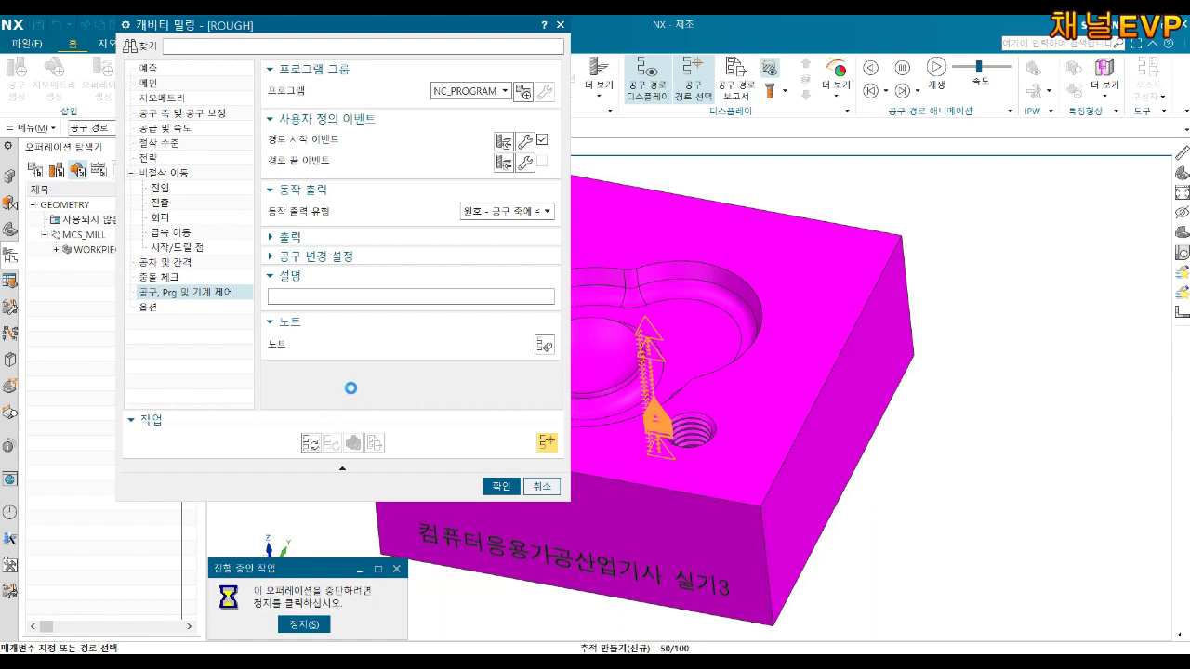
Step: Dismiss the warning, inspect the generated ROUGH toolpath, and open its verification
{"action": "left_click", "coordinate": [596, 361]}
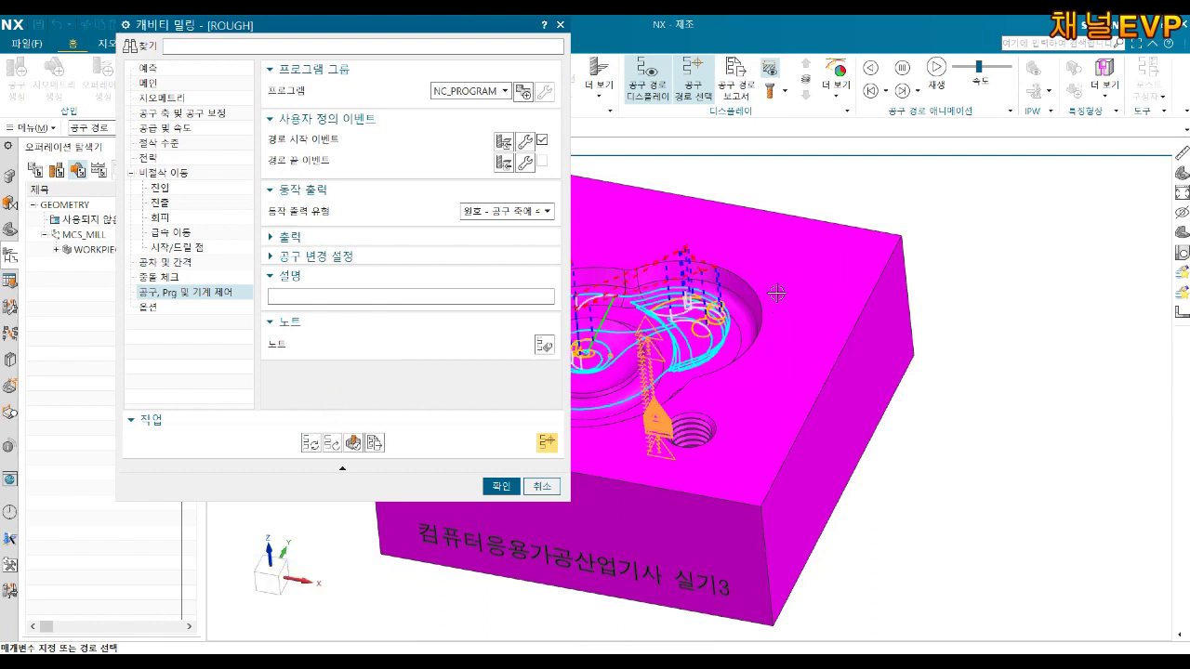
{"action": "mouse_move", "coordinate": [750, 341]}
{"action": "middle_mouse_down"}
{"action": "mouse_move", "coordinate": [764, 348]}
{"action": "mouse_move", "coordinate": [786, 286]}
{"action": "mouse_move", "coordinate": [769, 264]}
{"action": "mouse_move", "coordinate": [779, 312]}
{"action": "middle_mouse_up"}
{"action": "scroll", "coordinate": [786, 285], "scroll_direction": "up", "scroll_amount": 3}
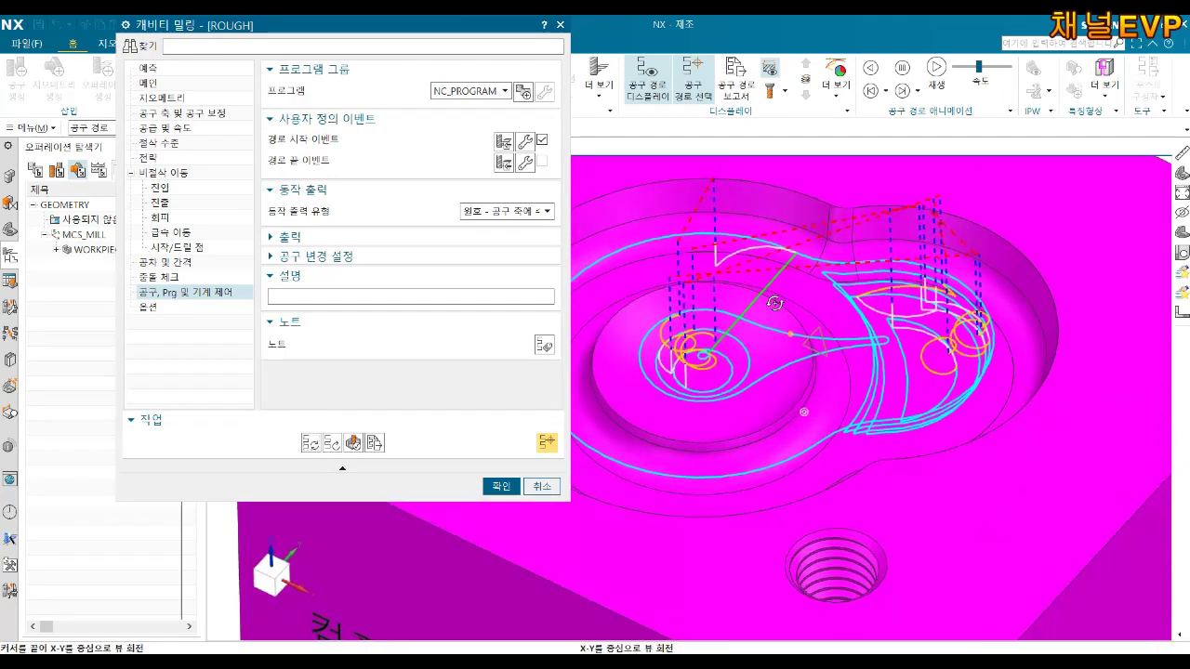
{"action": "left_click", "coordinate": [353, 442]}
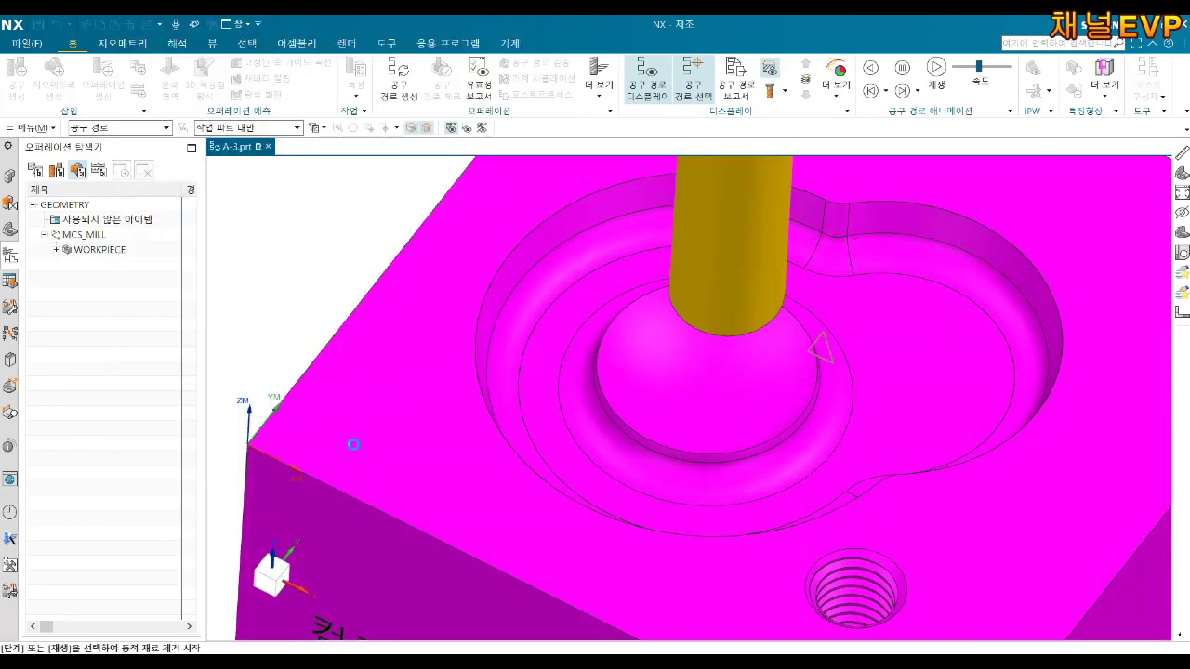
Step: Play the 3D dynamic material-removal simulation of ROUGH, then return to its settings
{"action": "left_click", "coordinate": [229, 599]}
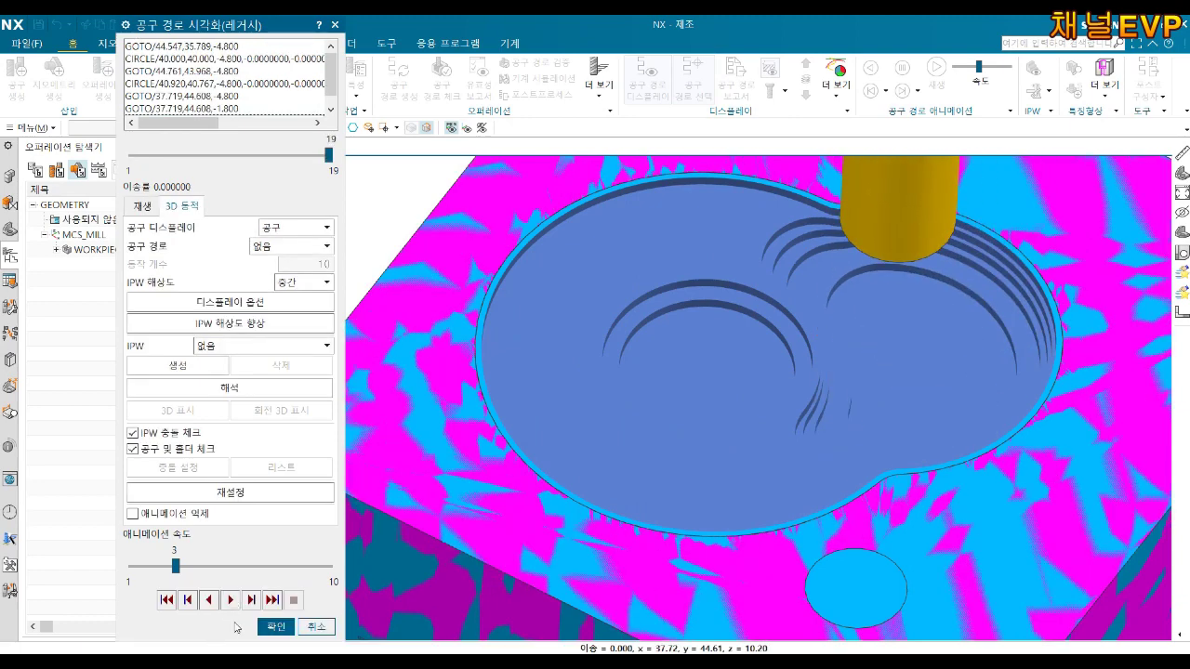
{"action": "left_click", "coordinate": [269, 628]}
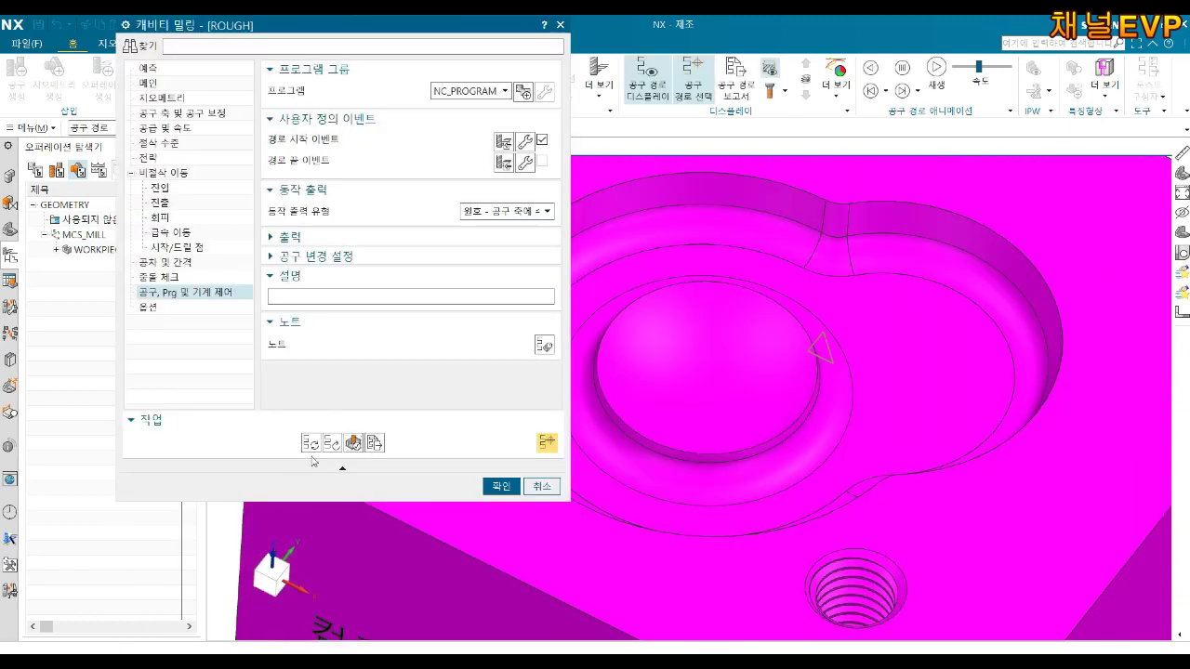
{"action": "left_click", "coordinate": [162, 69]}
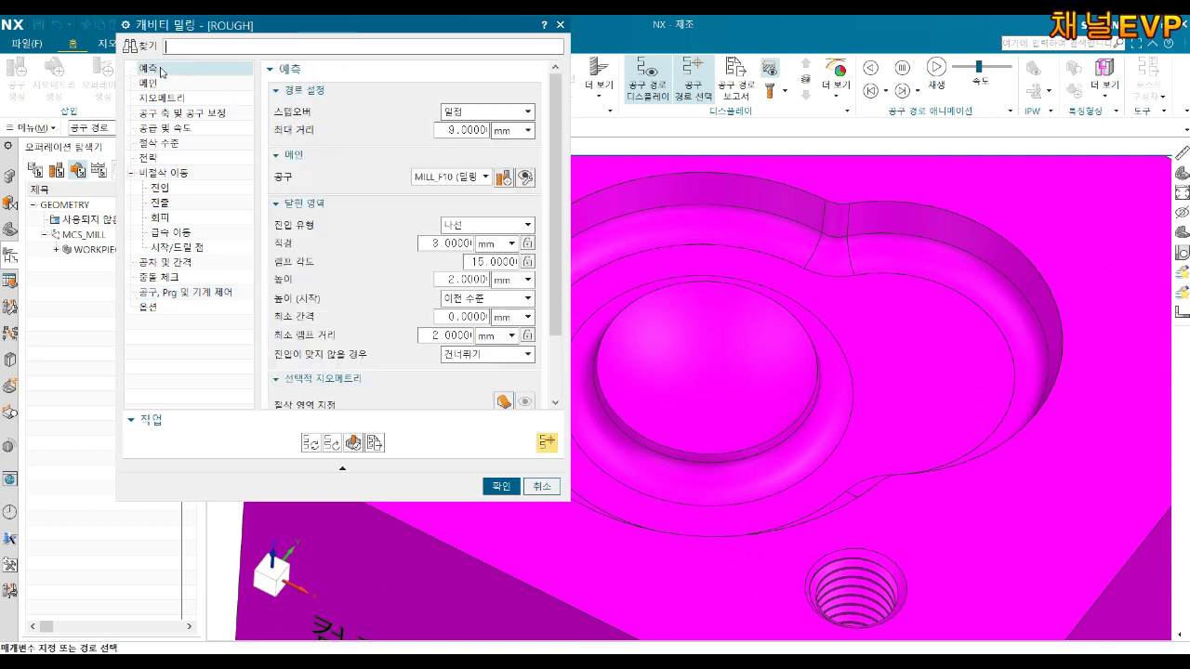
Step: Accept ROUGH, then insert a REST_MILLING operation after it using BALL_MILL_B6
{"action": "left_click", "coordinate": [166, 85]}
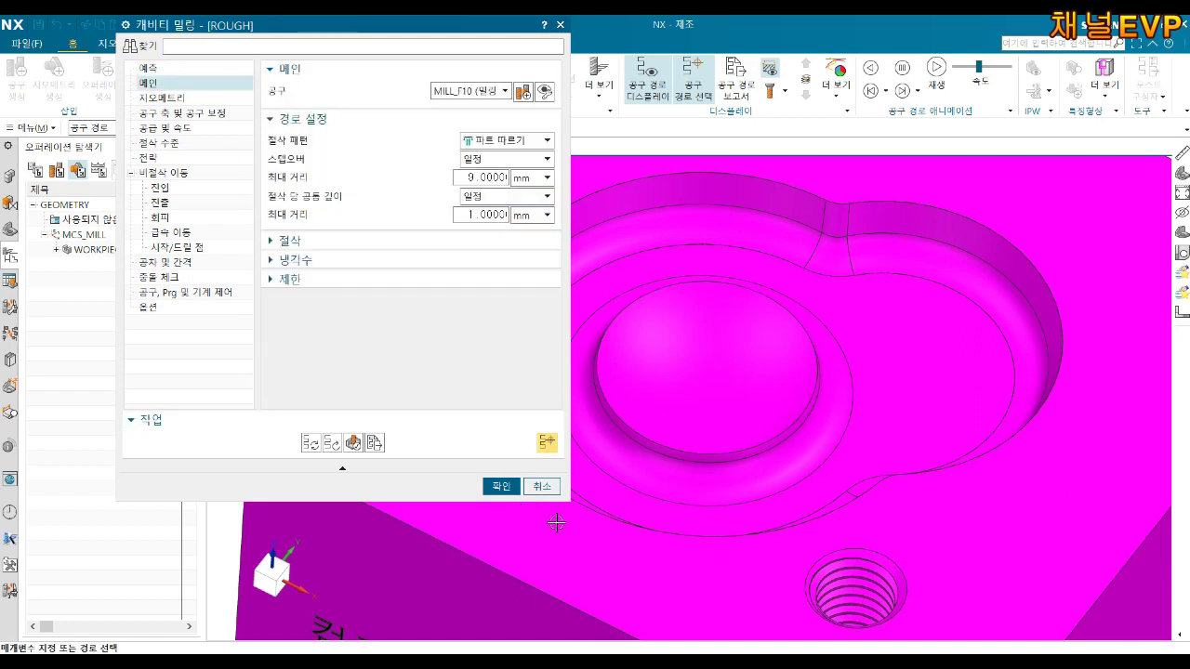
{"action": "left_click", "coordinate": [501, 486]}
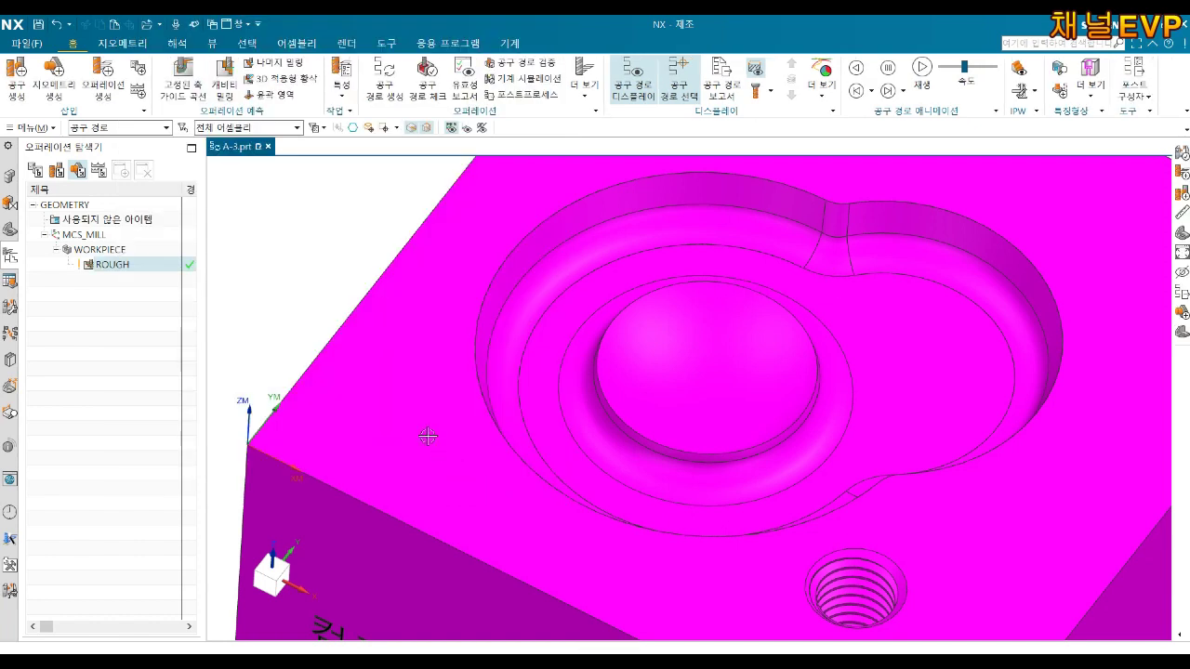
{"action": "right_click", "coordinate": [111, 270]}
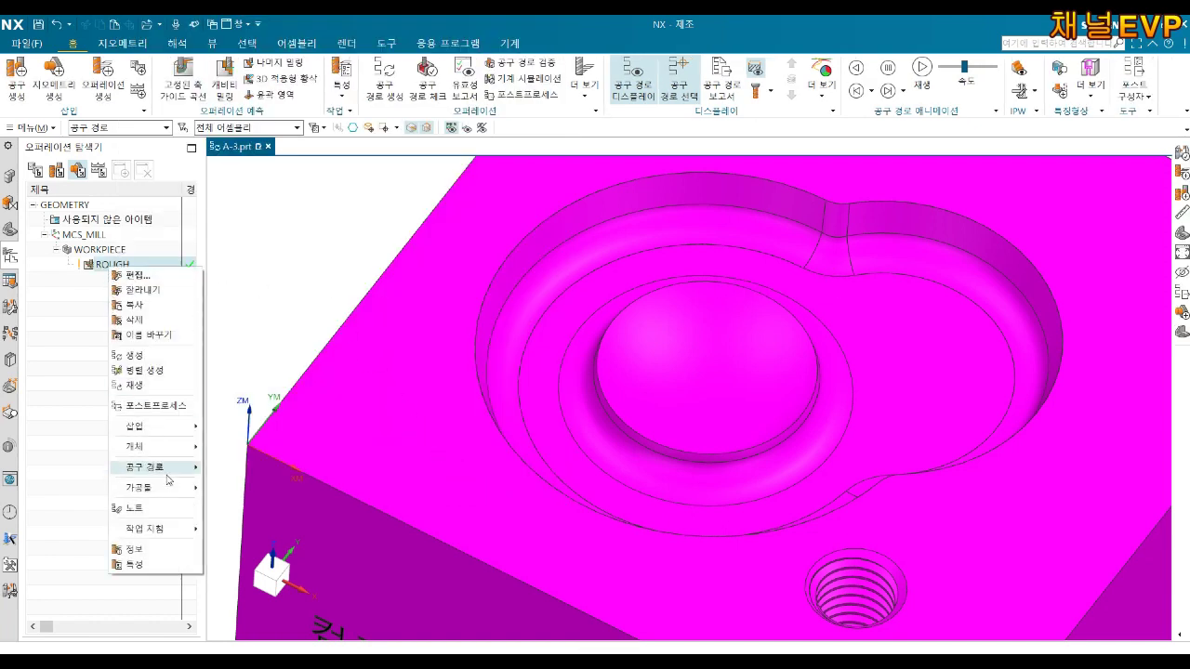
{"action": "mouse_move", "coordinate": [135, 426]}
{"action": "left_click", "coordinate": [244, 428]}
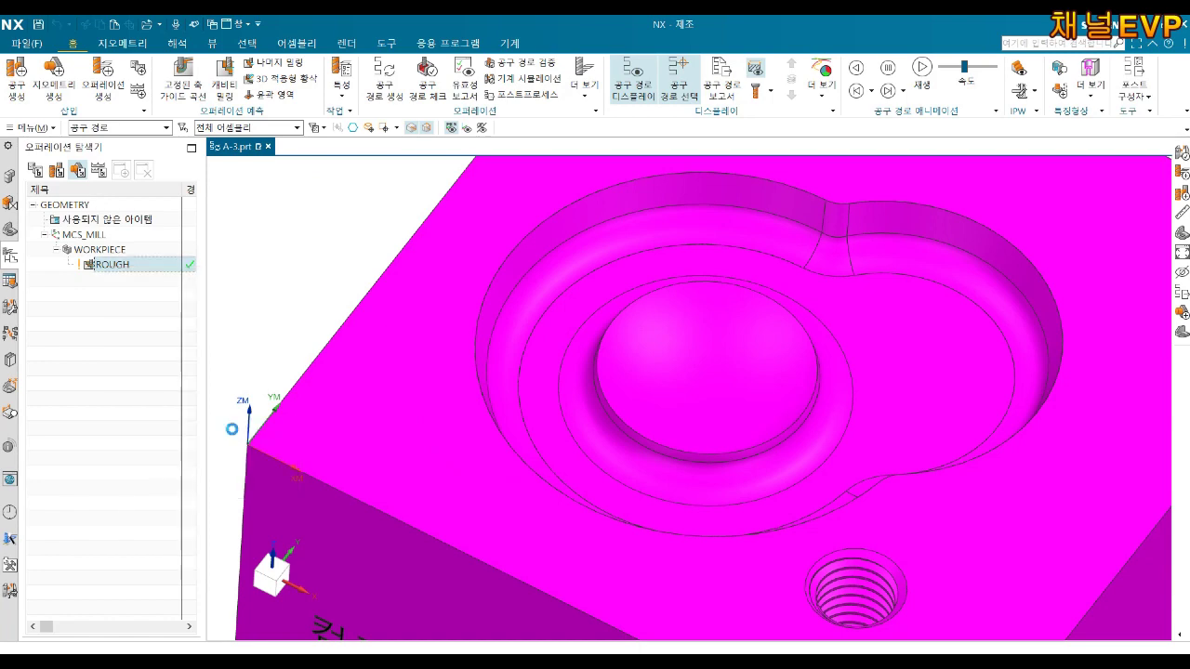
{"action": "left_click", "coordinate": [279, 140]}
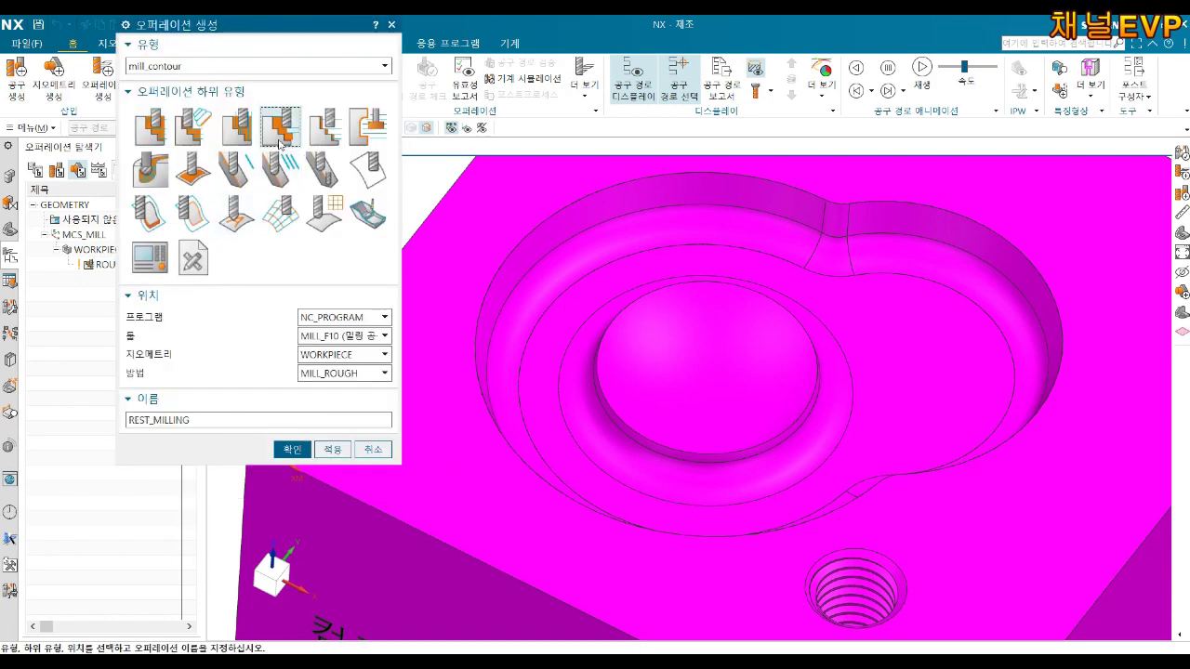
{"action": "left_click", "coordinate": [351, 336]}
{"action": "left_click", "coordinate": [355, 367]}
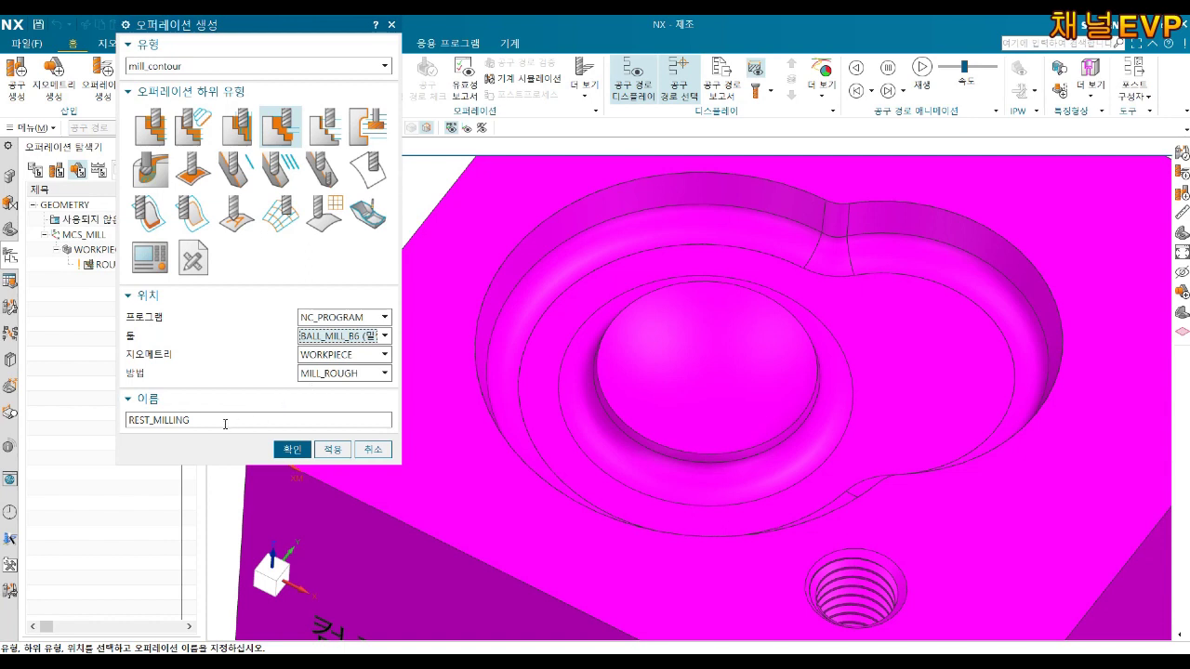
{"action": "left_click", "coordinate": [225, 422]}
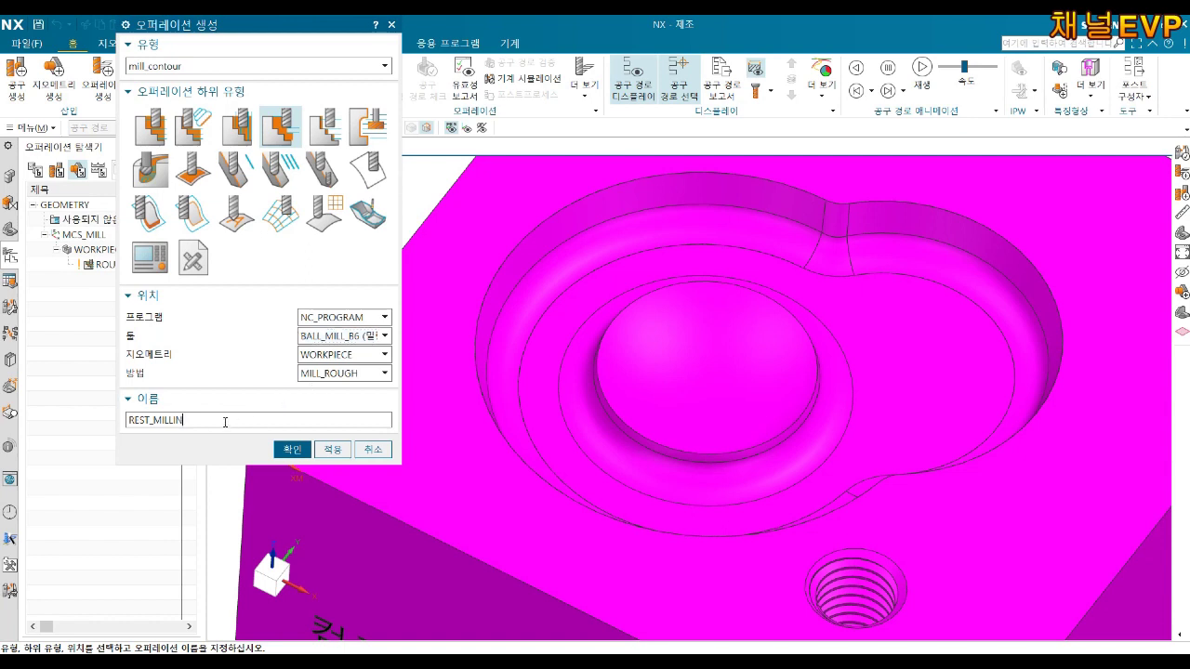
{"action": "key", "text": "BackSpace"}
{"action": "key", "text": "BackSpace"}
{"action": "key", "text": "BackSpace"}
Step: Create the rest milling operation ROUGH2 with a constant 3 mm stepover
{"action": "left_click", "coordinate": [292, 449]}
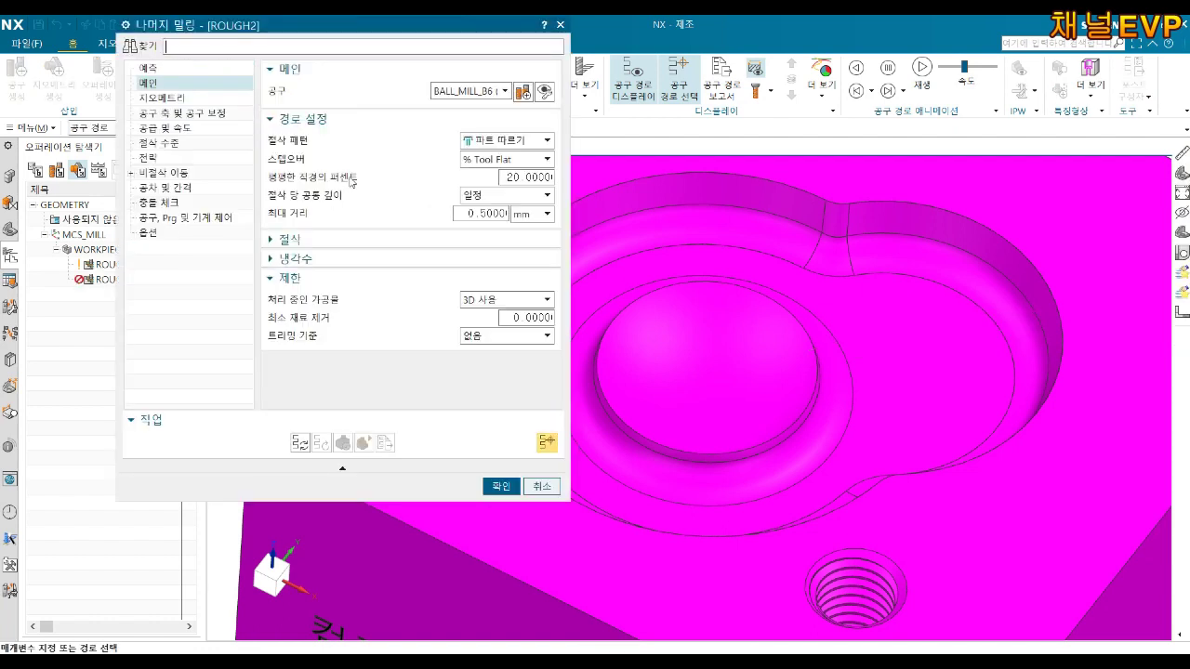
{"action": "left_click", "coordinate": [516, 158]}
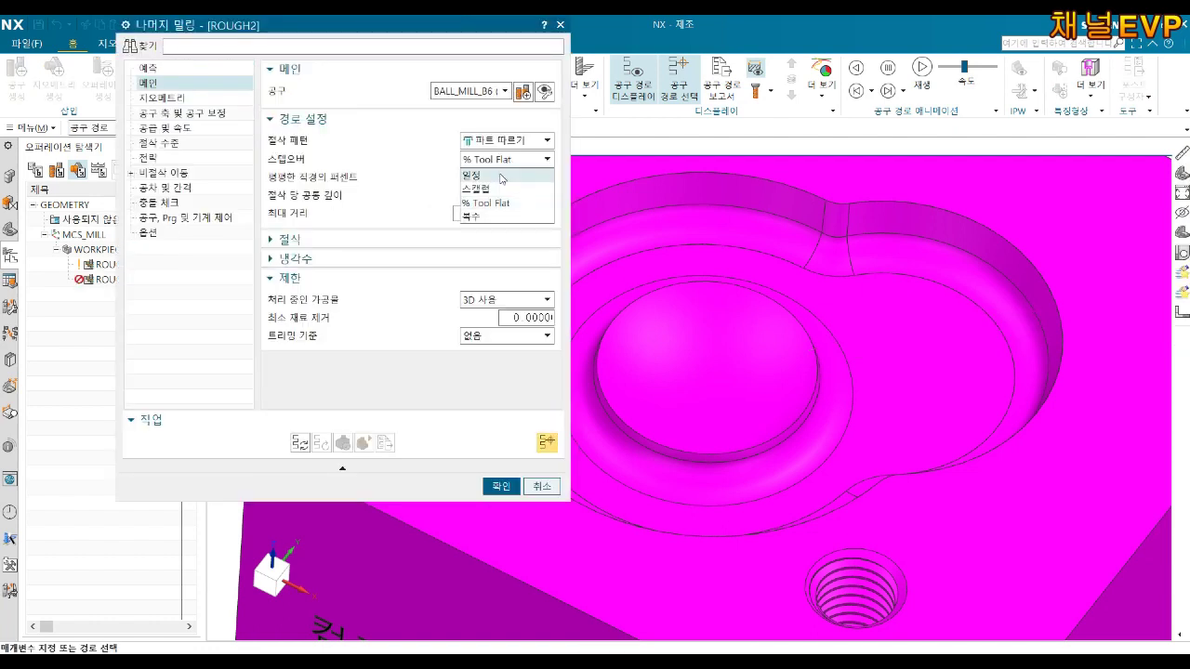
{"action": "left_click", "coordinate": [502, 172]}
{"action": "double_click", "coordinate": [496, 176]}
{"action": "type", "text": "3"}
{"action": "key", "text": "Tab"}
{"action": "key", "text": "Tab"}
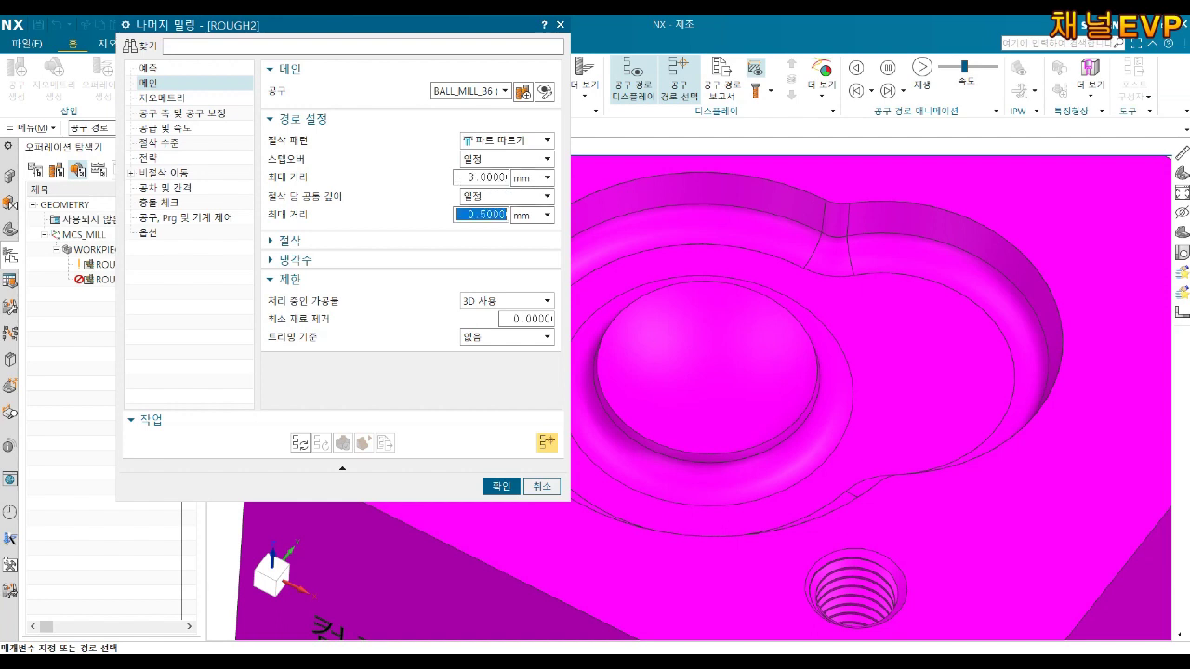
Step: Set part side stock to 0.2 and select the 12 pocket faces as cut area
{"action": "left_click", "coordinate": [177, 99]}
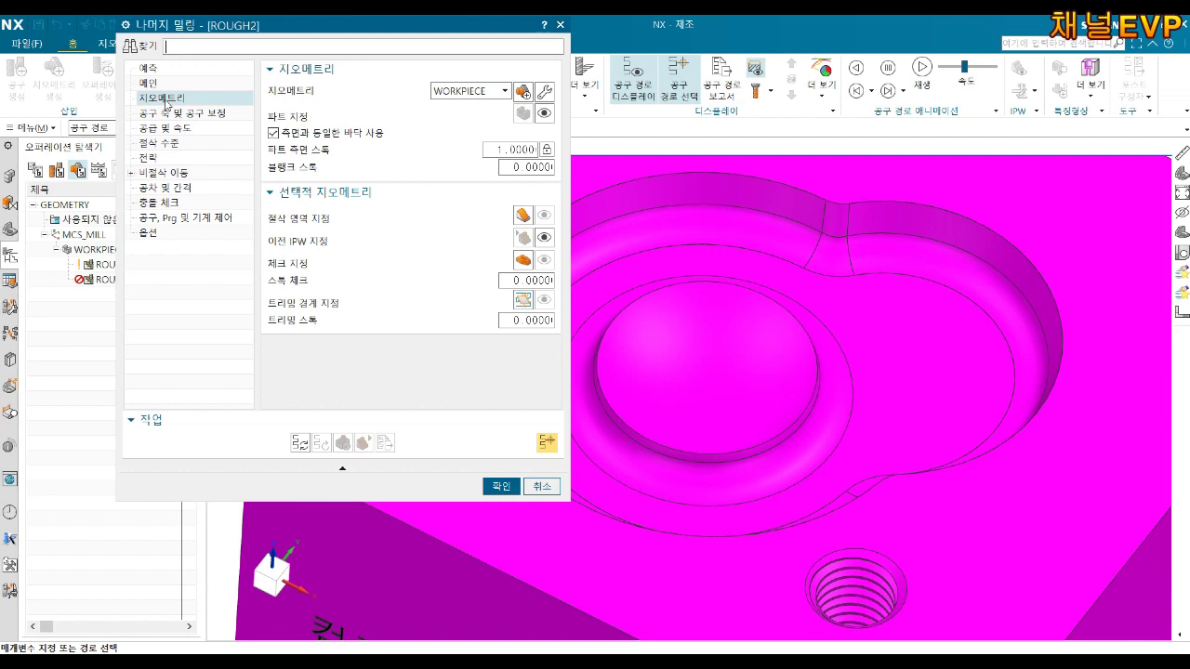
{"action": "double_click", "coordinate": [510, 150]}
{"action": "type", "text": "0.2"}
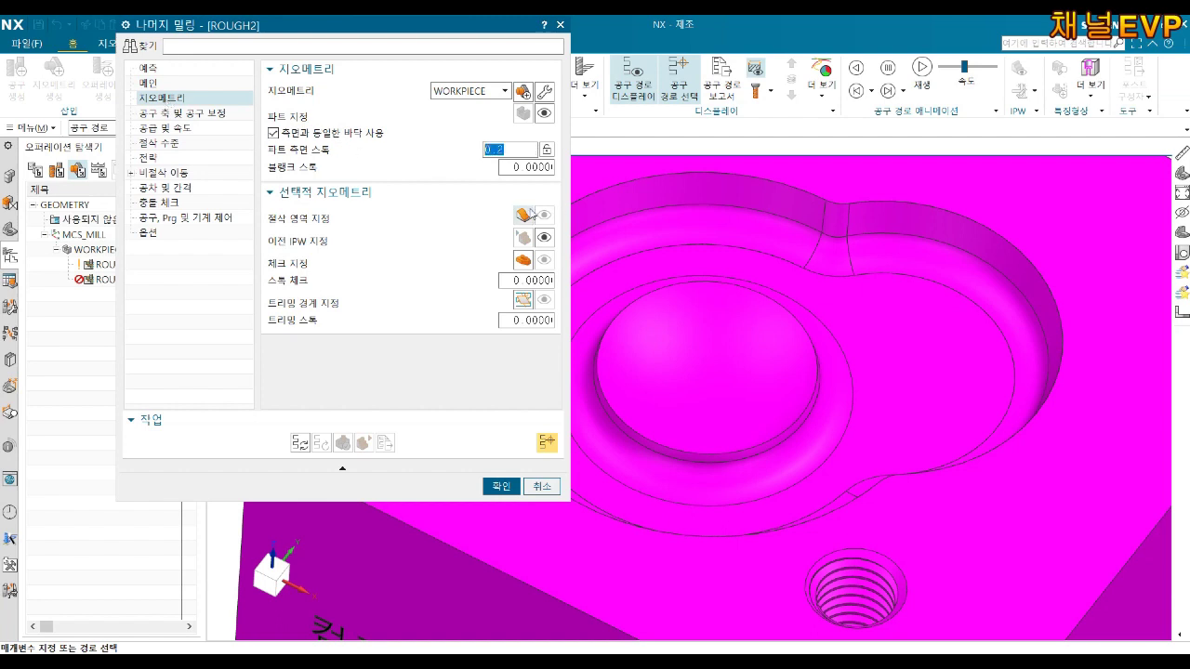
{"action": "left_click", "coordinate": [524, 215]}
{"action": "middle_click_drag", "start_coordinate": [643, 260], "coordinate": [903, 255]}
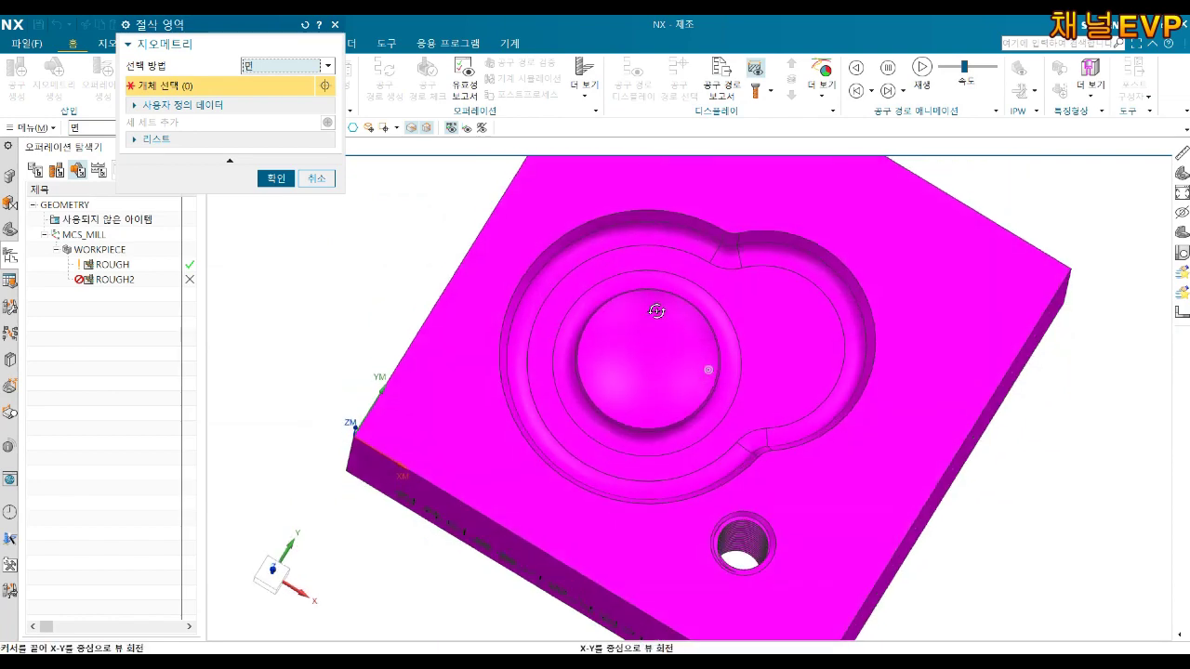
{"action": "left_click_drag", "start_coordinate": [865, 228], "coordinate": [578, 384]}
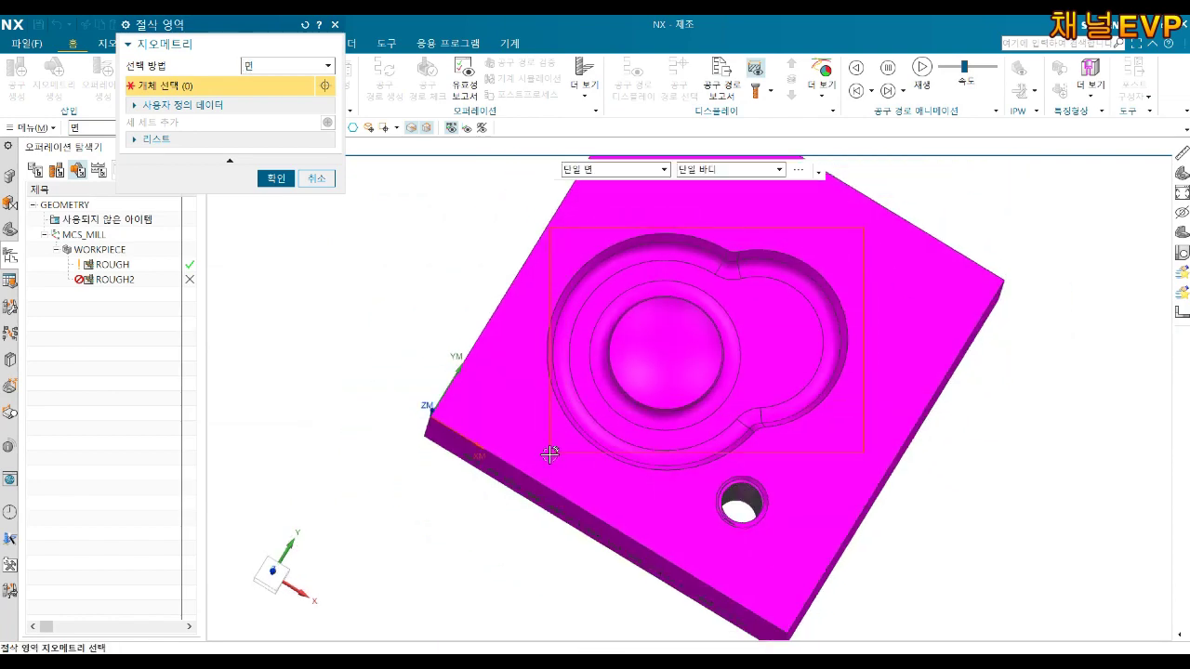
{"action": "left_click_drag", "start_coordinate": [578, 384], "coordinate": [532, 481]}
{"action": "mouse_move", "coordinate": [787, 422]}
{"action": "middle_mouse_down"}
{"action": "mouse_move", "coordinate": [782, 374]}
{"action": "mouse_move", "coordinate": [698, 373]}
{"action": "middle_mouse_up"}
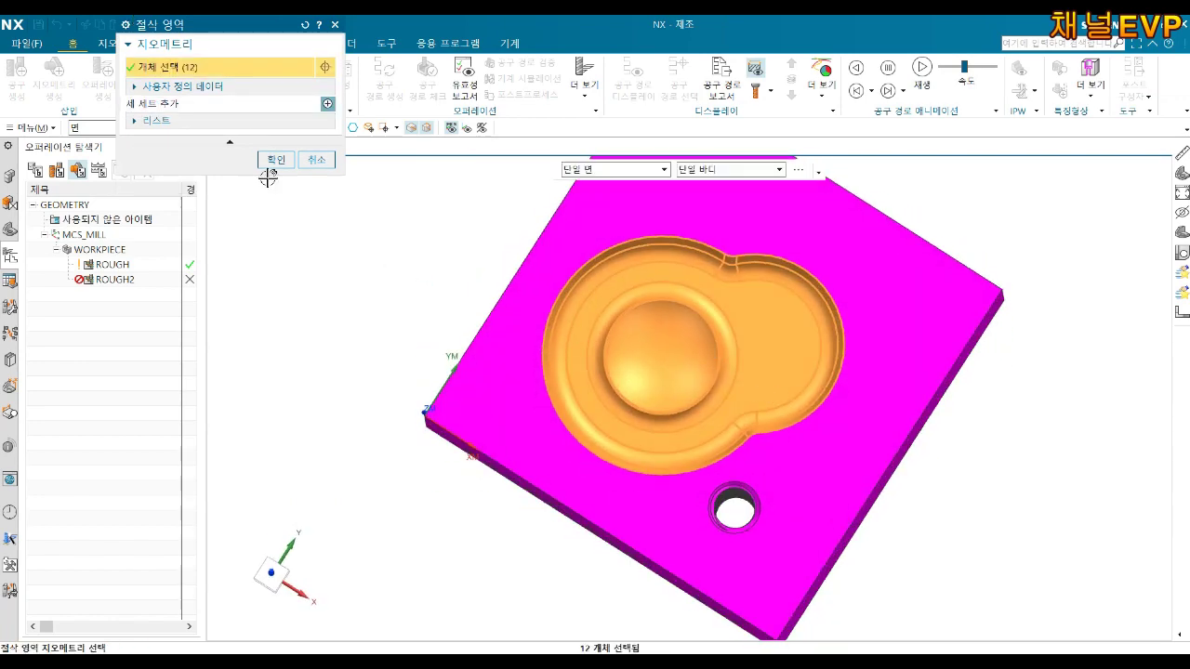
{"action": "left_click", "coordinate": [276, 160]}
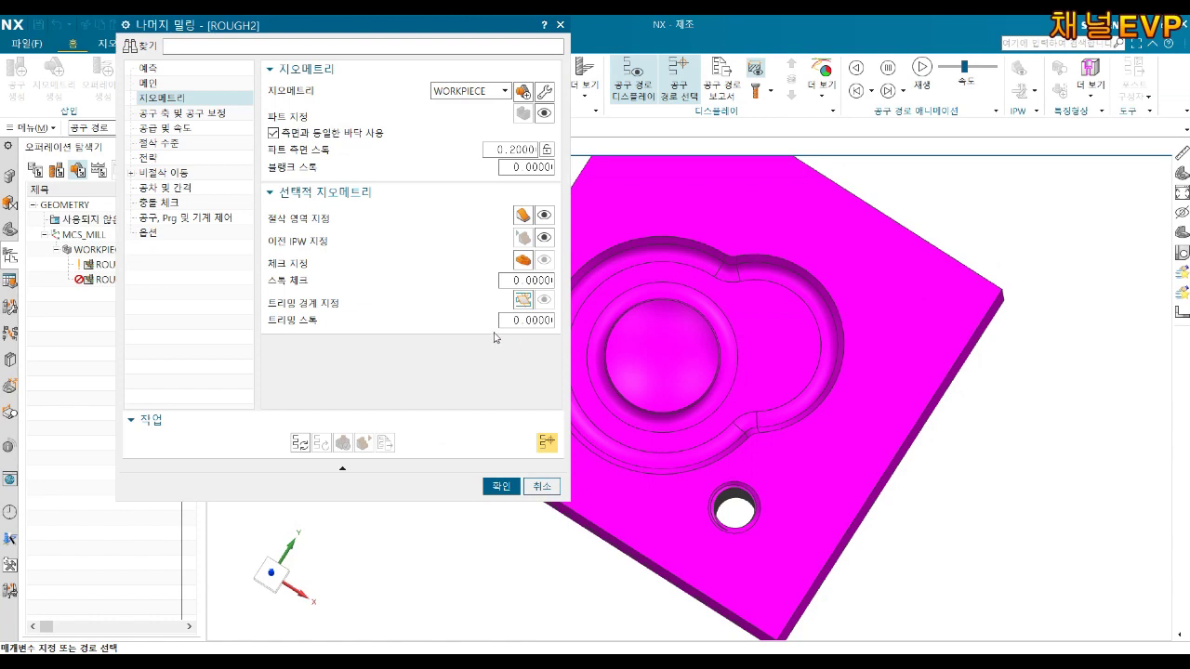
{"action": "left_click", "coordinate": [190, 114]}
Step: Set ROUGH2's spindle speed to 6000 rpm and cutting feed to 1200 mmpm
{"action": "left_click", "coordinate": [175, 129]}
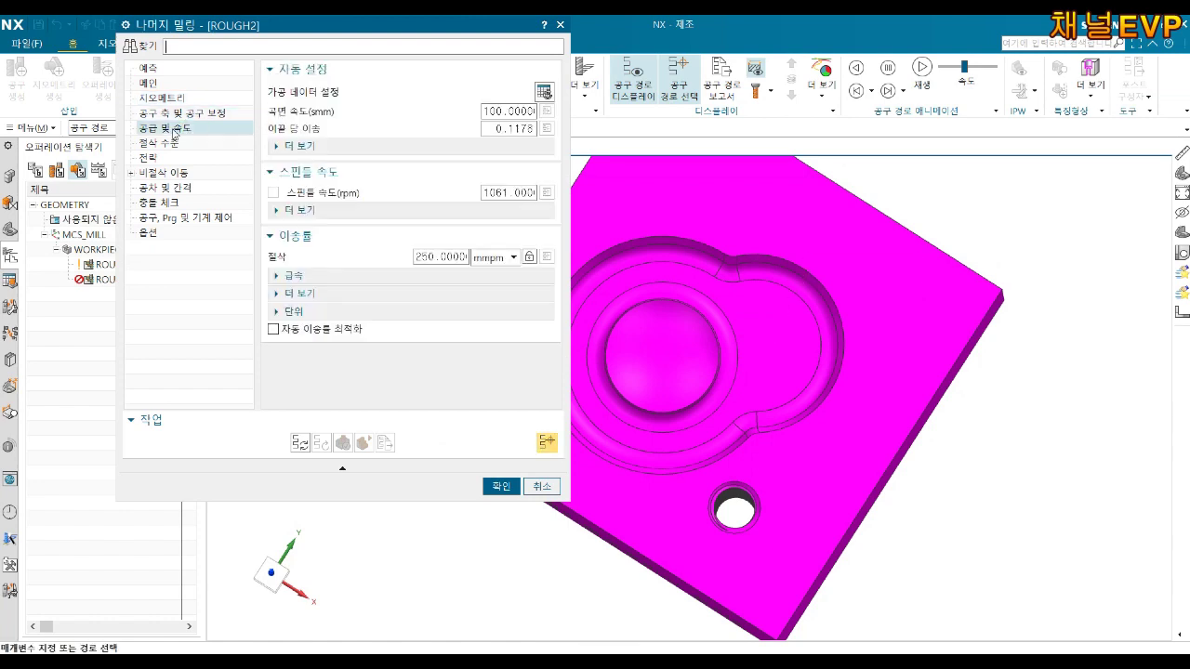
{"action": "left_click", "coordinate": [507, 194]}
{"action": "type", "text": "6000"}
{"action": "key", "text": "Tab"}
{"action": "type", "text": "1"}
{"action": "key", "text": "Tab"}
Step: Set the helical engage to 3 mm diameter, 2 mm height and 2 mm minimum ramp
{"action": "left_click", "coordinate": [156, 142]}
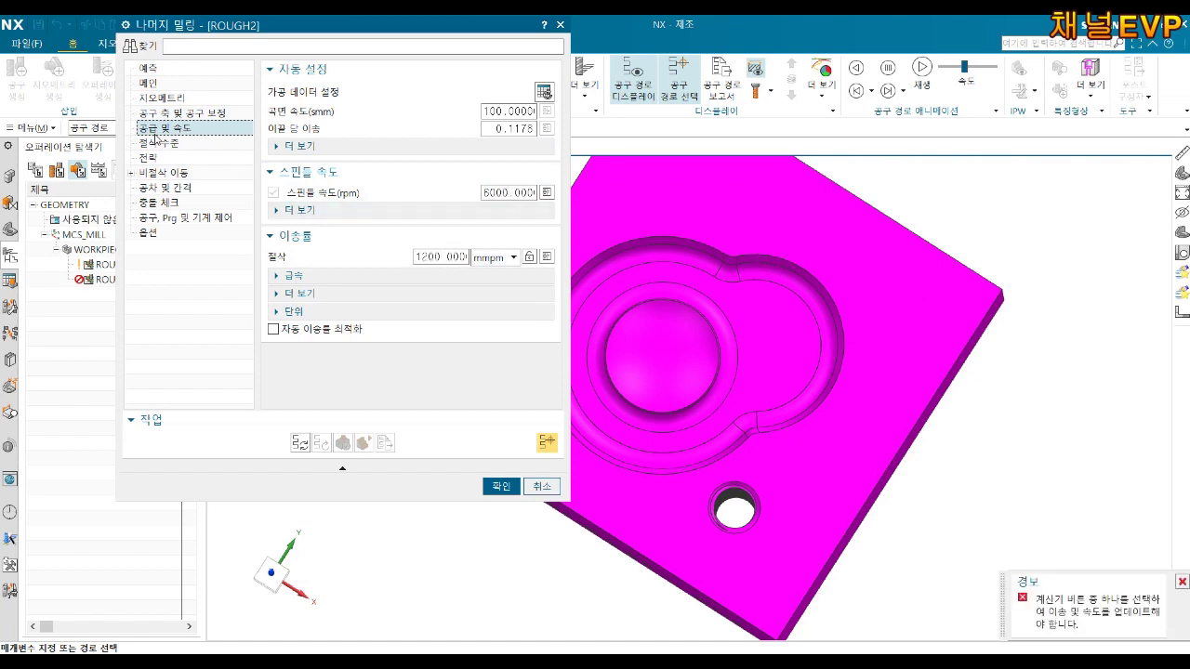
{"action": "left_click", "coordinate": [150, 159]}
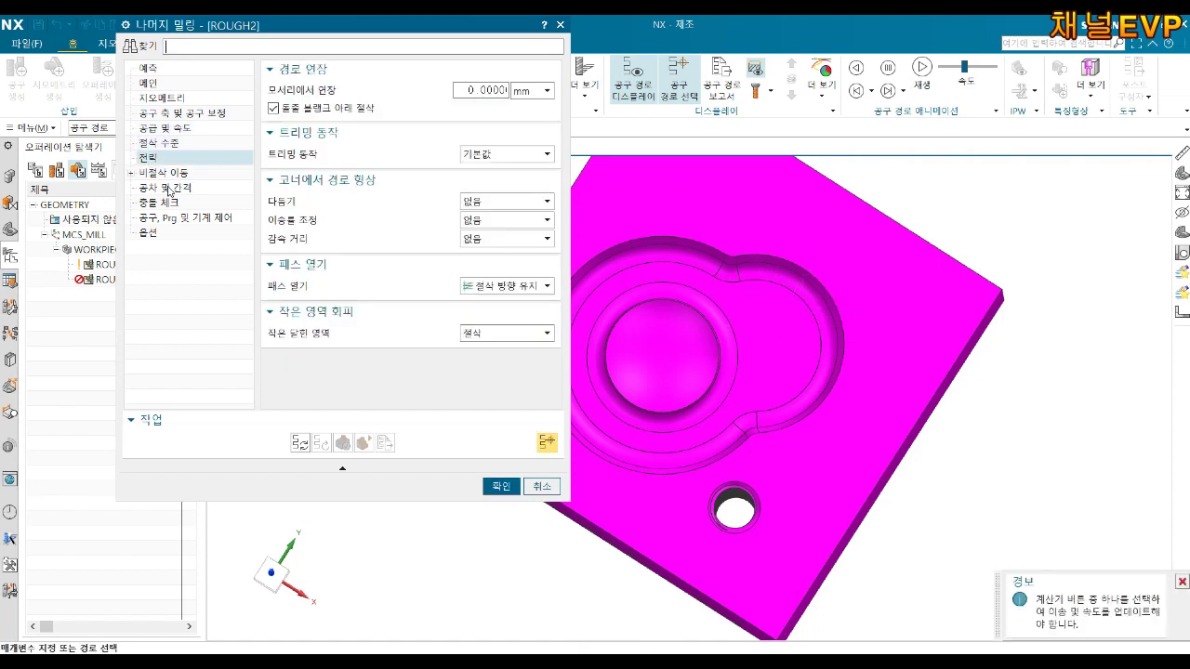
{"action": "left_click", "coordinate": [171, 173]}
{"action": "left_click", "coordinate": [500, 108]}
{"action": "left_click", "coordinate": [502, 140]}
{"action": "type", "text": "3"}
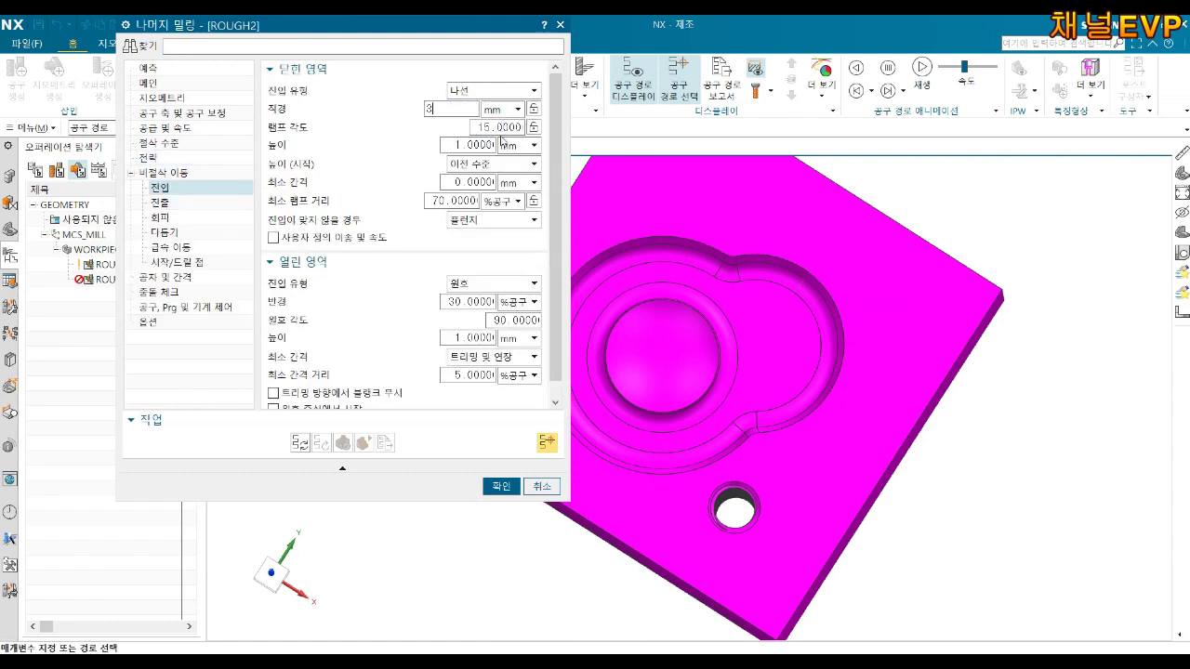
{"action": "left_click", "coordinate": [490, 145]}
{"action": "type", "text": "2"}
{"action": "left_click", "coordinate": [453, 201]}
{"action": "type", "text": "2"}
{"action": "left_click", "coordinate": [517, 200]}
{"action": "left_click", "coordinate": [507, 231]}
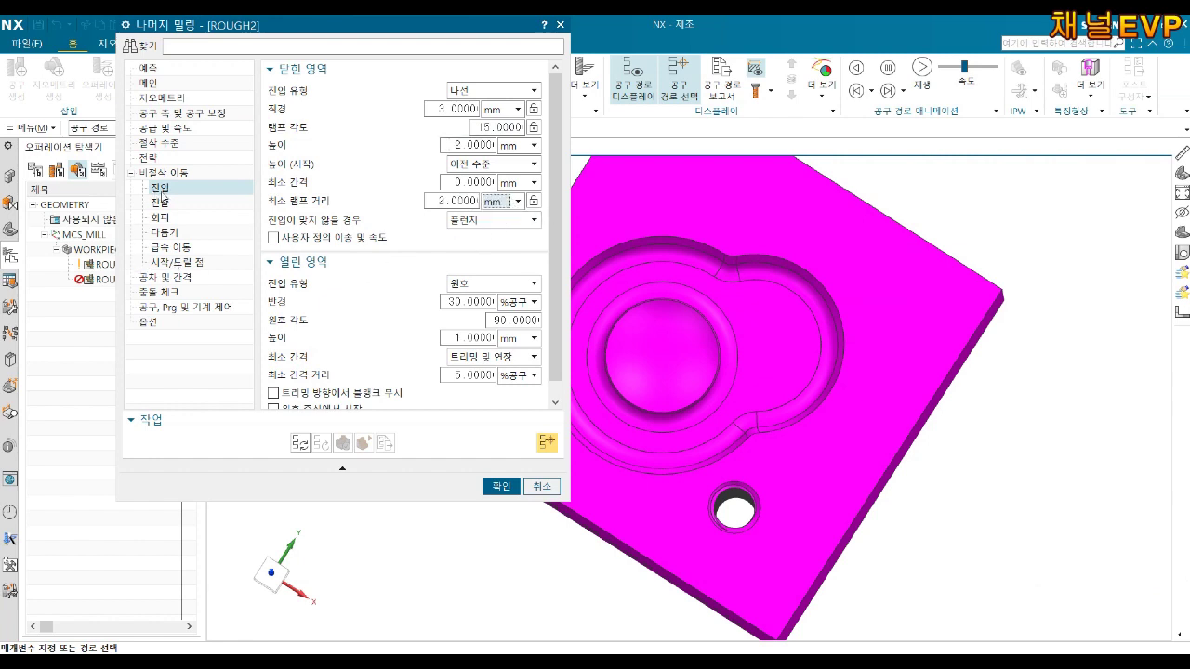
Step: Add a Coolant On start-of-path event and generate the ROUGH2 toolpath
{"action": "left_click", "coordinate": [170, 278]}
{"action": "left_click", "coordinate": [176, 292]}
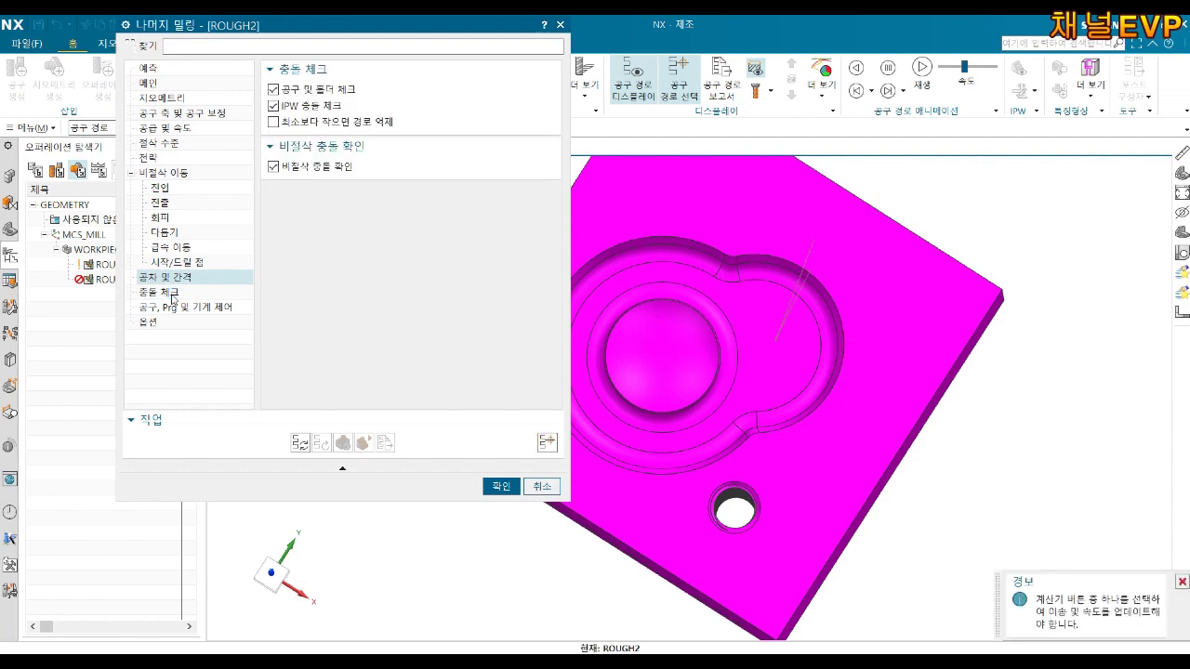
{"action": "left_click", "coordinate": [182, 311]}
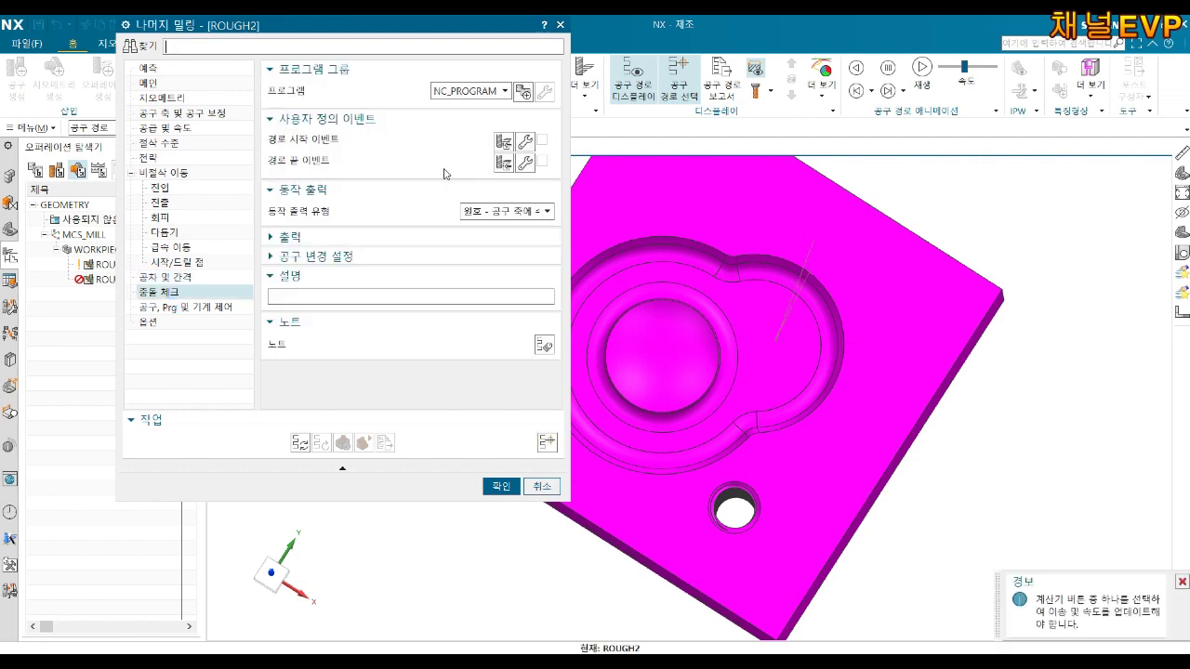
{"action": "left_click", "coordinate": [523, 94]}
{"action": "left_click", "coordinate": [166, 89]}
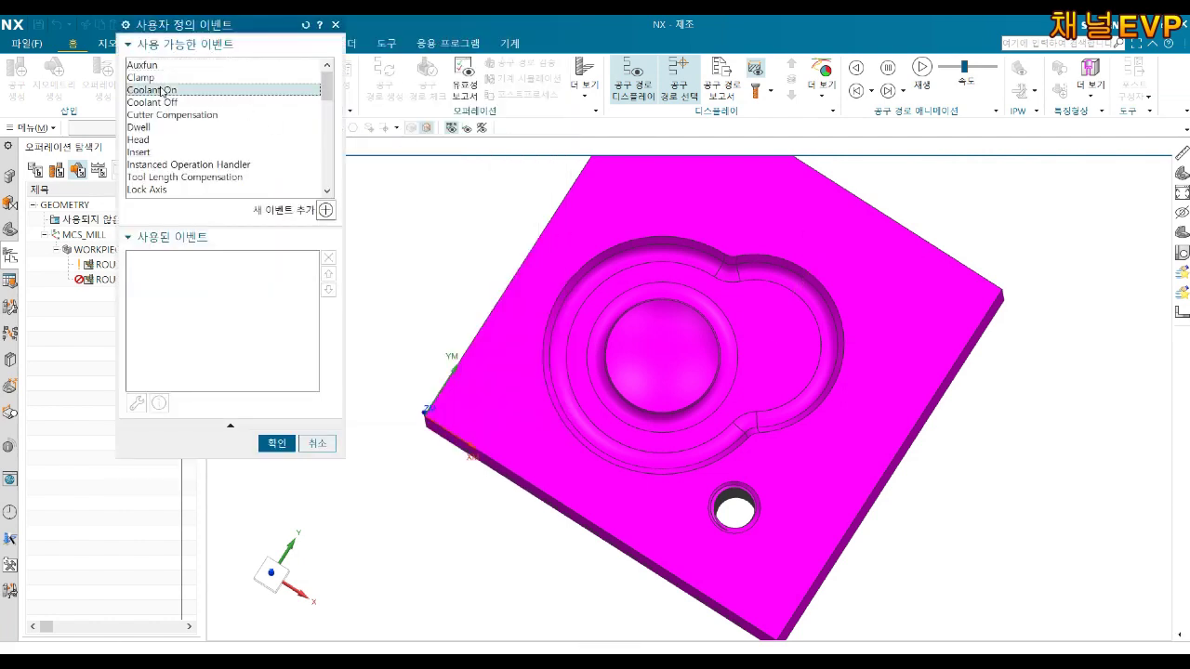
{"action": "left_click", "coordinate": [325, 210]}
{"action": "left_click", "coordinate": [277, 173]}
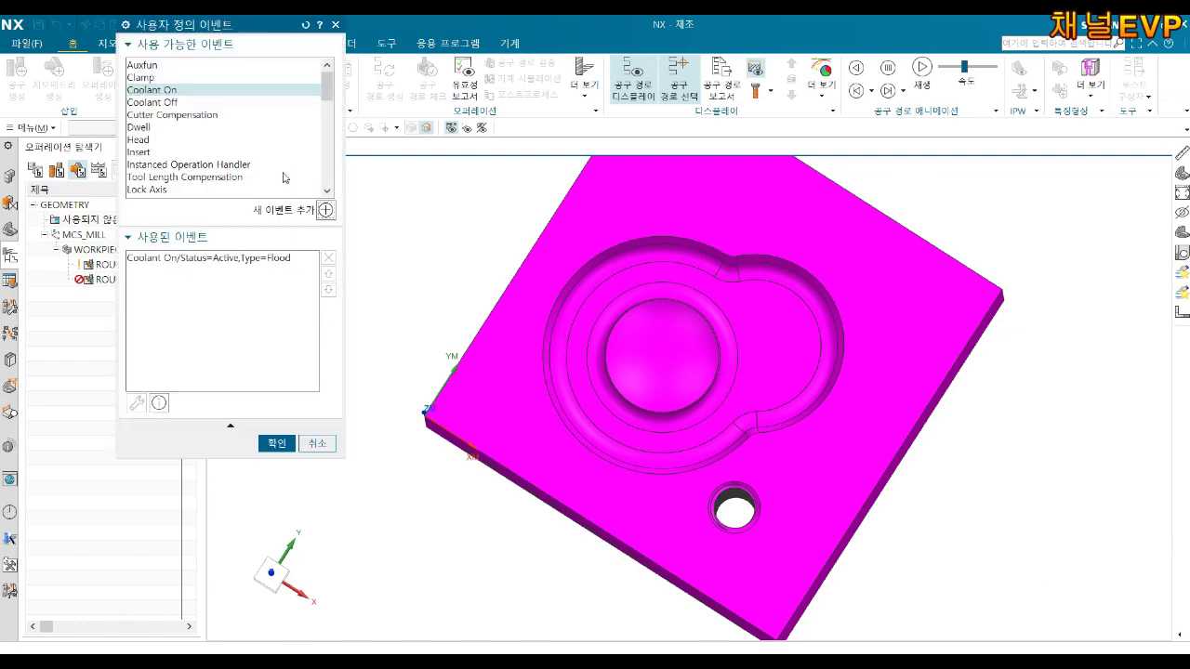
{"action": "left_click", "coordinate": [276, 444]}
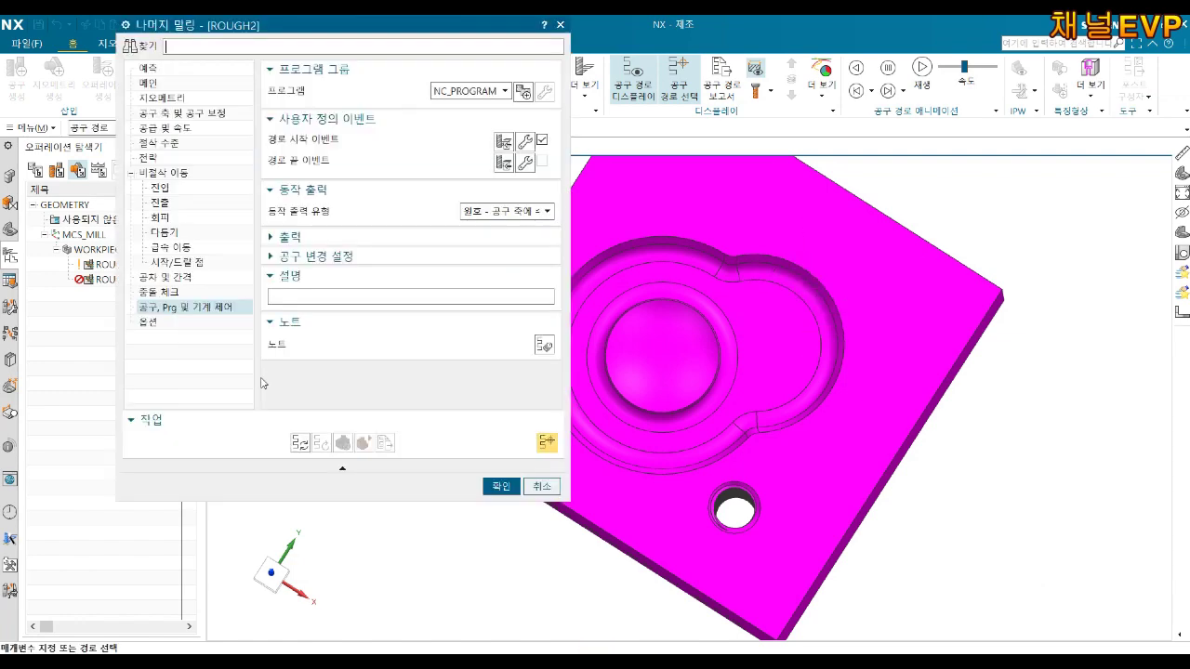
{"action": "left_click", "coordinate": [299, 443]}
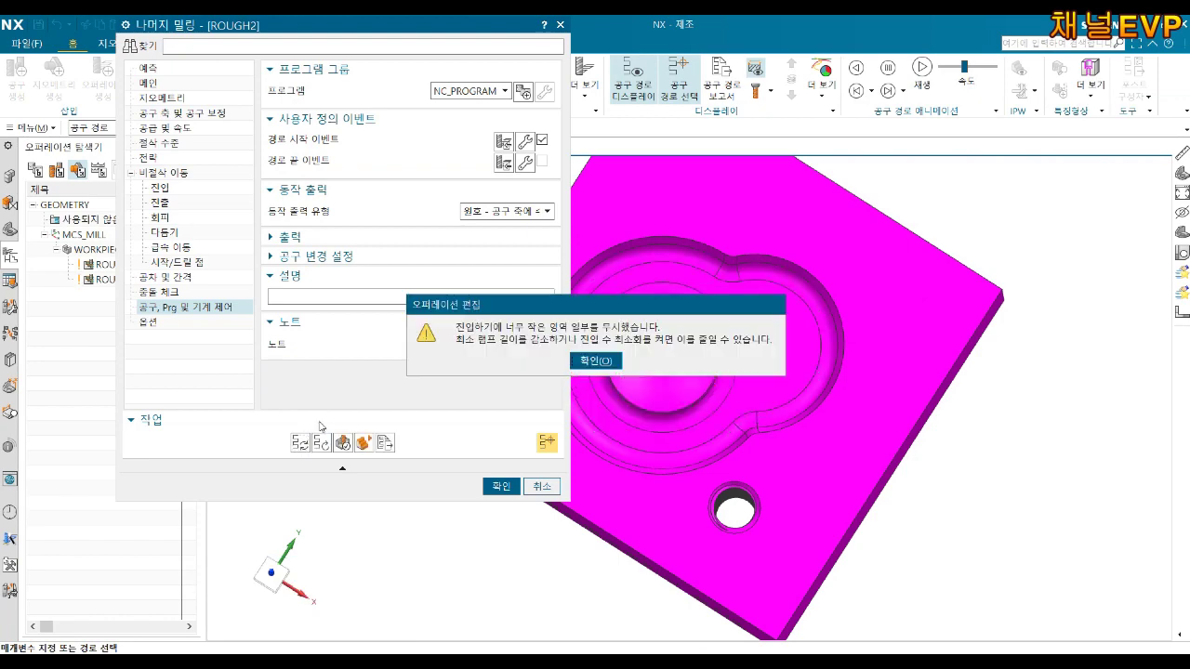
Step: Dismiss the engage warning, inspect the ROUGH2 toolpath, and accept the operation
{"action": "left_click", "coordinate": [574, 360]}
{"action": "middle_click_drag", "start_coordinate": [674, 399], "coordinate": [664, 304]}
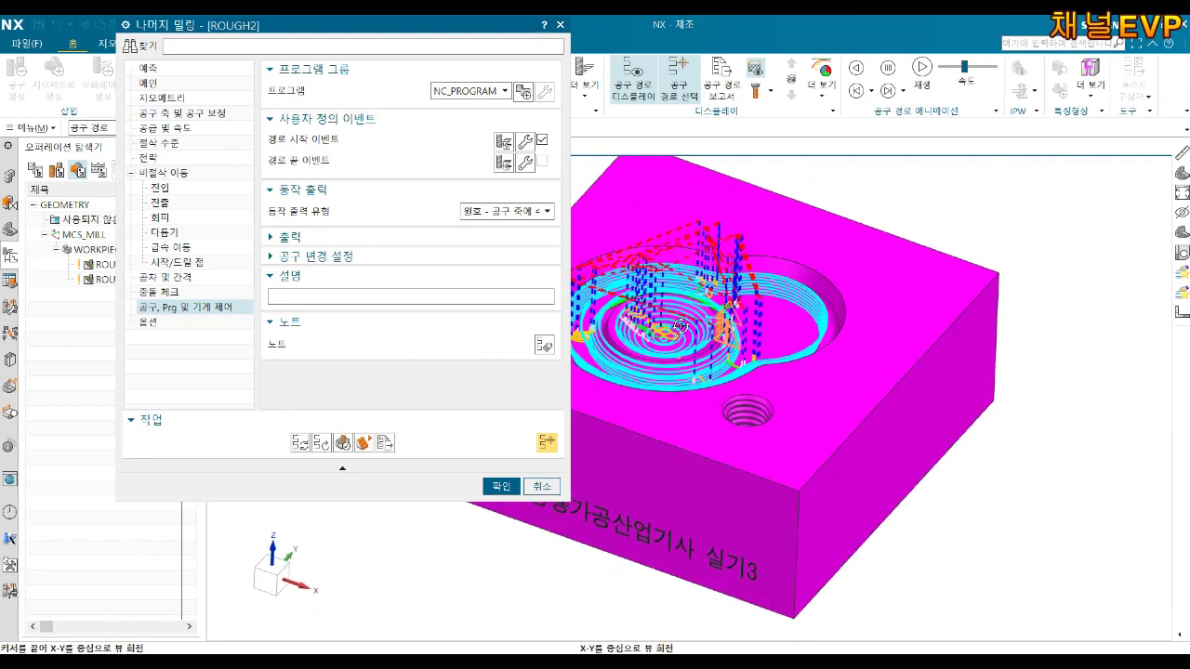
{"action": "mouse_move", "coordinate": [762, 342]}
{"action": "middle_mouse_down"}
{"action": "mouse_move", "coordinate": [875, 329]}
{"action": "mouse_move", "coordinate": [869, 352]}
{"action": "middle_mouse_up"}
{"action": "left_click", "coordinate": [500, 486]}
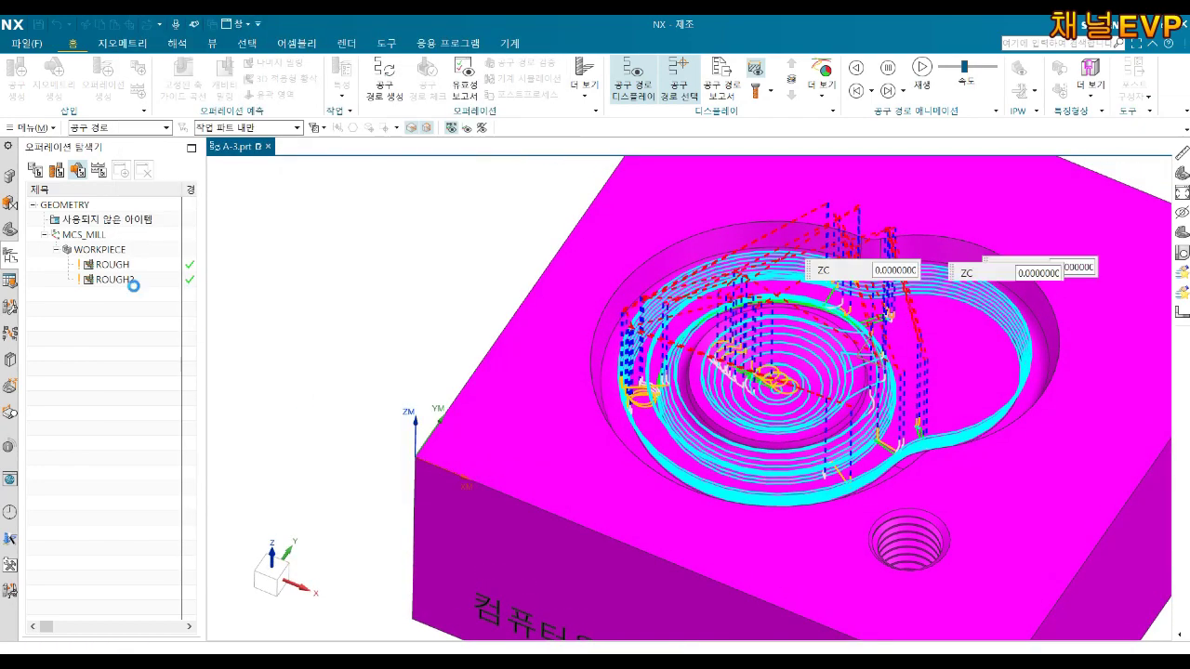
Step: Run the 3D material-removal simulation for both ROUGH and ROUGH2, then close it
{"action": "left_click", "coordinate": [112, 264], "text": "shift"}
{"action": "right_click", "coordinate": [113, 280]}
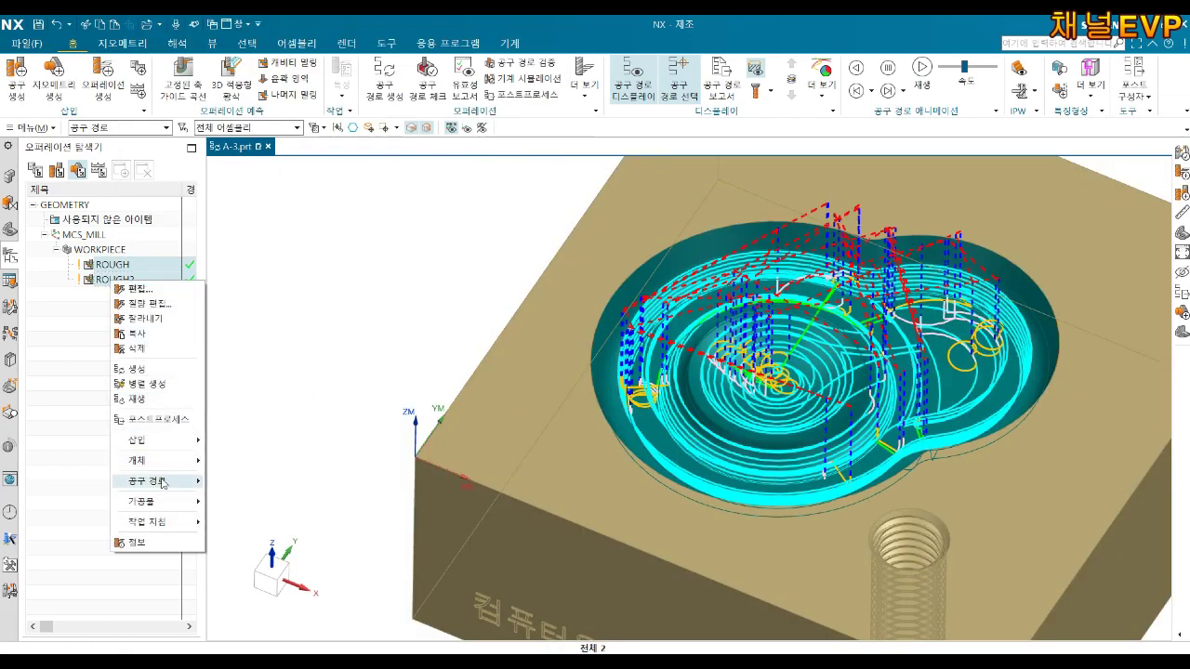
{"action": "left_click", "coordinate": [239, 542]}
{"action": "left_click", "coordinate": [231, 601]}
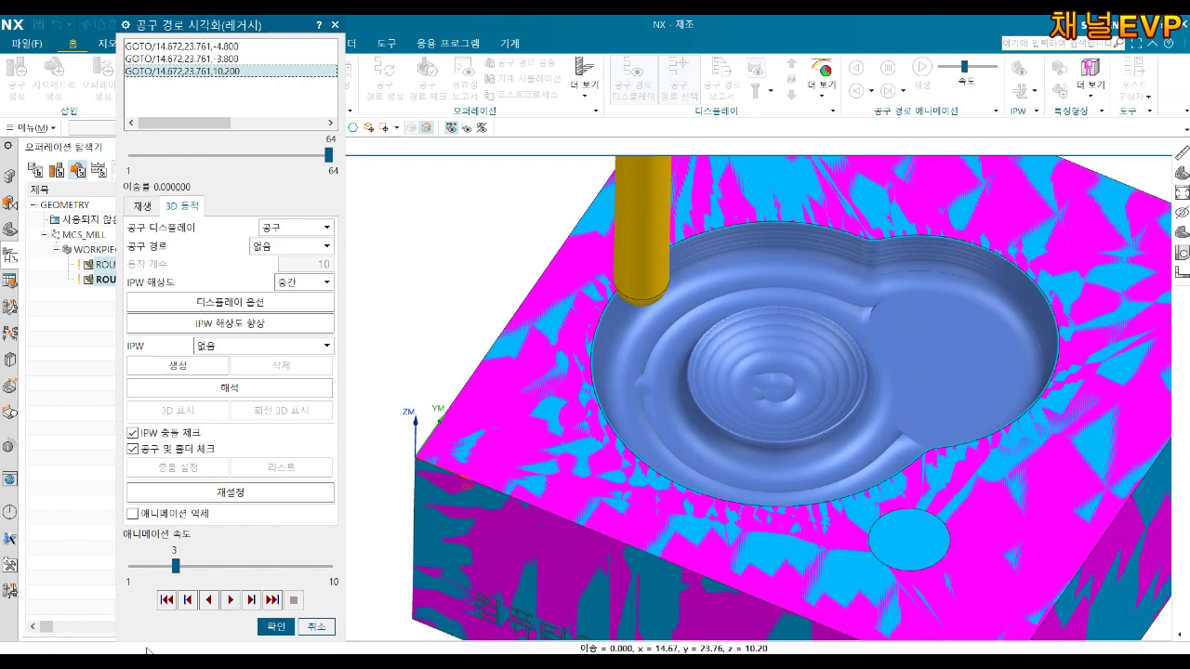
{"action": "left_click", "coordinate": [277, 627]}
Step: Review the ROUGH and ROUGH2 operation settings without changing them
{"action": "right_click", "coordinate": [122, 281]}
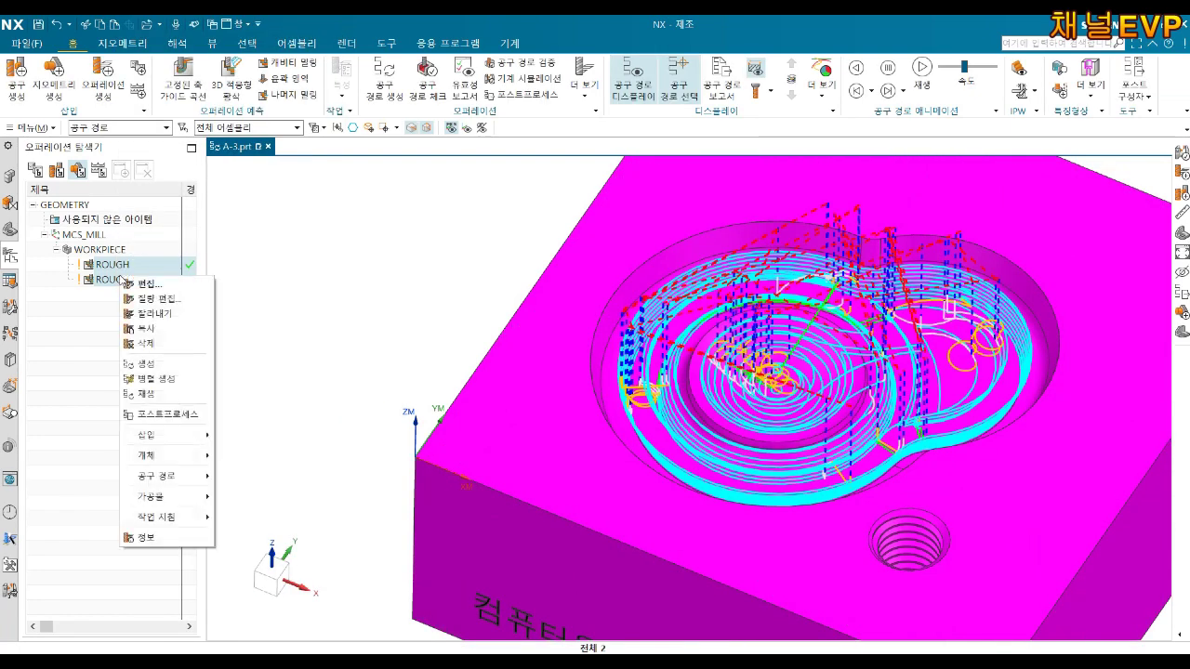
{"action": "left_click", "coordinate": [154, 287]}
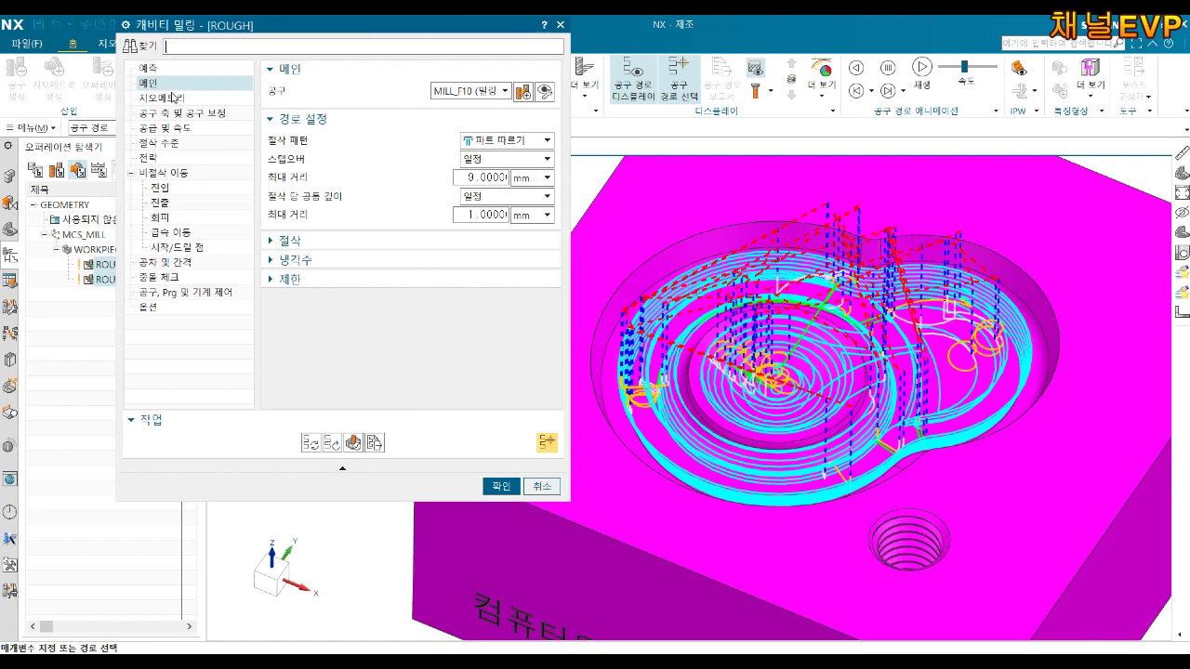
{"action": "left_click", "coordinate": [547, 492]}
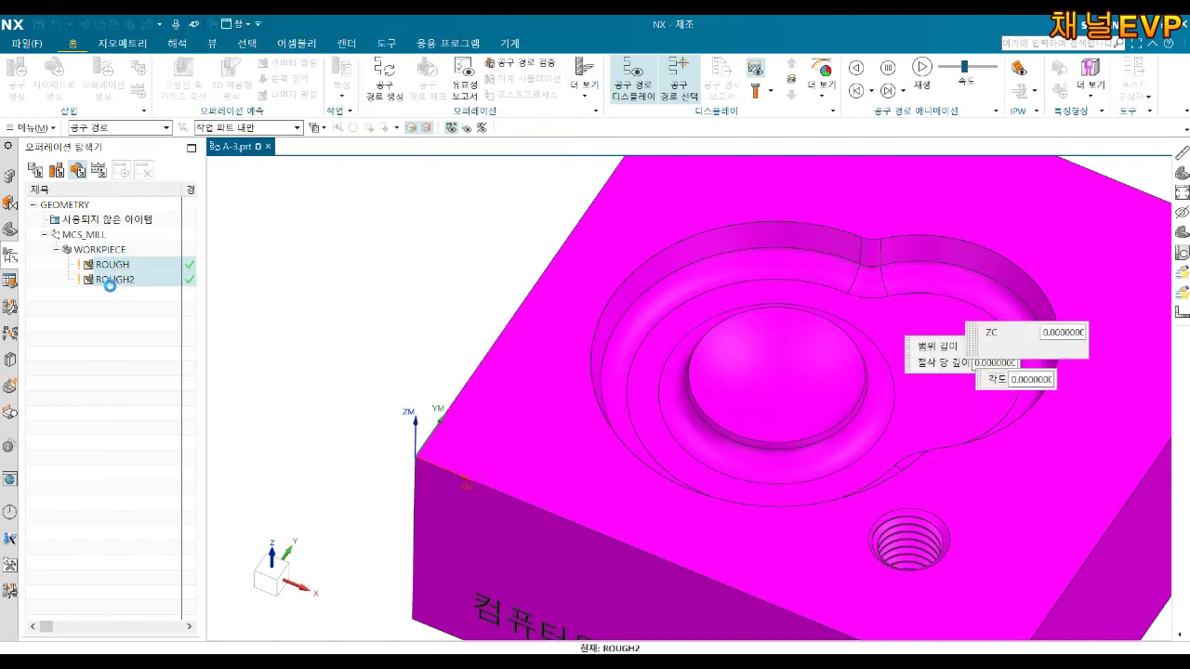
{"action": "double_click", "coordinate": [121, 265]}
{"action": "left_click", "coordinate": [542, 484]}
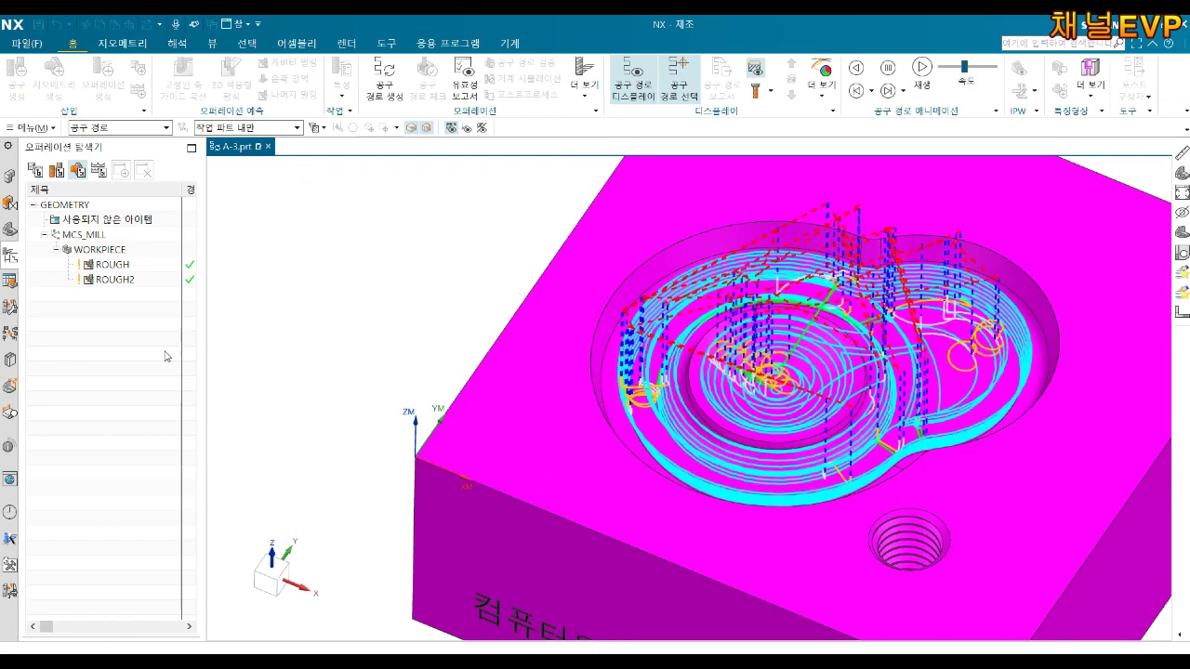
Step: Regenerate the ROUGH2 toolpath, dismiss the engage warning, and accept it
{"action": "left_click", "coordinate": [111, 279]}
{"action": "right_click", "coordinate": [111, 279]}
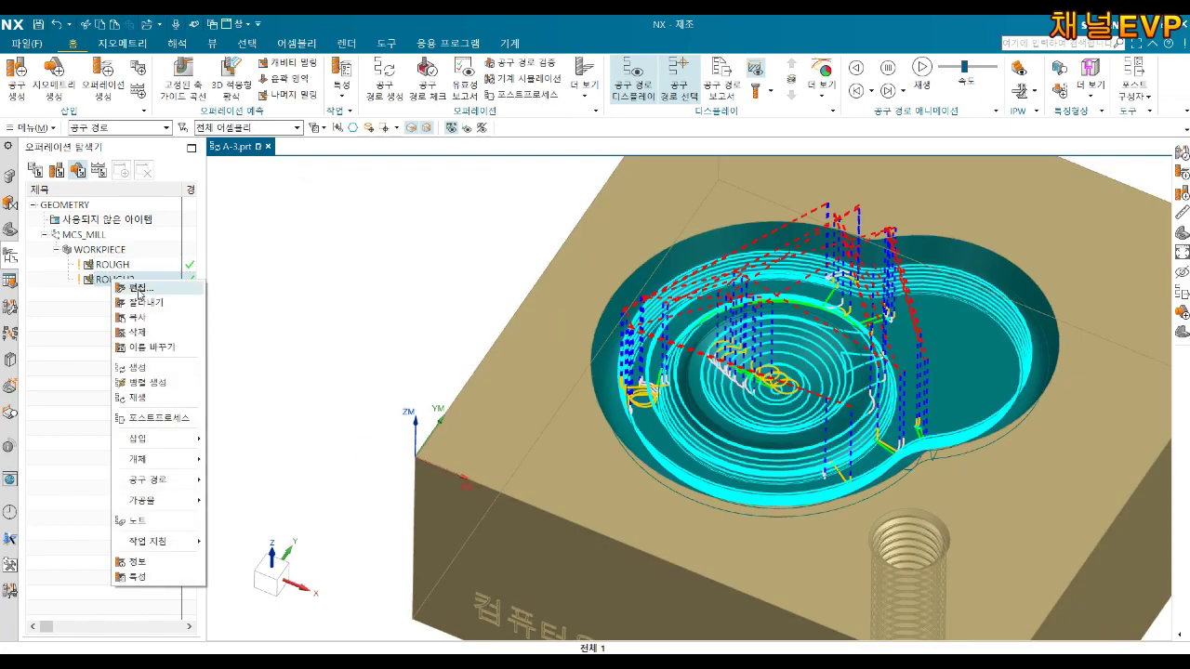
{"action": "left_click", "coordinate": [130, 287]}
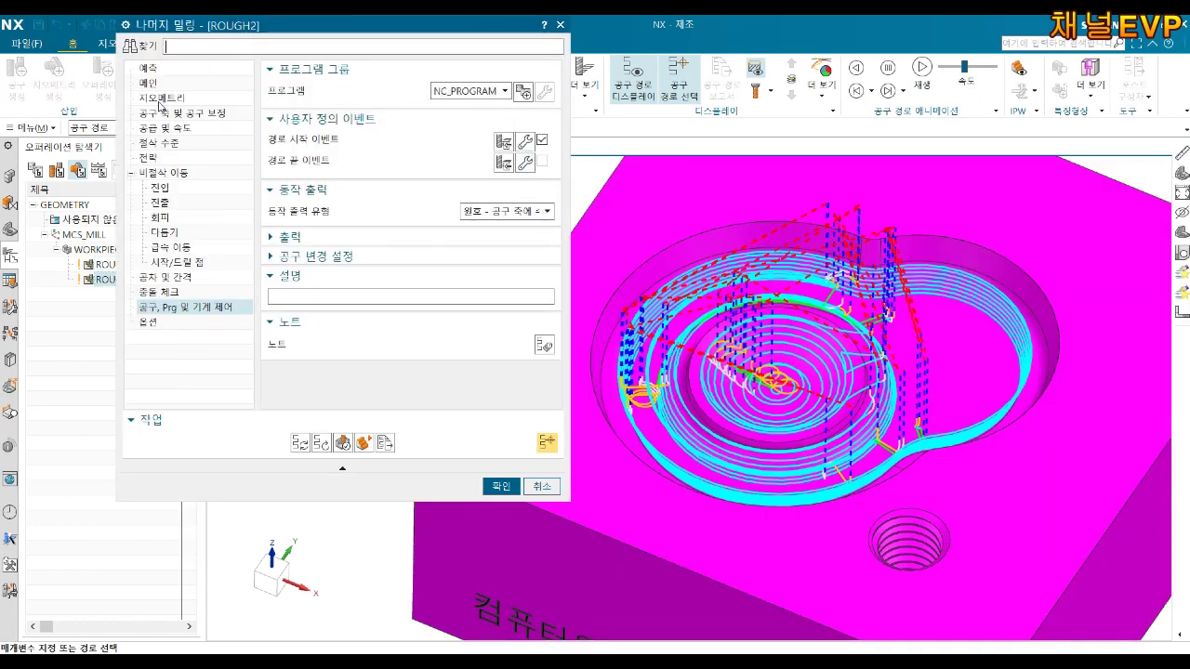
{"action": "left_click", "coordinate": [149, 70]}
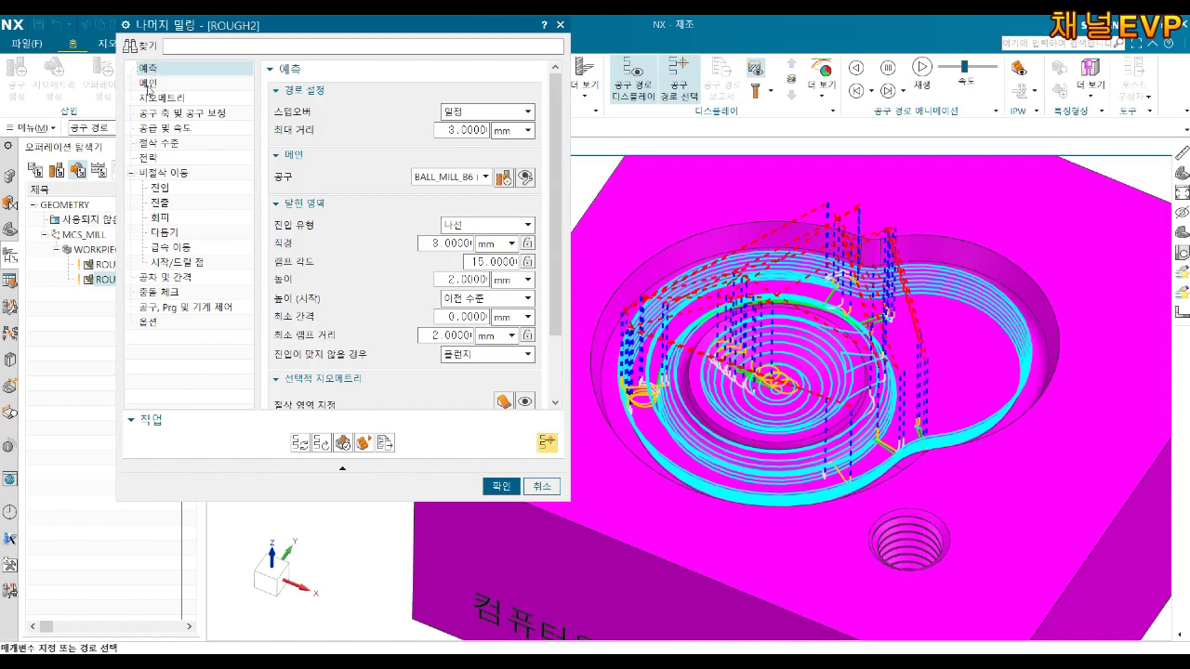
{"action": "left_click", "coordinate": [147, 83]}
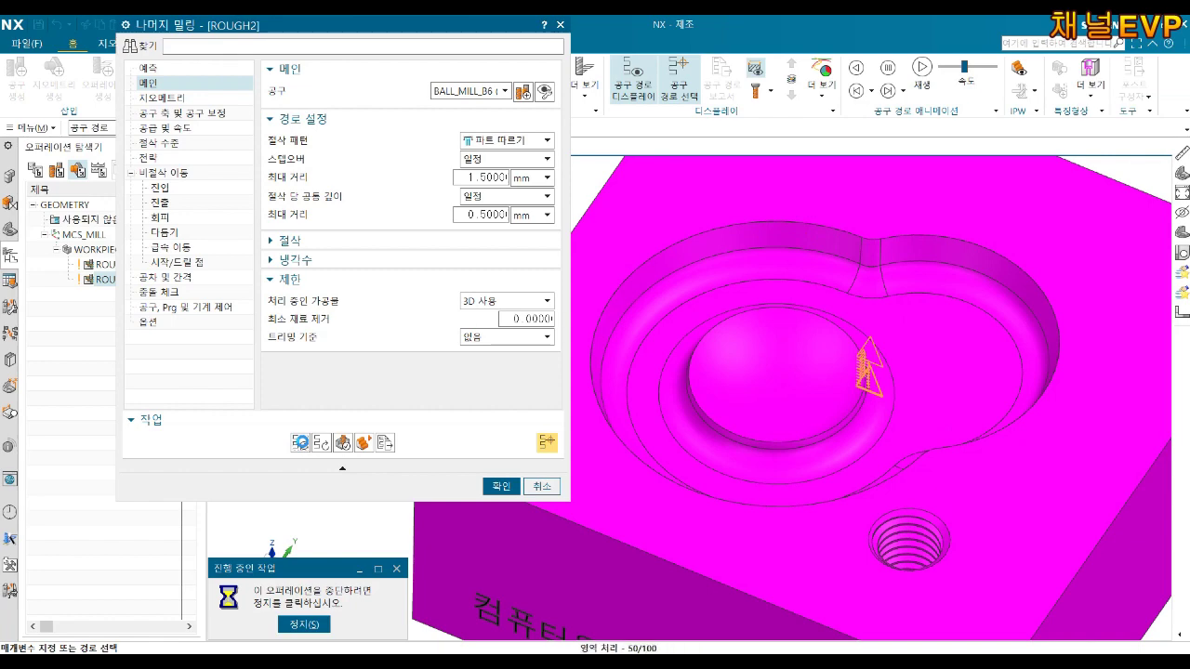
{"action": "left_click", "coordinate": [507, 487]}
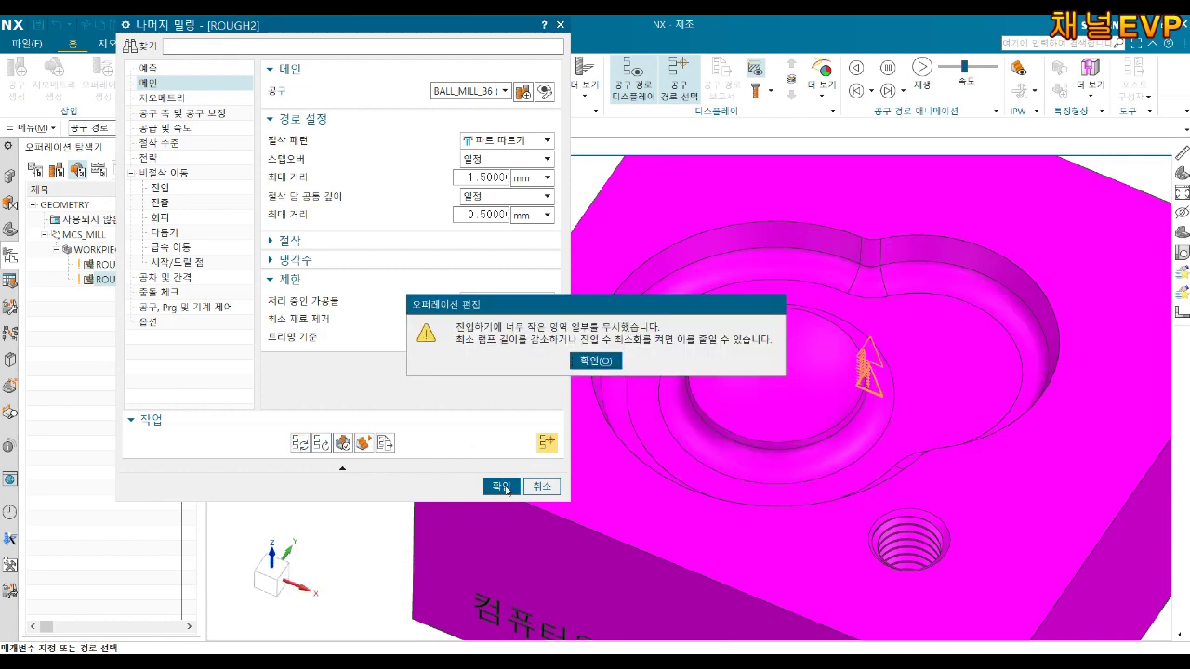
{"action": "left_click", "coordinate": [596, 359]}
{"action": "left_click", "coordinate": [501, 486]}
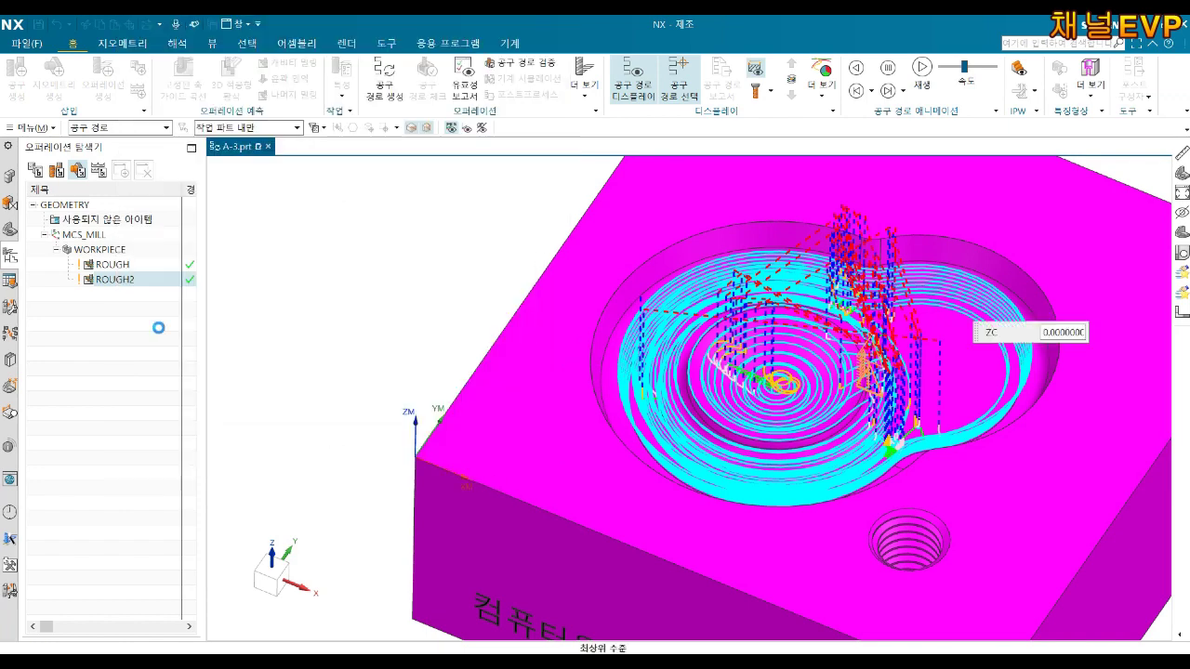
Step: Start a new 3D material-removal simulation of both ROUGH and ROUGH2
{"action": "left_click", "coordinate": [109, 268]}
{"action": "right_click", "coordinate": [112, 278]}
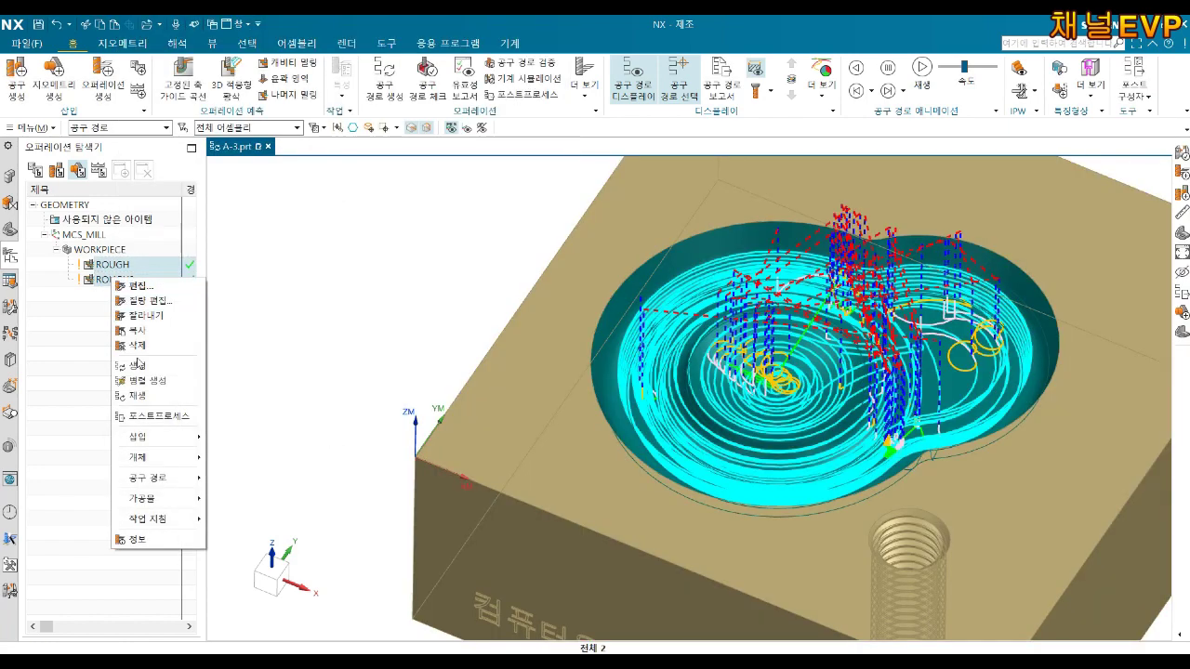
{"action": "mouse_move", "coordinate": [148, 477]}
{"action": "left_click", "coordinate": [232, 540]}
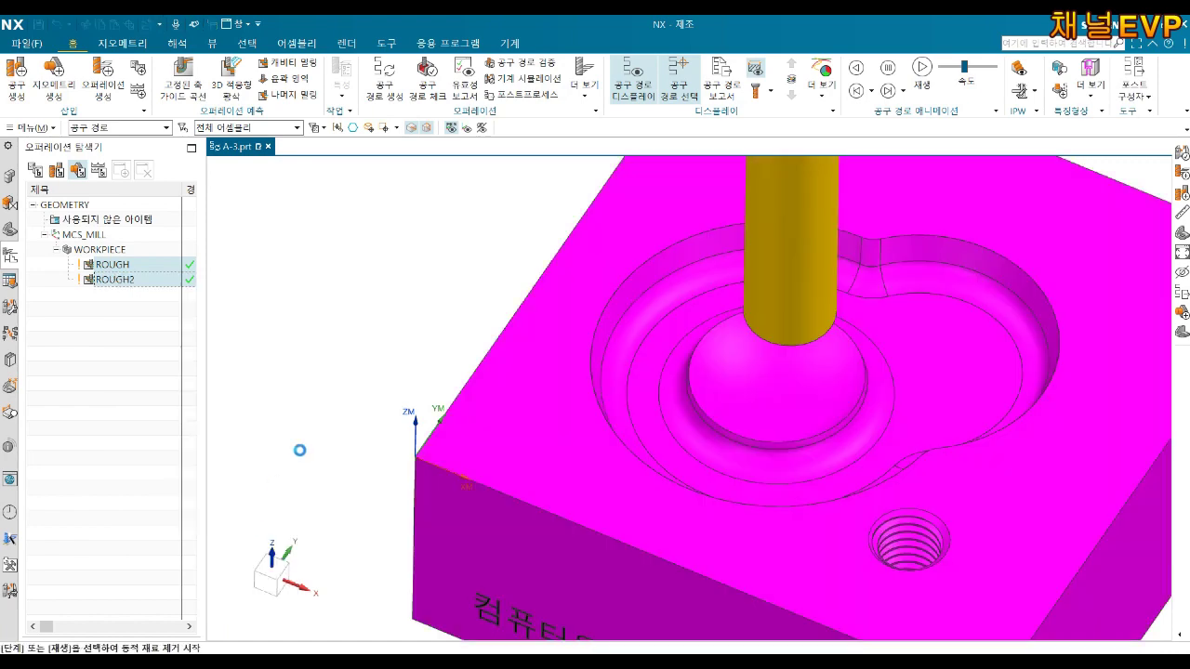
{"action": "left_click", "coordinate": [229, 600]}
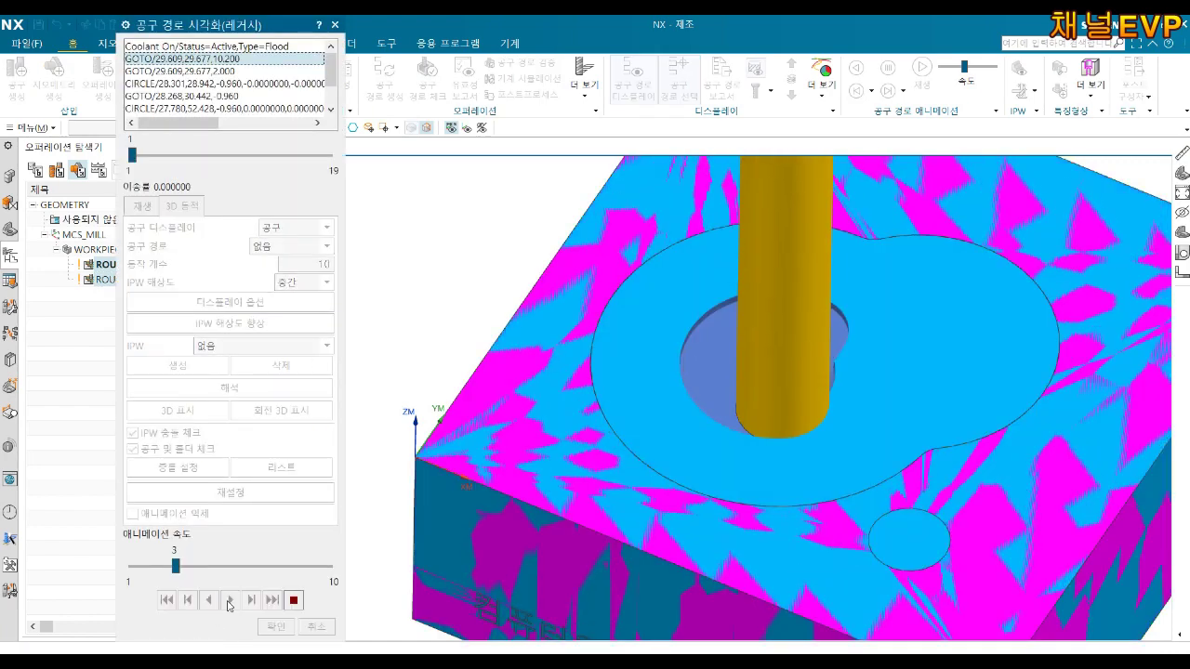
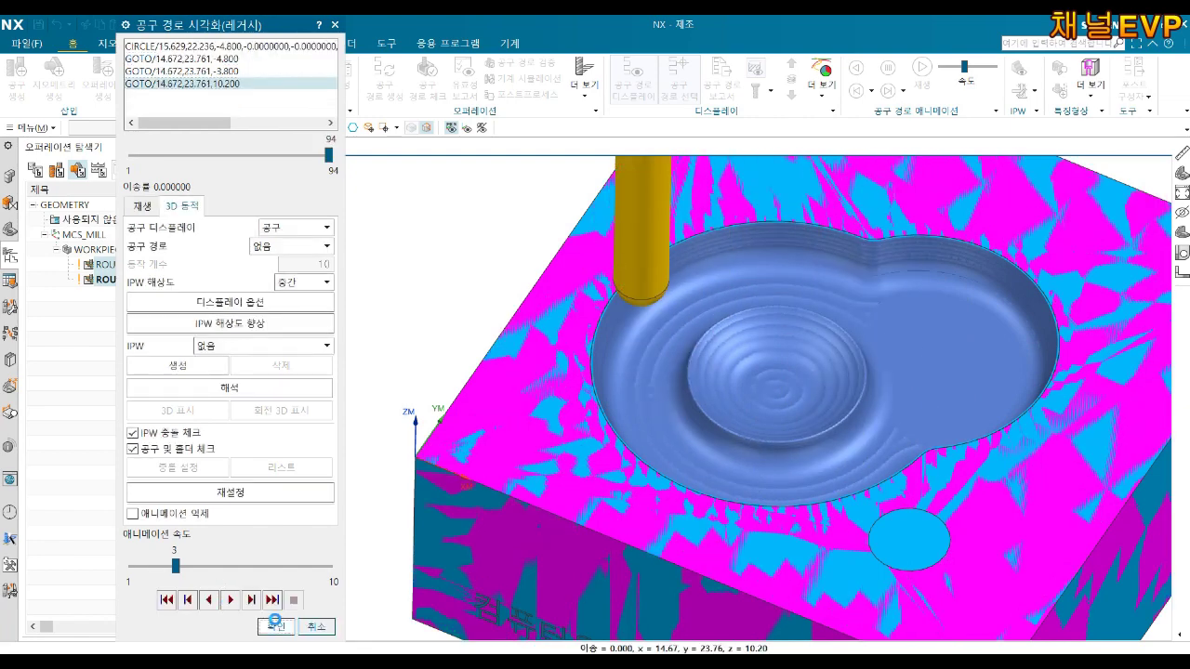
Step: Insert a Fixed-Axis Guiding Curves operation named FINISH under ROUGH2 with method MILL_SEMI_FINISH
{"action": "left_click", "coordinate": [276, 626]}
{"action": "right_click", "coordinate": [131, 288]}
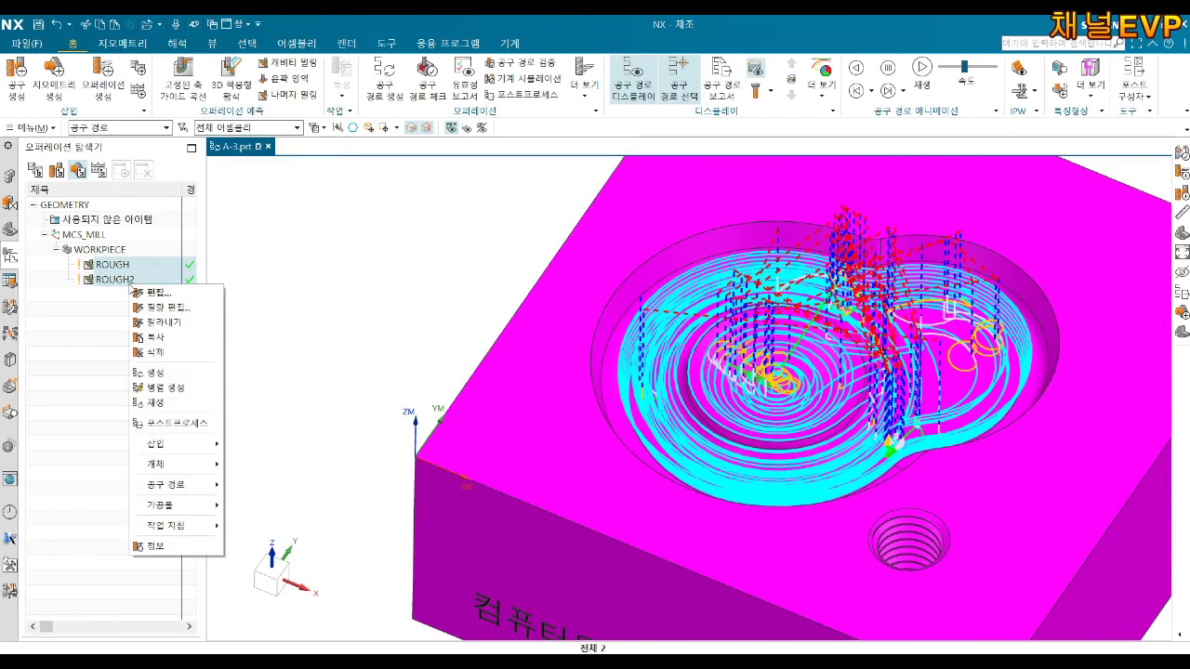
{"action": "left_click", "coordinate": [247, 447]}
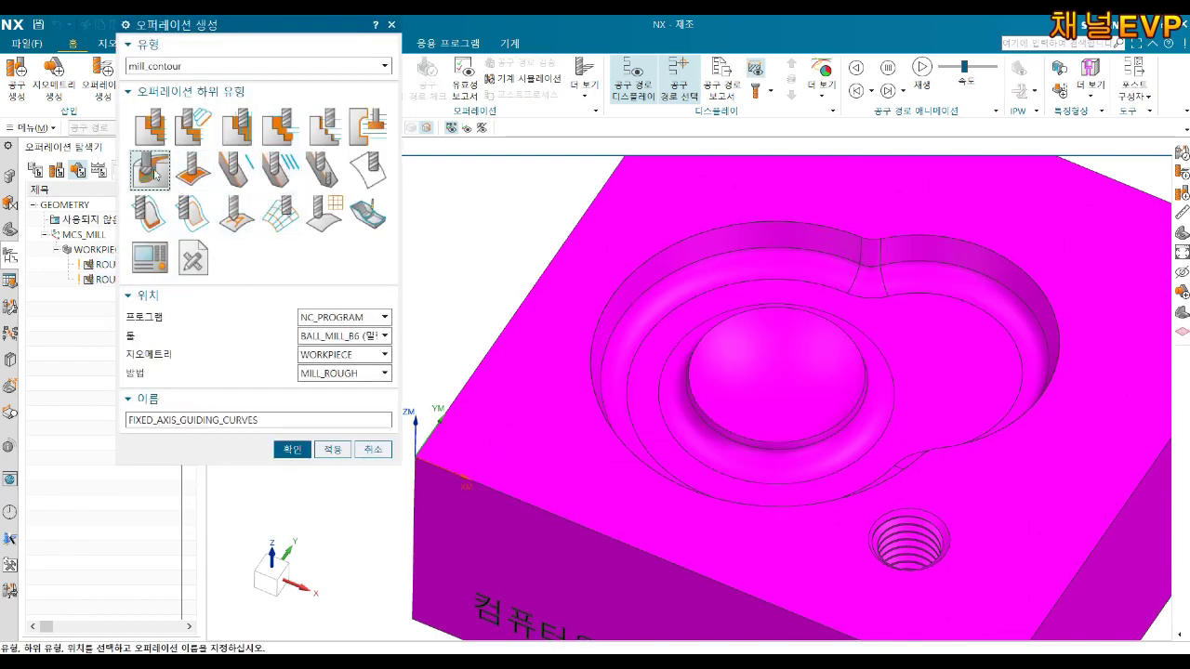
{"action": "left_click", "coordinate": [348, 375]}
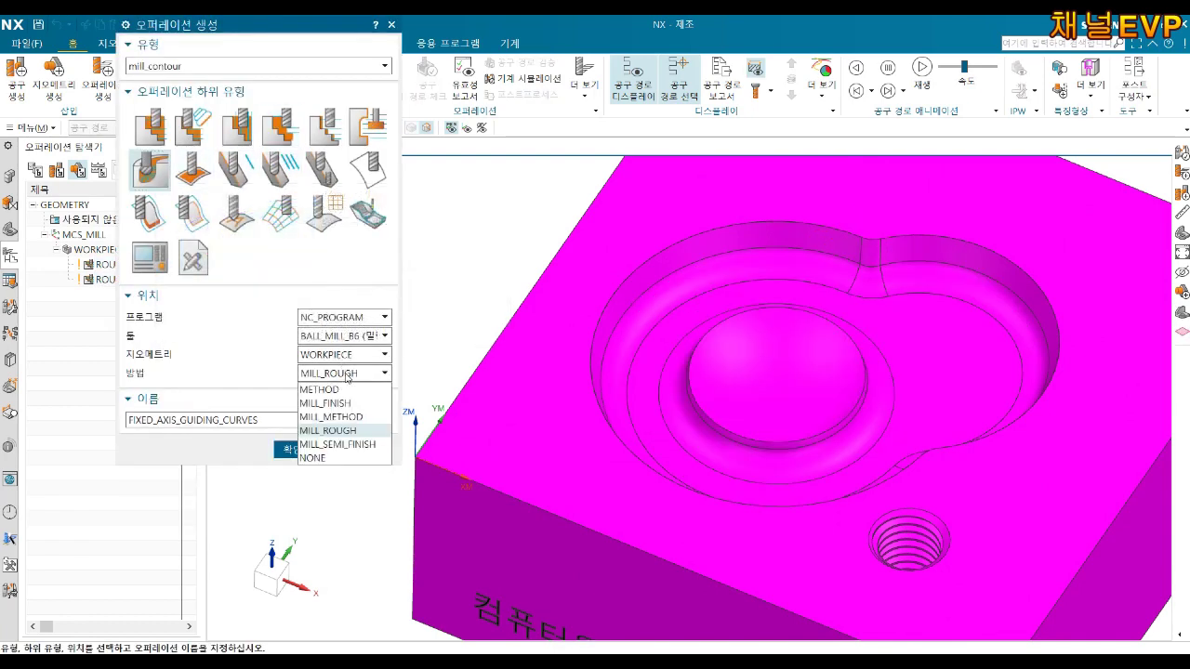
{"action": "left_click", "coordinate": [345, 447]}
{"action": "type", "text": "FINISH"}
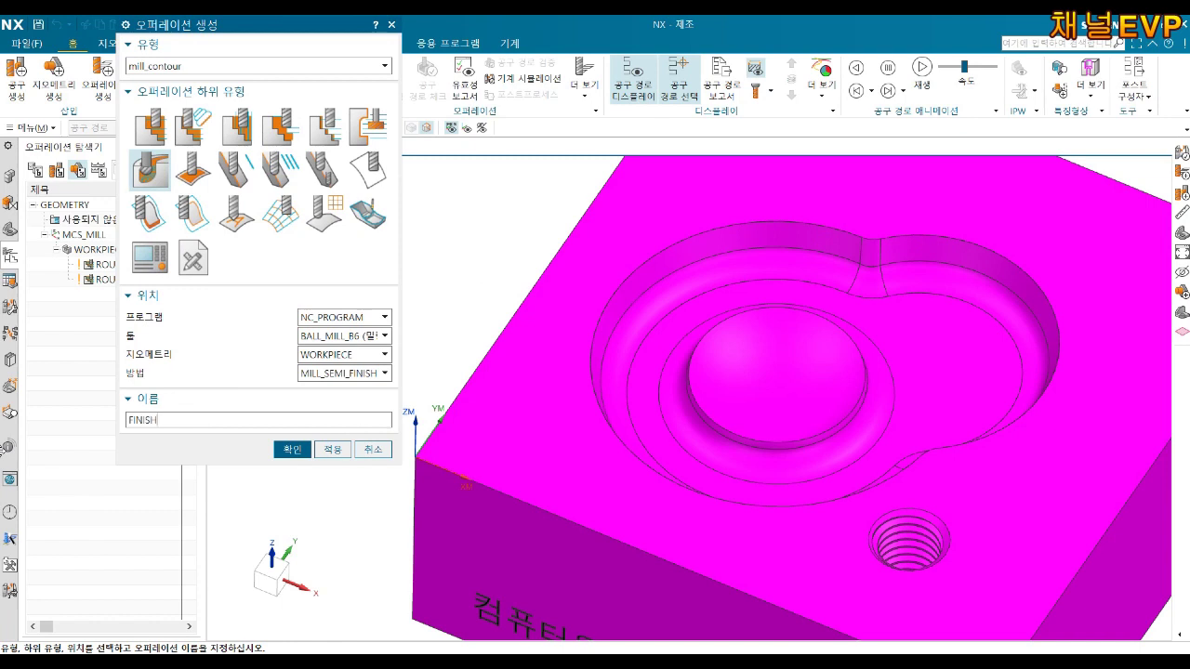
{"action": "key", "text": "Return"}
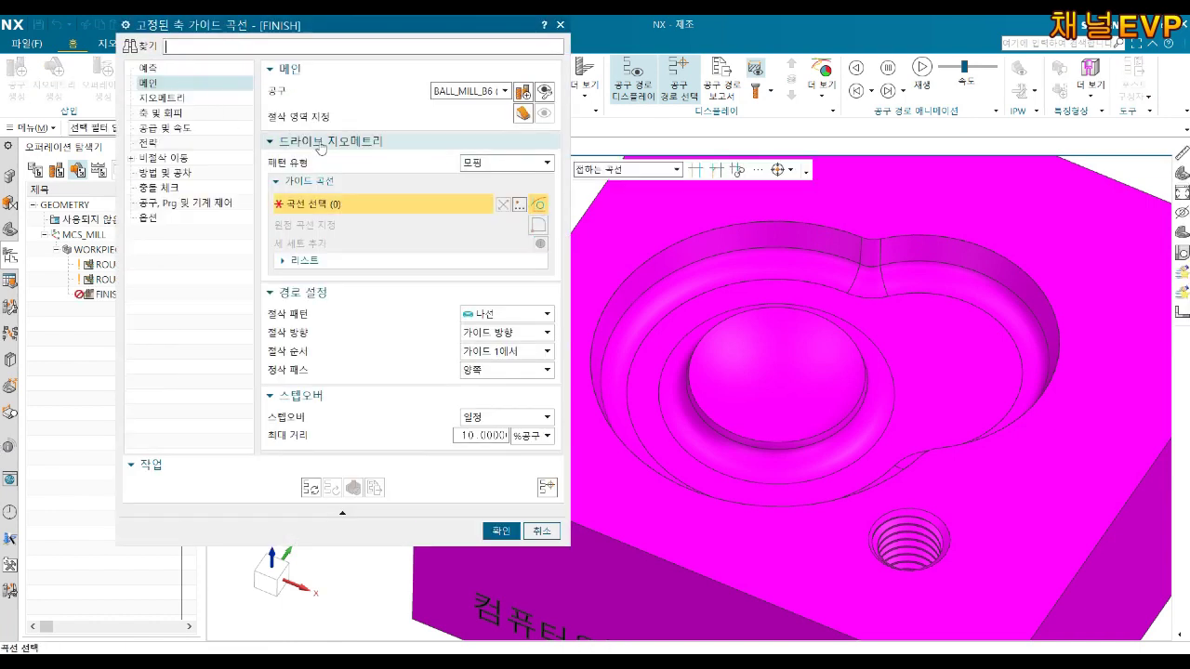
Step: Set the Constant Offset drive pattern guided by the pocket's four top-edge curves, keeping exact stepover
{"action": "left_click", "coordinate": [507, 163]}
{"action": "left_click", "coordinate": [493, 183]}
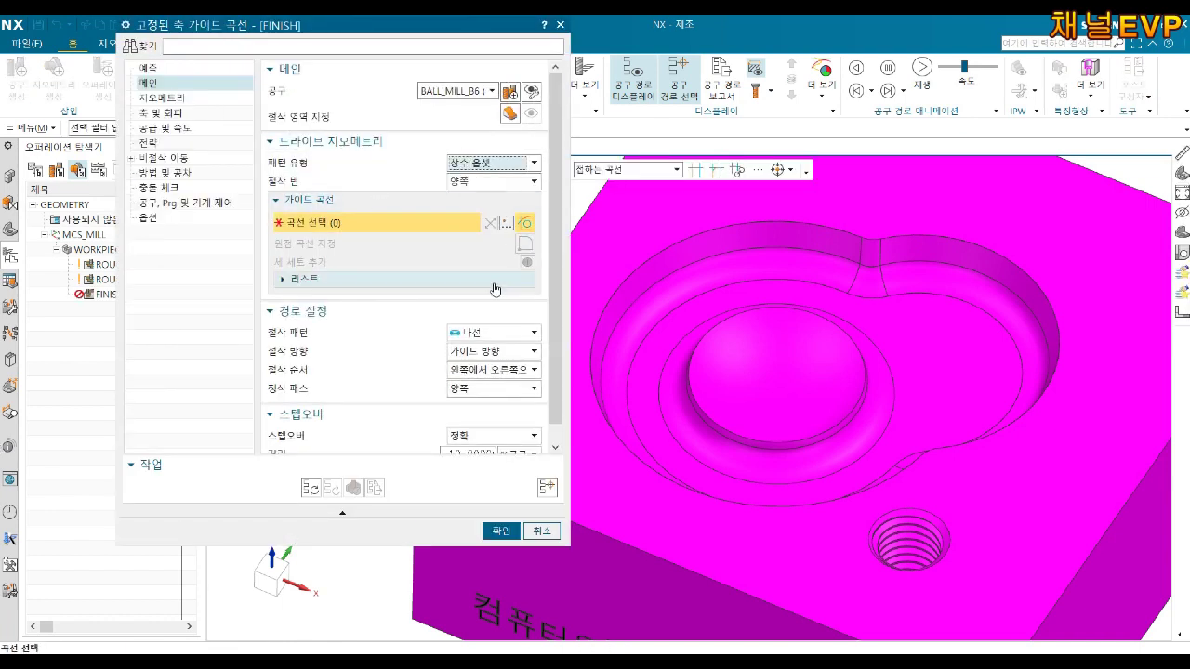
{"action": "left_click", "coordinate": [774, 220]}
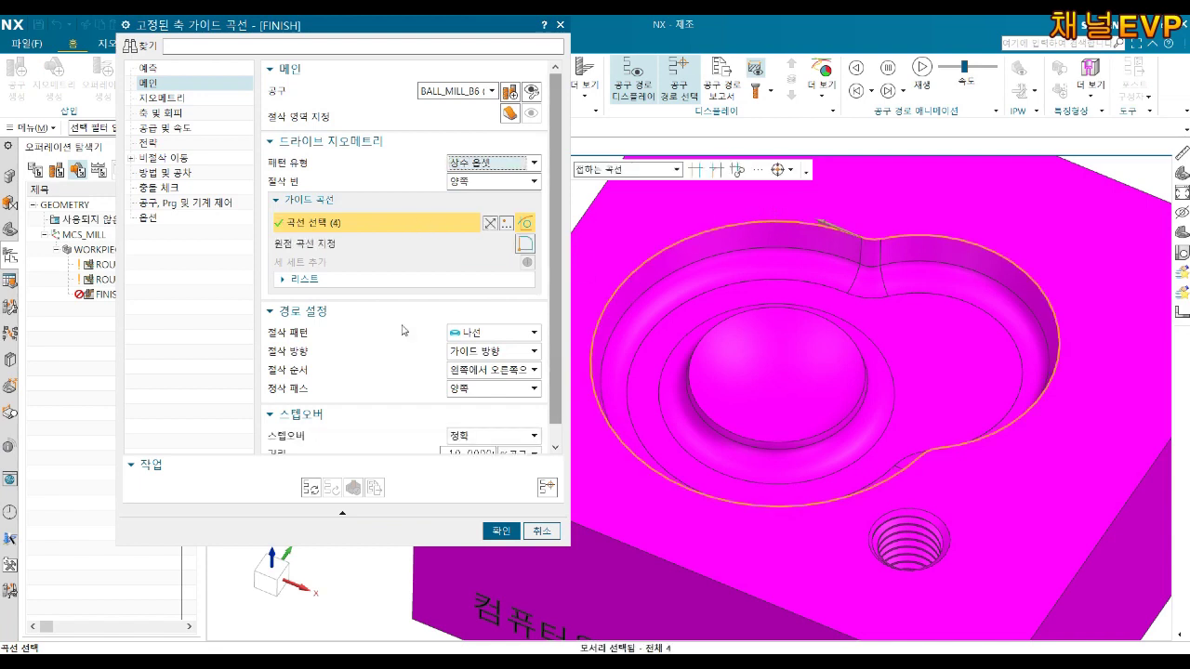
{"action": "scroll", "coordinate": [509, 351], "scroll_direction": "down", "scroll_amount": 1}
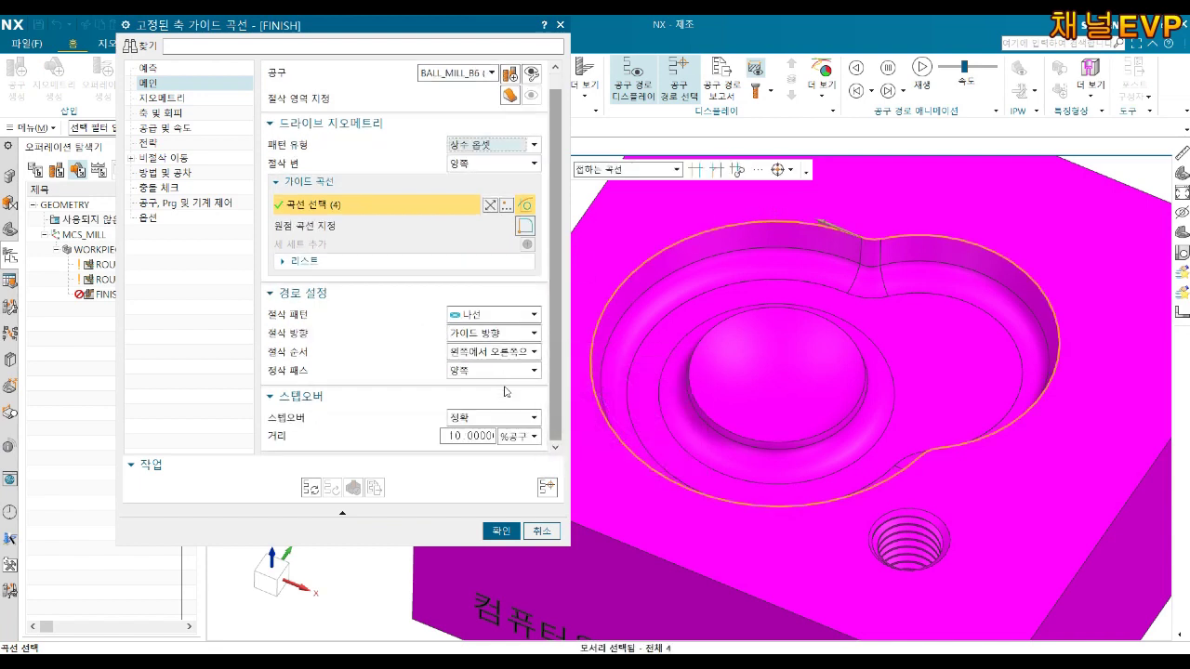
{"action": "left_click", "coordinate": [488, 417]}
{"action": "left_click", "coordinate": [493, 398]}
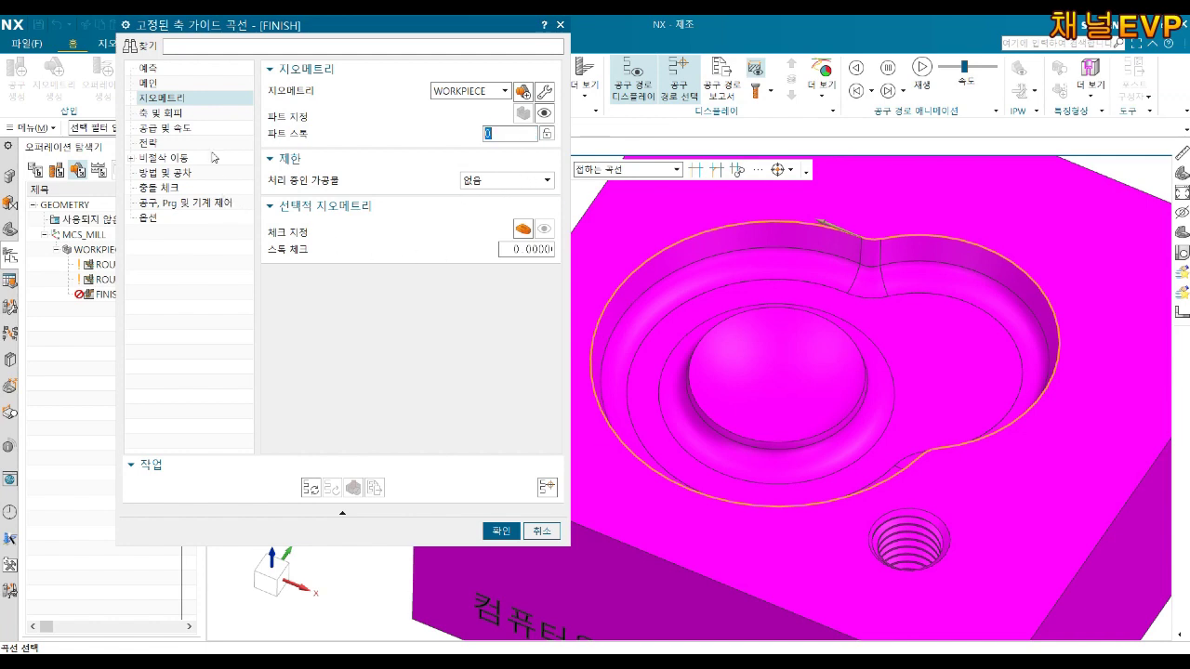
Step: Begin the cut area with the pocket floor, fillets, neck faces and left and right walls
{"action": "left_click", "coordinate": [142, 84]}
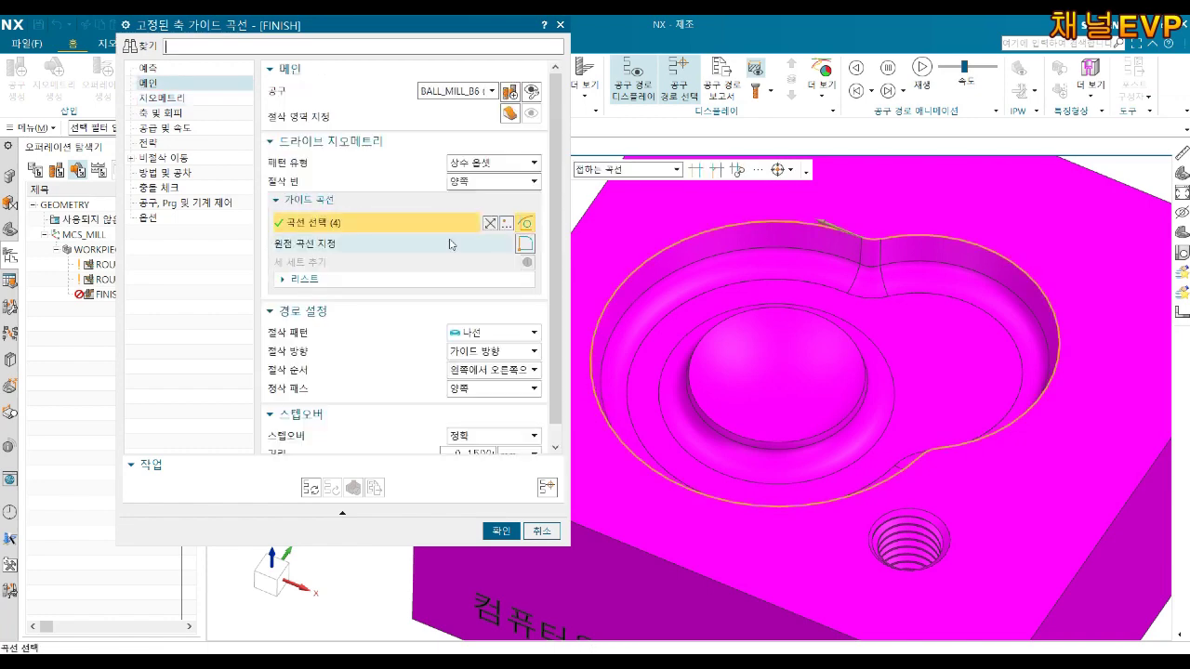
{"action": "left_click", "coordinate": [509, 112]}
{"action": "mouse_move", "coordinate": [902, 385]}
{"action": "middle_mouse_down"}
{"action": "mouse_move", "coordinate": [912, 419]}
{"action": "mouse_move", "coordinate": [991, 340]}
{"action": "mouse_move", "coordinate": [970, 326]}
{"action": "middle_mouse_up"}
{"action": "left_click", "coordinate": [923, 377]}
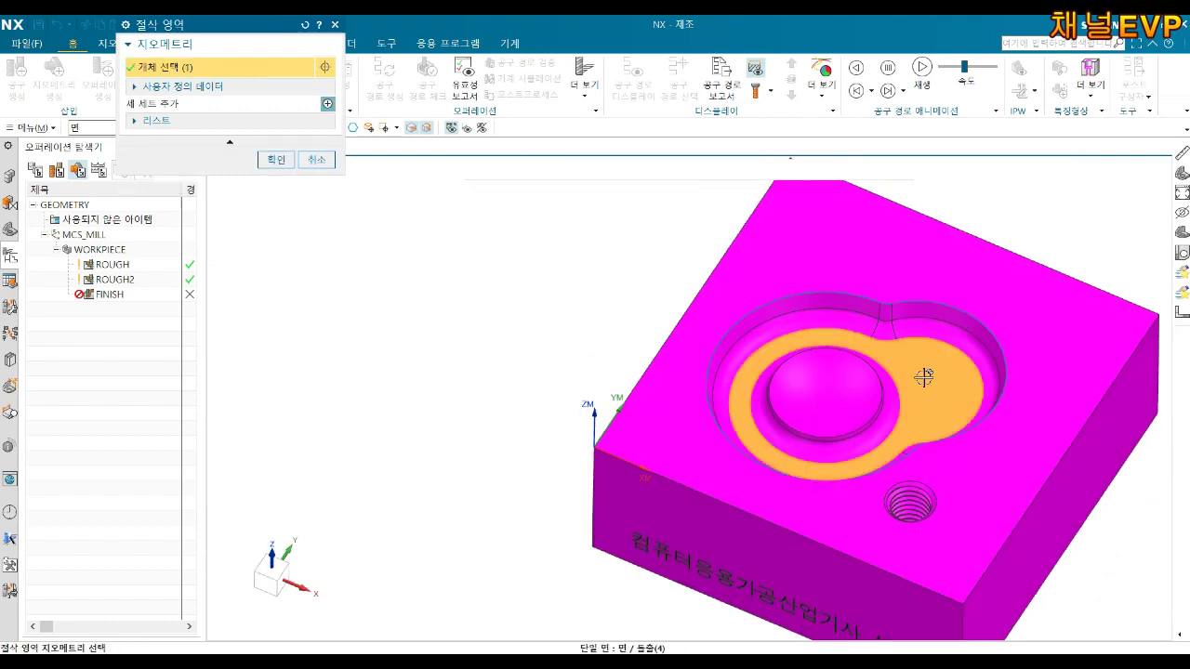
{"action": "scroll", "coordinate": [923, 376], "scroll_direction": "up", "scroll_amount": 3}
{"action": "left_click", "coordinate": [892, 367]}
{"action": "left_click", "coordinate": [868, 265]}
{"action": "left_click", "coordinate": [860, 240]}
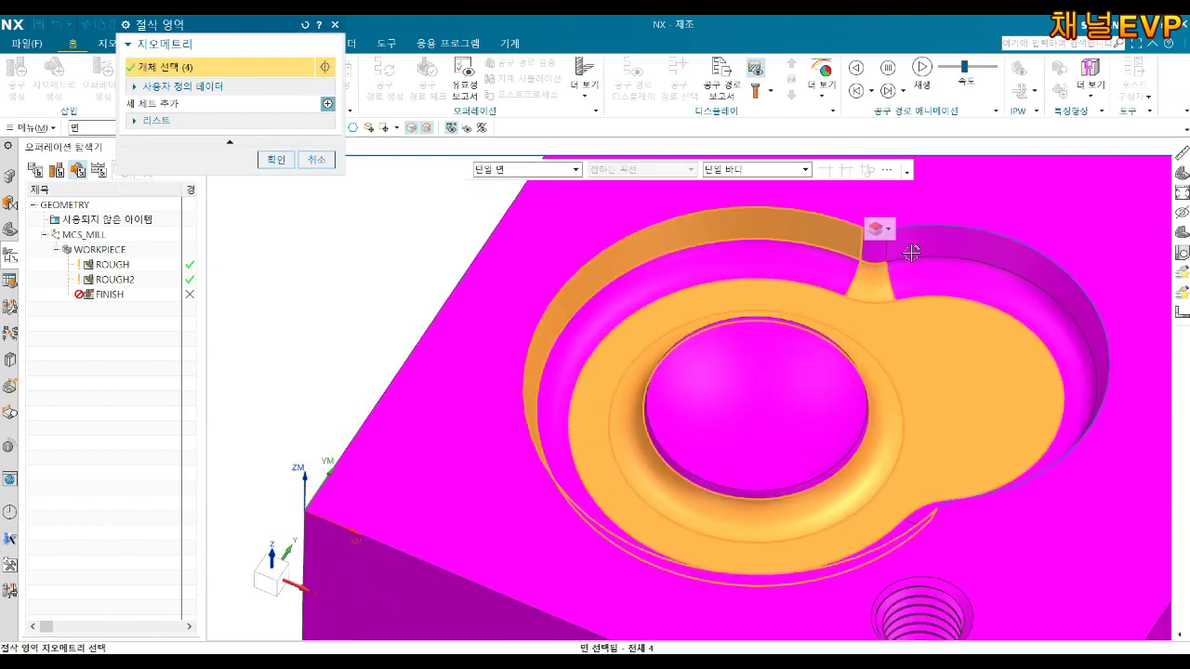
{"action": "left_click", "coordinate": [911, 253]}
{"action": "left_click", "coordinate": [877, 265]}
{"action": "left_click", "coordinate": [883, 274]}
{"action": "left_click", "coordinate": [632, 298]}
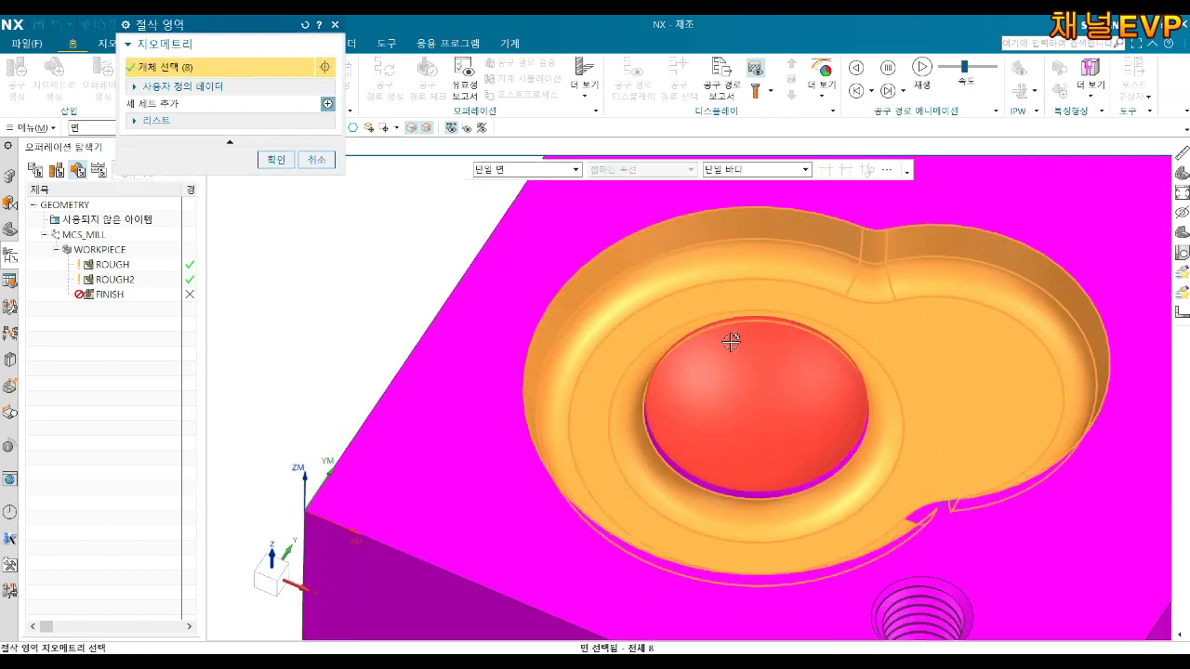
Step: Add the remaining pocket faces plus the boss top and side, completing 12 faces, and confirm
{"action": "mouse_move", "coordinate": [880, 438]}
{"action": "middle_mouse_down"}
{"action": "mouse_move", "coordinate": [893, 496]}
{"action": "mouse_move", "coordinate": [966, 587]}
{"action": "mouse_move", "coordinate": [1032, 617]}
{"action": "middle_mouse_up"}
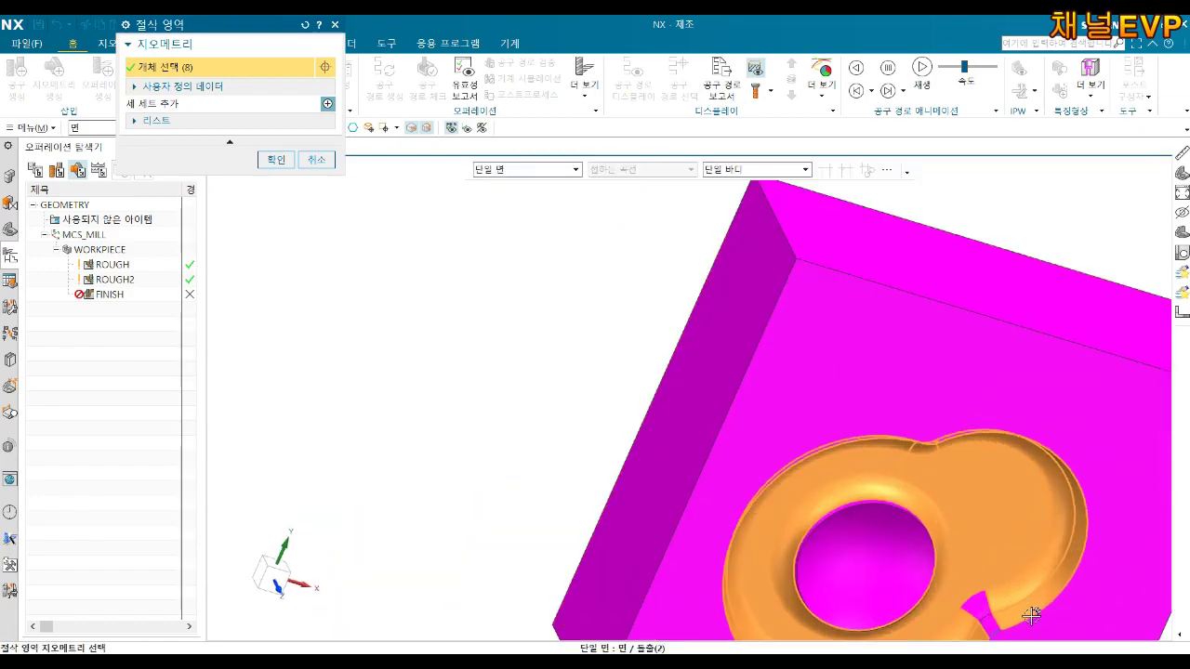
{"action": "scroll", "coordinate": [1032, 617], "scroll_direction": "up", "scroll_amount": 3}
{"action": "scroll", "coordinate": [930, 566], "scroll_direction": "up", "scroll_amount": 2}
{"action": "left_click", "coordinate": [920, 523]}
{"action": "middle_click_drag", "start_coordinate": [921, 522], "coordinate": [991, 533]}
{"action": "middle_click_drag", "start_coordinate": [962, 481], "coordinate": [839, 440]}
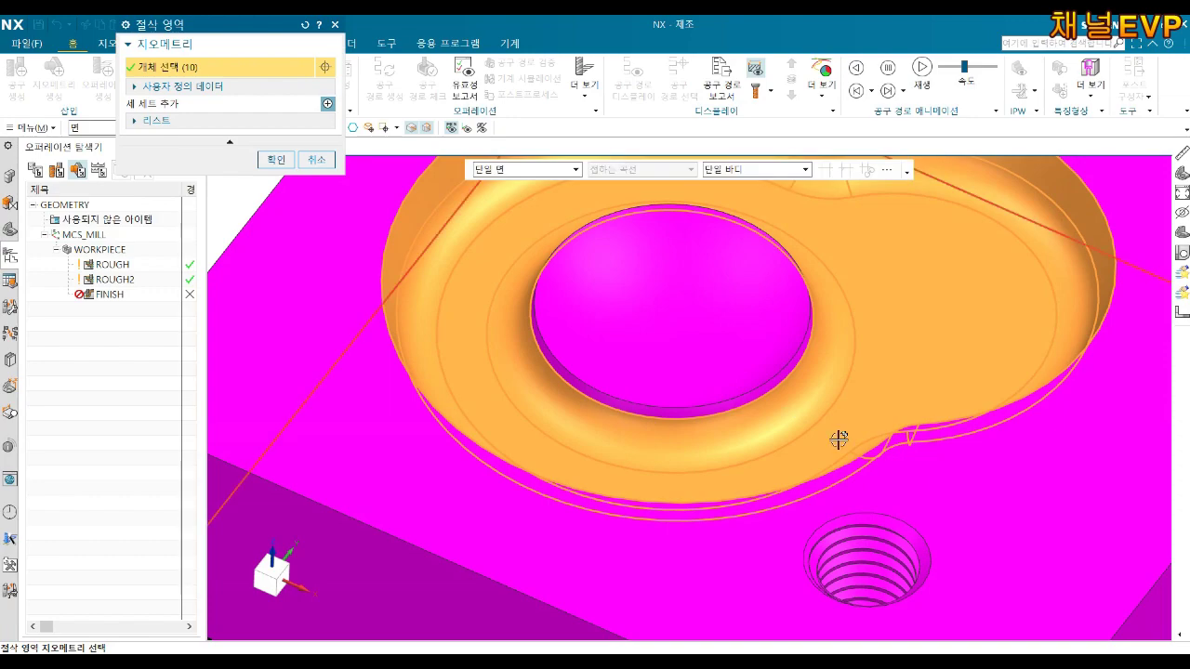
{"action": "left_click", "coordinate": [733, 325]}
{"action": "mouse_move", "coordinate": [733, 326]}
{"action": "middle_mouse_down"}
{"action": "mouse_move", "coordinate": [771, 403]}
{"action": "mouse_move", "coordinate": [787, 338]}
{"action": "mouse_move", "coordinate": [833, 428]}
{"action": "mouse_move", "coordinate": [806, 399]}
{"action": "mouse_move", "coordinate": [831, 394]}
{"action": "mouse_move", "coordinate": [789, 374]}
{"action": "mouse_move", "coordinate": [827, 367]}
{"action": "middle_mouse_up"}
{"action": "left_click", "coordinate": [771, 364]}
{"action": "scroll", "coordinate": [731, 345], "scroll_direction": "down", "scroll_amount": 3}
{"action": "scroll", "coordinate": [779, 306], "scroll_direction": "up", "scroll_amount": 3}
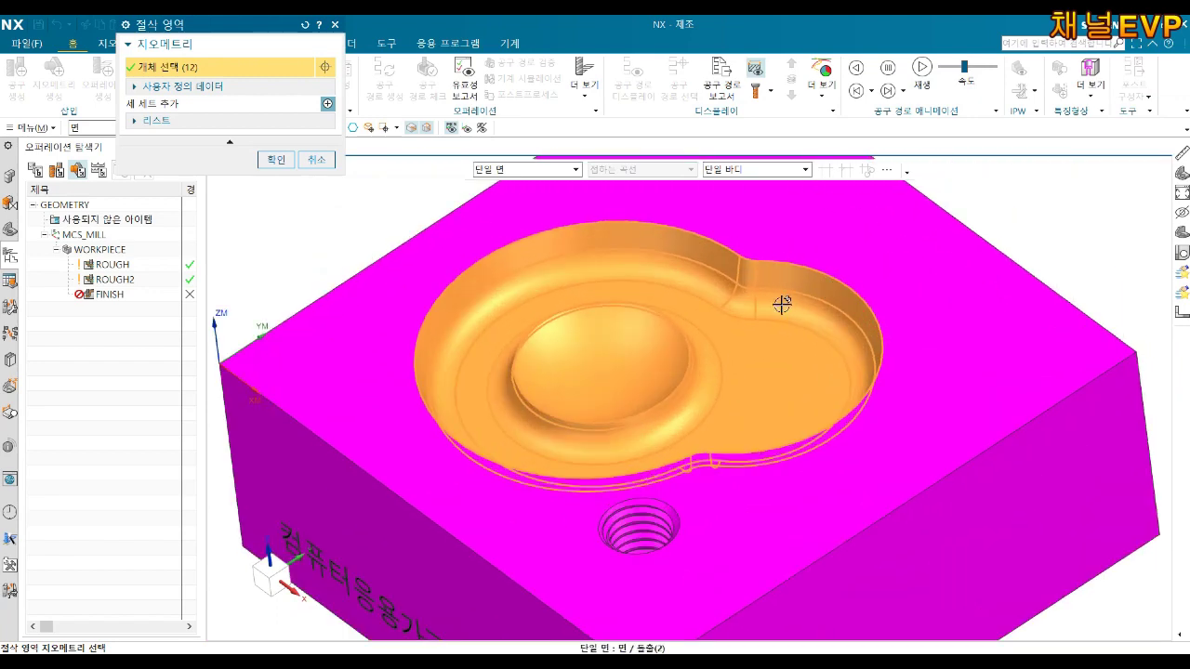
{"action": "middle_click_drag", "start_coordinate": [778, 305], "coordinate": [795, 317]}
{"action": "left_click", "coordinate": [272, 162]}
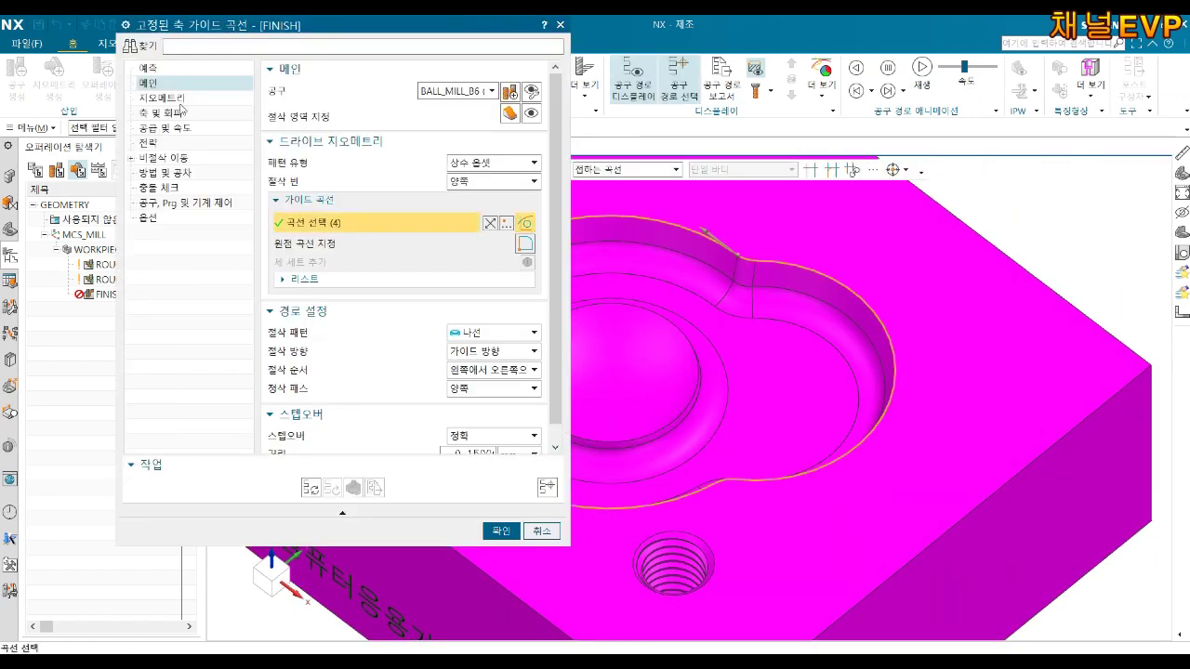
Step: Review the cutting strategy, non-cutting moves, avoidance, rapid/clearance and start-point pages without changes
{"action": "left_click", "coordinate": [160, 129]}
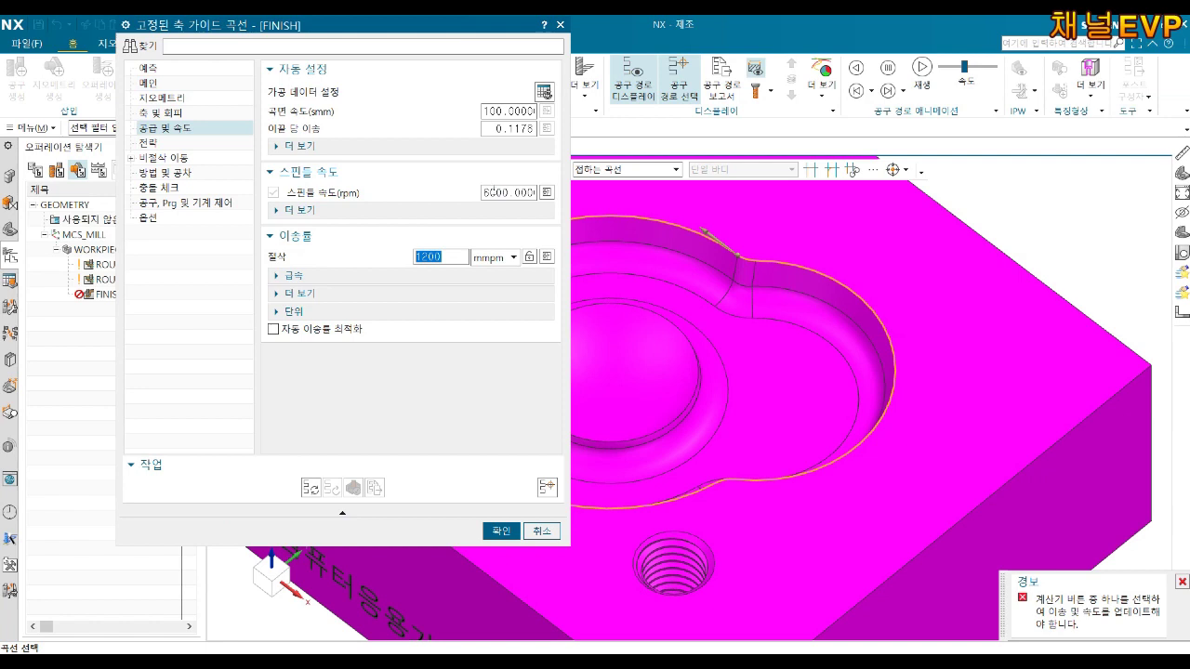
{"action": "left_click", "coordinate": [156, 144]}
{"action": "left_click", "coordinate": [160, 158]}
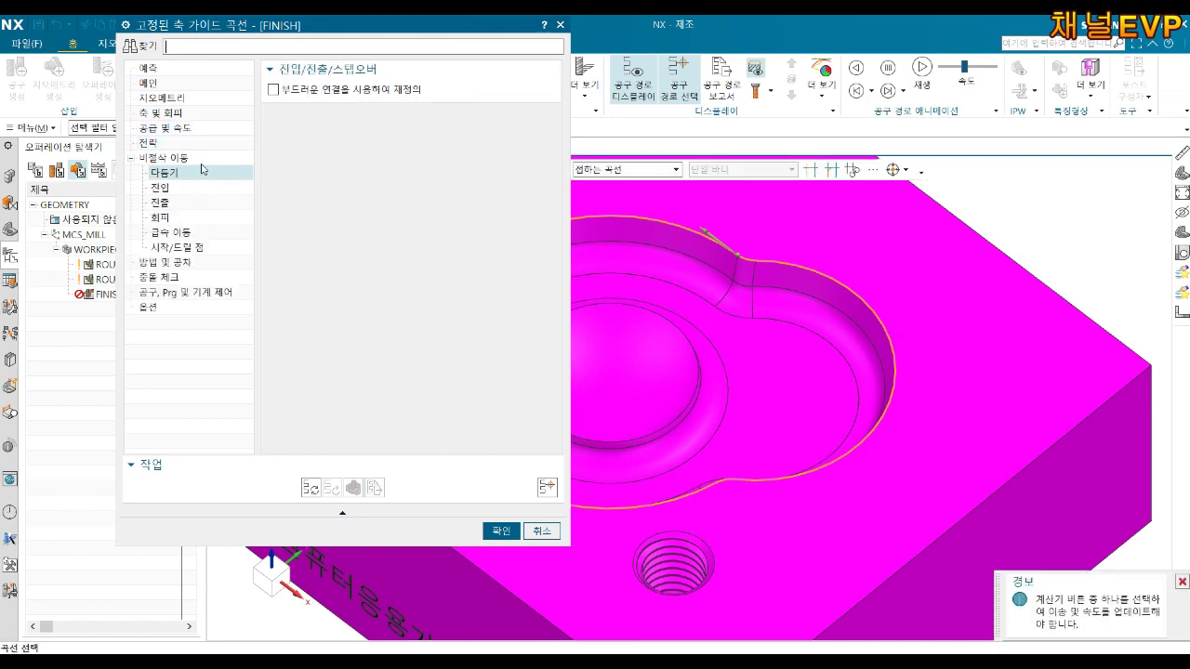
{"action": "middle_click", "coordinate": [275, 97]}
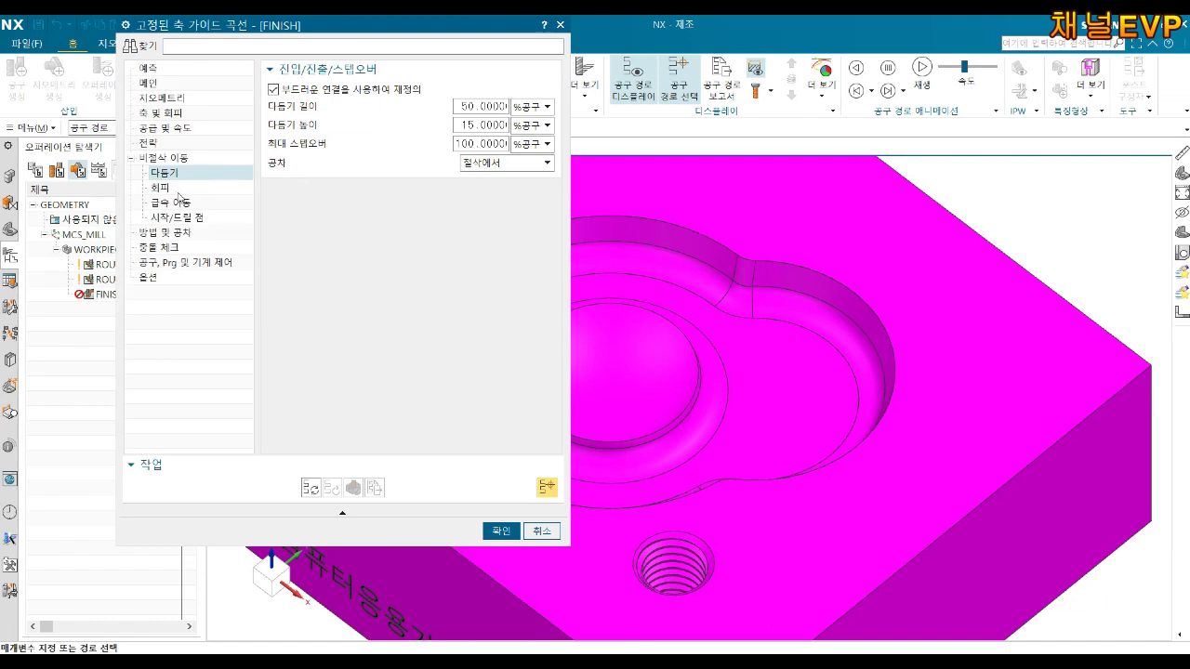
{"action": "left_click", "coordinate": [172, 188]}
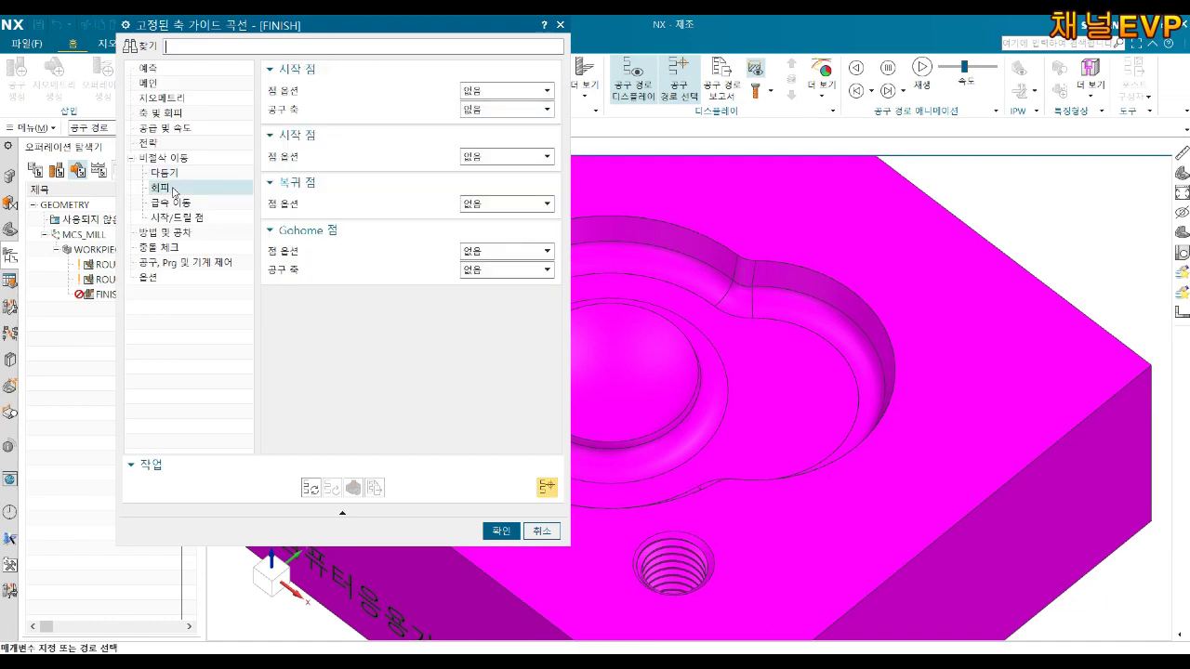
{"action": "left_click", "coordinate": [171, 204]}
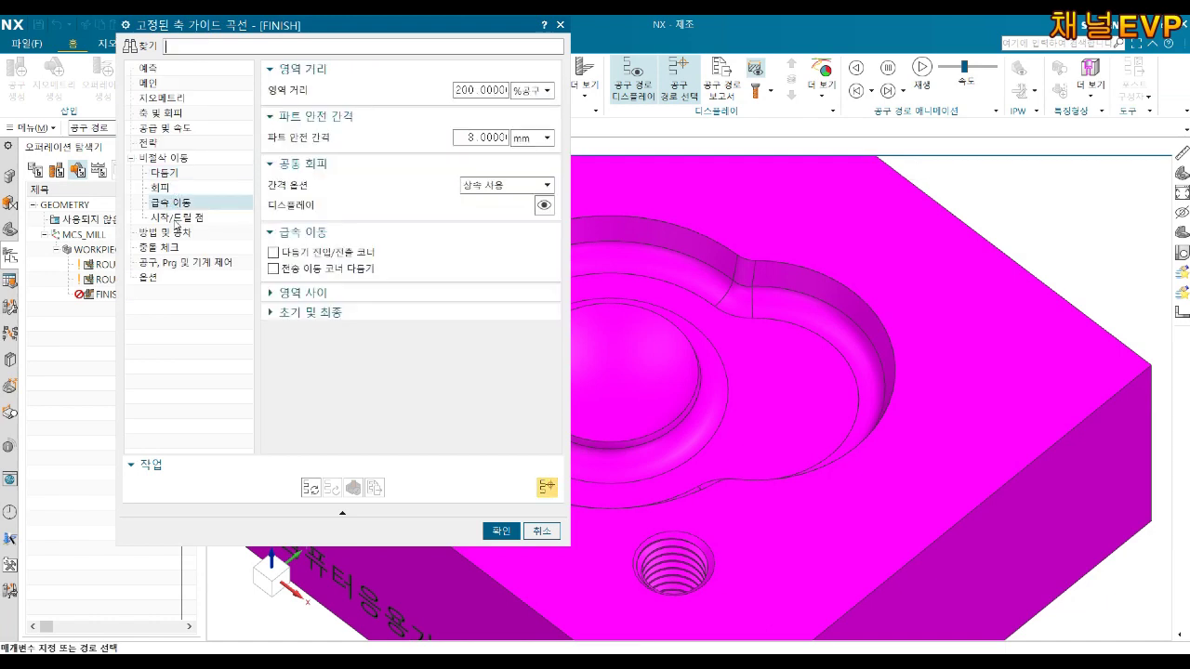
{"action": "left_click", "coordinate": [177, 218]}
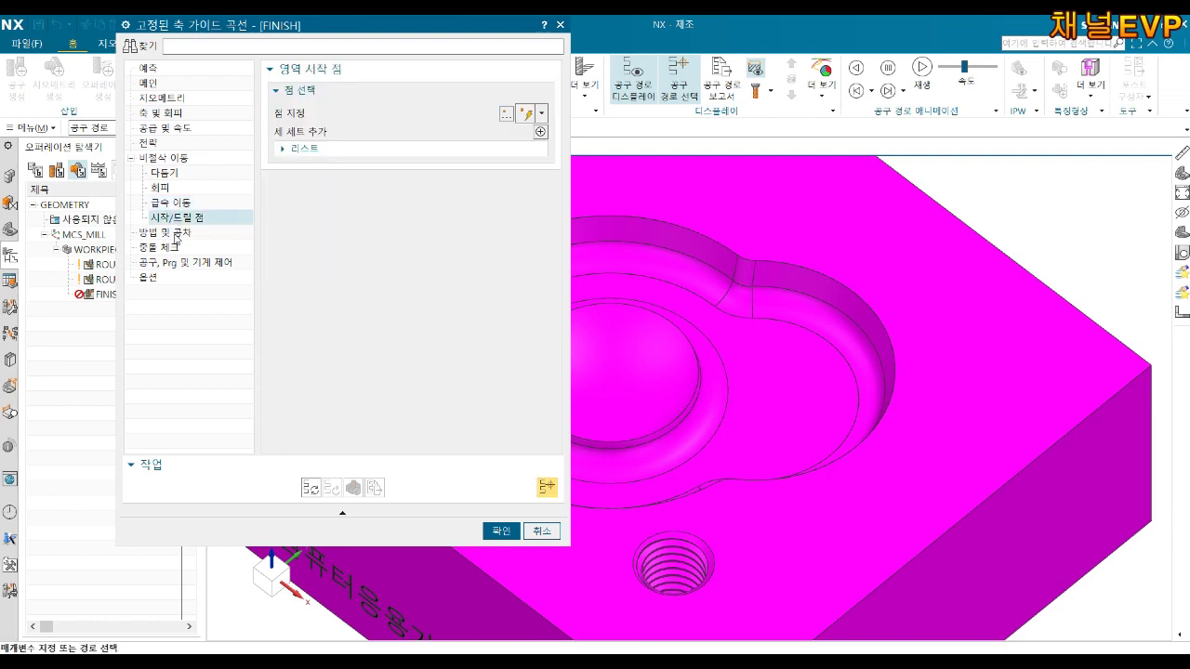
Step: Review method, collision check and machine control pages, dismiss Custom Events, and reach Feeds and Speeds
{"action": "left_click", "coordinate": [175, 232]}
{"action": "left_click", "coordinate": [169, 248]}
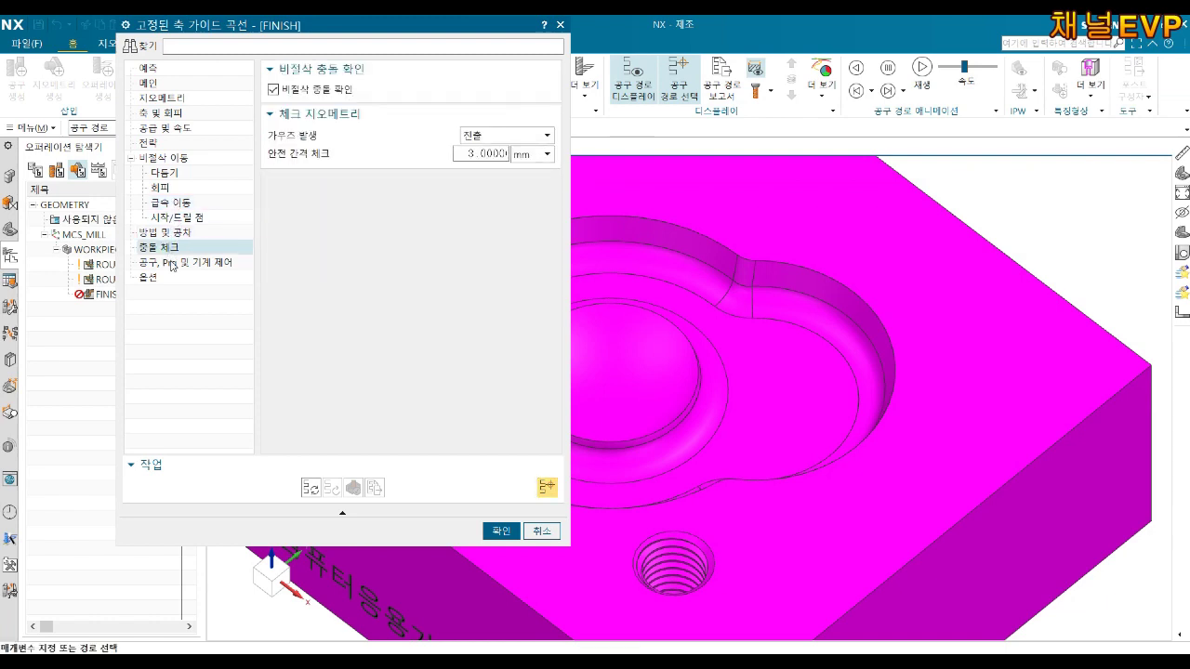
{"action": "left_click", "coordinate": [172, 266]}
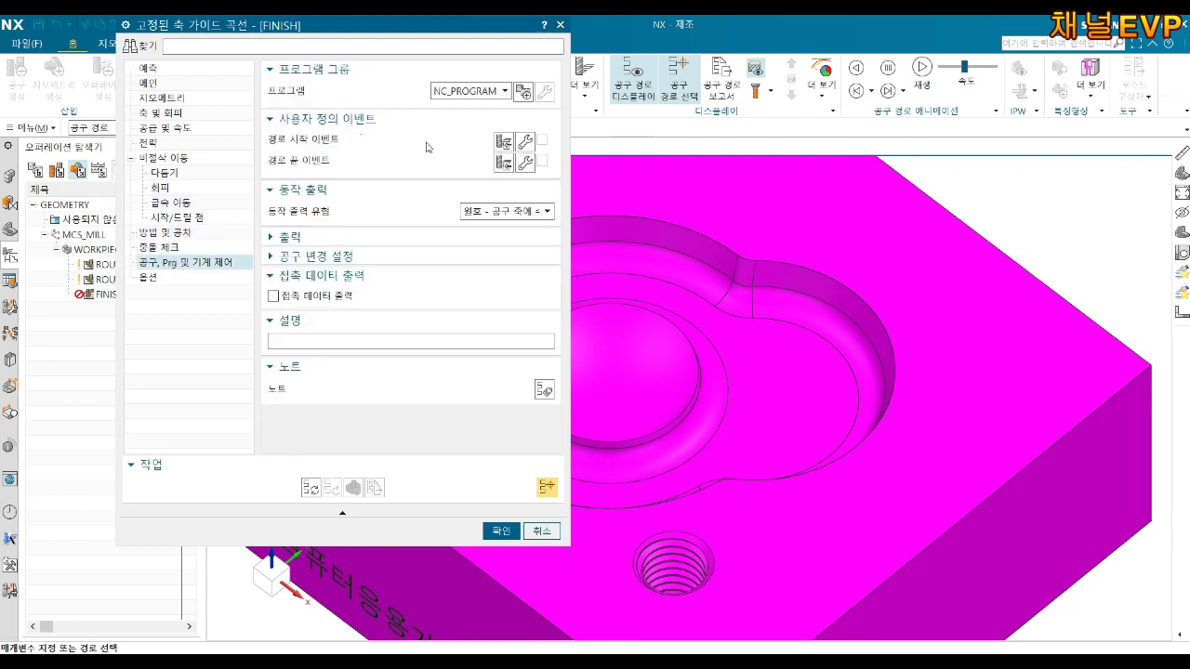
{"action": "left_click", "coordinate": [523, 142]}
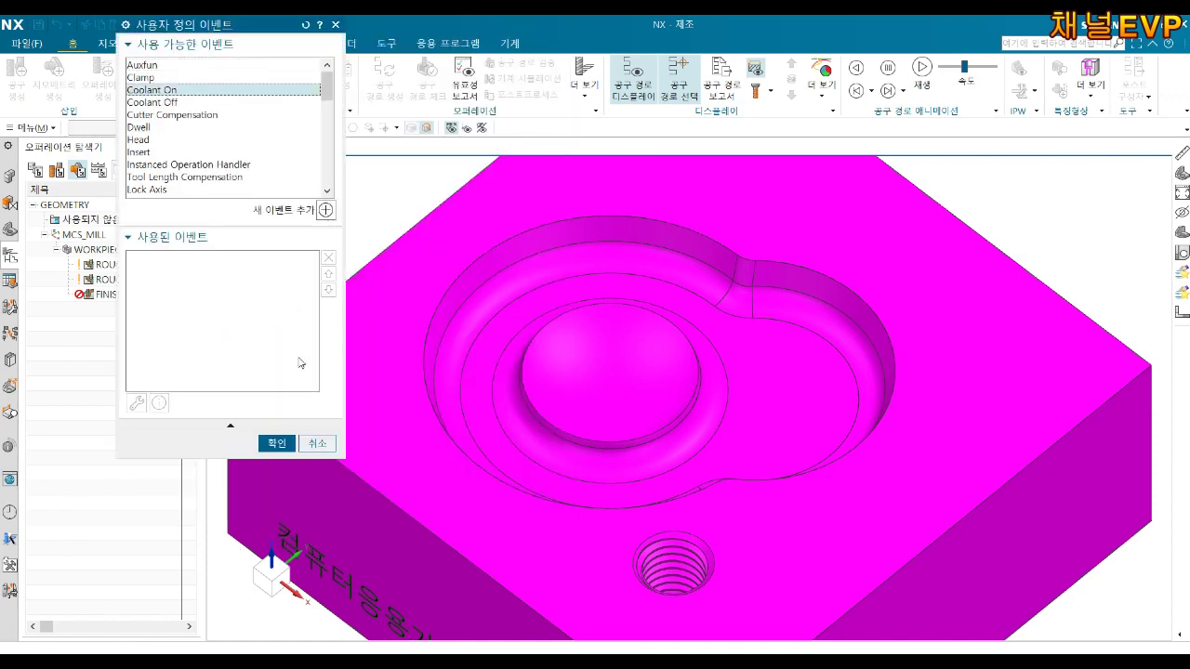
{"action": "left_click", "coordinate": [285, 448]}
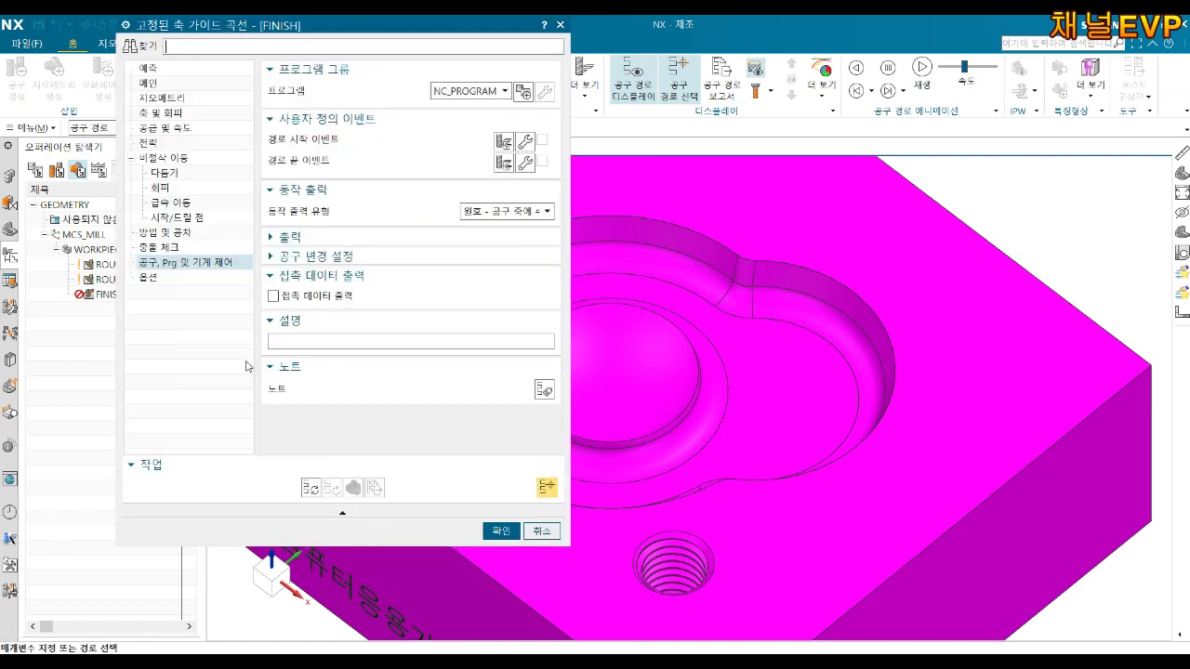
{"action": "left_click", "coordinate": [164, 126]}
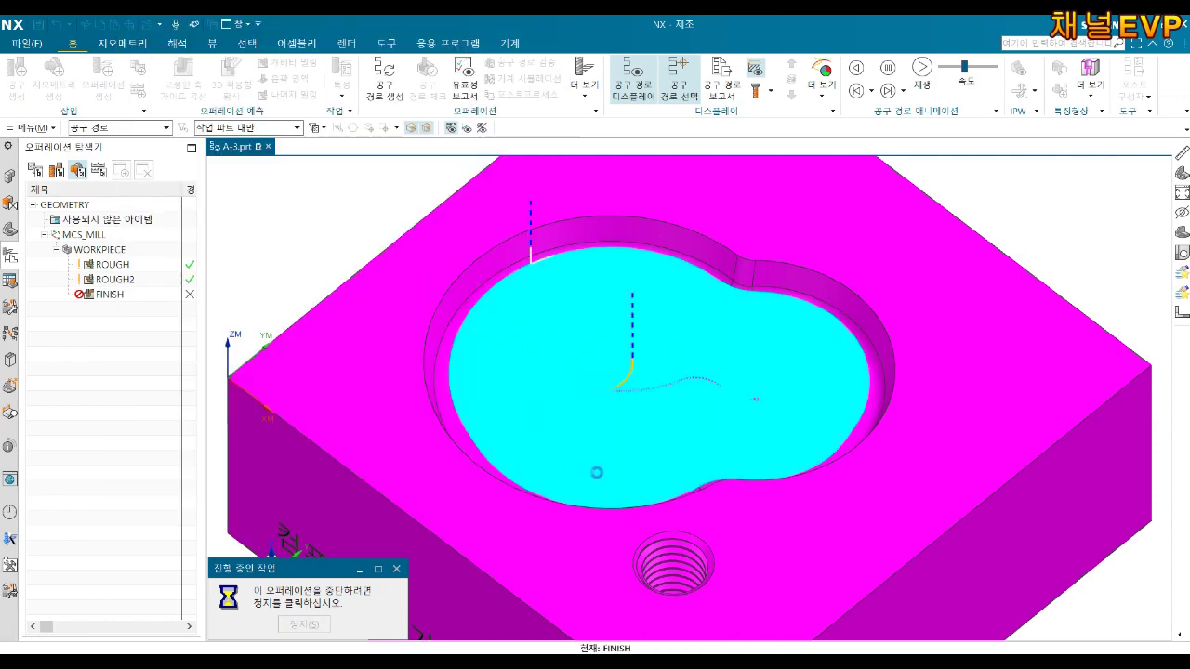
Step: Inspect and accept the FINISH toolpath, then select ROUGH through FINISH to show all toolpaths
{"action": "mouse_move", "coordinate": [696, 471]}
{"action": "middle_mouse_down"}
{"action": "mouse_move", "coordinate": [685, 414]}
{"action": "mouse_move", "coordinate": [708, 462]}
{"action": "middle_mouse_up"}
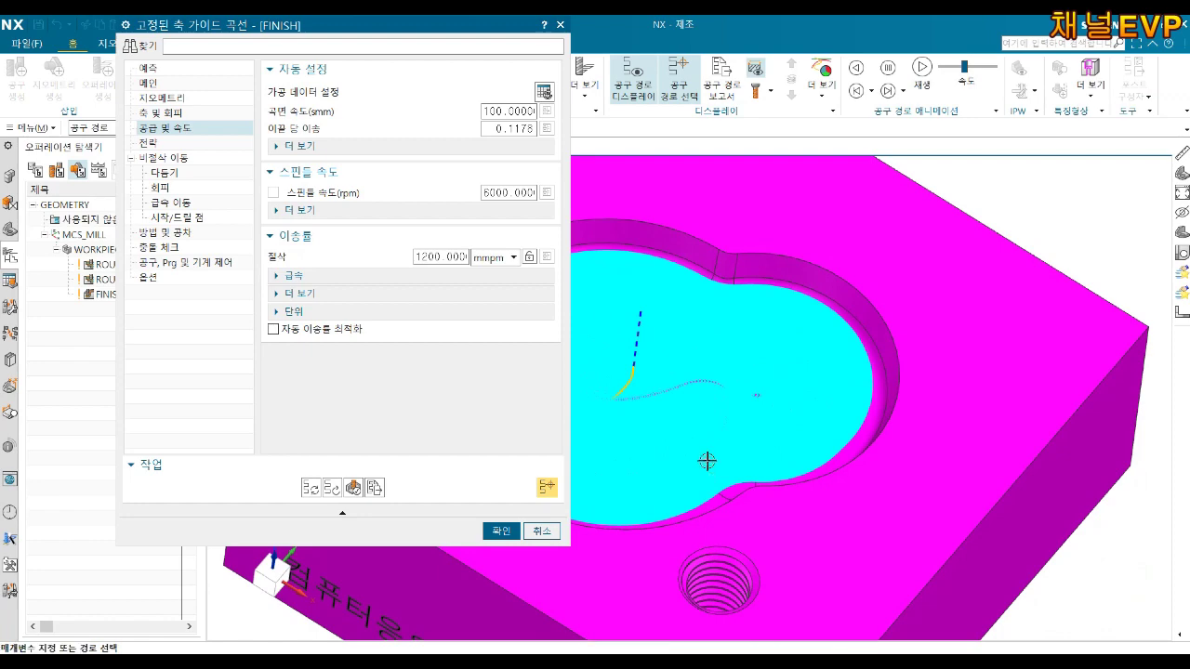
{"action": "mouse_move", "coordinate": [805, 425]}
{"action": "middle_mouse_down"}
{"action": "mouse_move", "coordinate": [991, 446]}
{"action": "mouse_move", "coordinate": [902, 399]}
{"action": "mouse_move", "coordinate": [900, 357]}
{"action": "mouse_move", "coordinate": [840, 355]}
{"action": "middle_mouse_up"}
{"action": "left_click", "coordinate": [501, 531]}
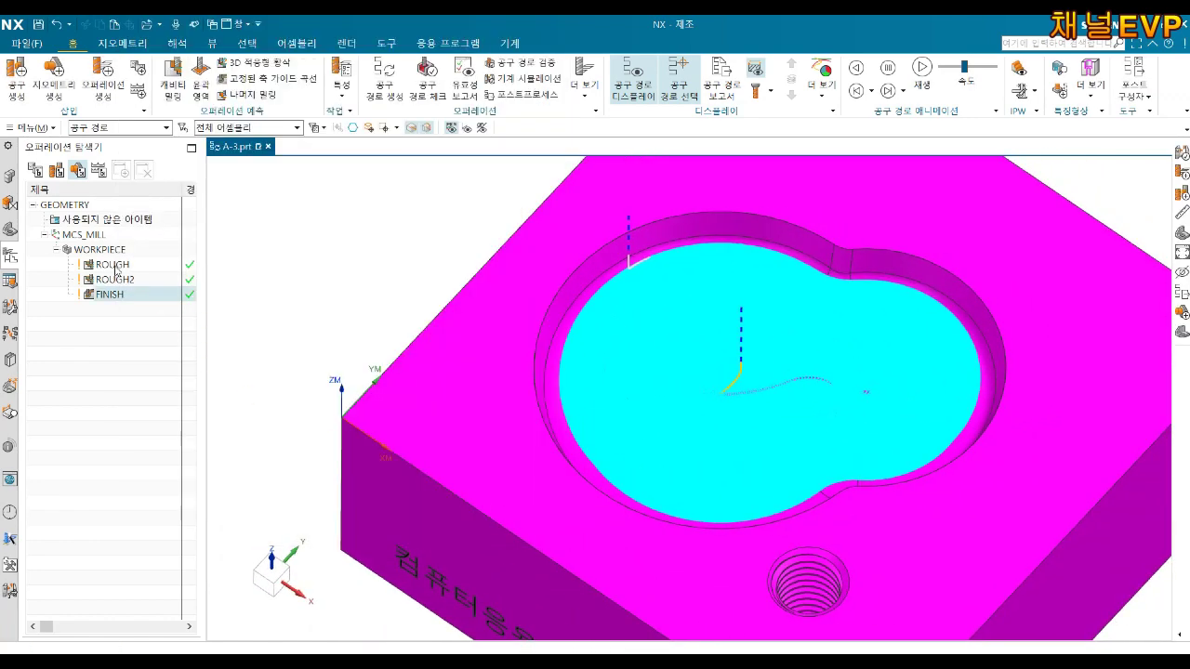
{"action": "left_click", "coordinate": [115, 267]}
{"action": "left_click", "coordinate": [110, 296], "text": "shift"}
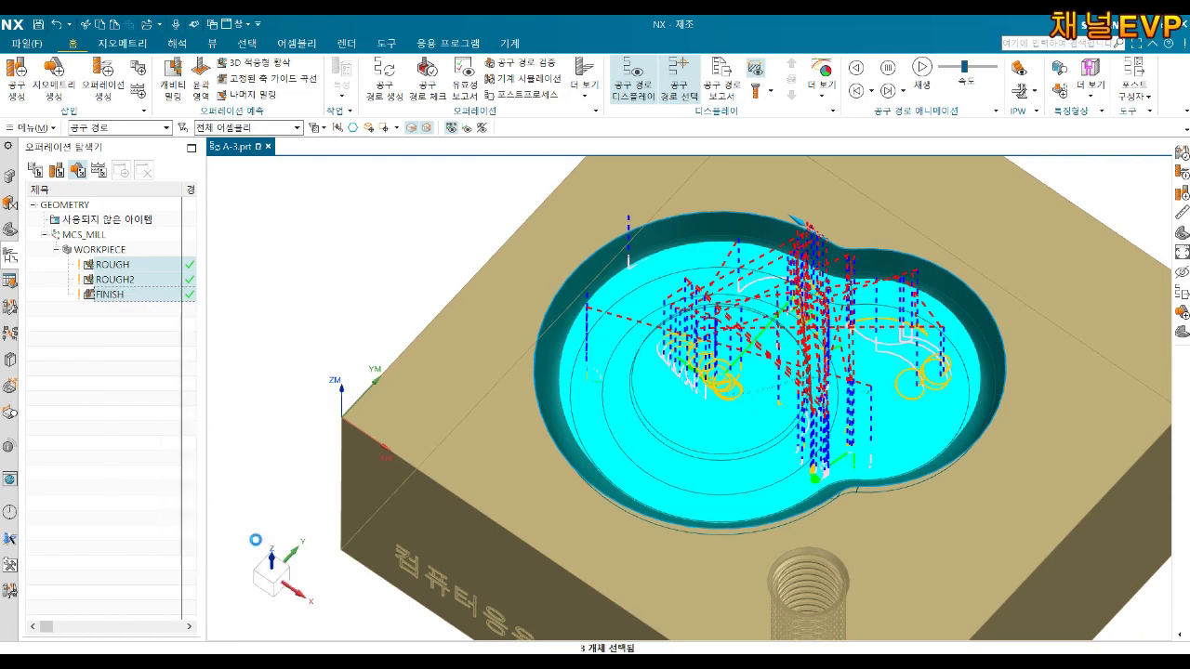
Step: Play the 3D Dynamic simulation of ROUGH, ROUGH2 and FINISH to the end, then close and reorient
{"action": "scroll", "coordinate": [826, 378], "scroll_direction": "up", "scroll_amount": 1}
{"action": "scroll", "coordinate": [825, 377], "scroll_direction": "up", "scroll_amount": 1}
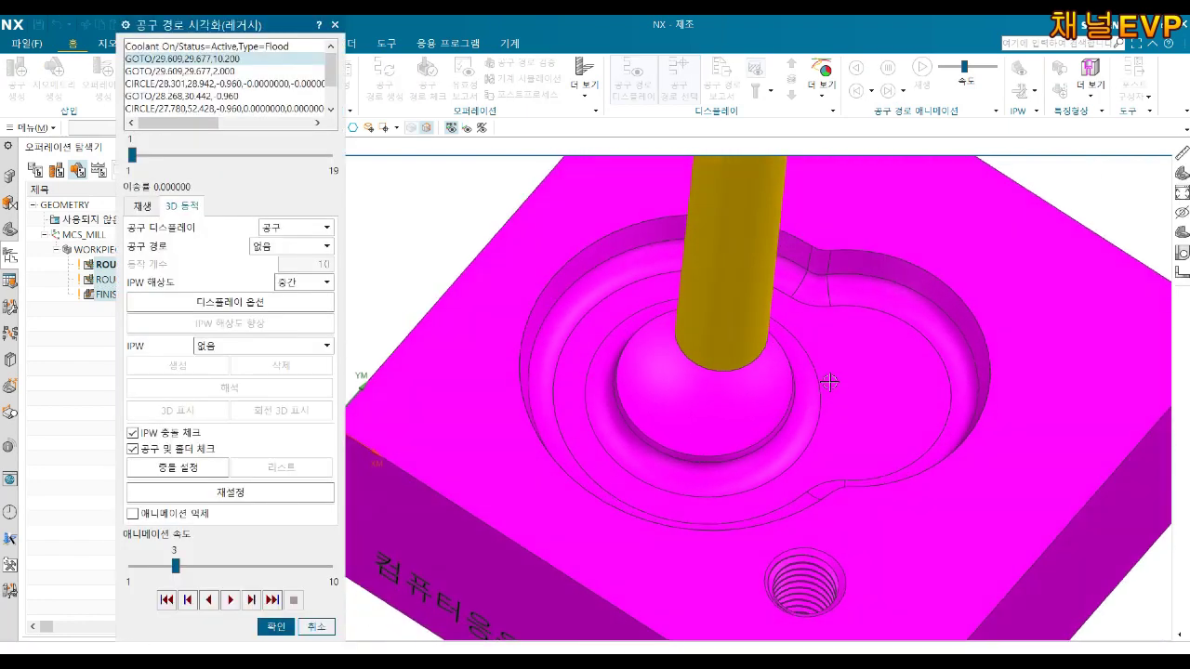
{"action": "scroll", "coordinate": [832, 367], "scroll_direction": "up", "scroll_amount": 2}
{"action": "scroll", "coordinate": [847, 353], "scroll_direction": "up", "scroll_amount": 1}
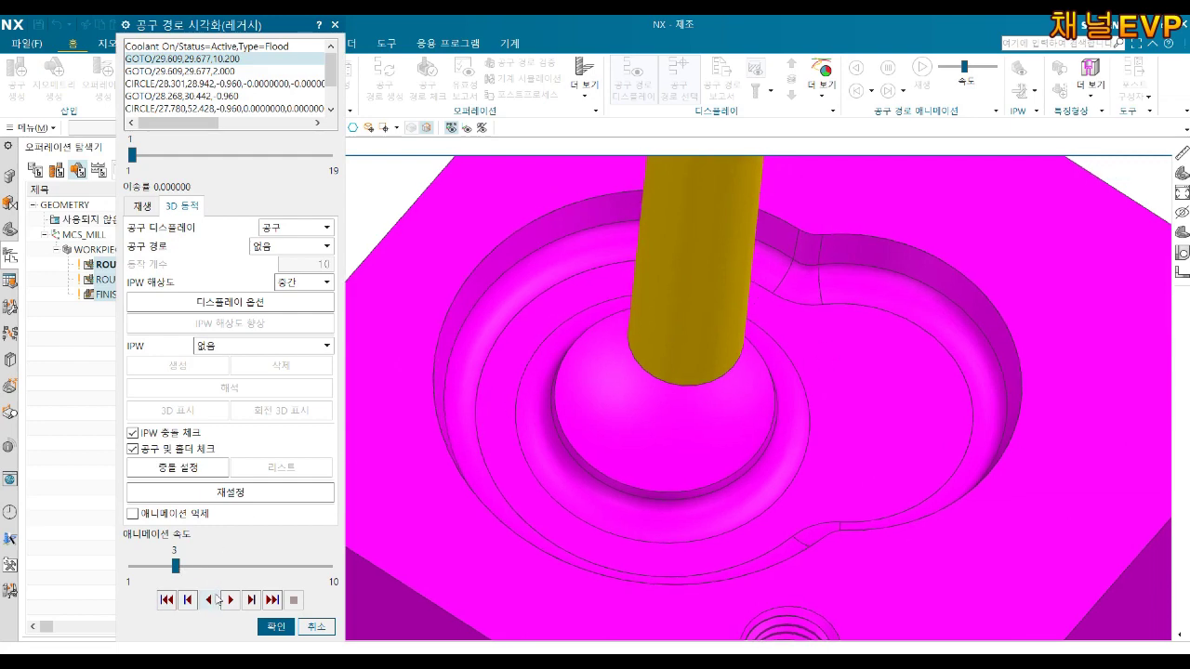
{"action": "left_click", "coordinate": [230, 600]}
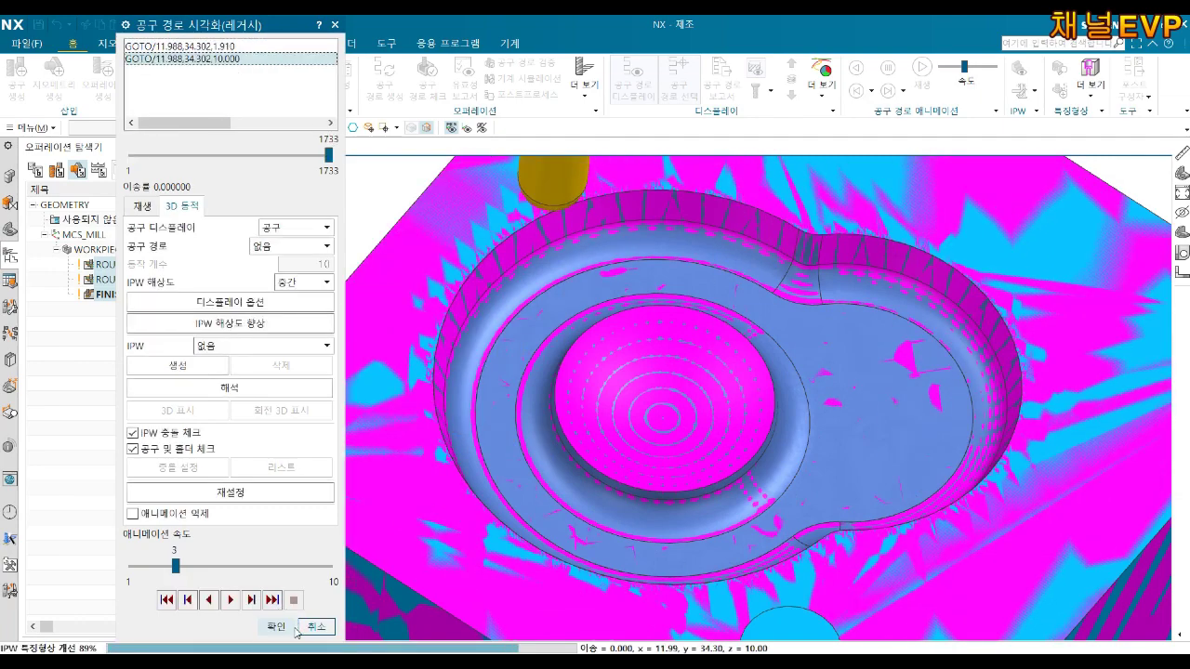
{"action": "left_click", "coordinate": [277, 627]}
{"action": "mouse_move", "coordinate": [729, 372]}
{"action": "middle_mouse_down"}
{"action": "mouse_move", "coordinate": [837, 353]}
{"action": "mouse_move", "coordinate": [795, 338]}
{"action": "middle_mouse_up"}
{"action": "scroll", "coordinate": [747, 255], "scroll_direction": "down", "scroll_amount": 5}
{"action": "mouse_move", "coordinate": [747, 256]}
{"action": "middle_mouse_down"}
{"action": "mouse_move", "coordinate": [724, 288]}
{"action": "mouse_move", "coordinate": [741, 348]}
{"action": "middle_mouse_up"}
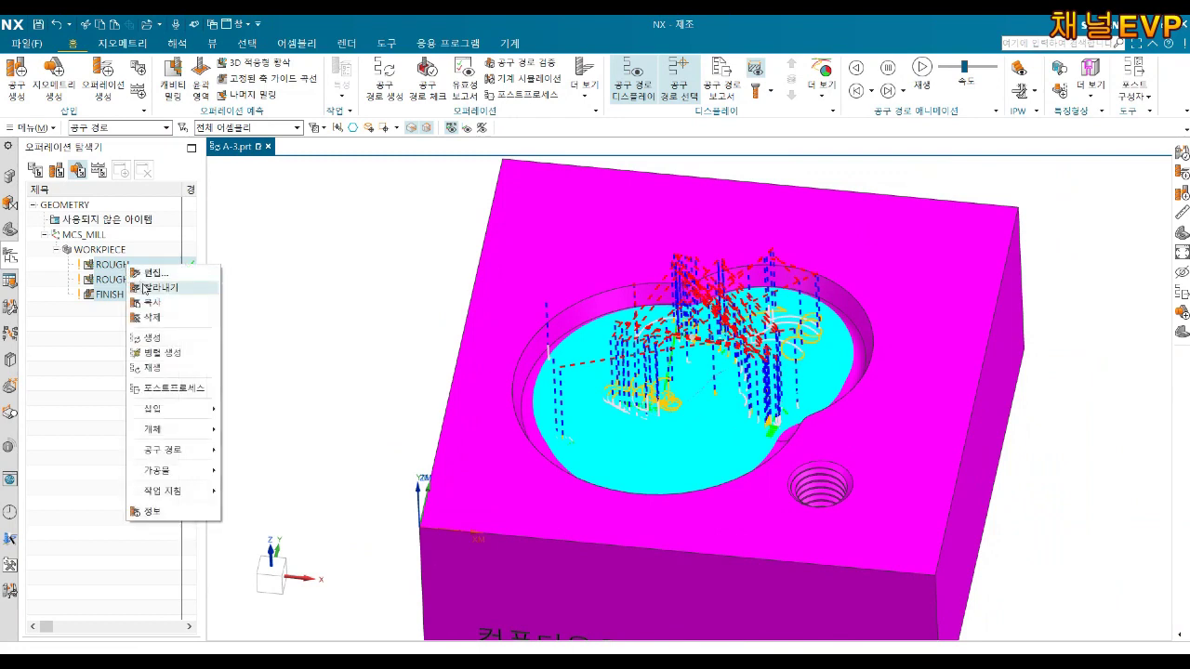
Step: Post-process the three operations with WOOJIN_FANUC and acknowledge the multiple-operations warning
{"action": "left_click", "coordinate": [191, 391]}
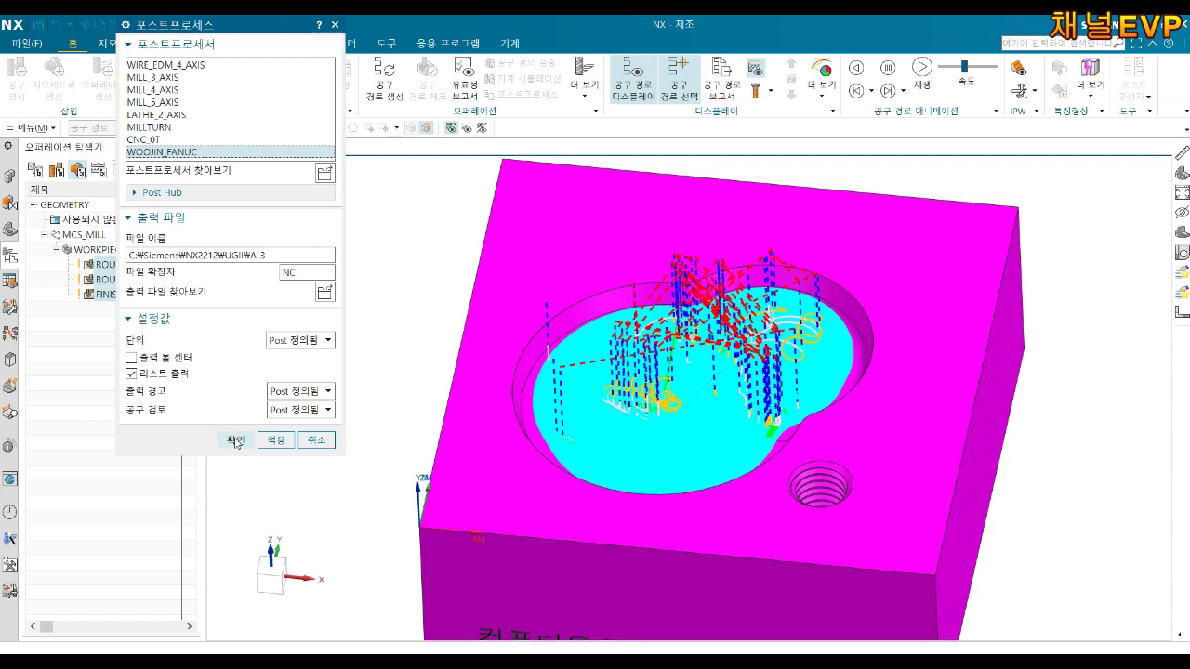
{"action": "left_click", "coordinate": [234, 440]}
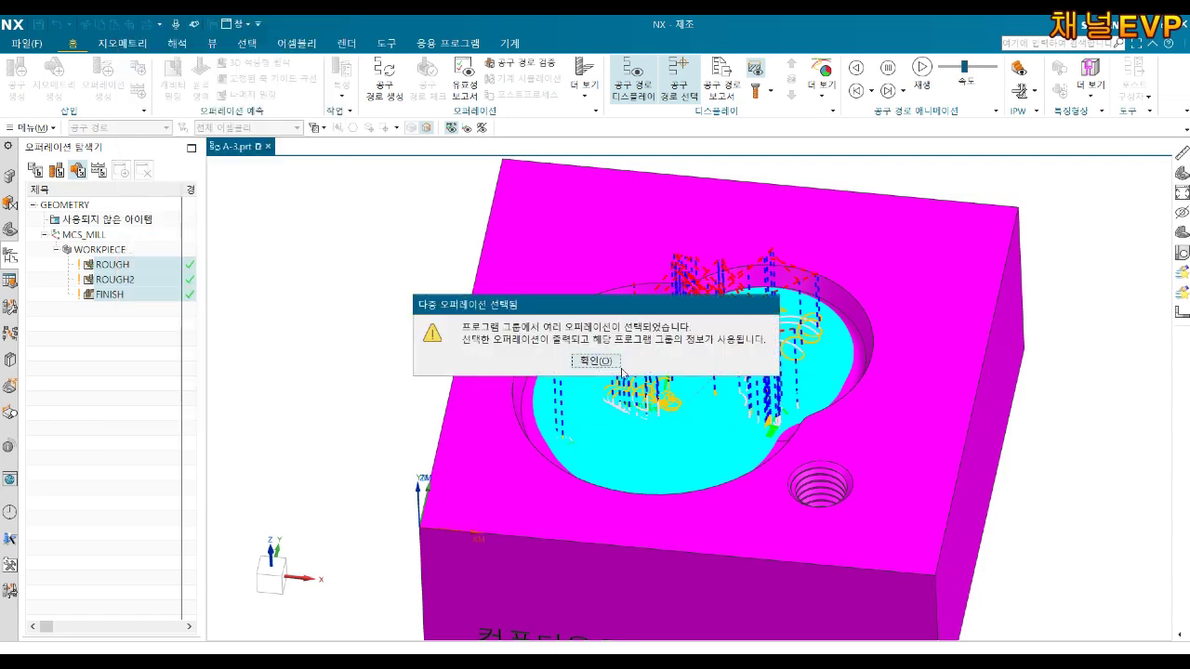
{"action": "left_click", "coordinate": [600, 365]}
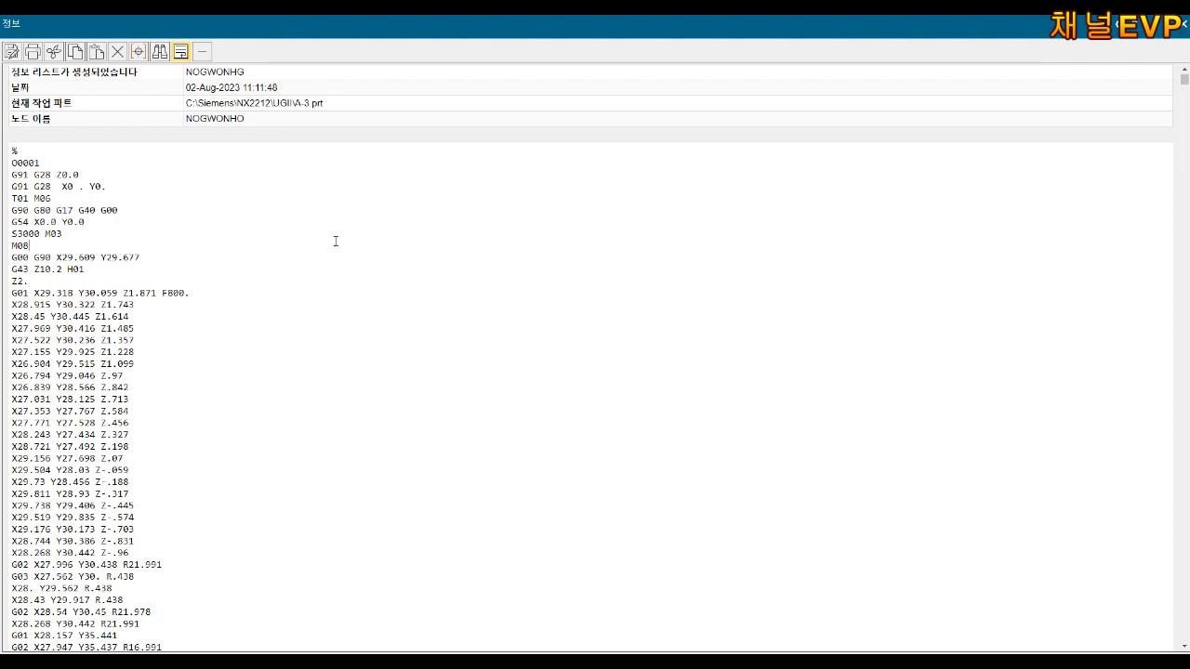
{"action": "scroll", "coordinate": [331, 251], "scroll_direction": "down", "scroll_amount": 2}
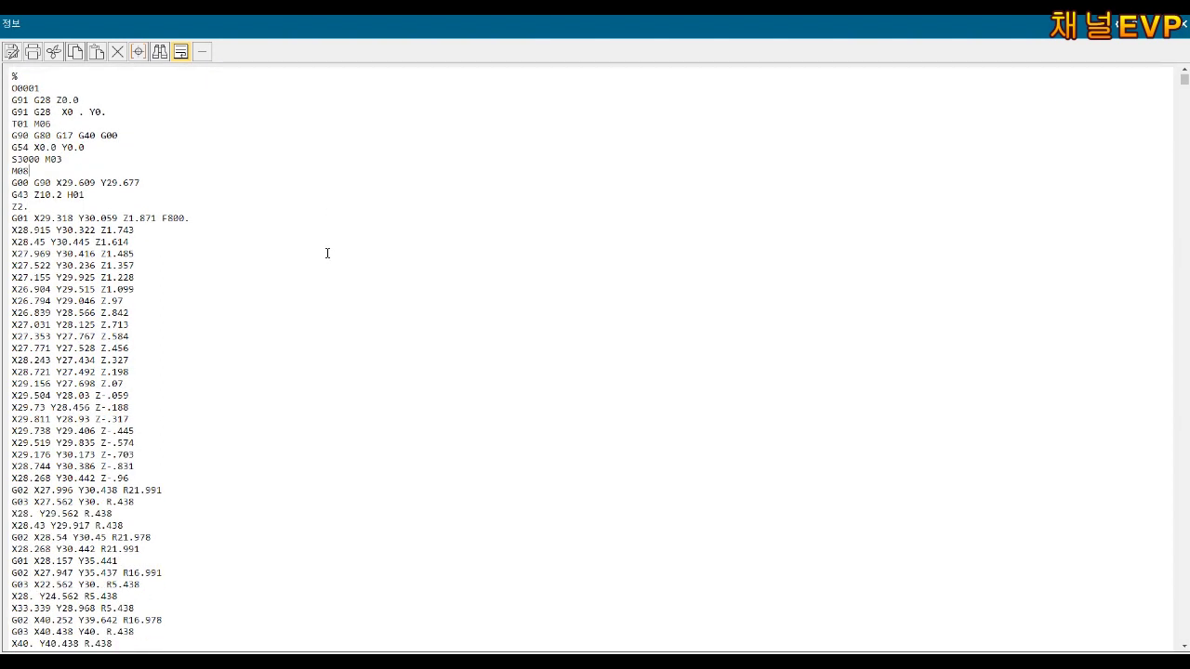